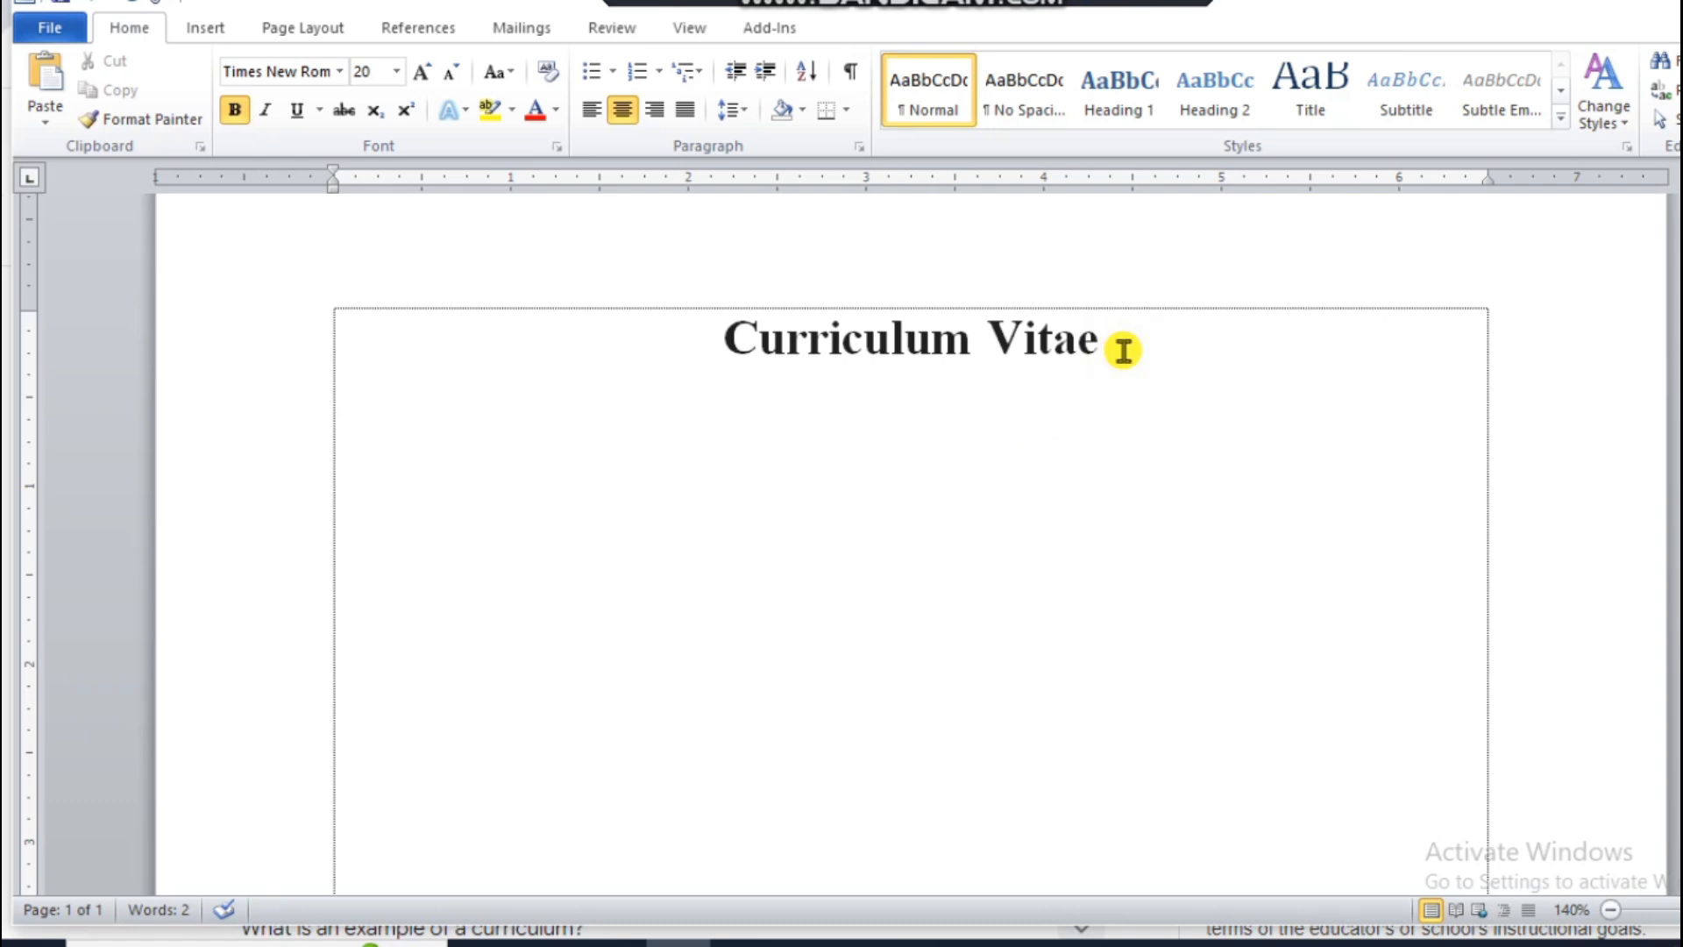
Step: Insert a table with two columns and one row below the Curriculum Vitae title and narrow its first column to about one third of the width
double_click(336, 462)
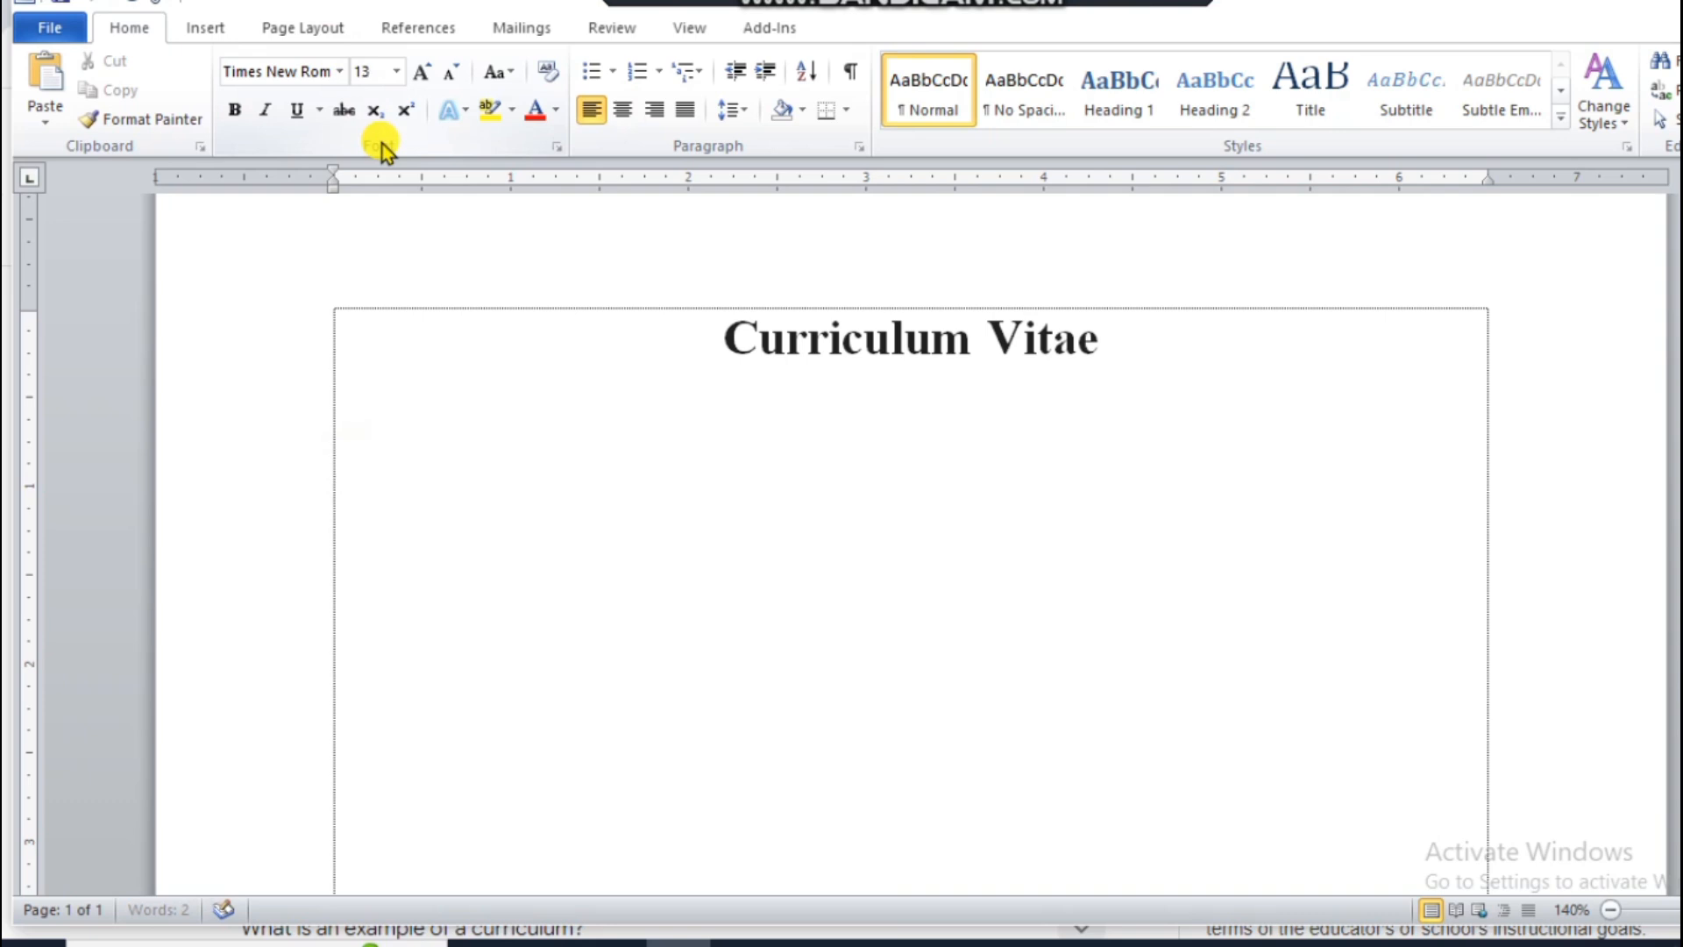
left_click(201, 31)
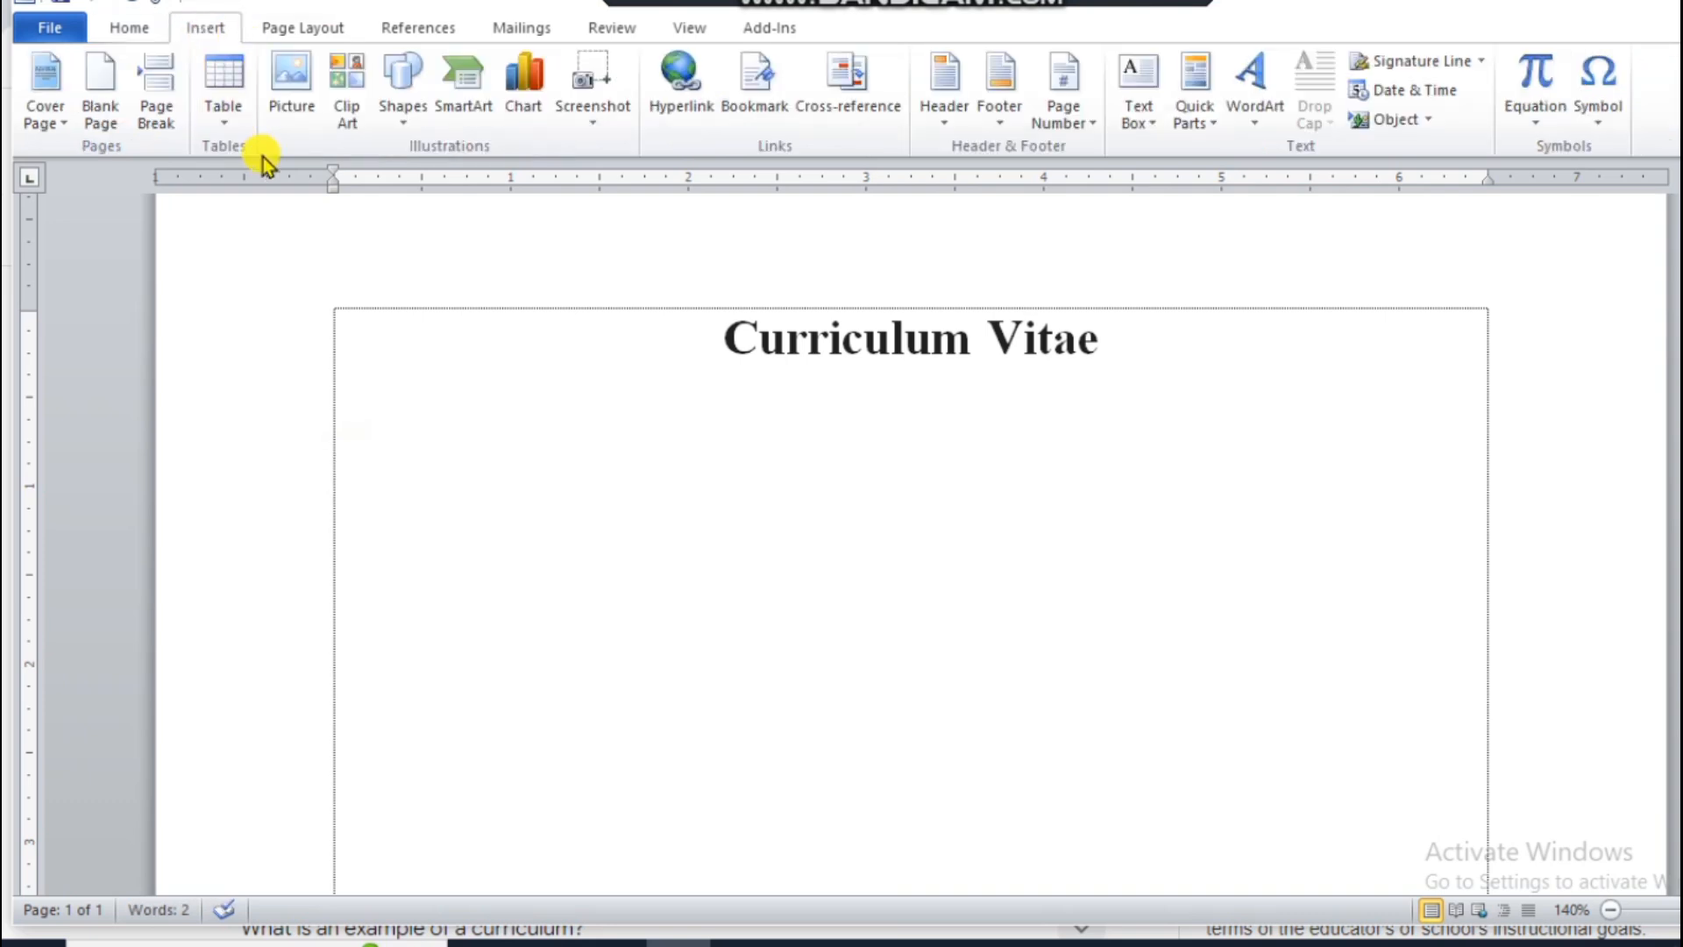
left_click(219, 115)
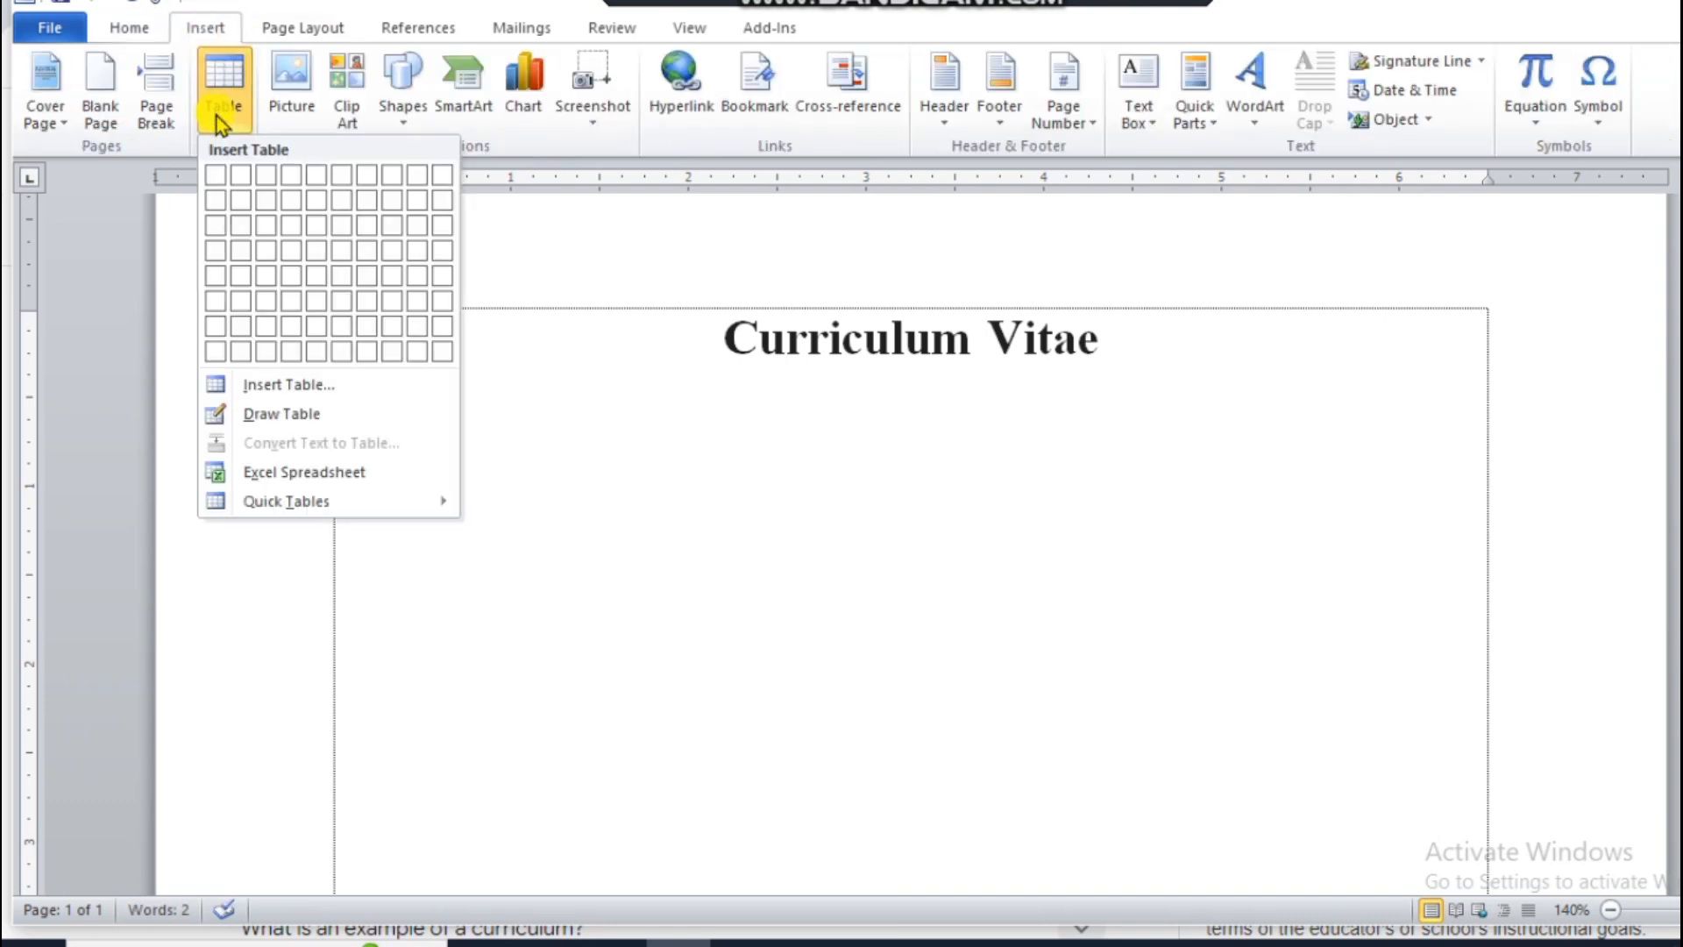
left_click(237, 175)
left_click(529, 579)
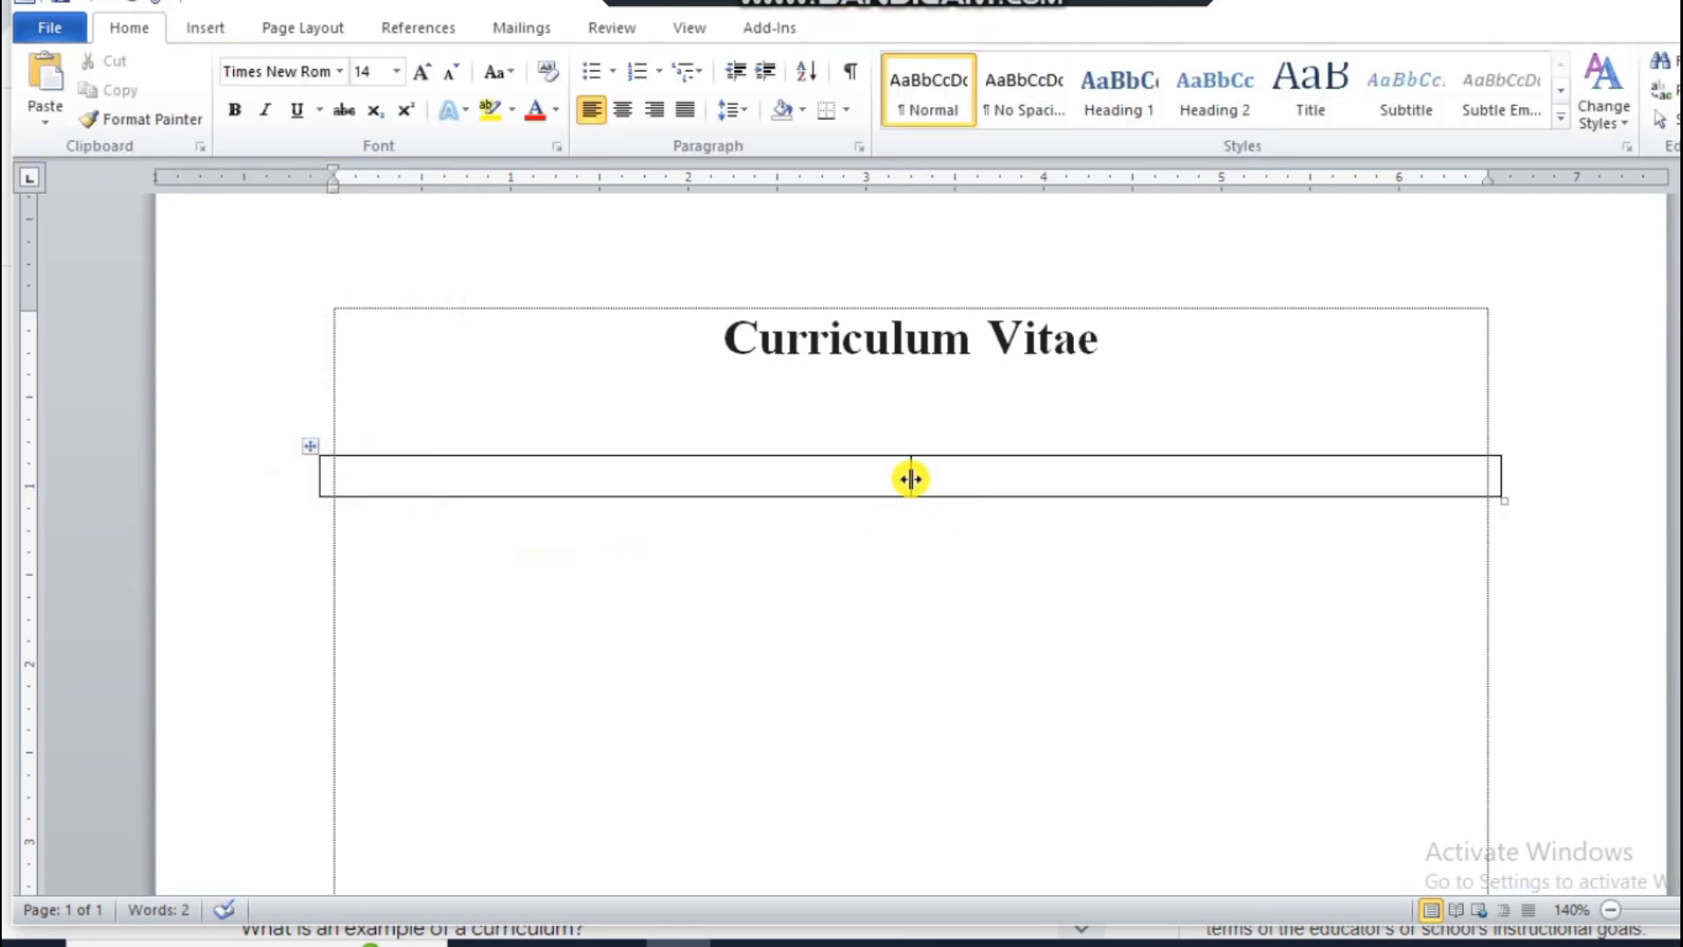
left_click_drag(911, 478, 711, 480)
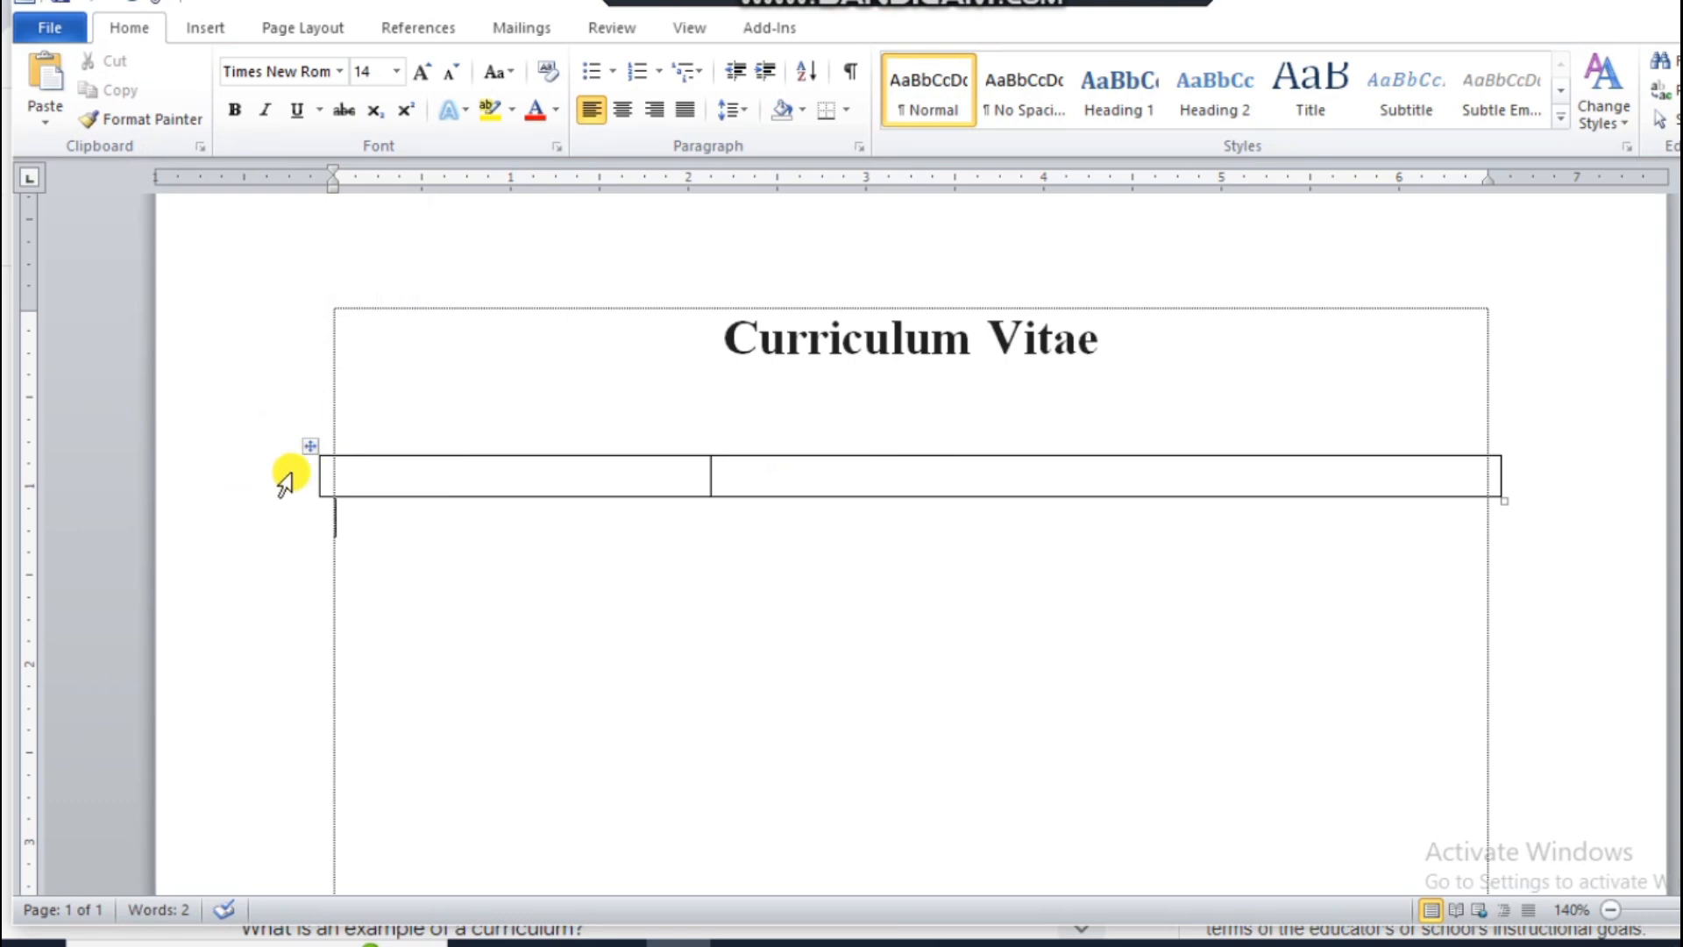
Step: Remove all borders from the whole table with the No Border option
left_click(308, 449)
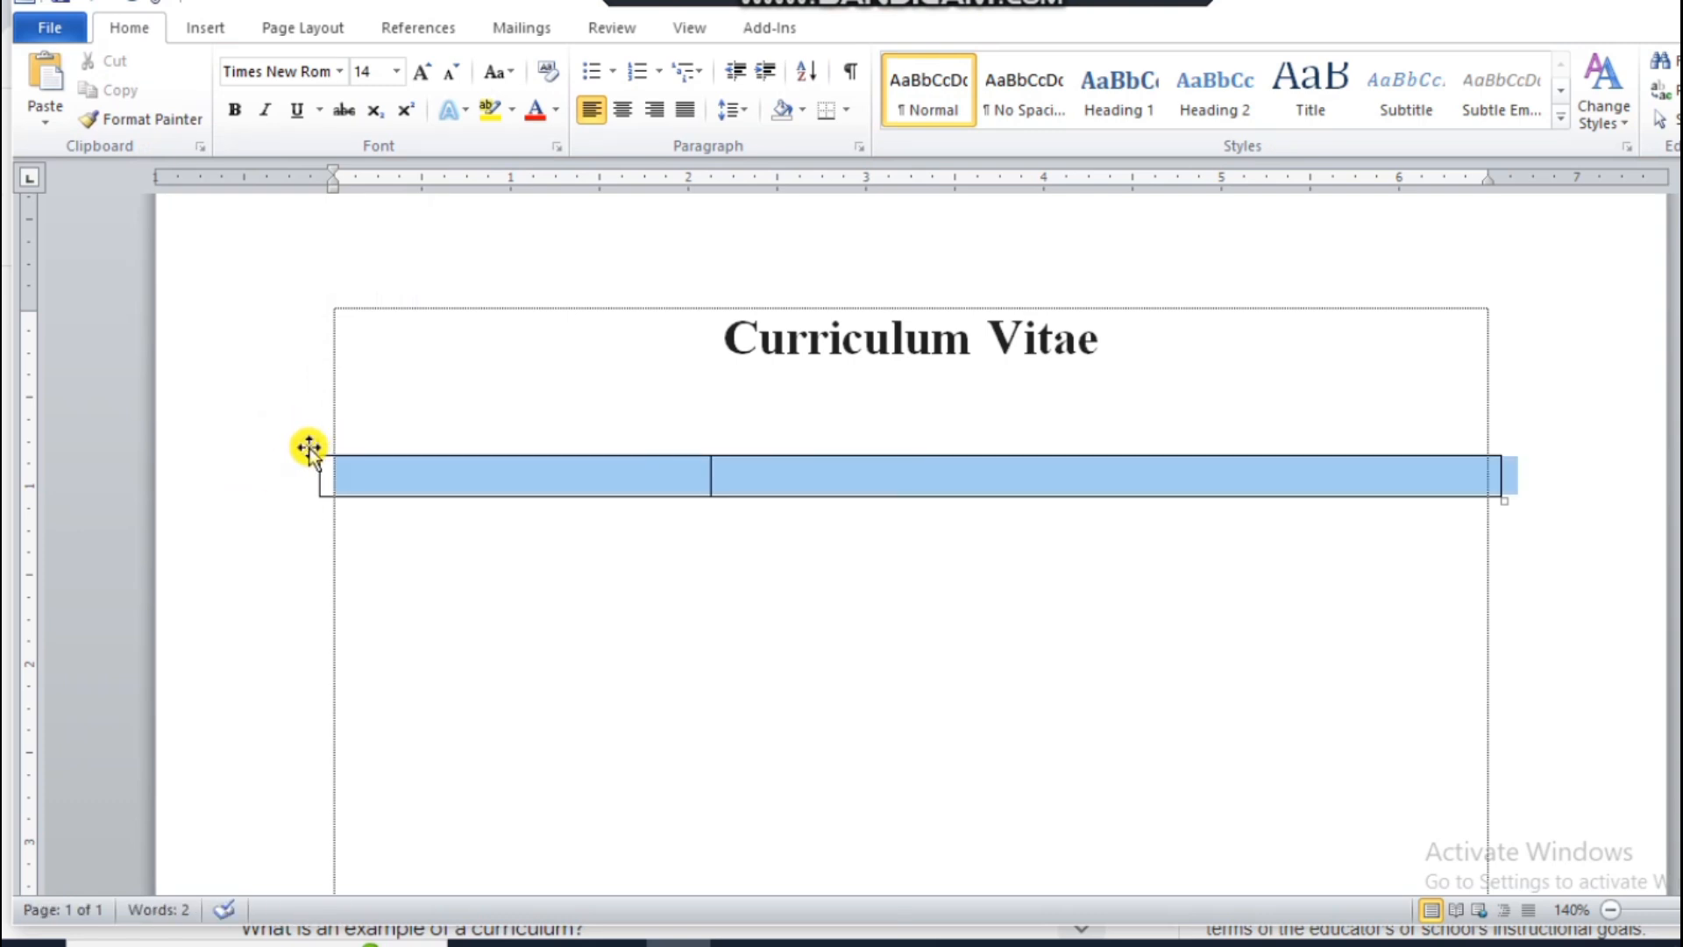
left_click(847, 111)
left_click(924, 265)
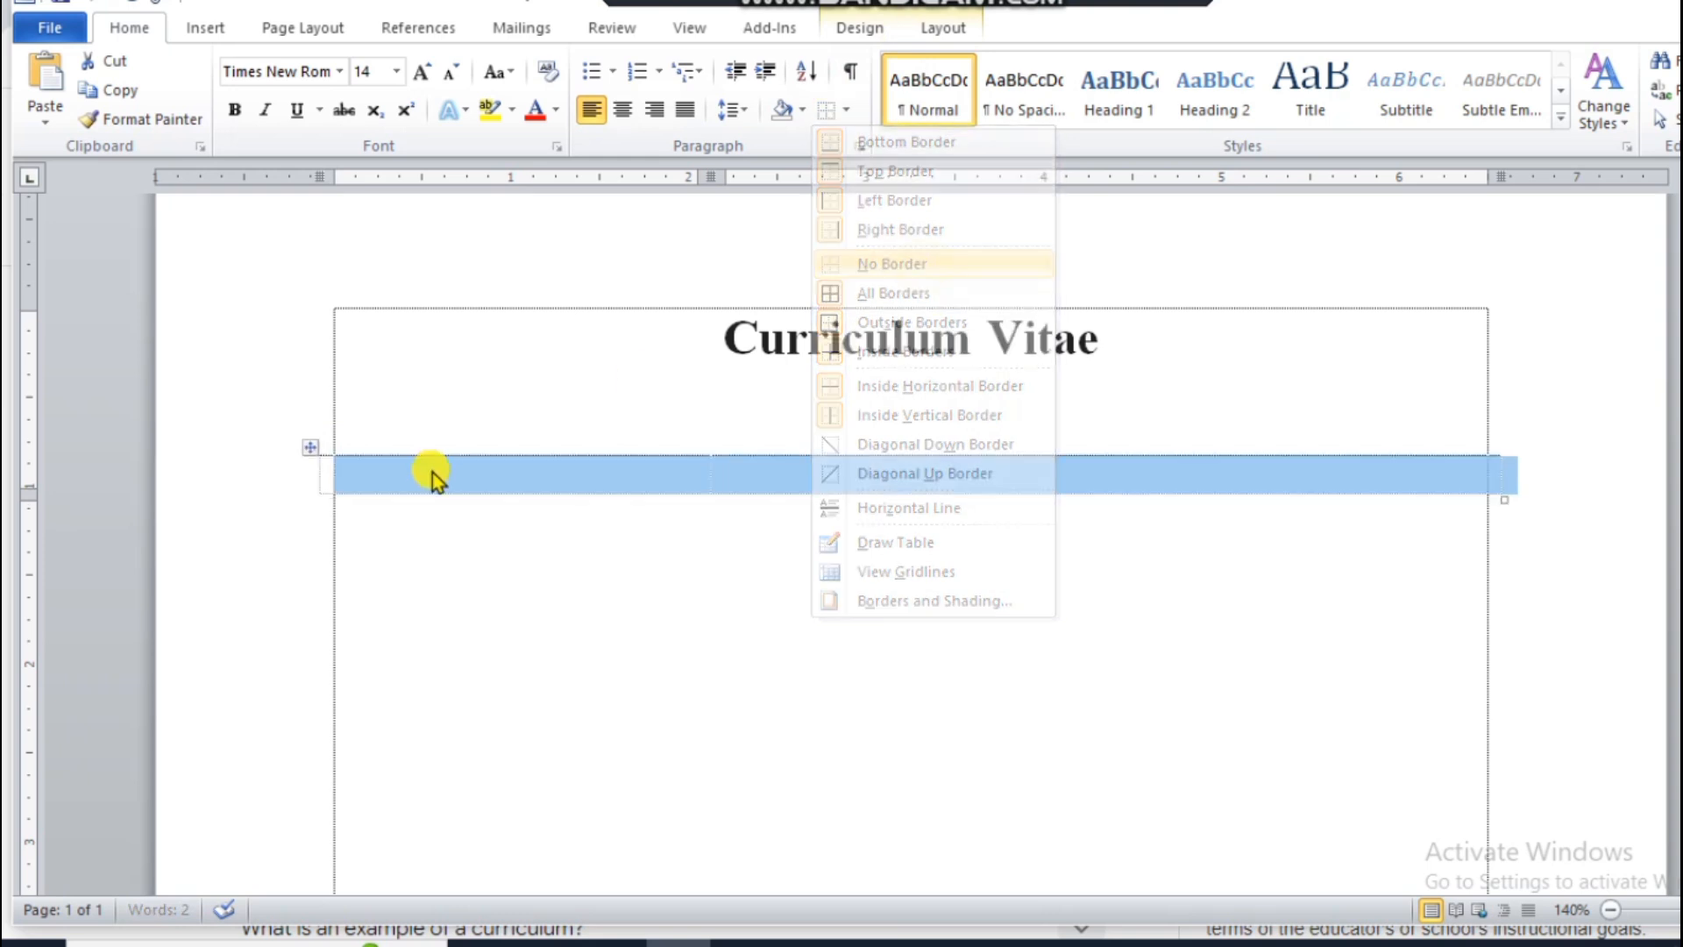
Step: Fill the first table row with the label "Name" and, after a colon in the second column, the person's full name
left_click(355, 474)
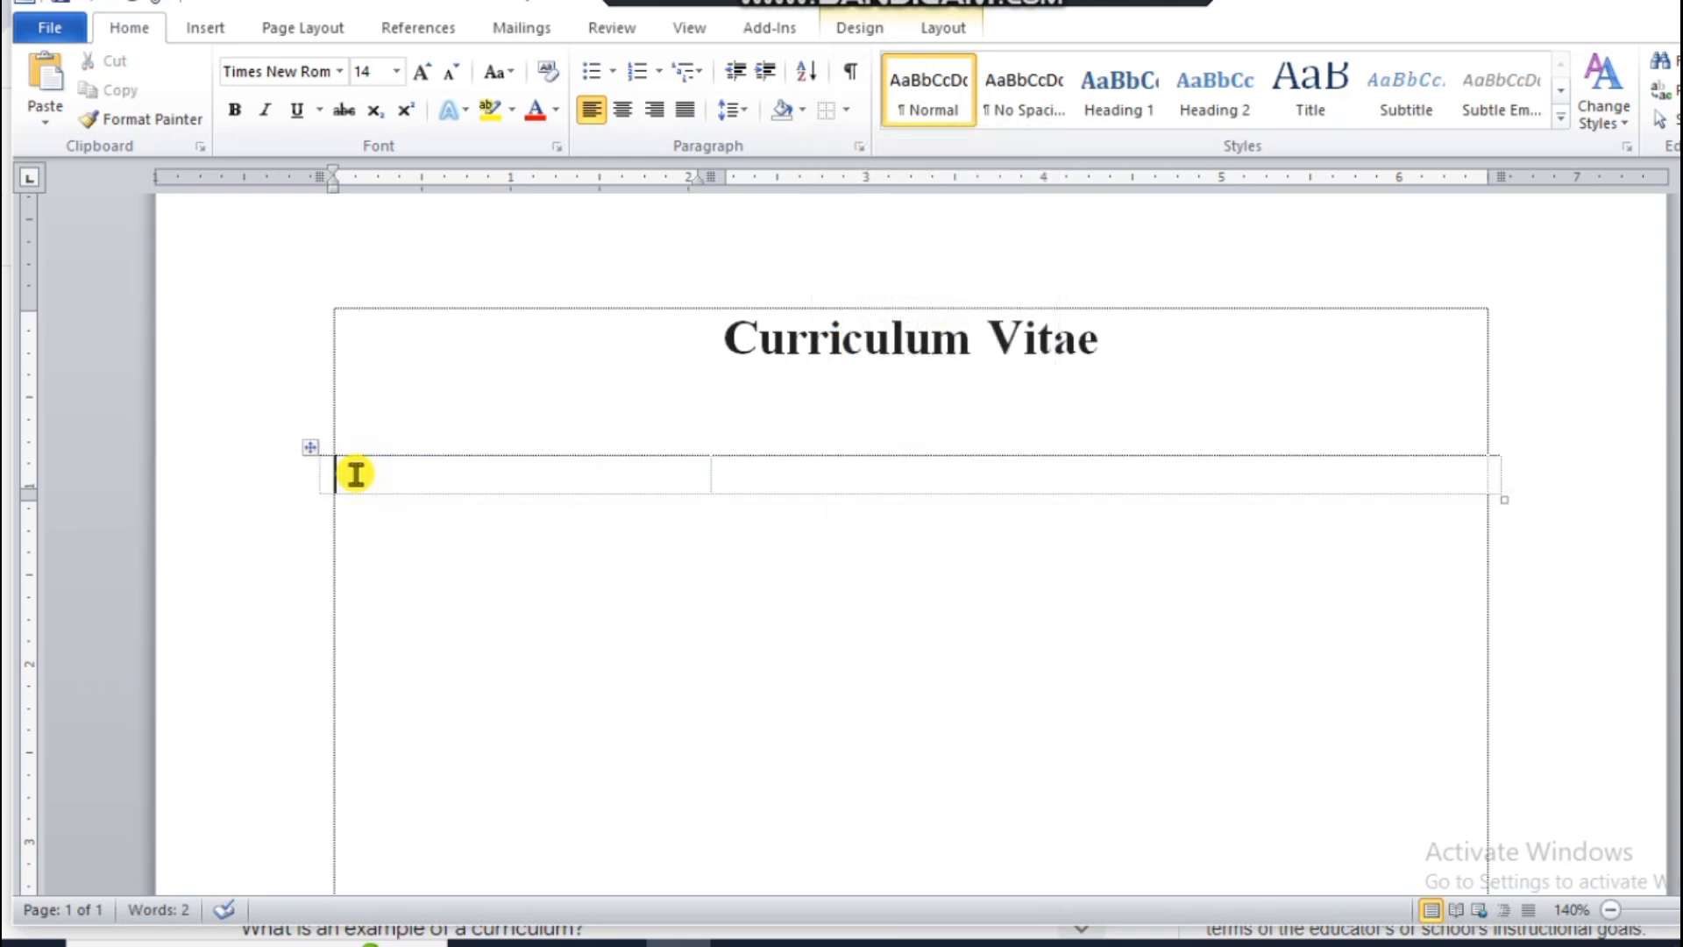
type("Name")
key("Tab")
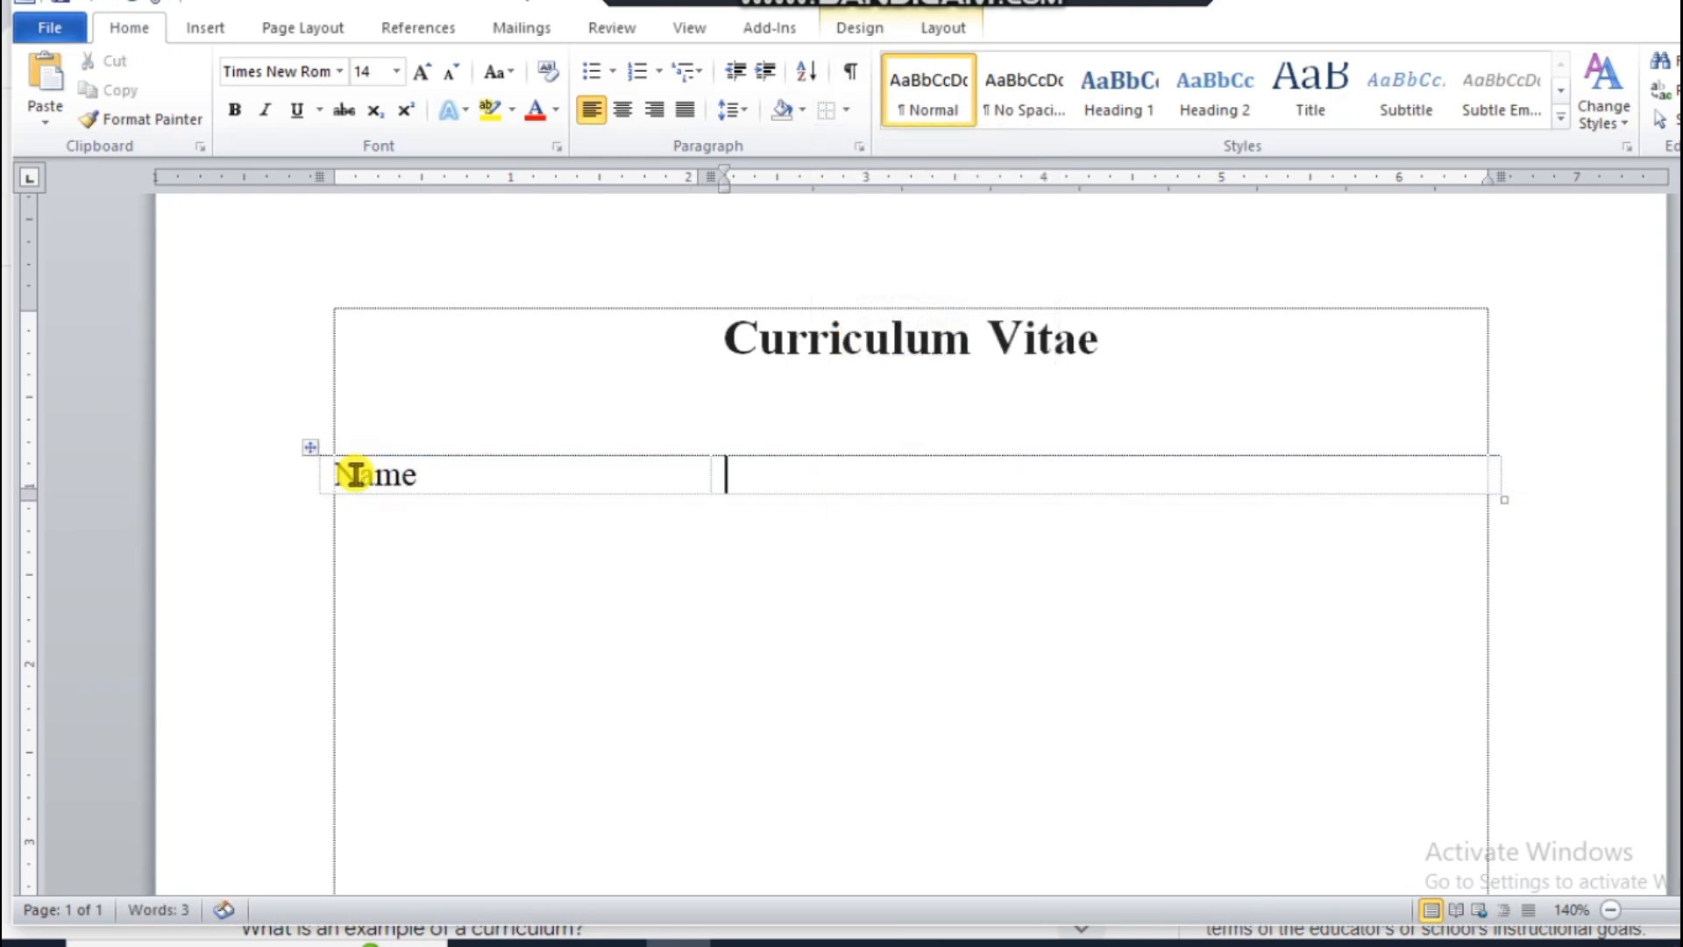
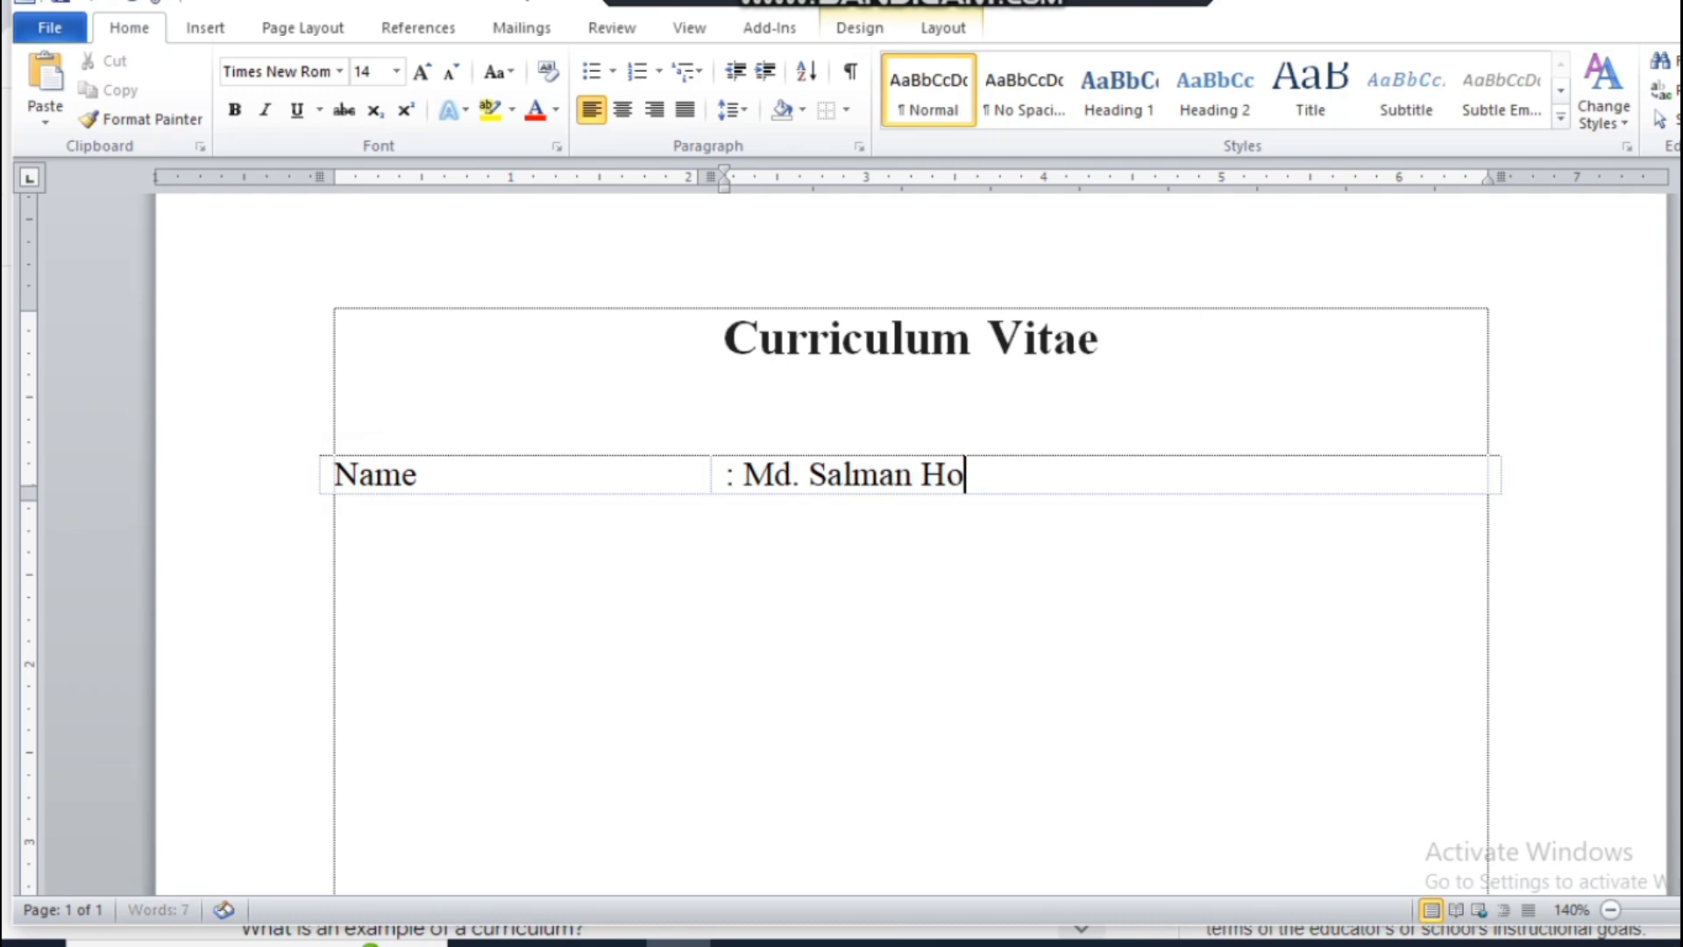
Step: Add a table row labelled "Father's Name" and enter the father's full name after a colon in the second column
key("Tab")
type("Fath")
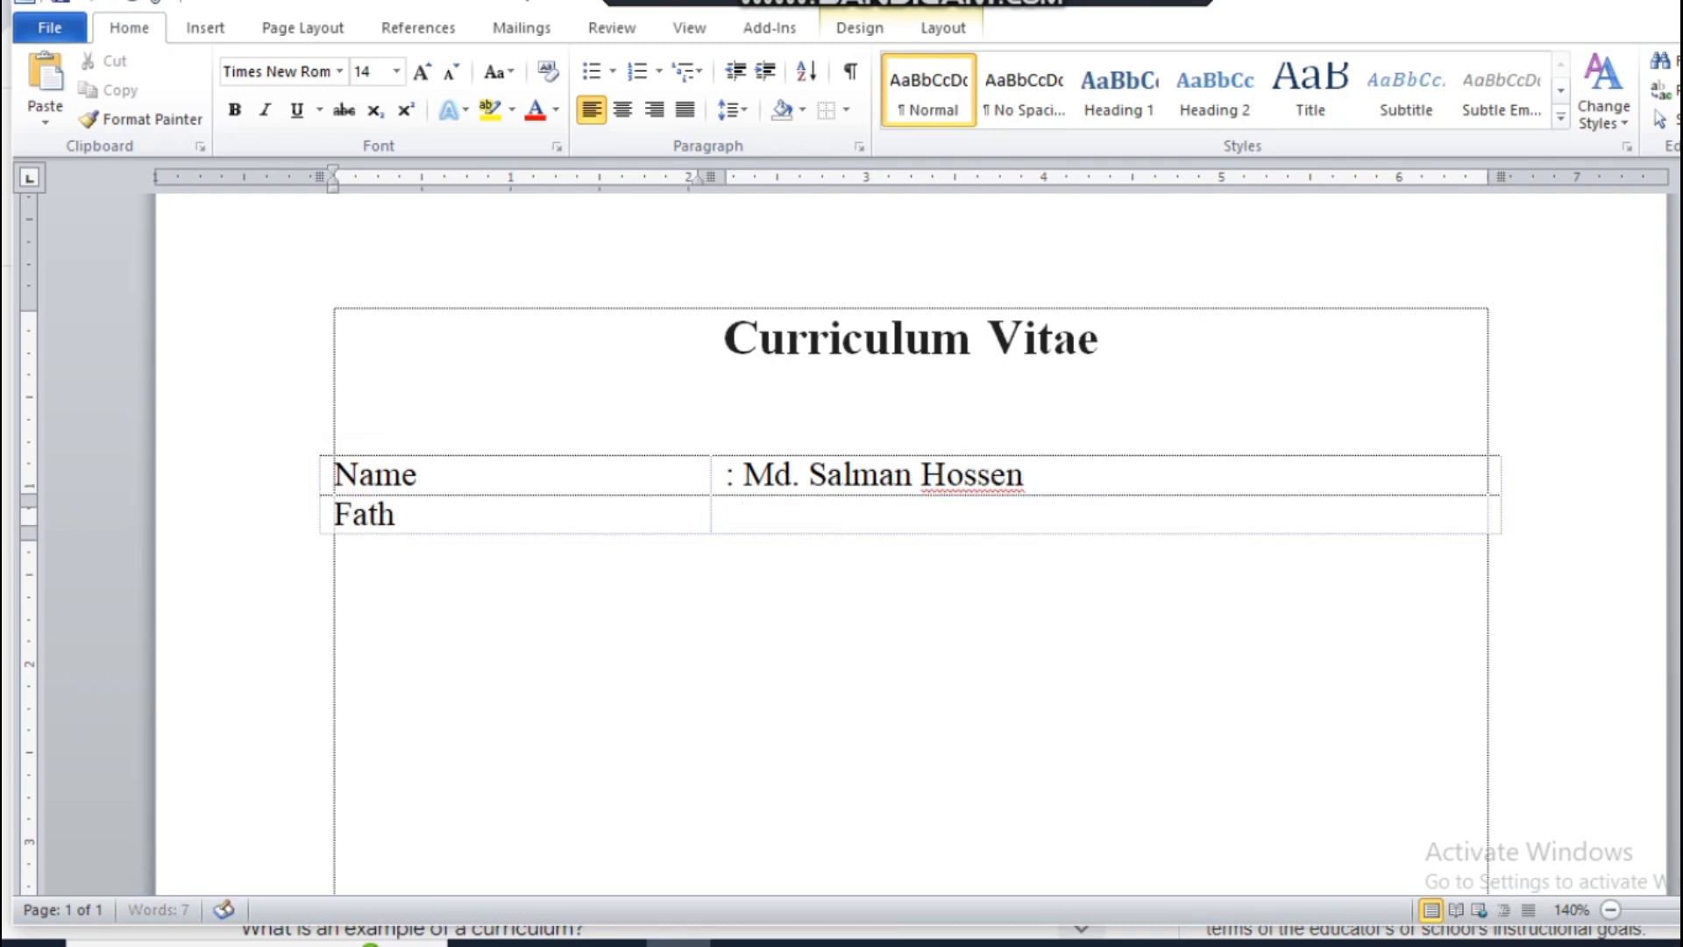
type("er's Name")
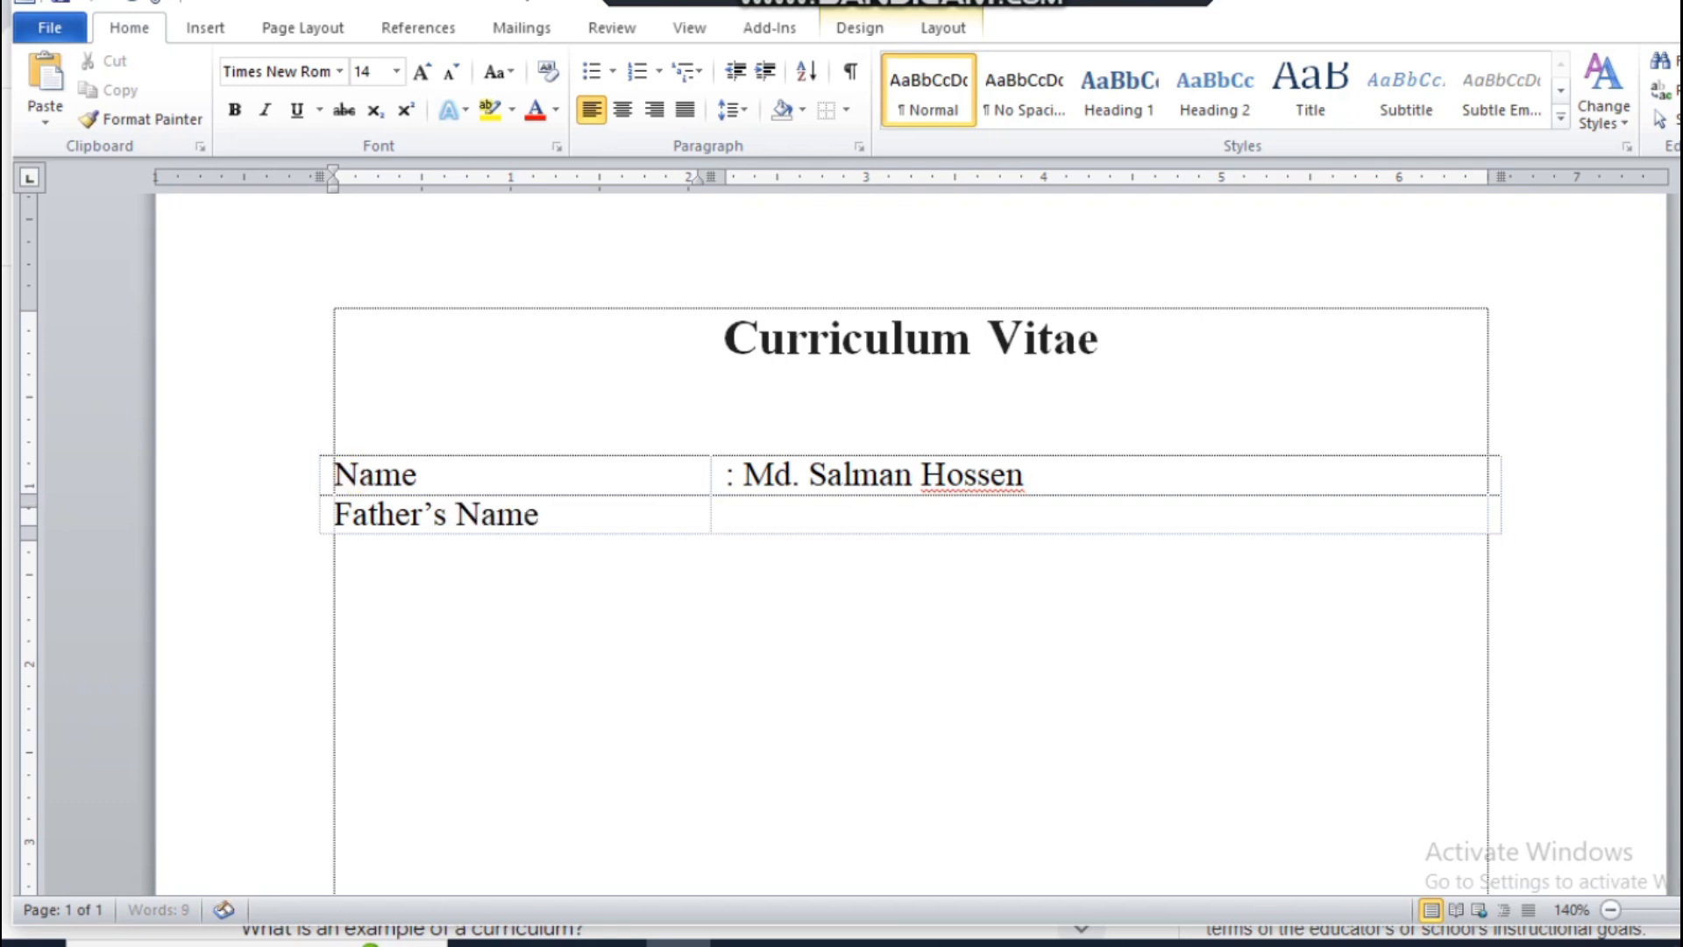
key("Tab")
type(": ")
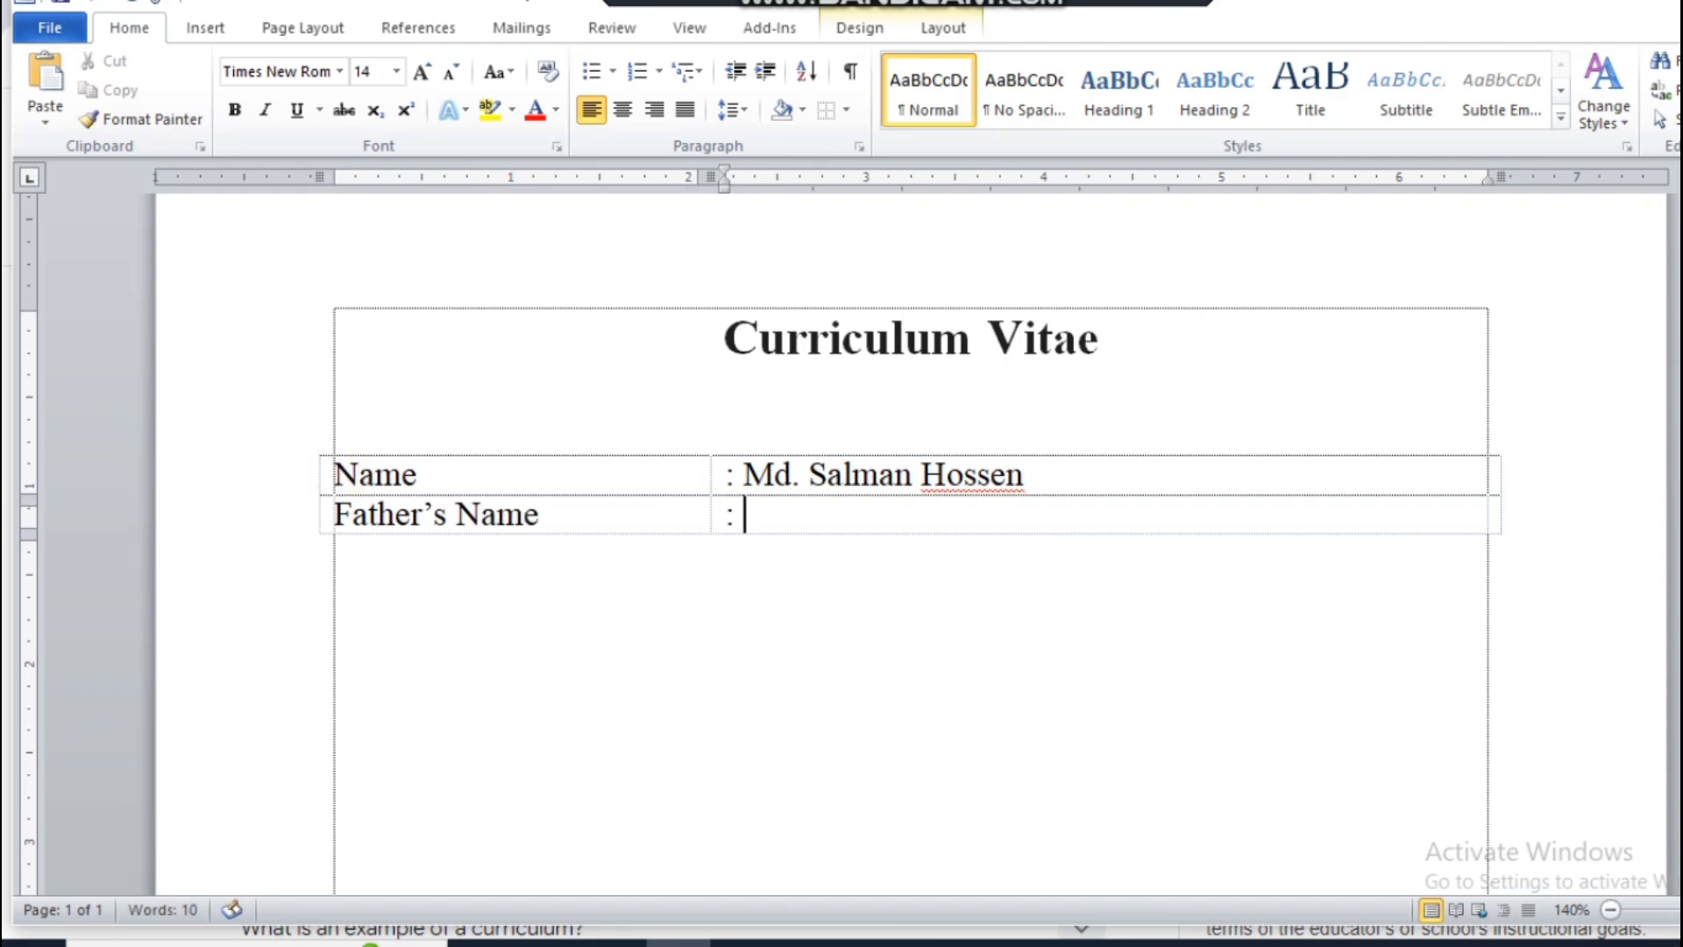
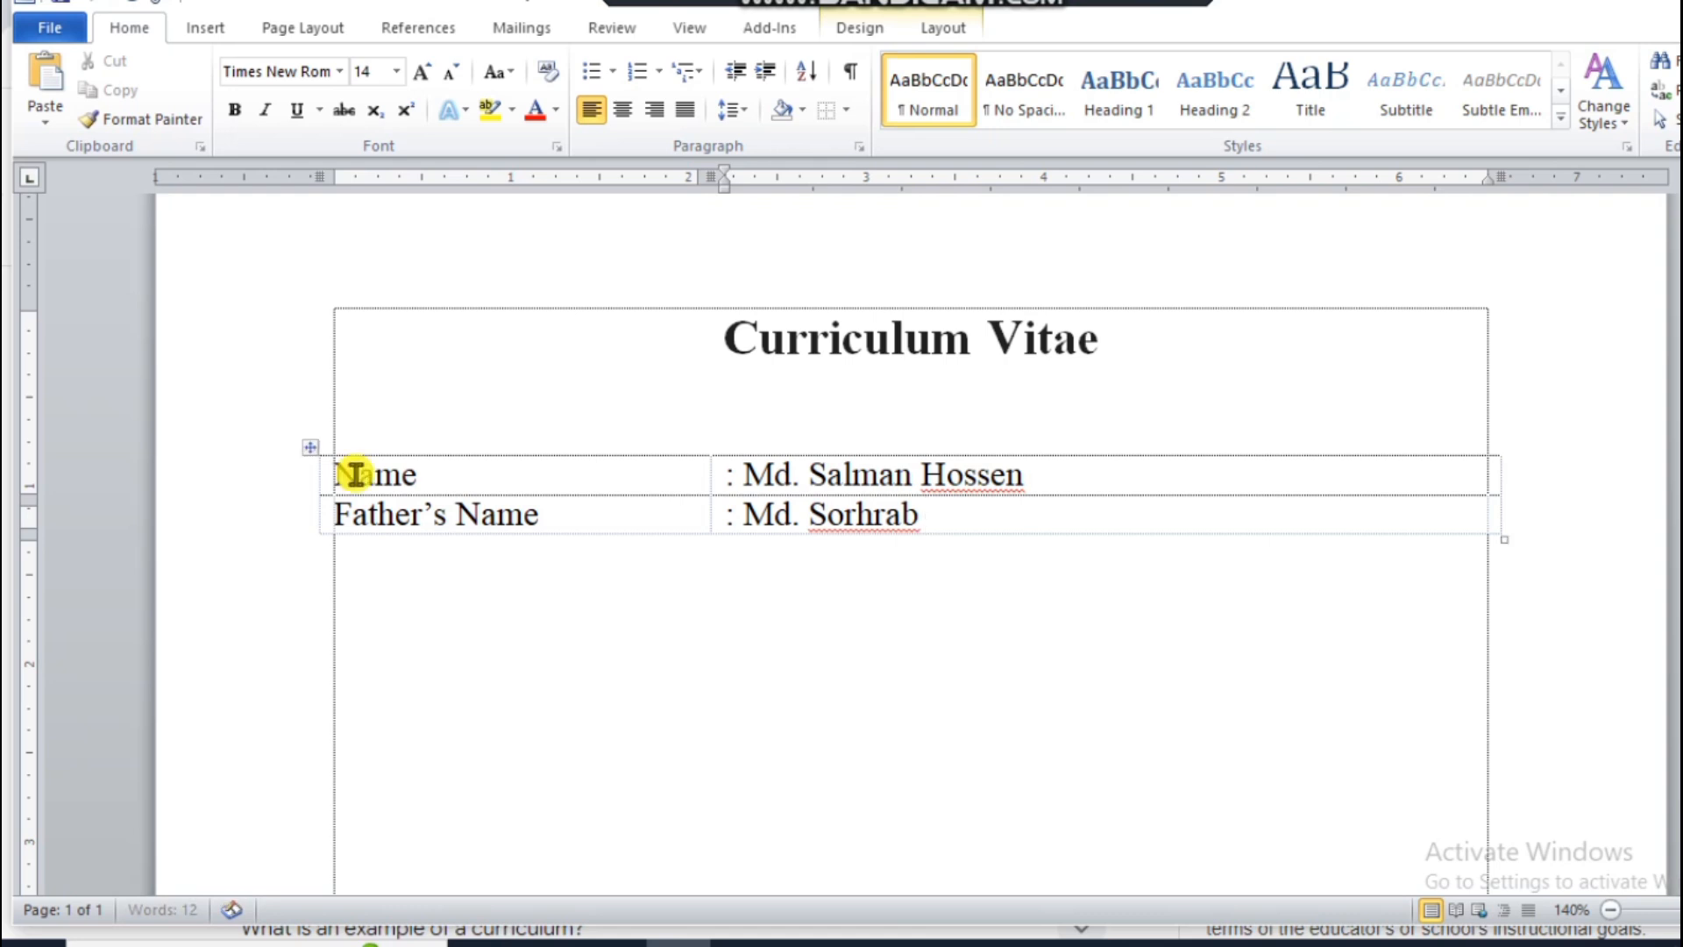
Step: Add a table row labelled "Mother's Name" and enter the mother's full name after a colon in the second column
key("Tab")
type("mo")
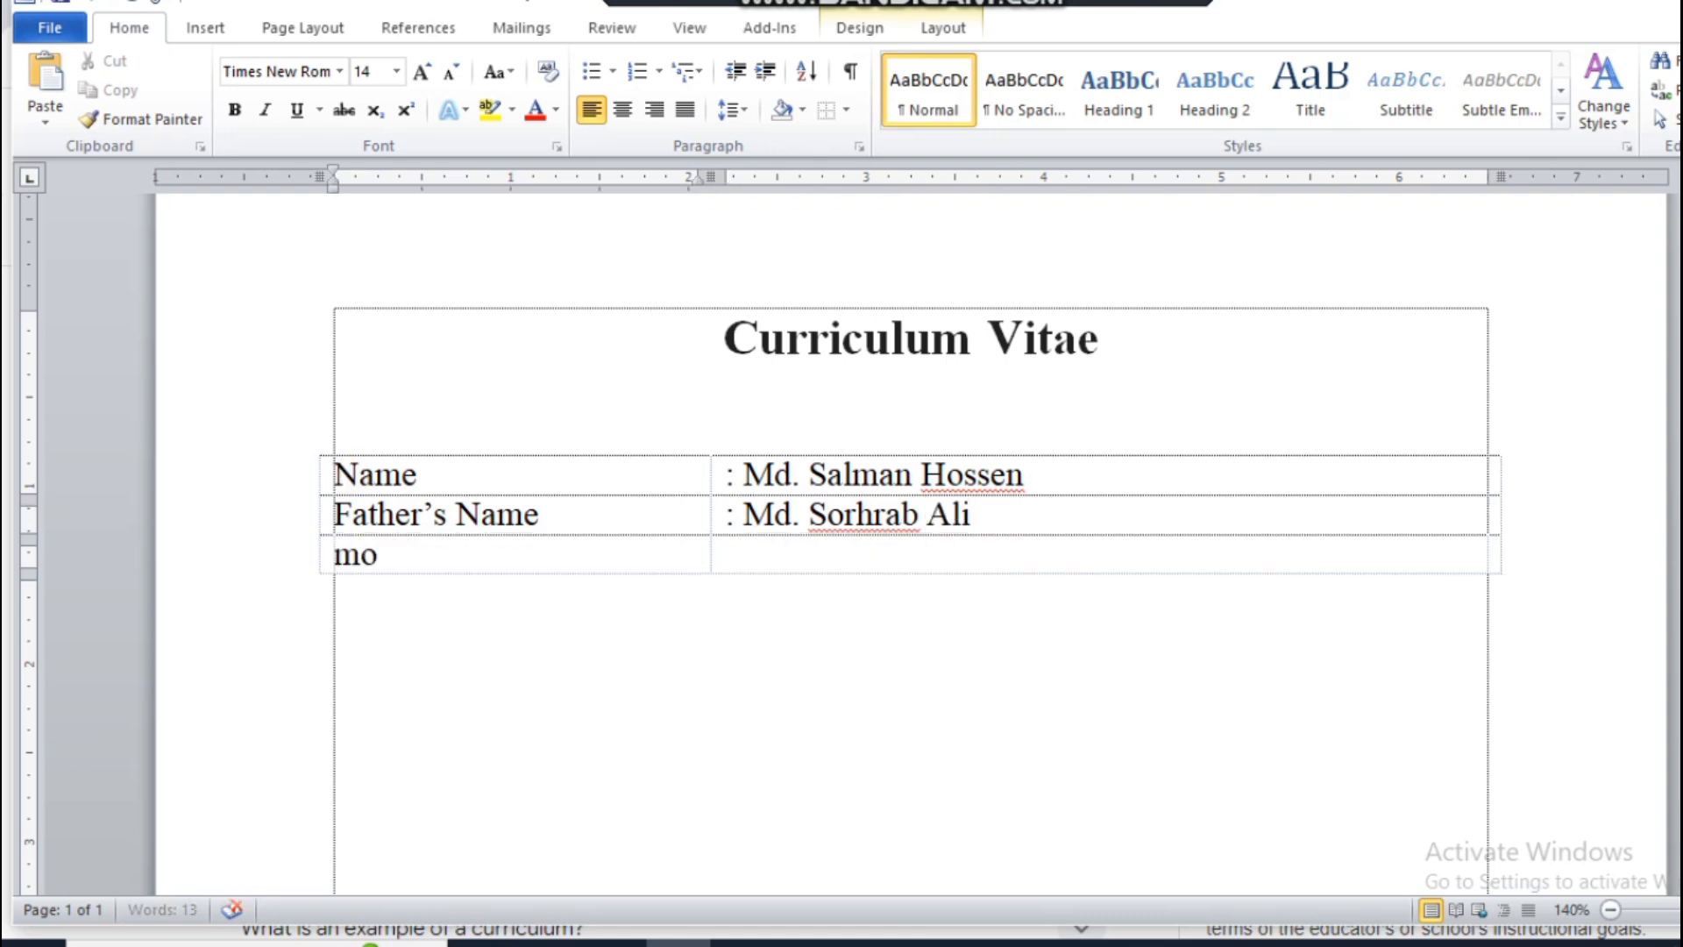
key("BackSpace")
key("BackSpace")
type("Mo")
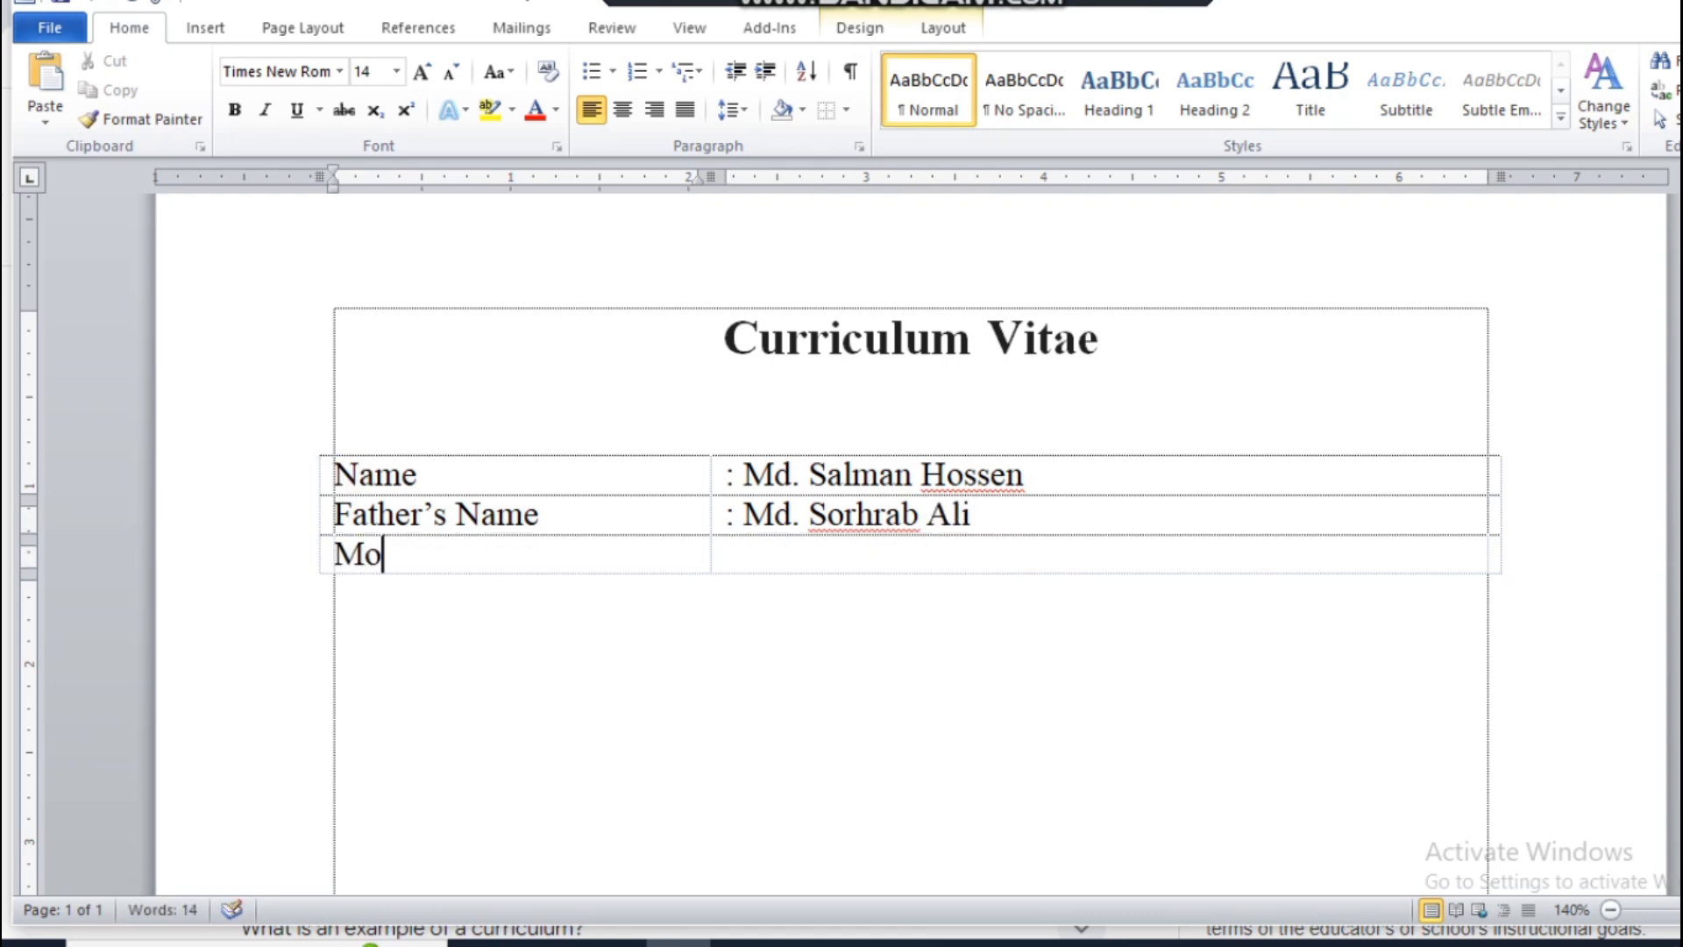
type("ther’s")
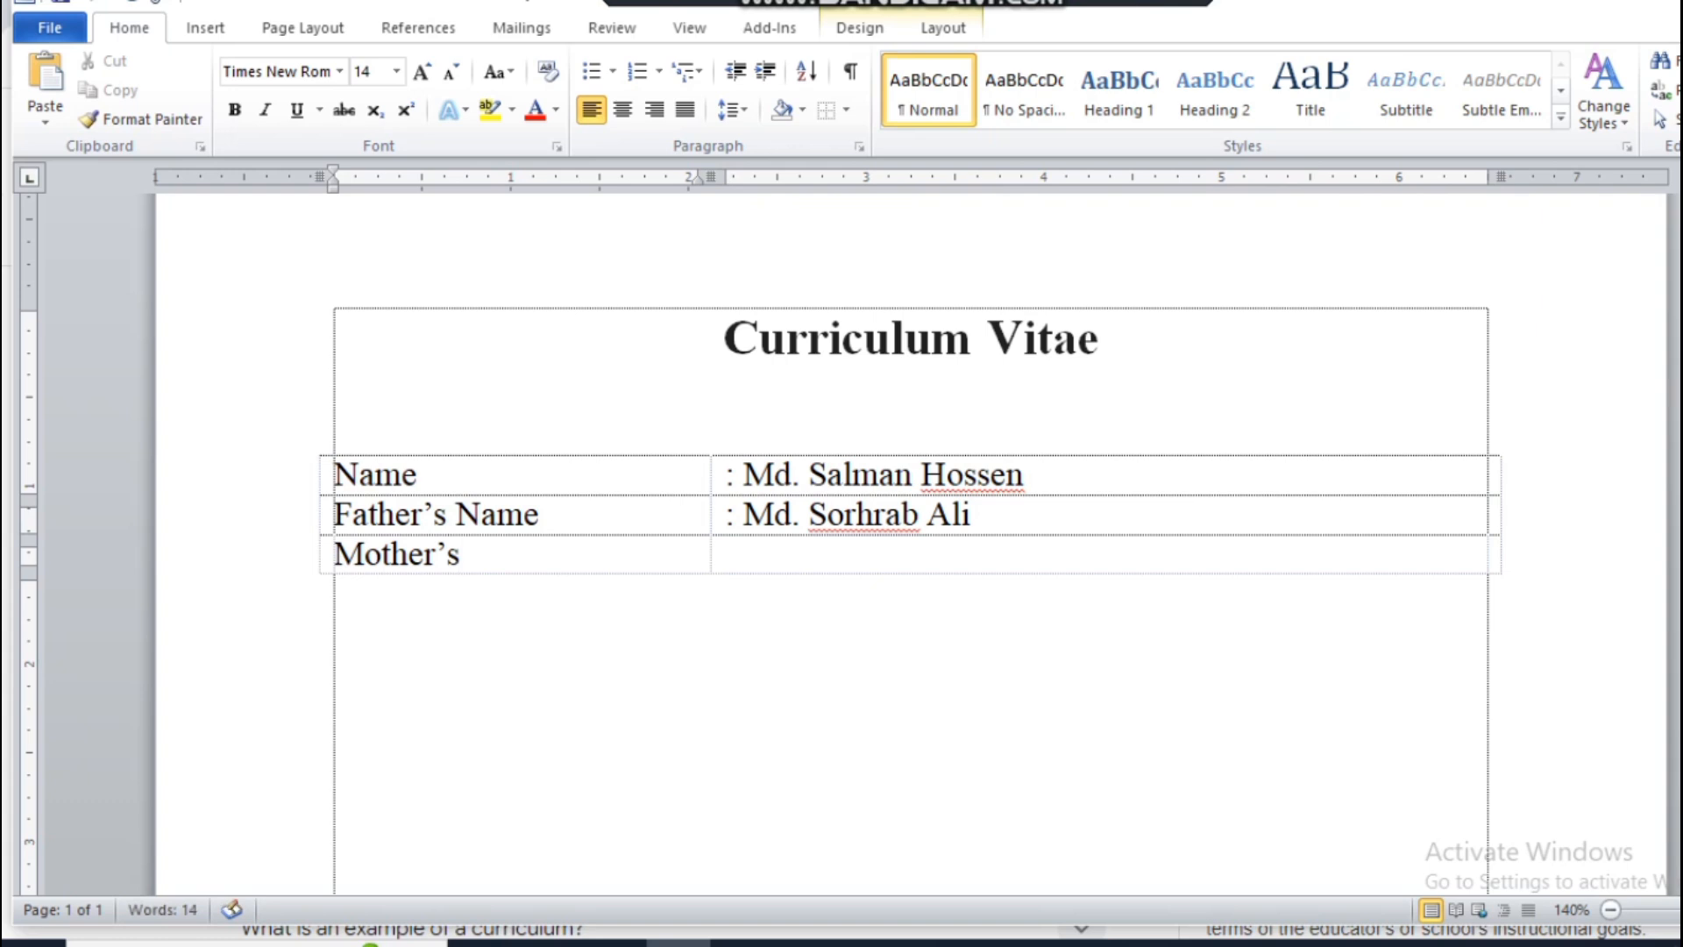
type(" Name")
key("Tab")
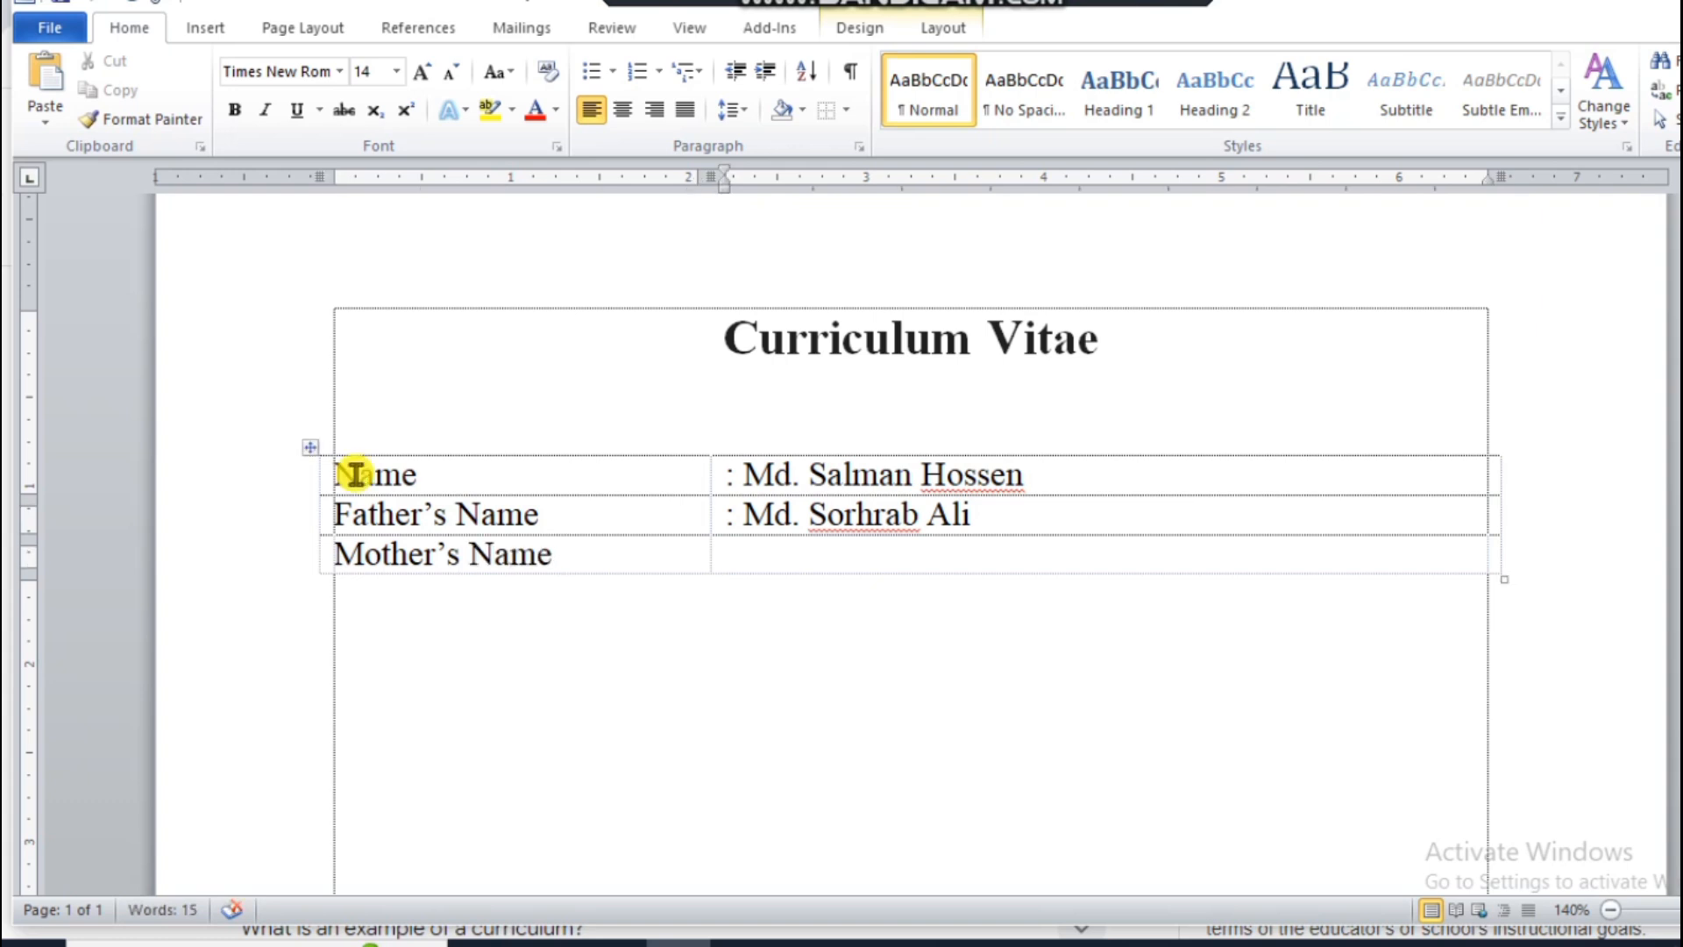
type(": j")
key("BackSpace")
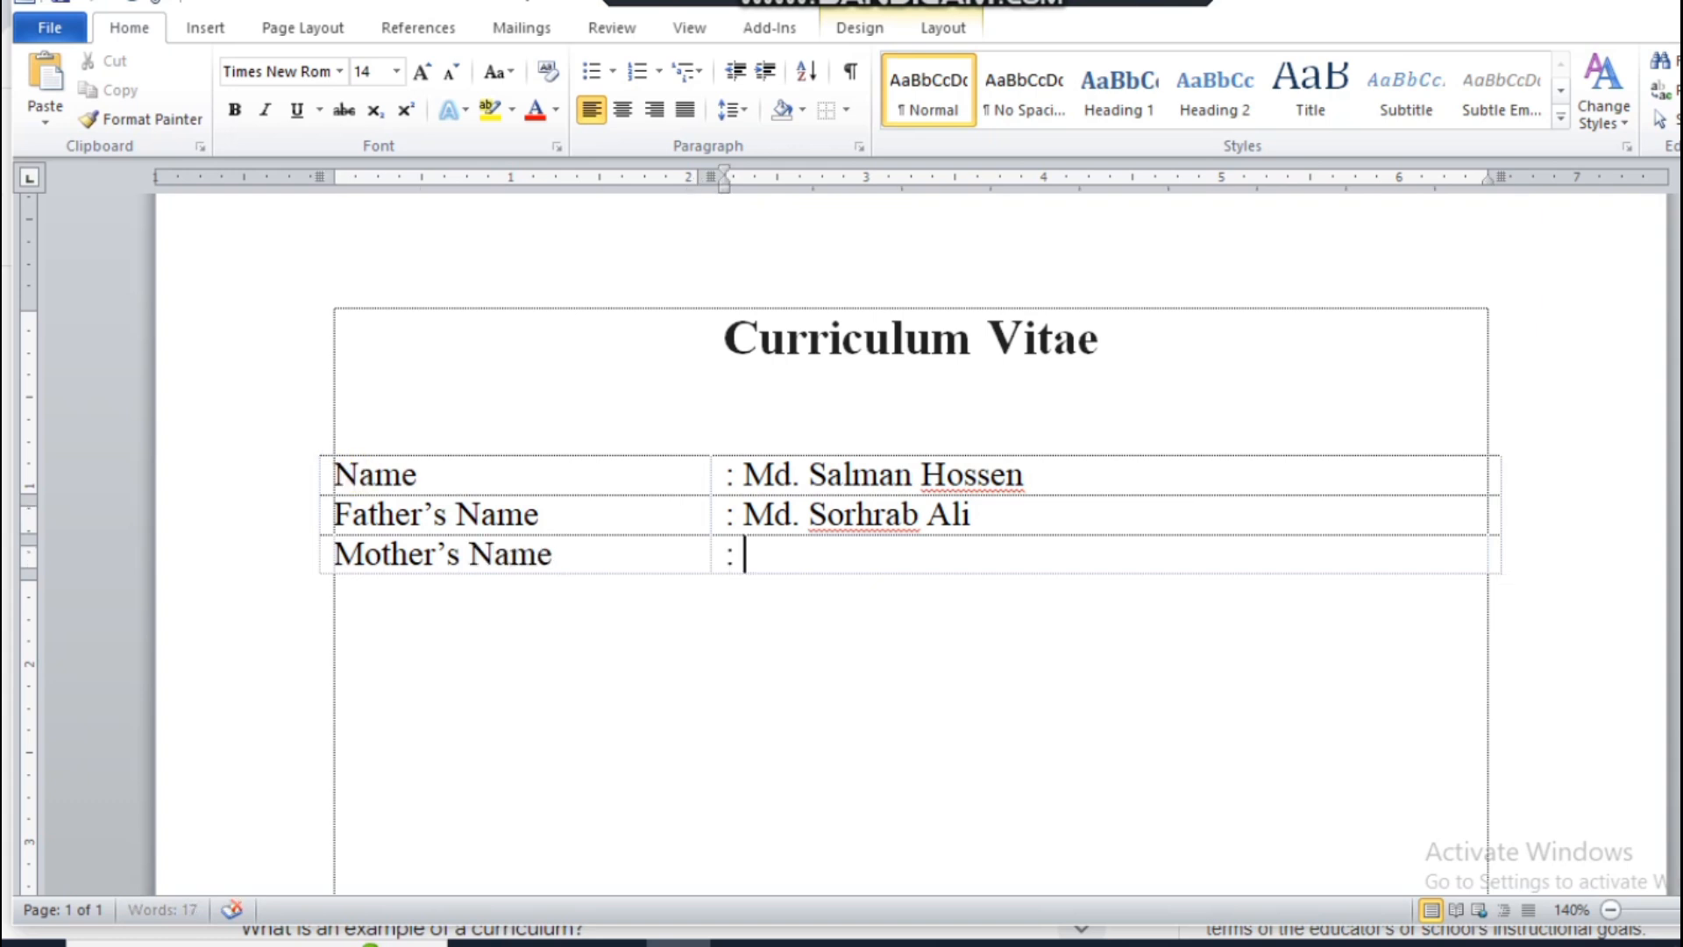
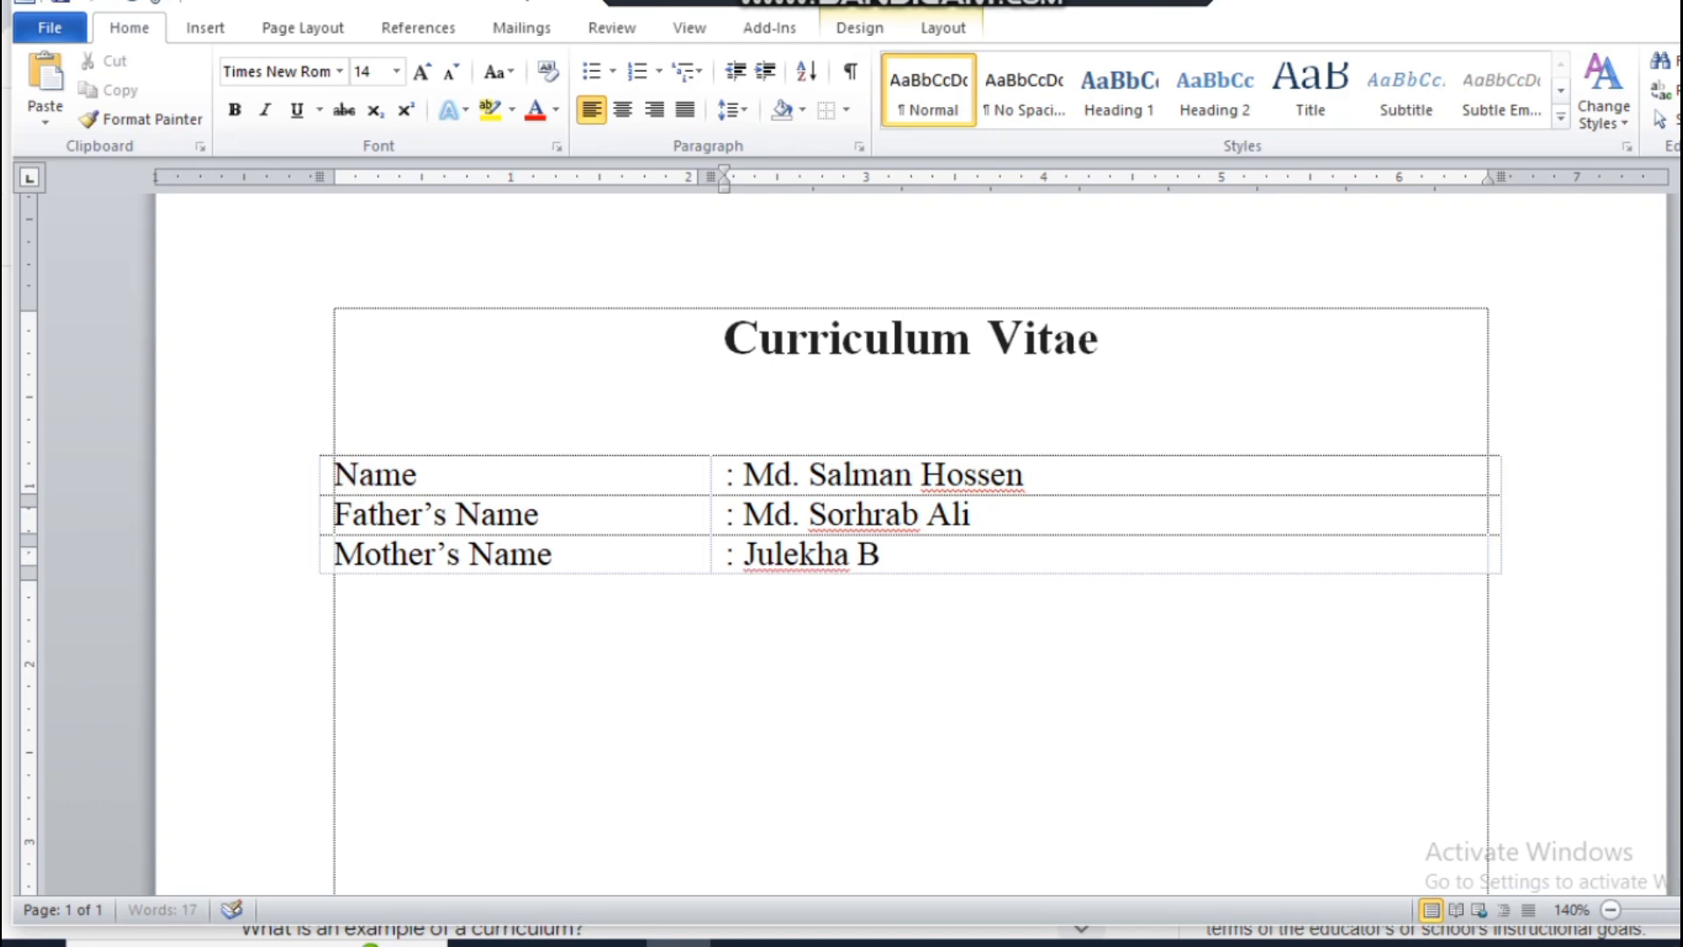
Step: Add a table row labelled "Date of Birth" and enter the birth date after a colon in the second column
key("Tab")
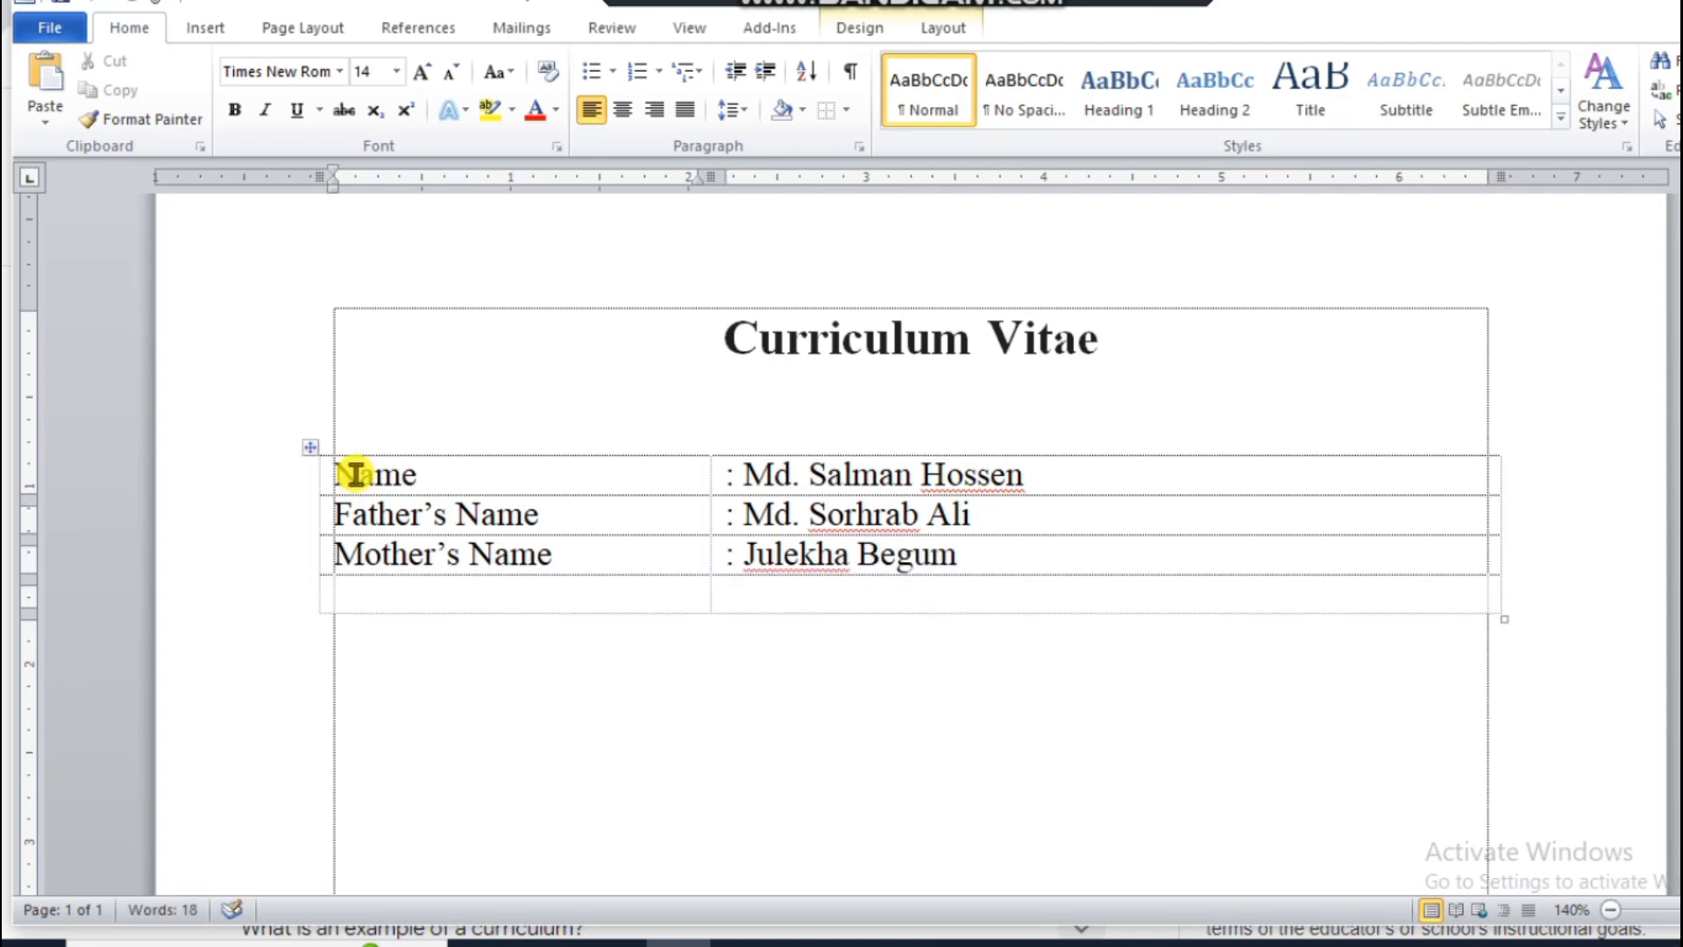
type("Date o")
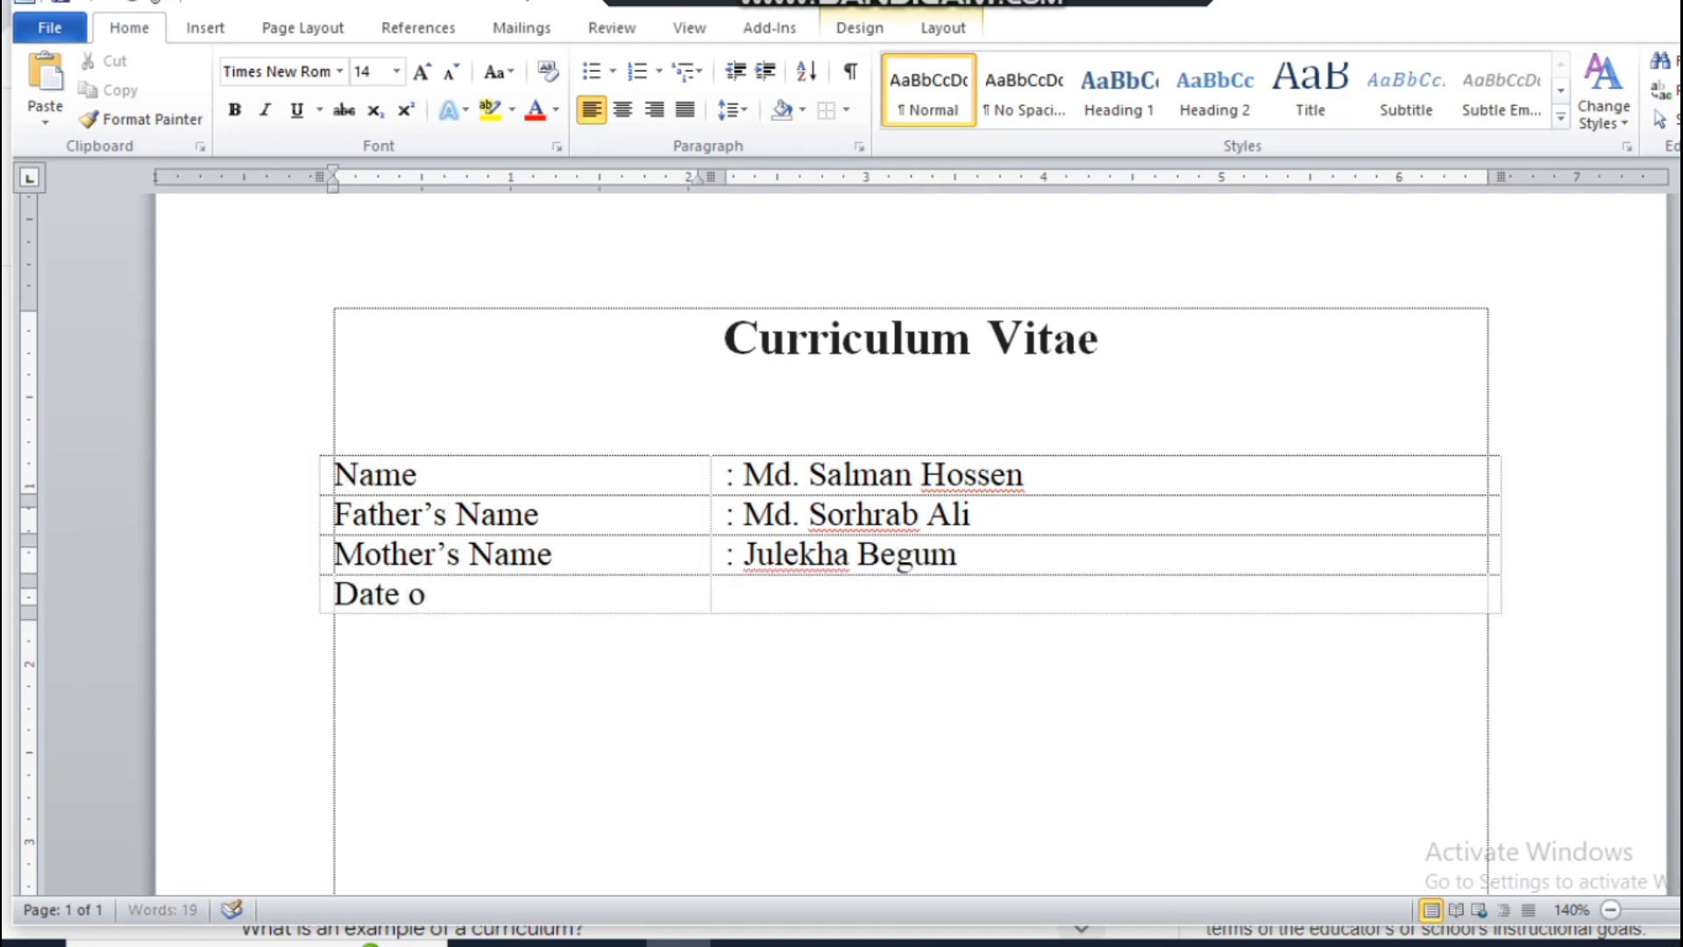
type("f Bir")
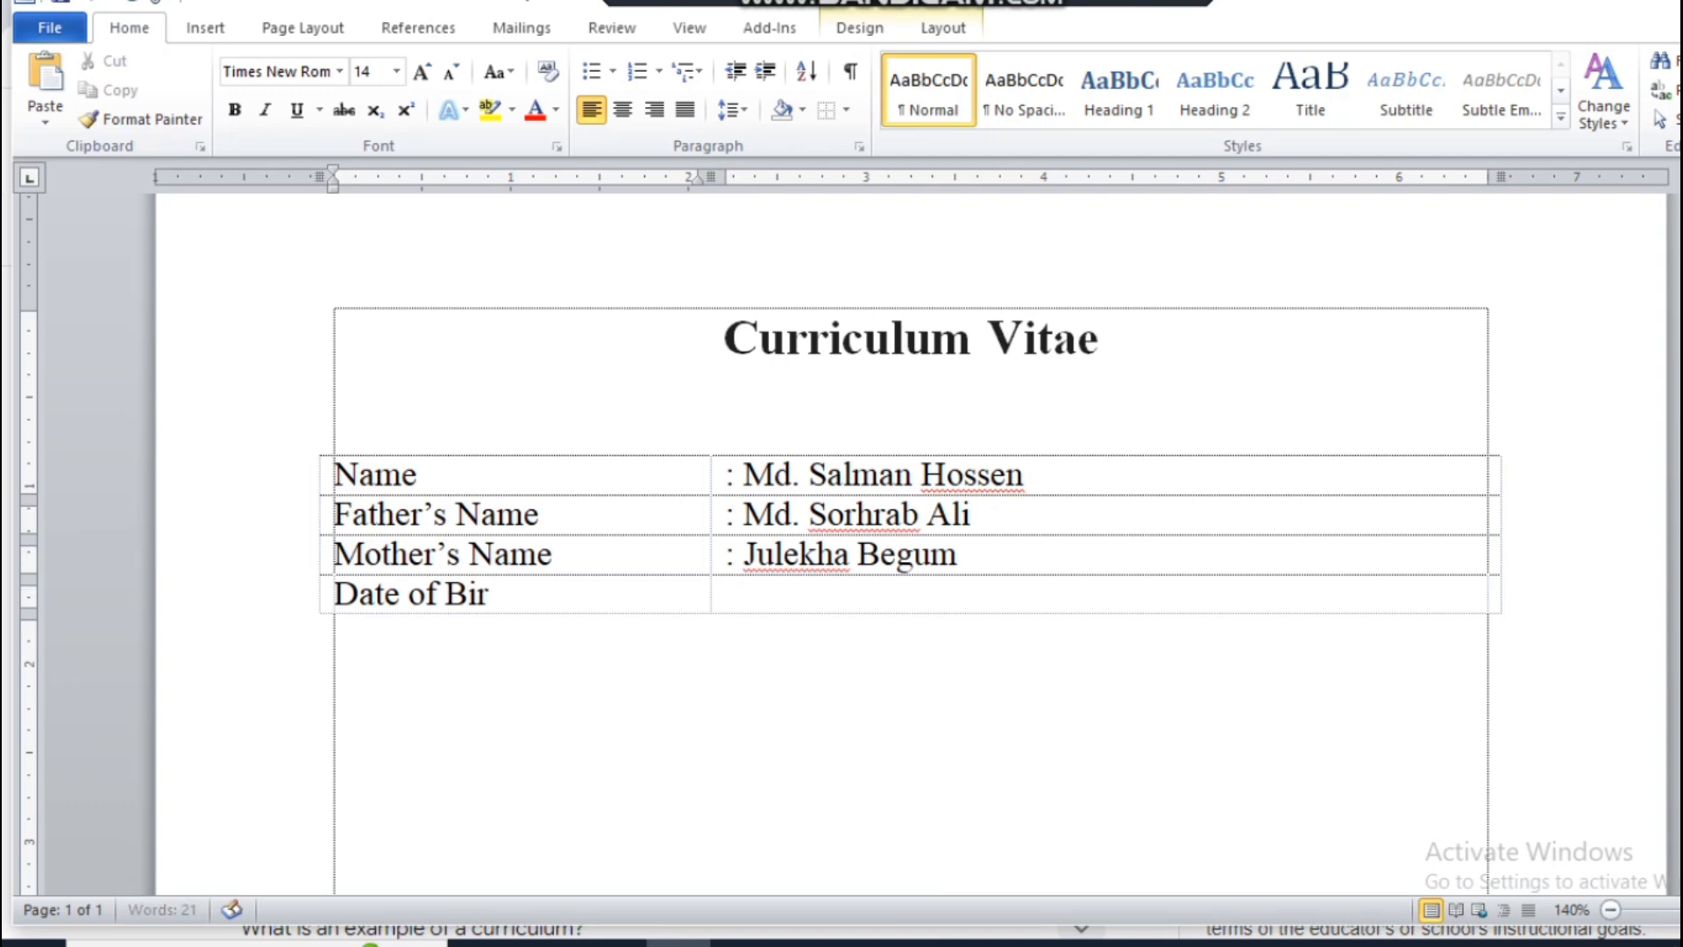
type("th")
key("Tab")
type(": ")
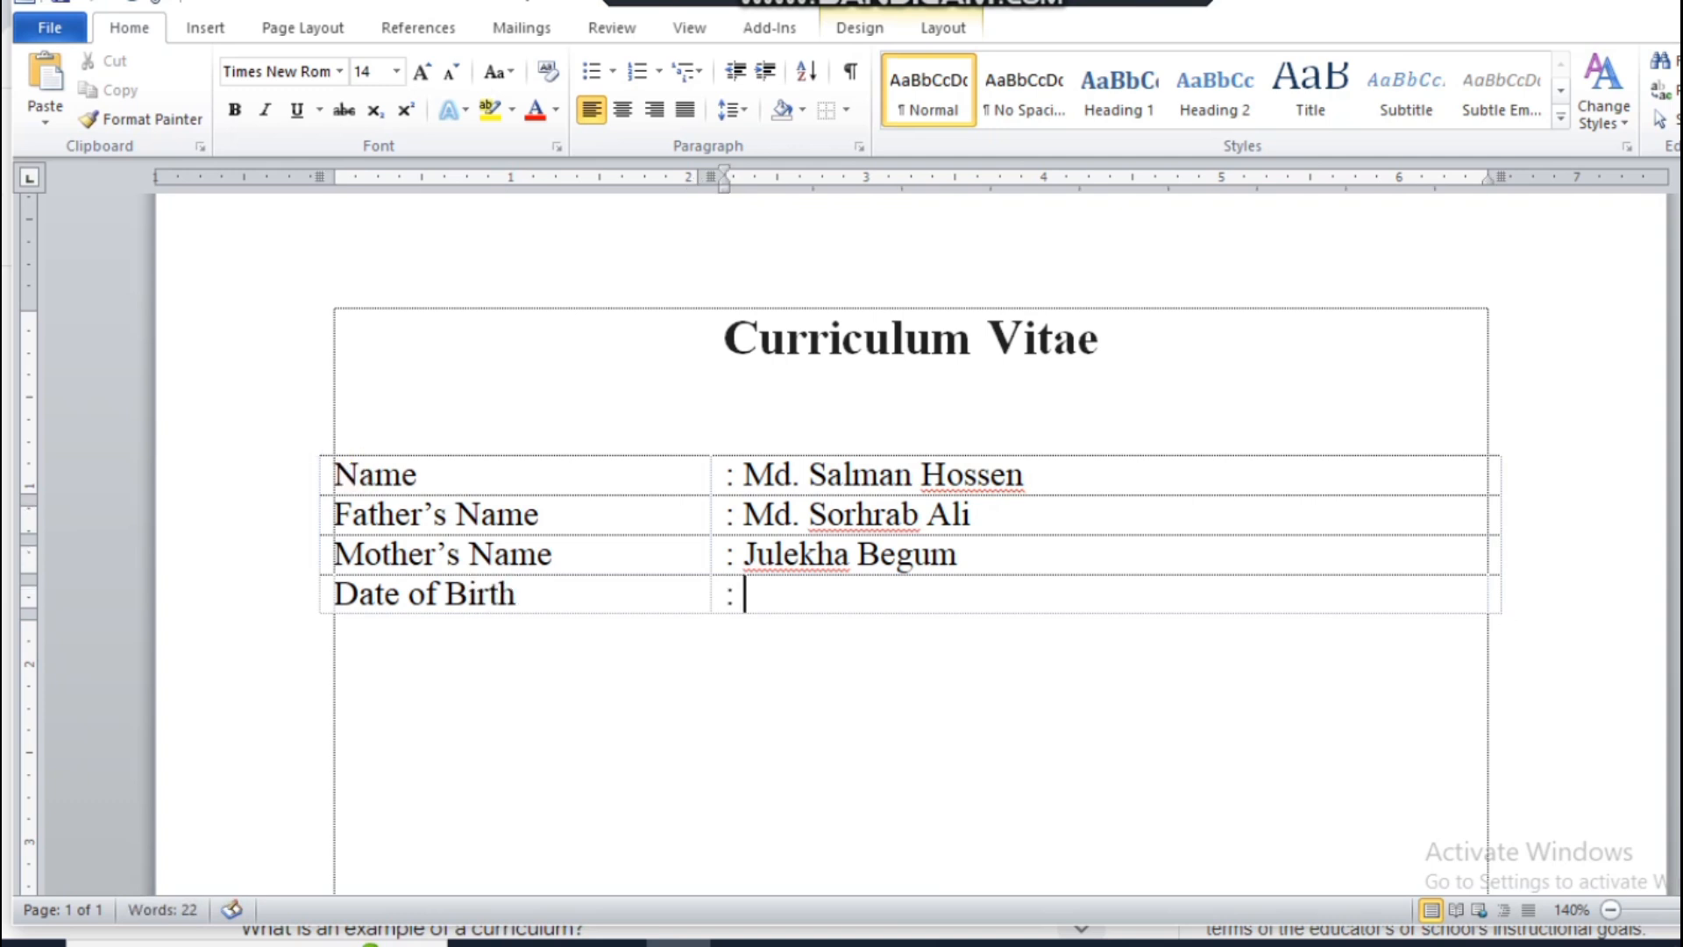
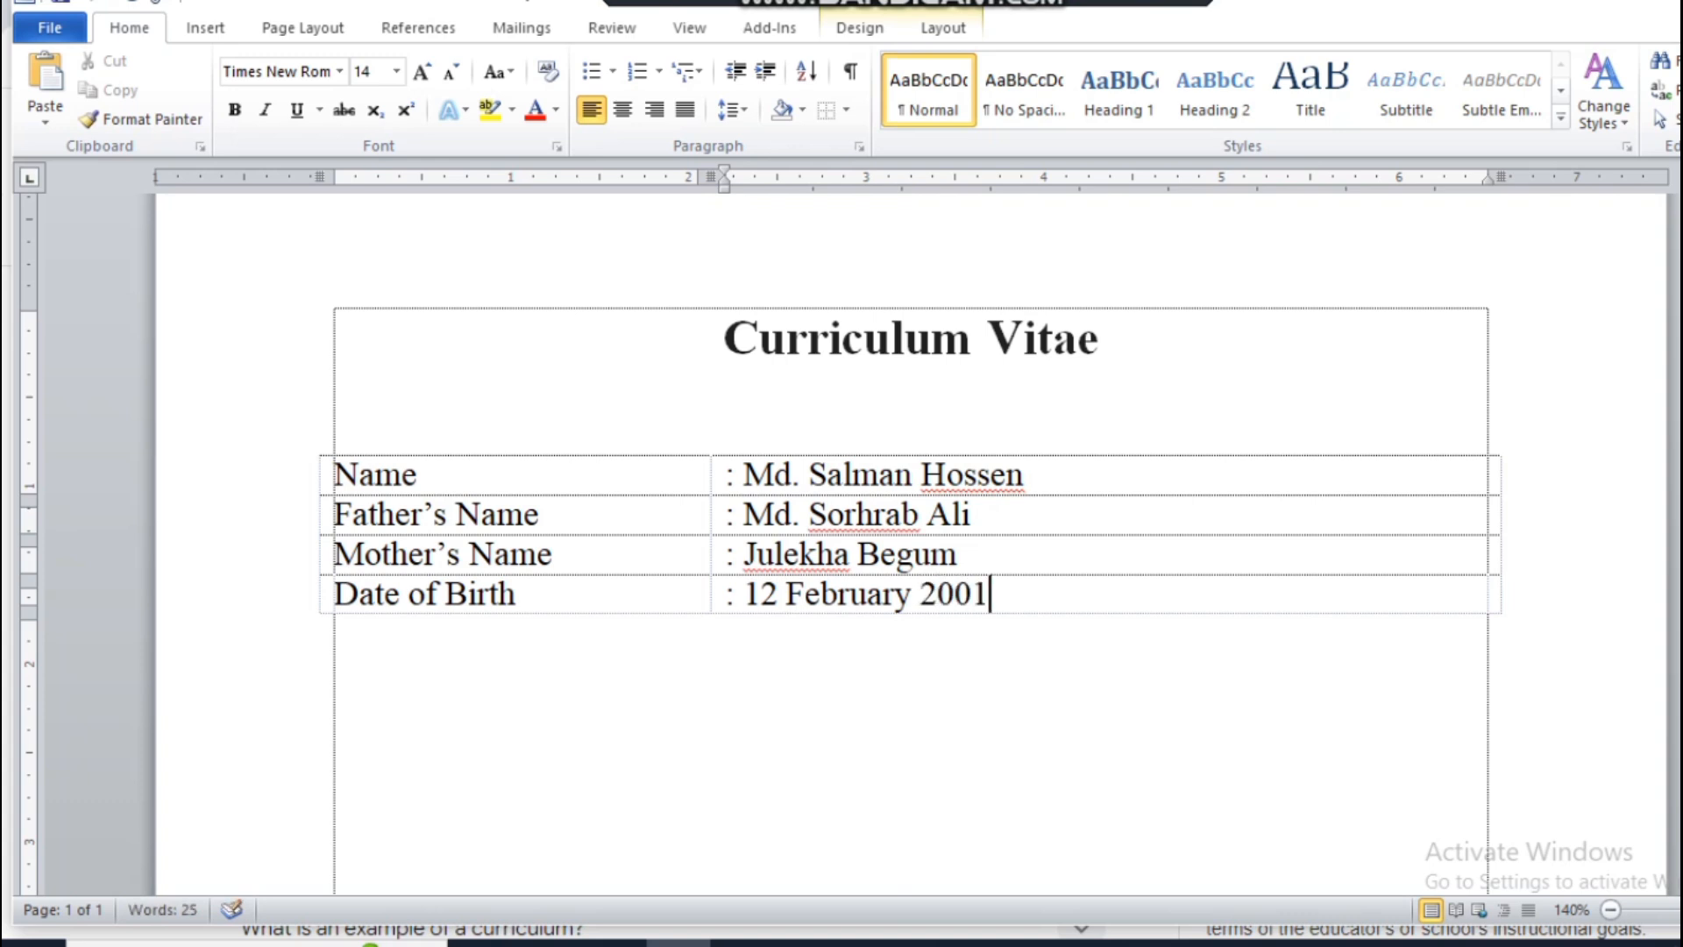
Step: Add a table row labelled "Present Address" and start its second column with a colon
key("Tab")
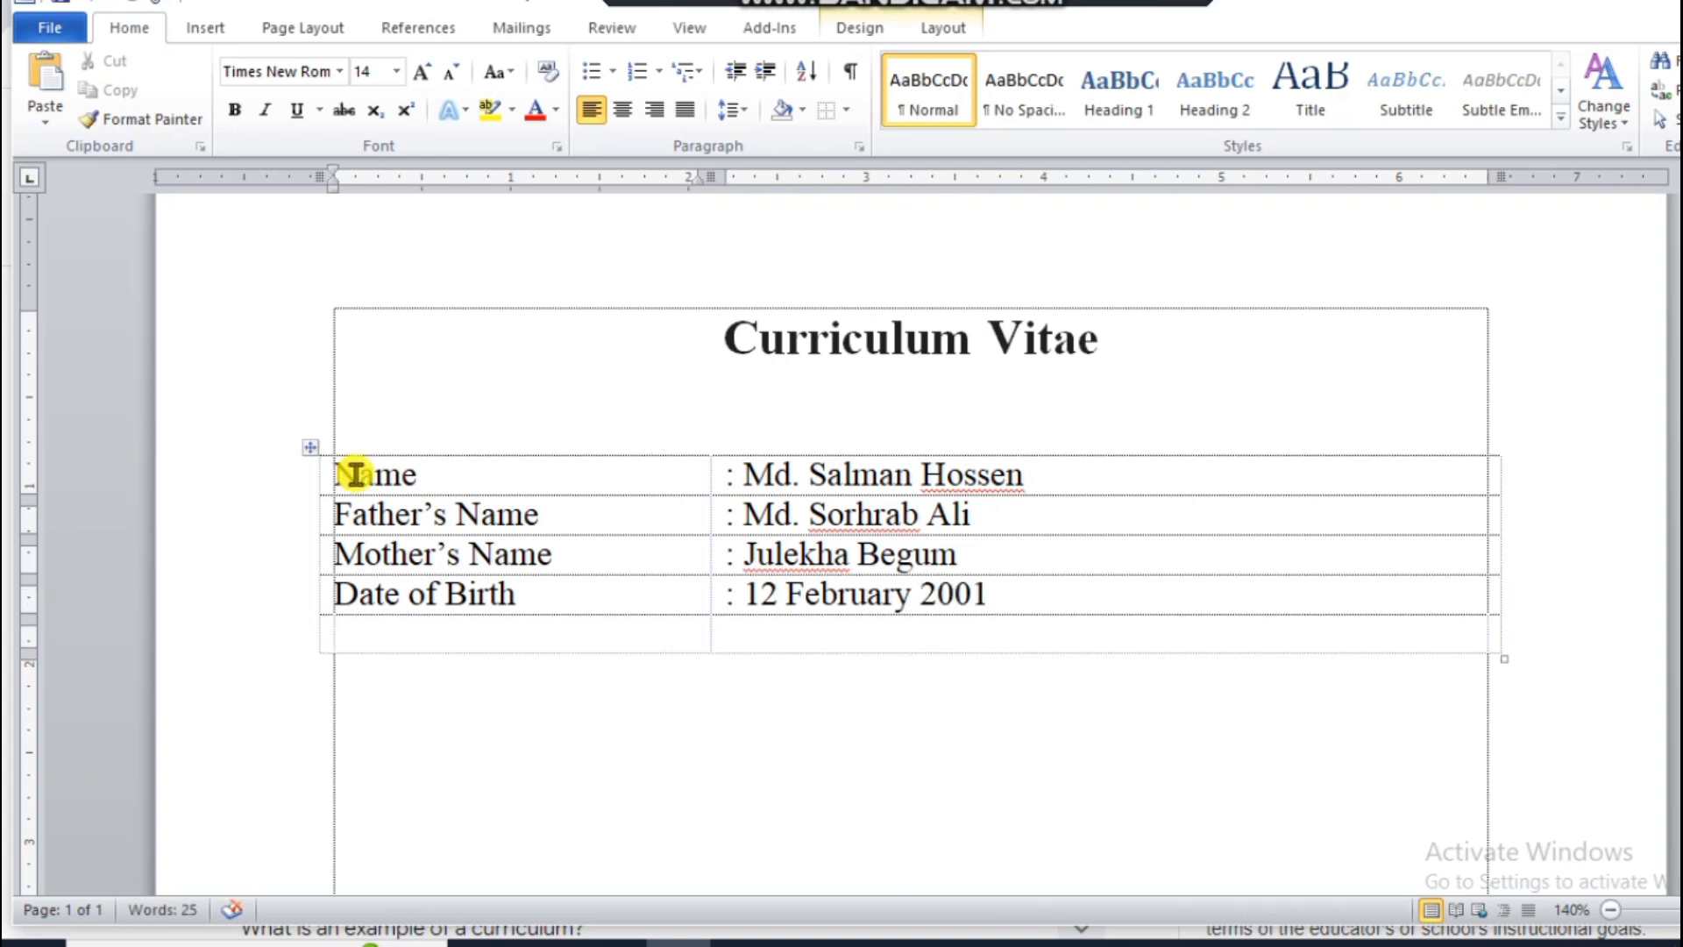
type("Prese")
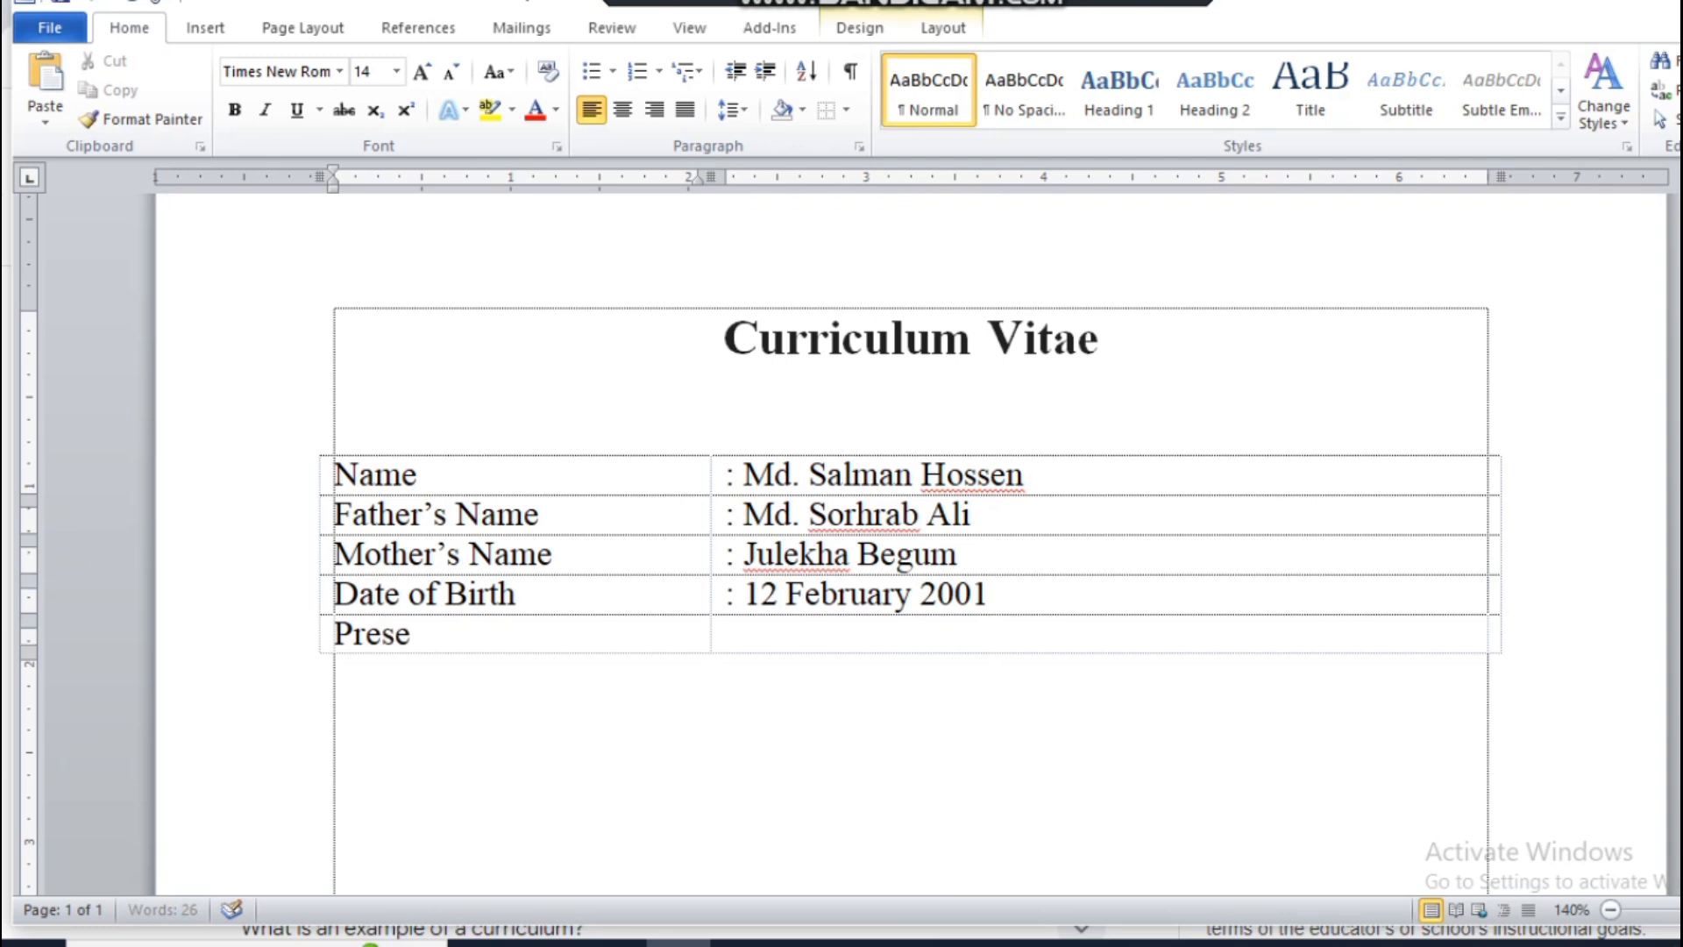
type("nt Add")
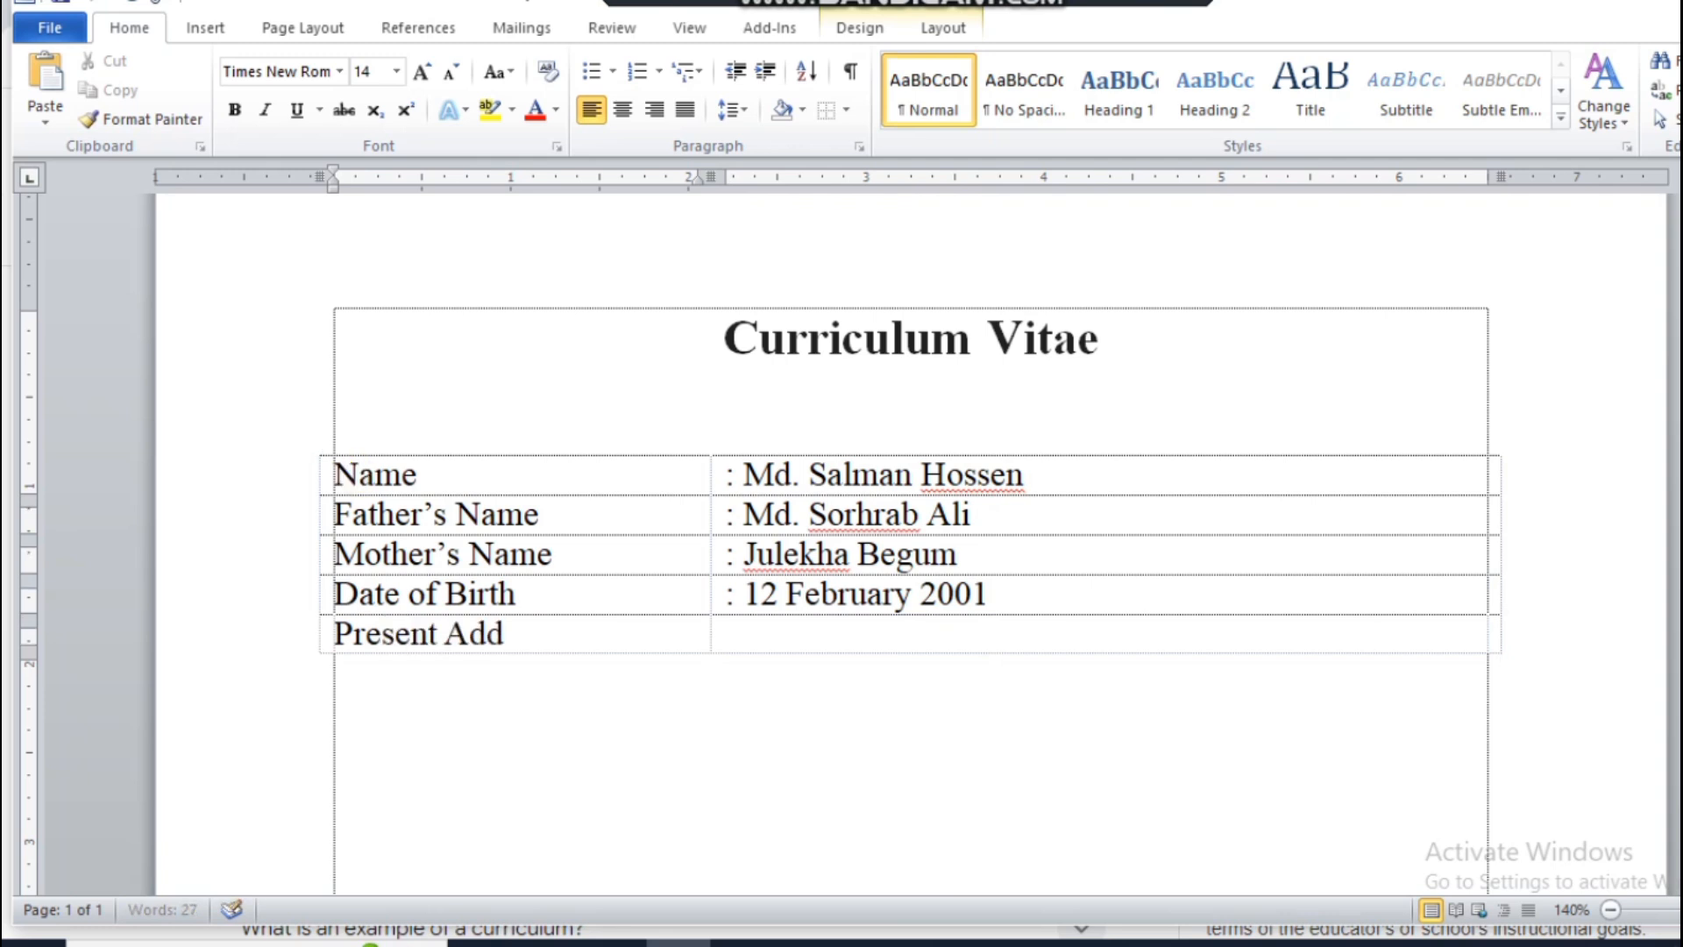
type("ress")
key("Tab")
type(": ")
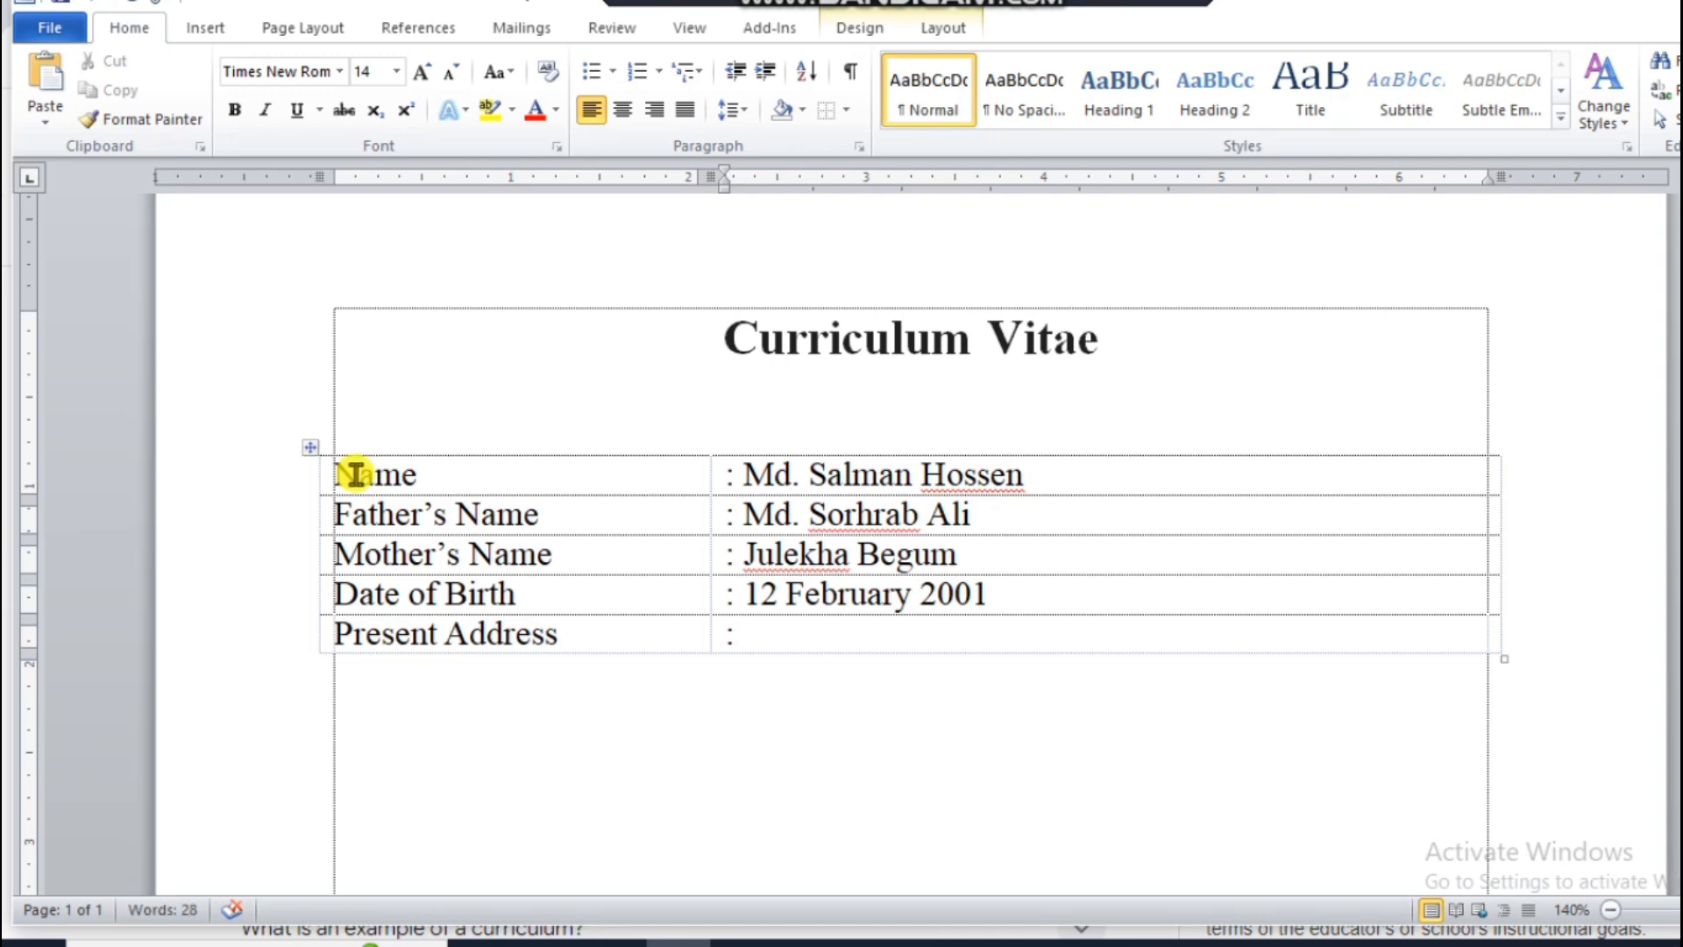
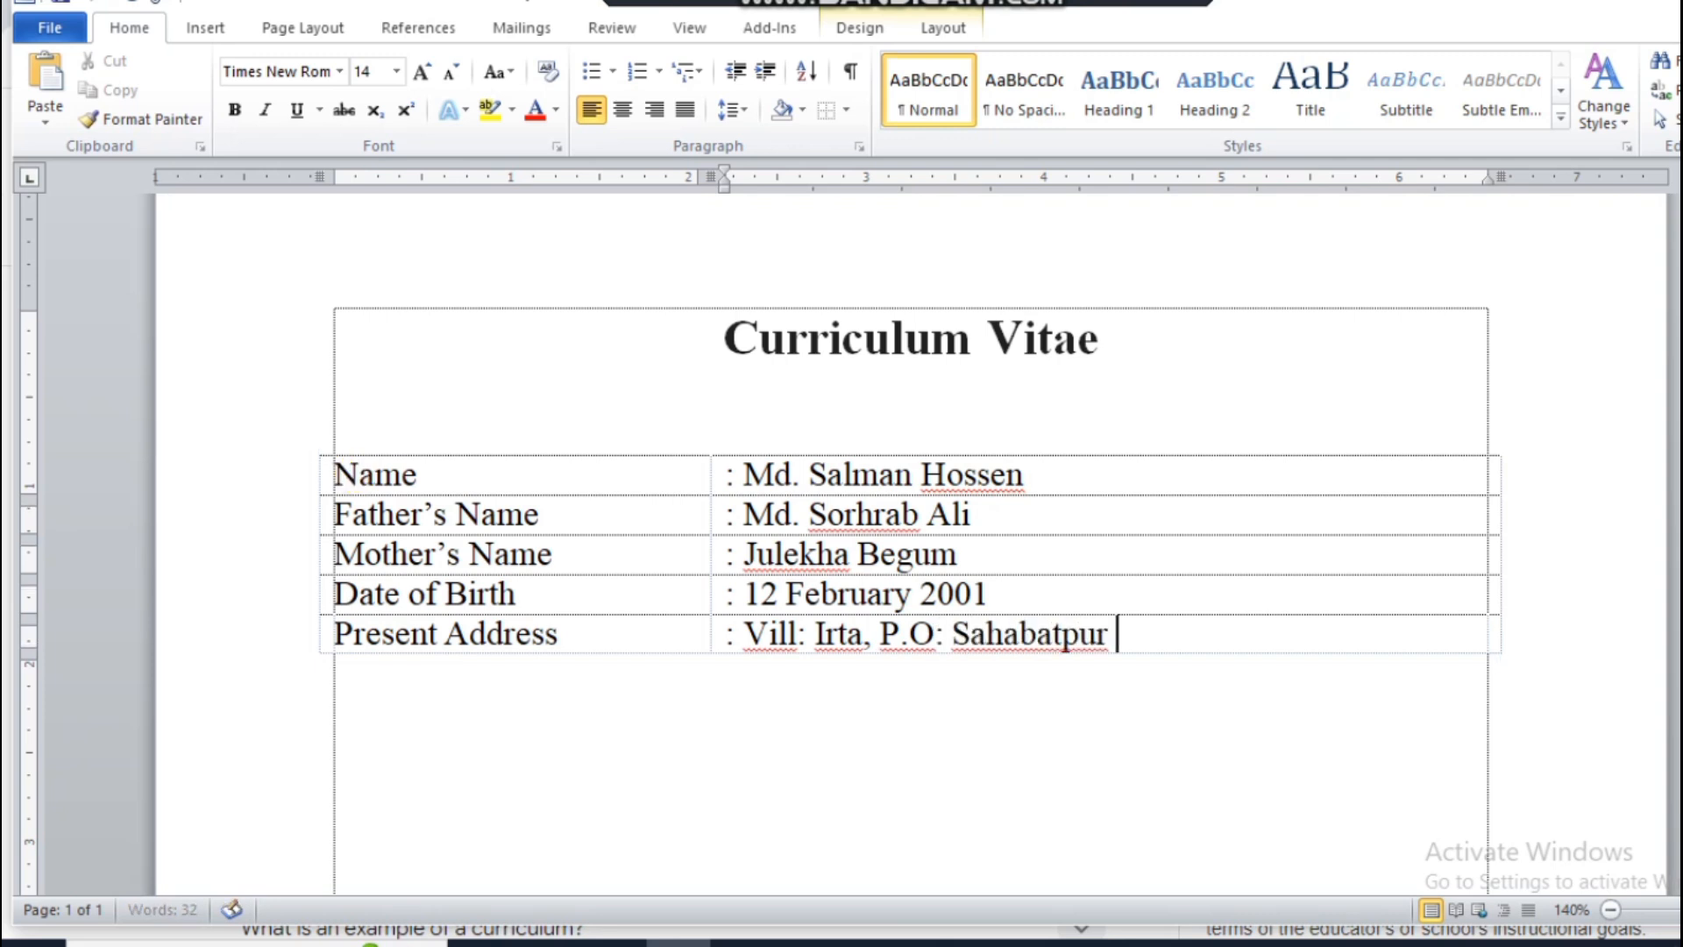
Step: Add a second line to the present address with the police station ("P.S:") and district ("Dist:"), aligned under the first line's text
key("Return")
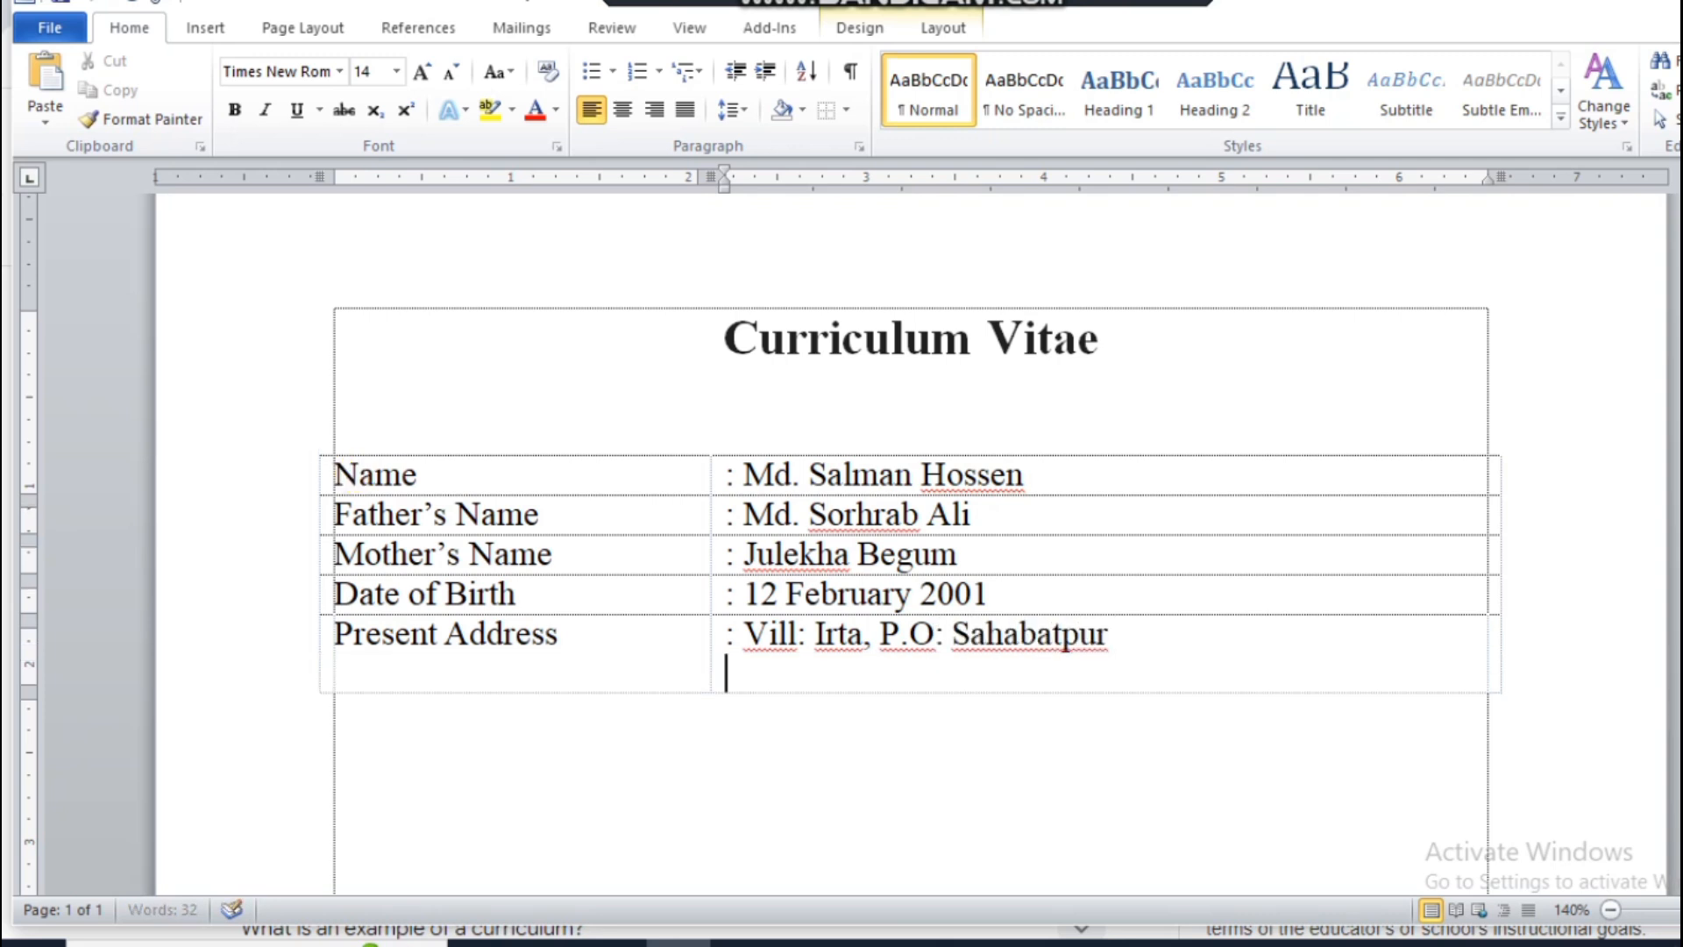
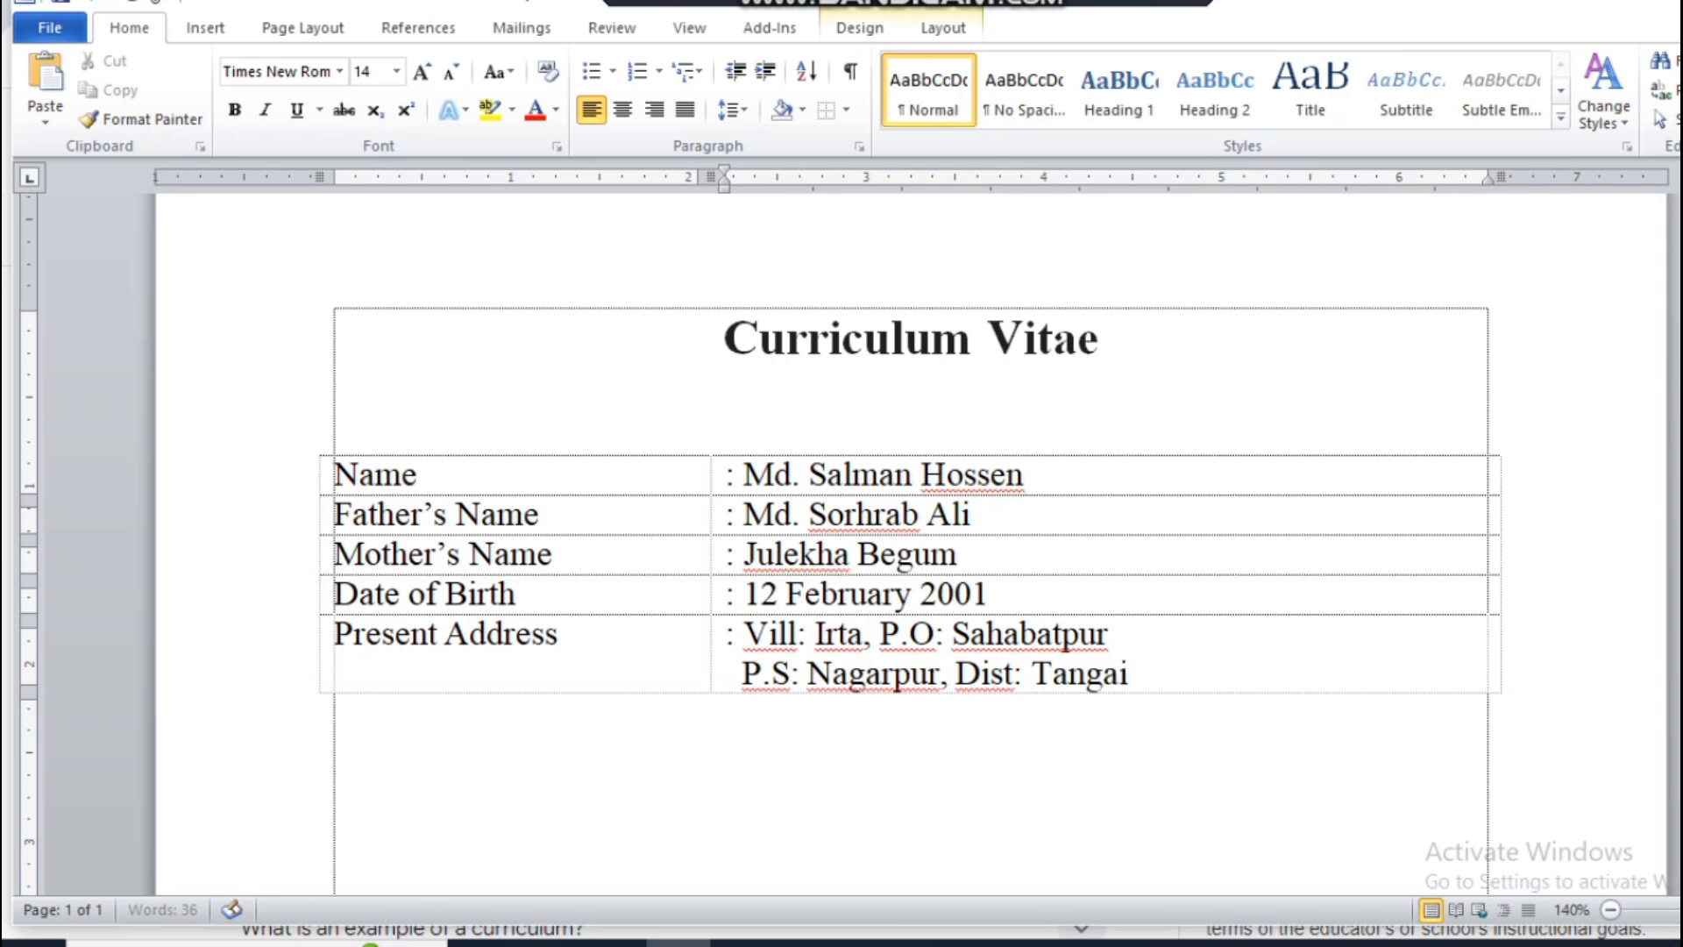
Step: Add a table row labelled "Permanent Address" and start its second column with a colon
key("Tab")
type("Pe")
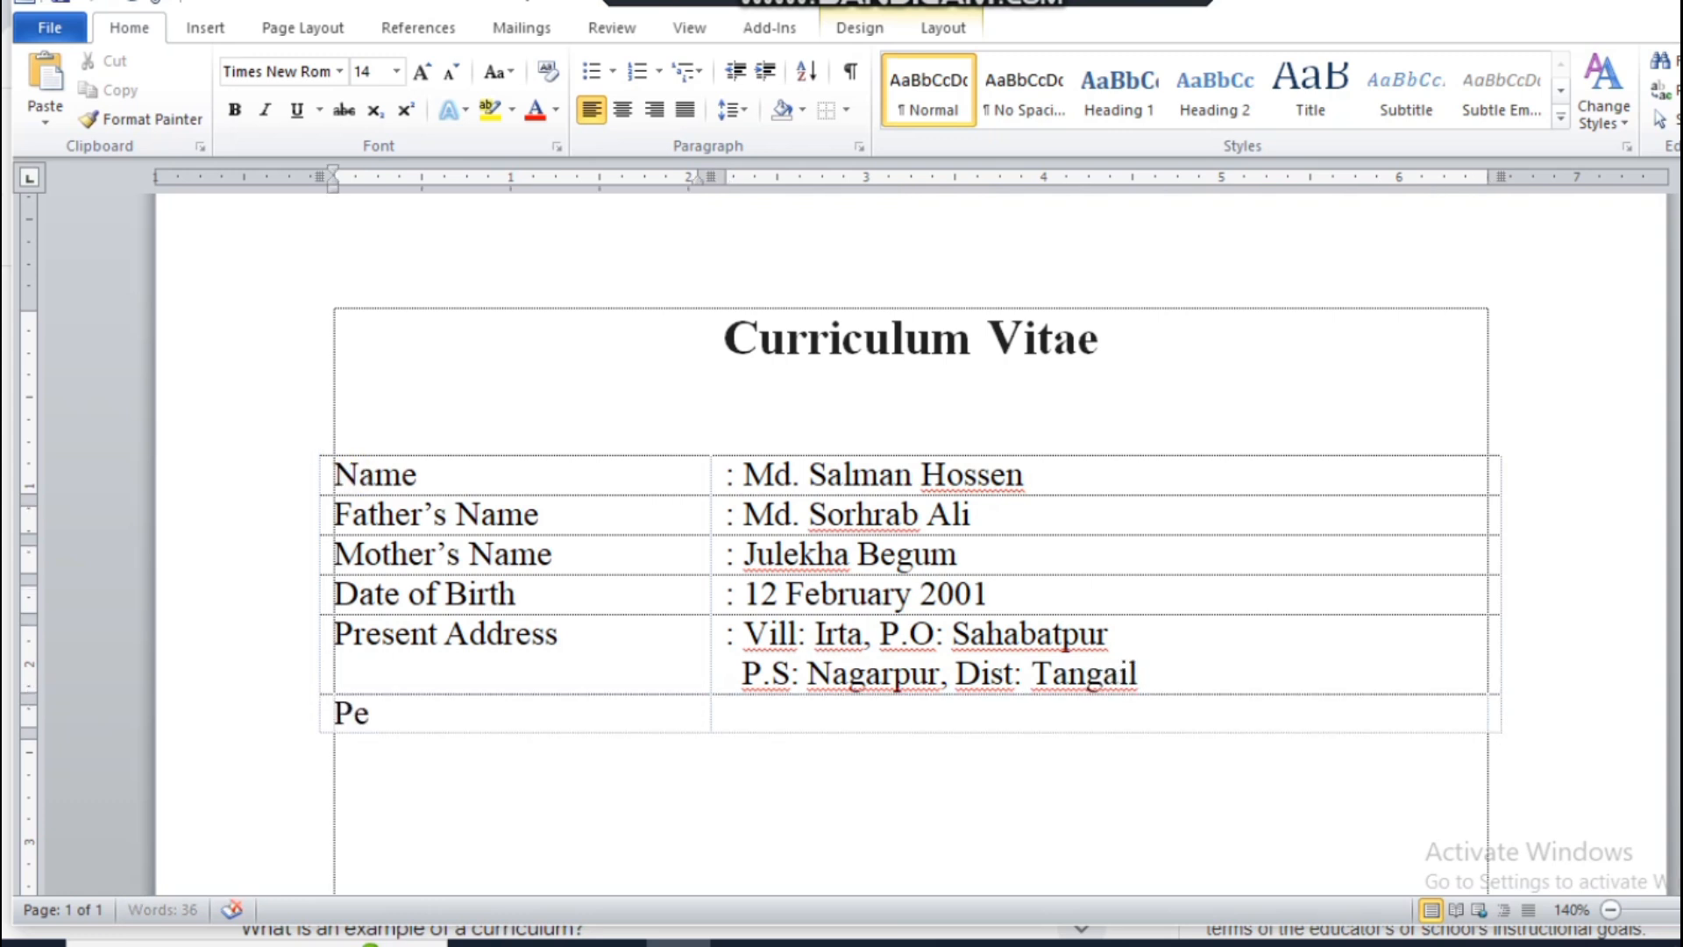
type("rmanent A")
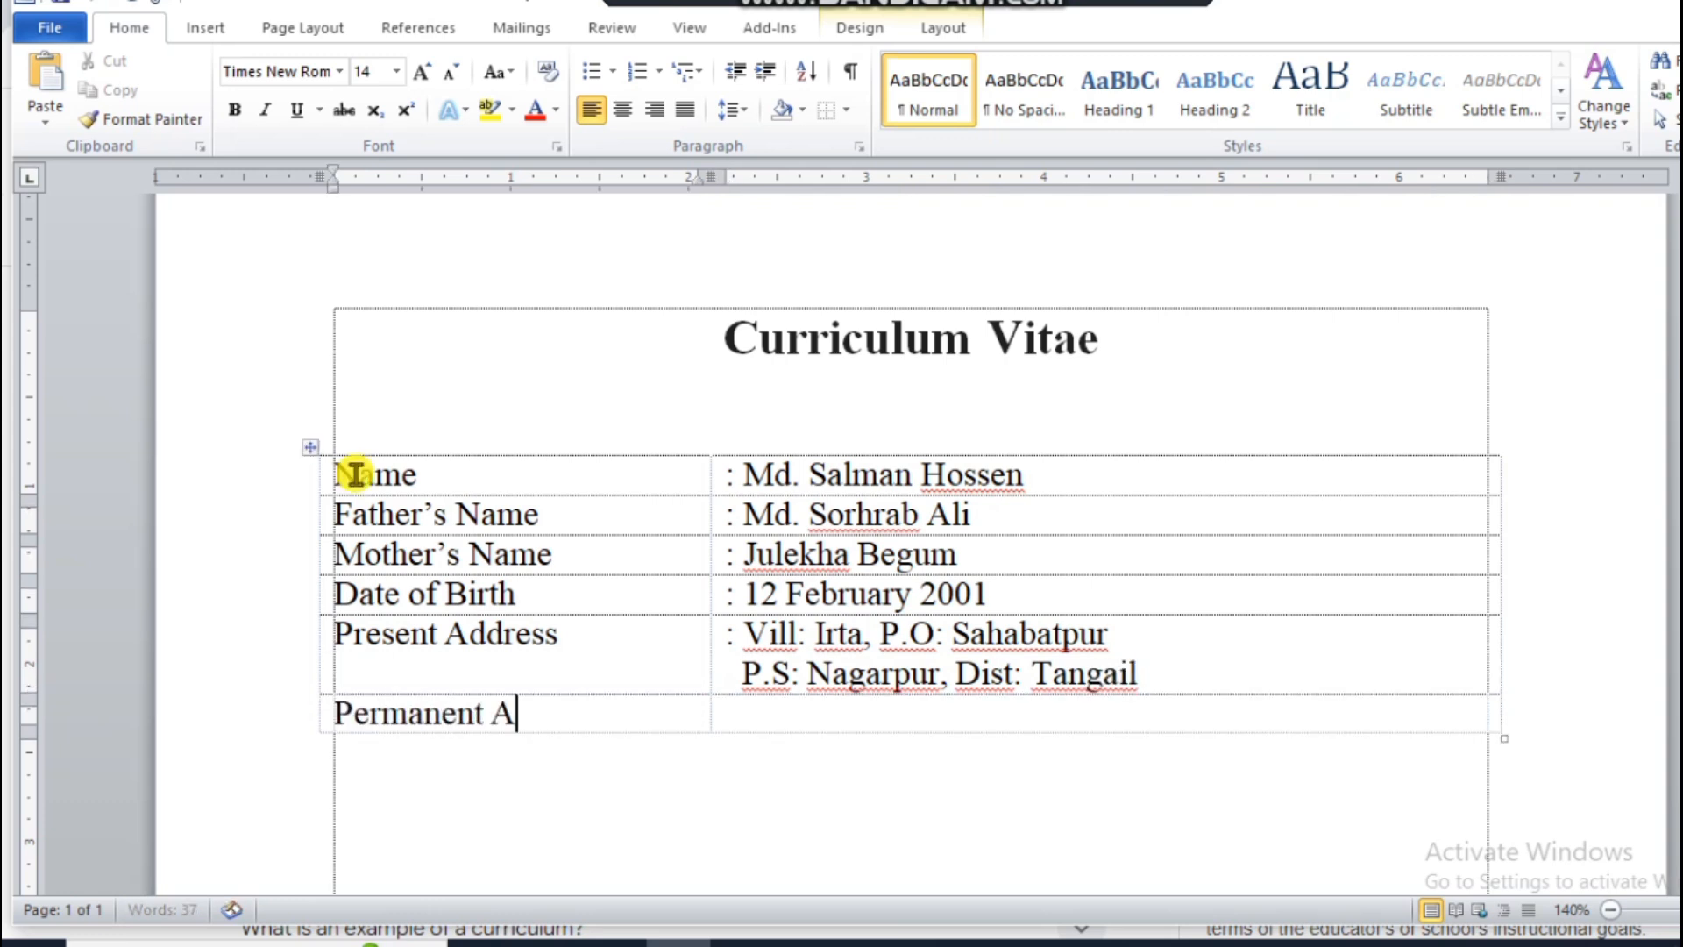
type("ddress")
key("Tab")
type(":")
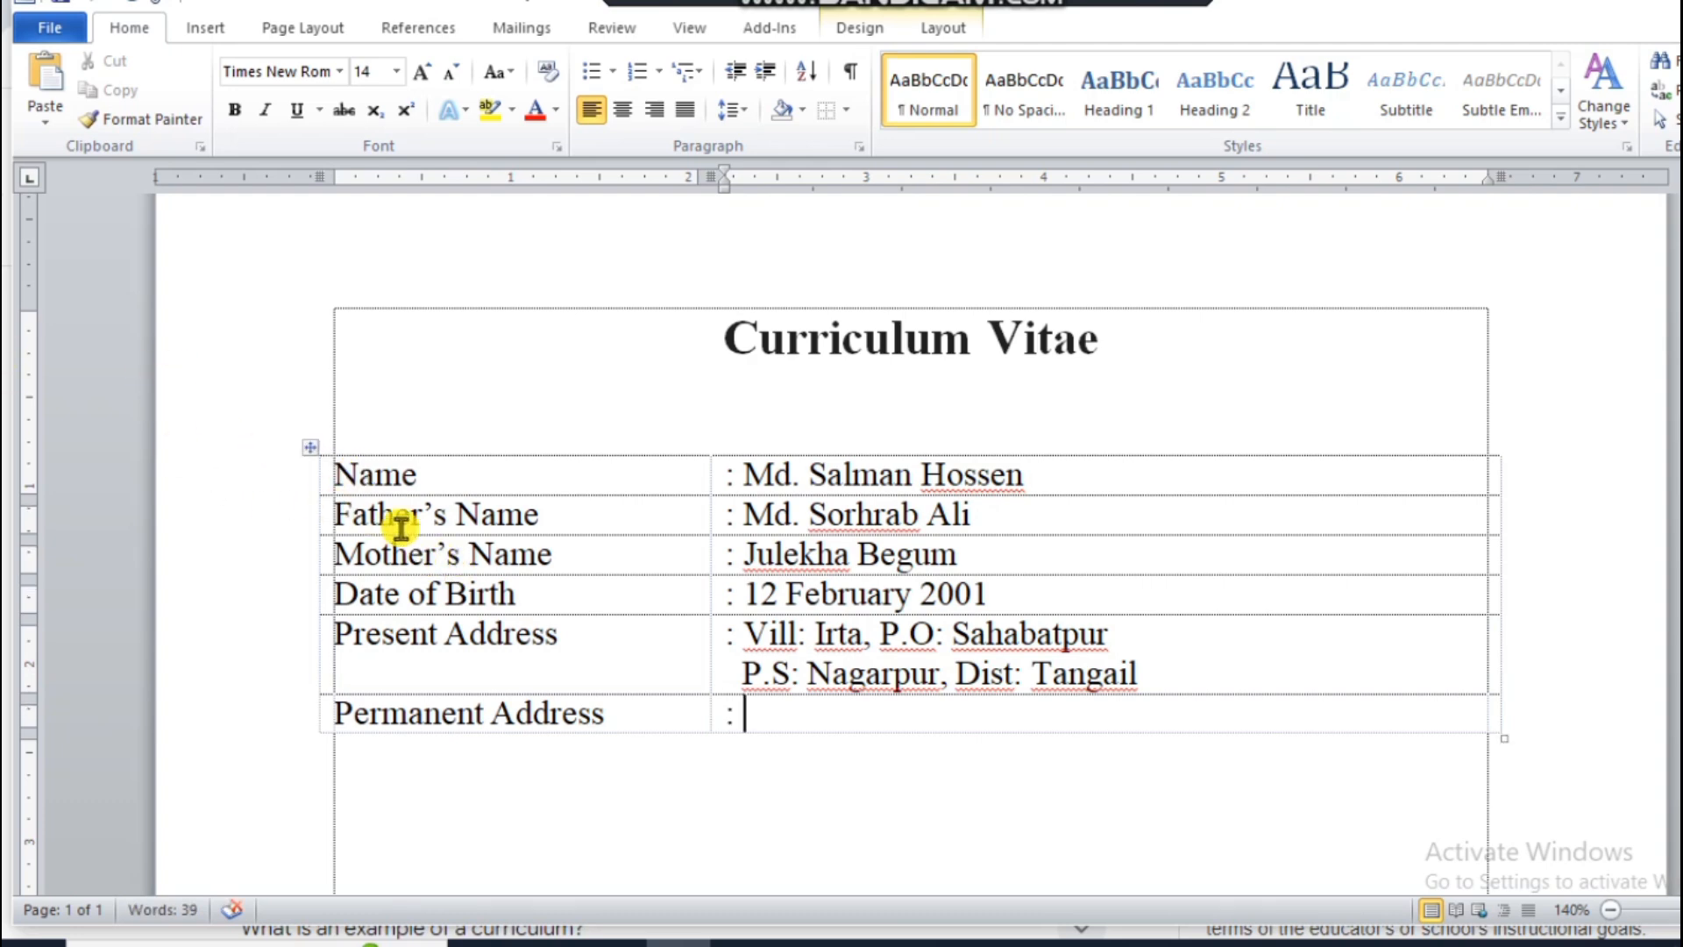
Step: Set the line spacing of the whole personal details table to 1.15
left_click(313, 451)
left_click(743, 109)
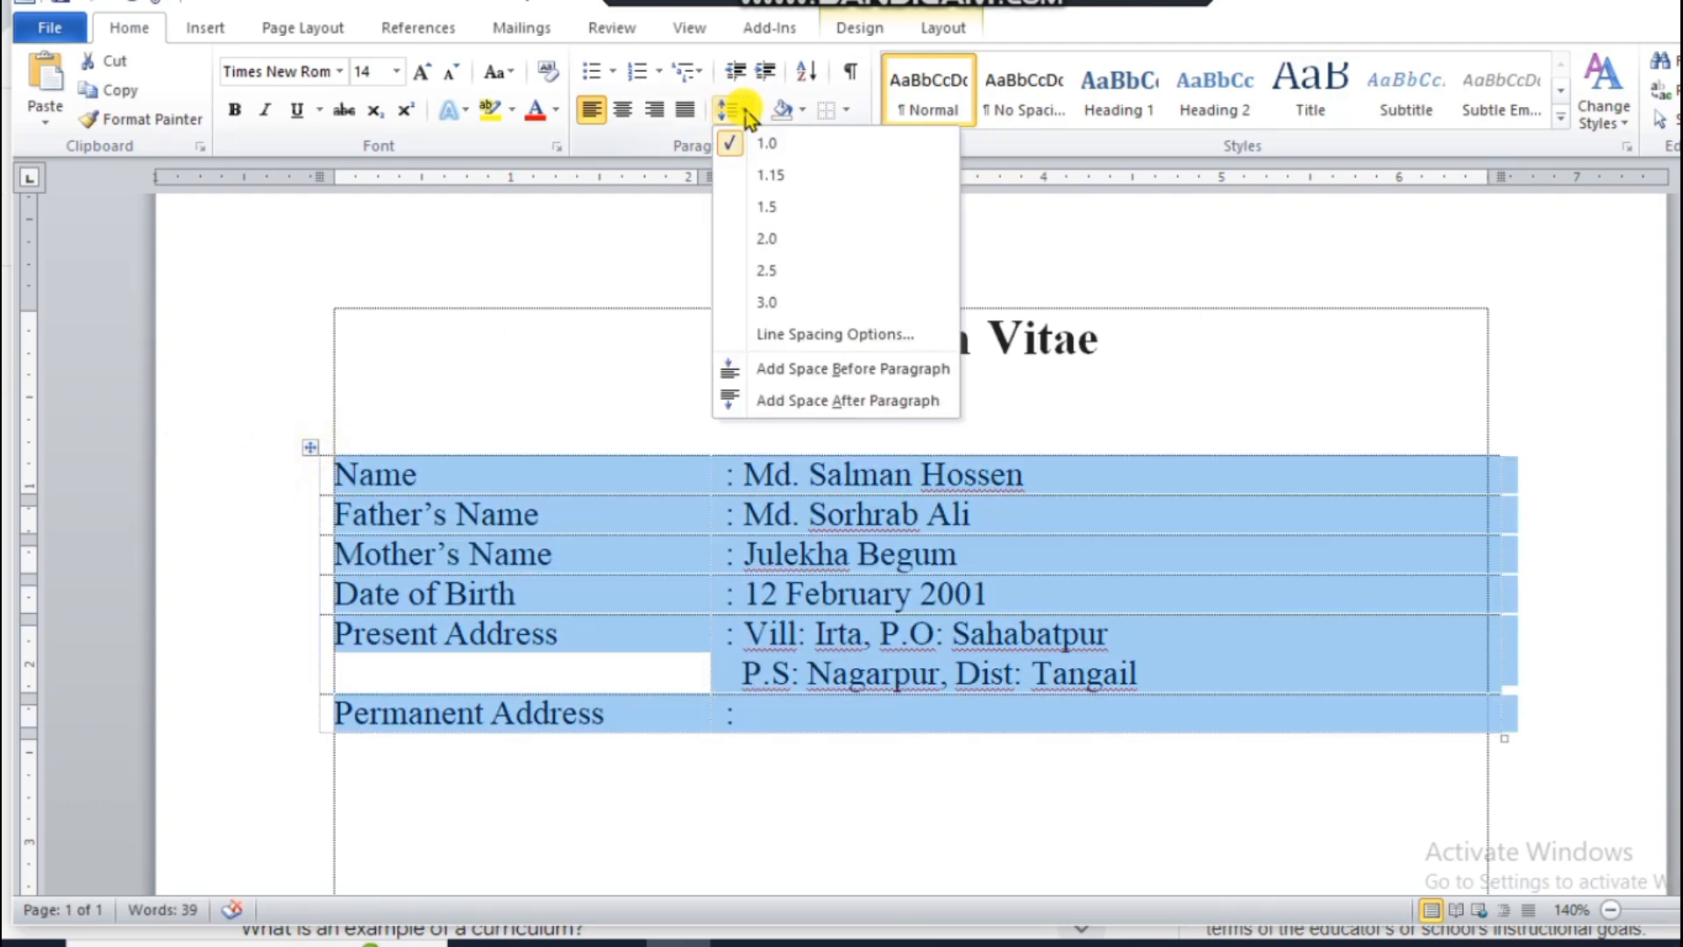
left_click(785, 177)
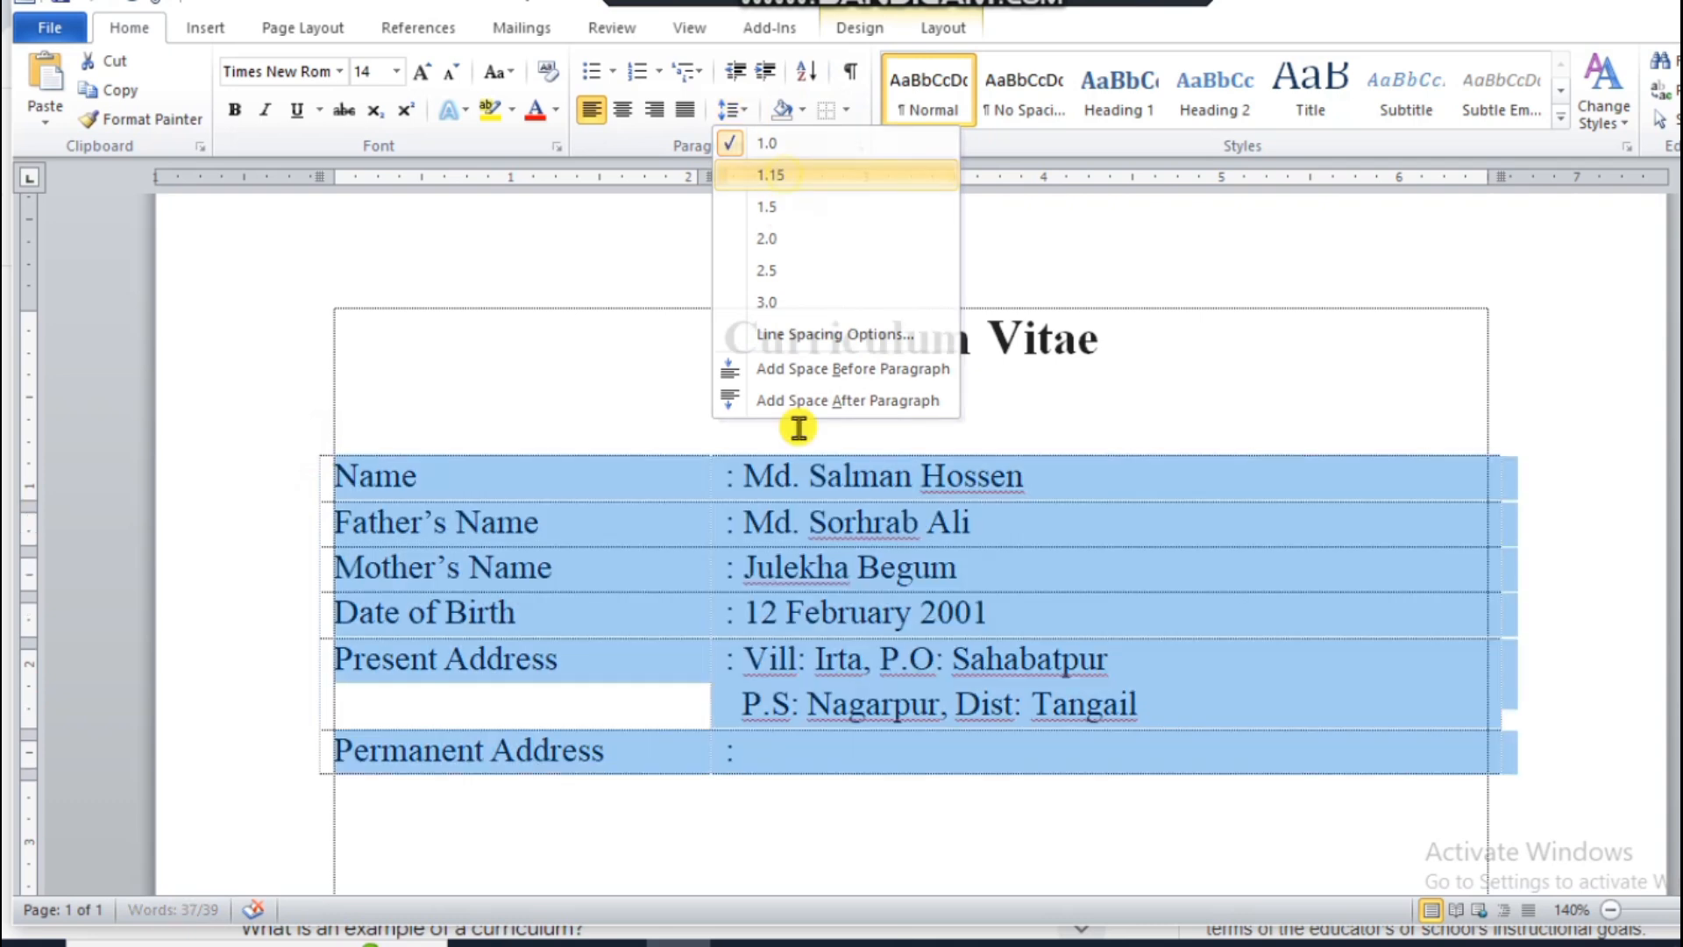
Step: Copy the present address cell's contents into the second column of the "Permanent Address" row
left_click(763, 697)
left_click(722, 672)
key("ctrl+c")
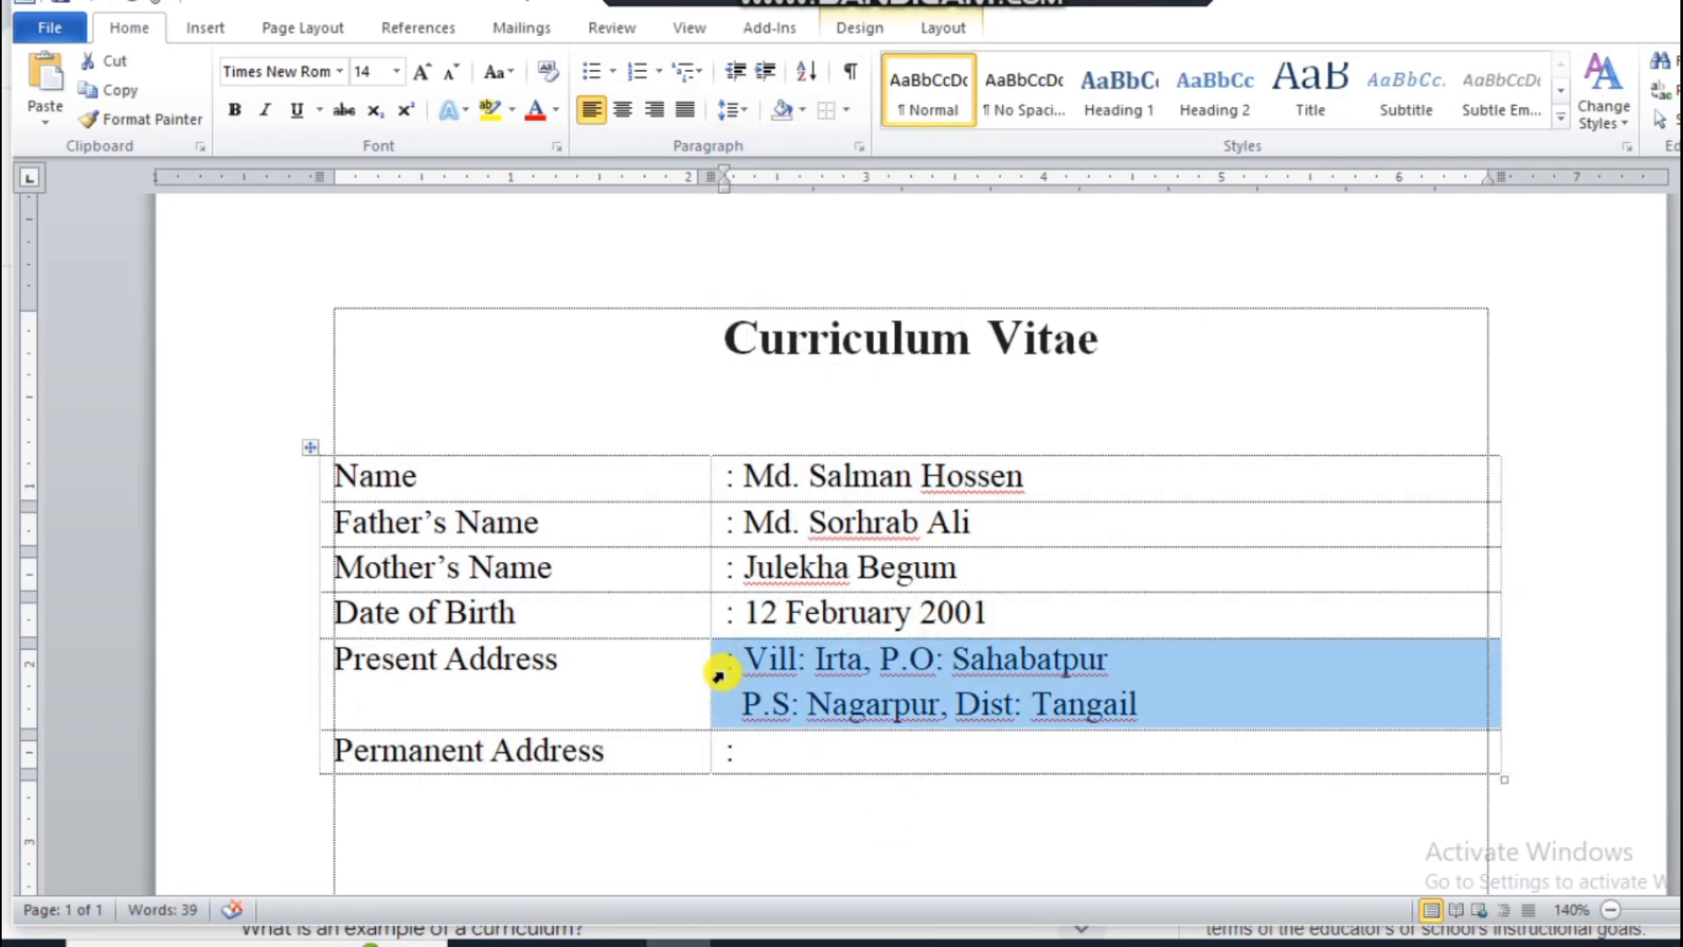
left_click(717, 745)
key("ctrl+v")
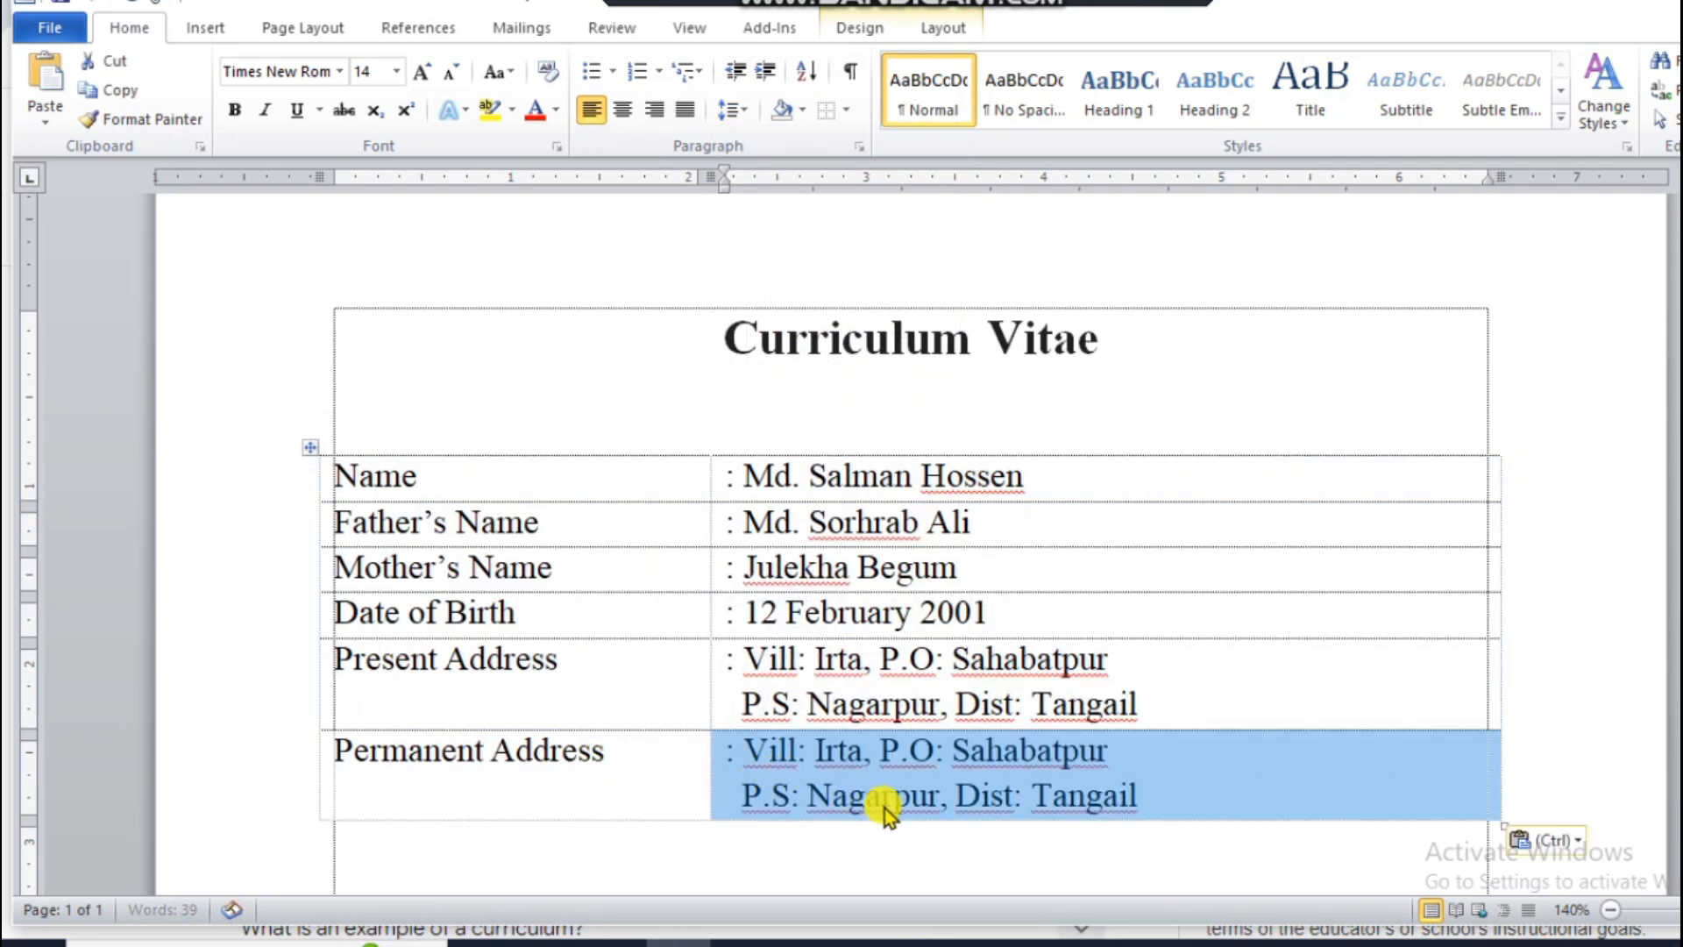
Step: Add a table row labelled "Nationality" and enter ": Bangladeshi" in the second column
key("Tab")
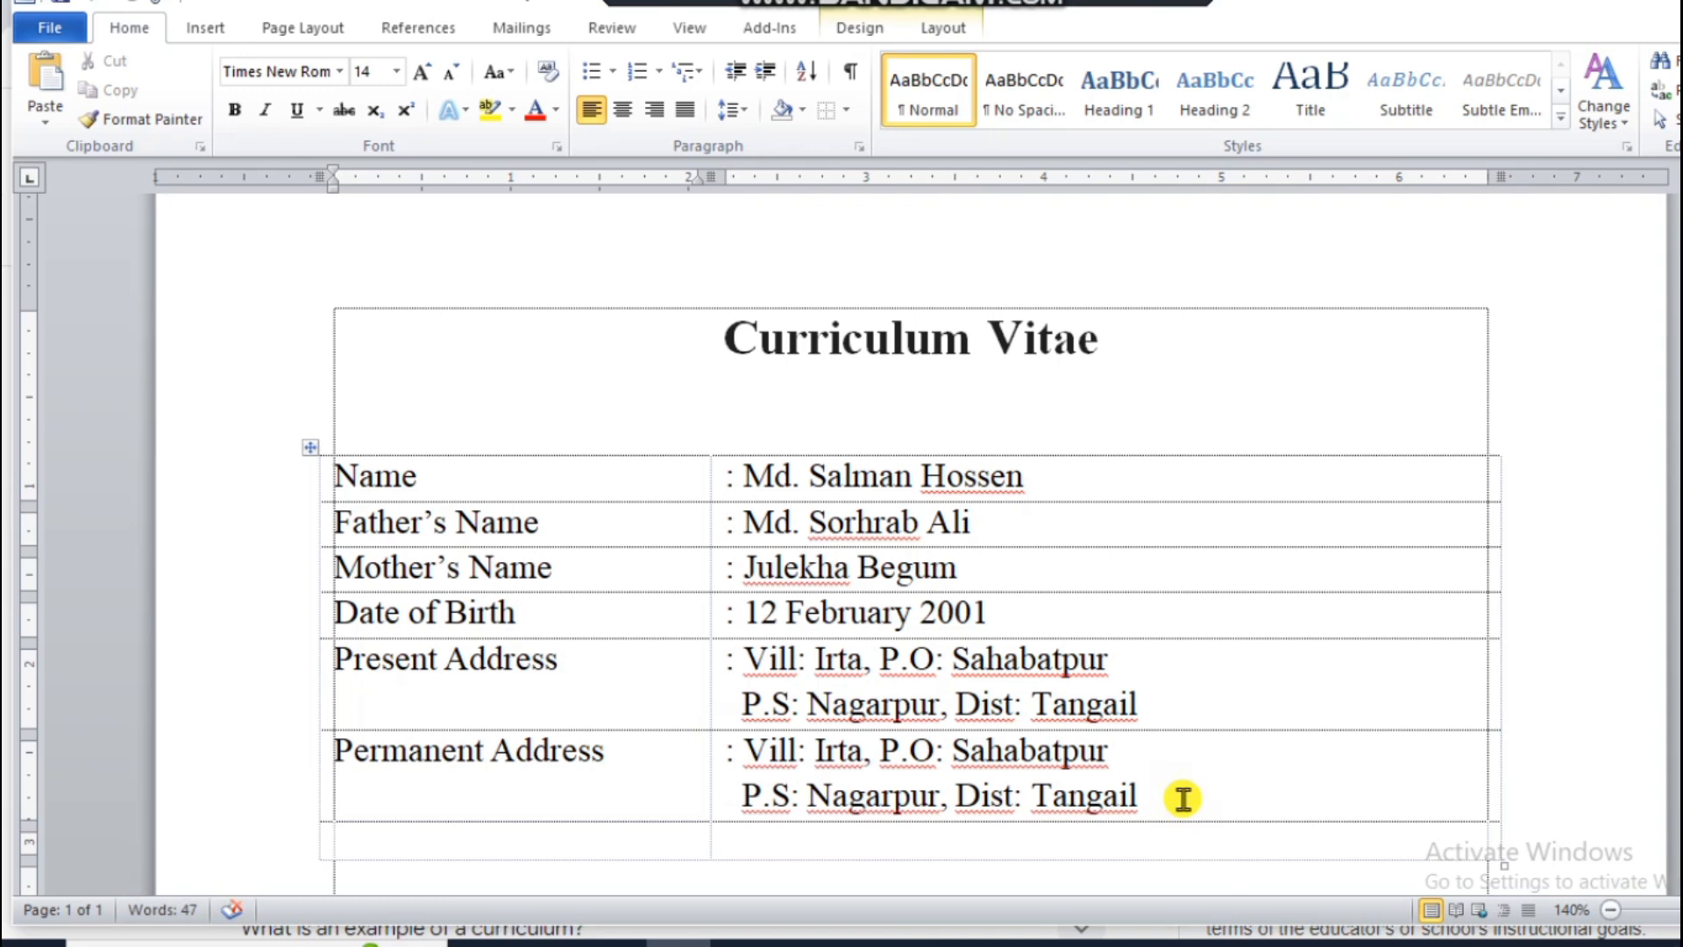
type("Nationali")
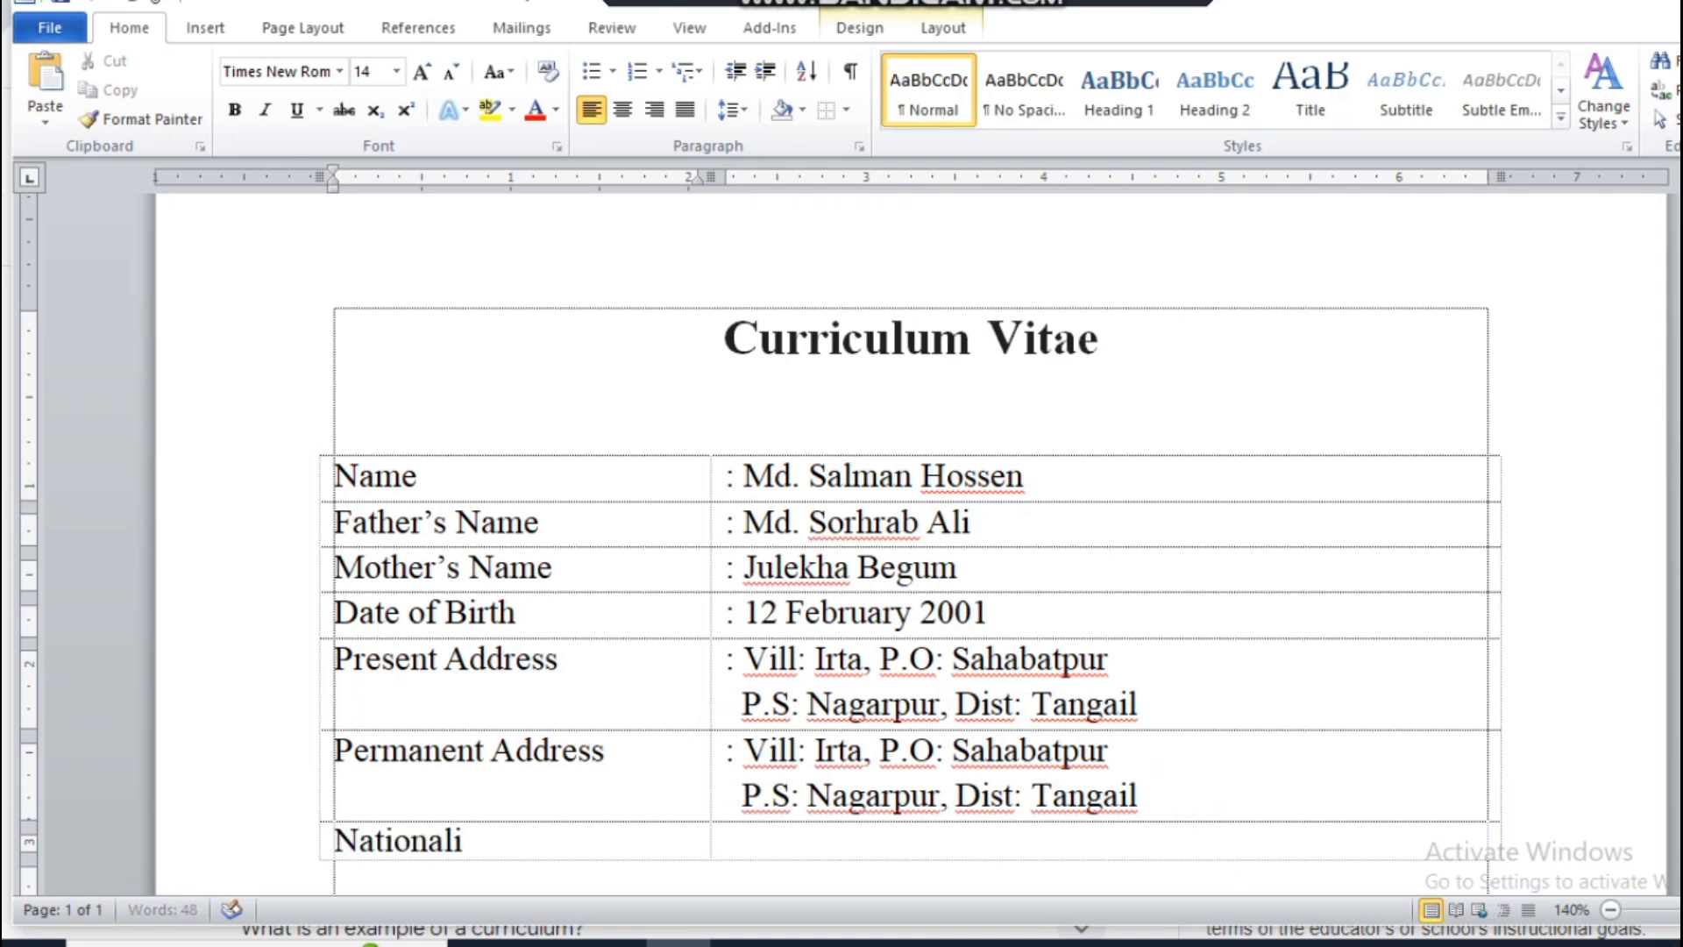
type("ty")
key("Tab")
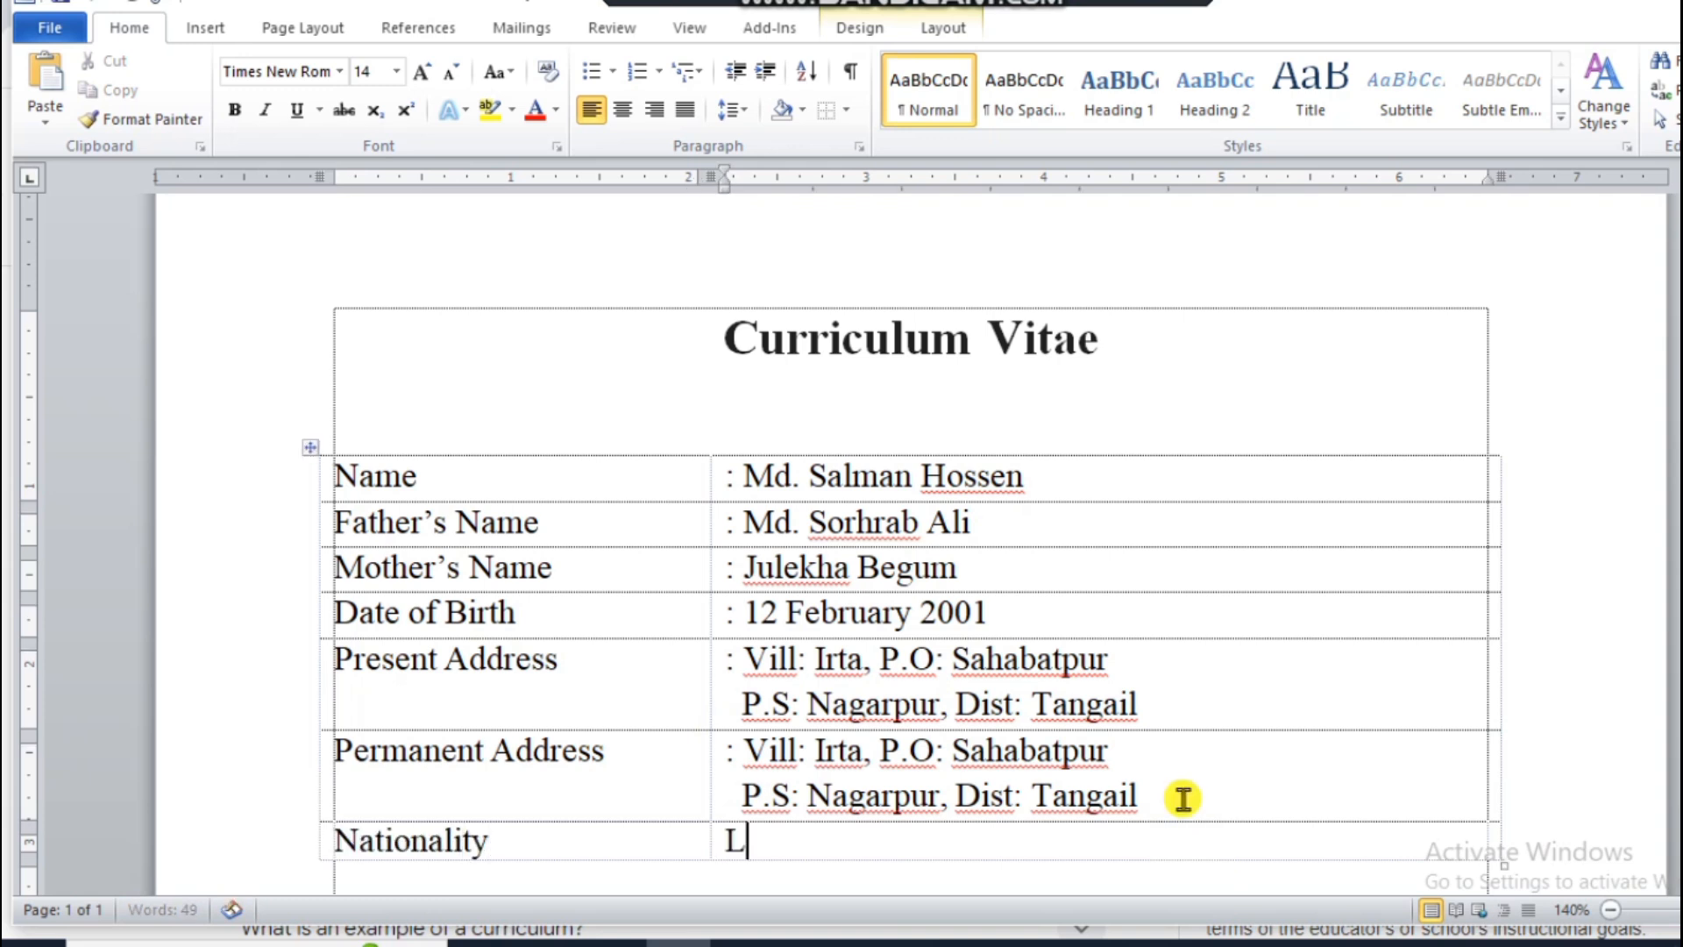
type(": Banb")
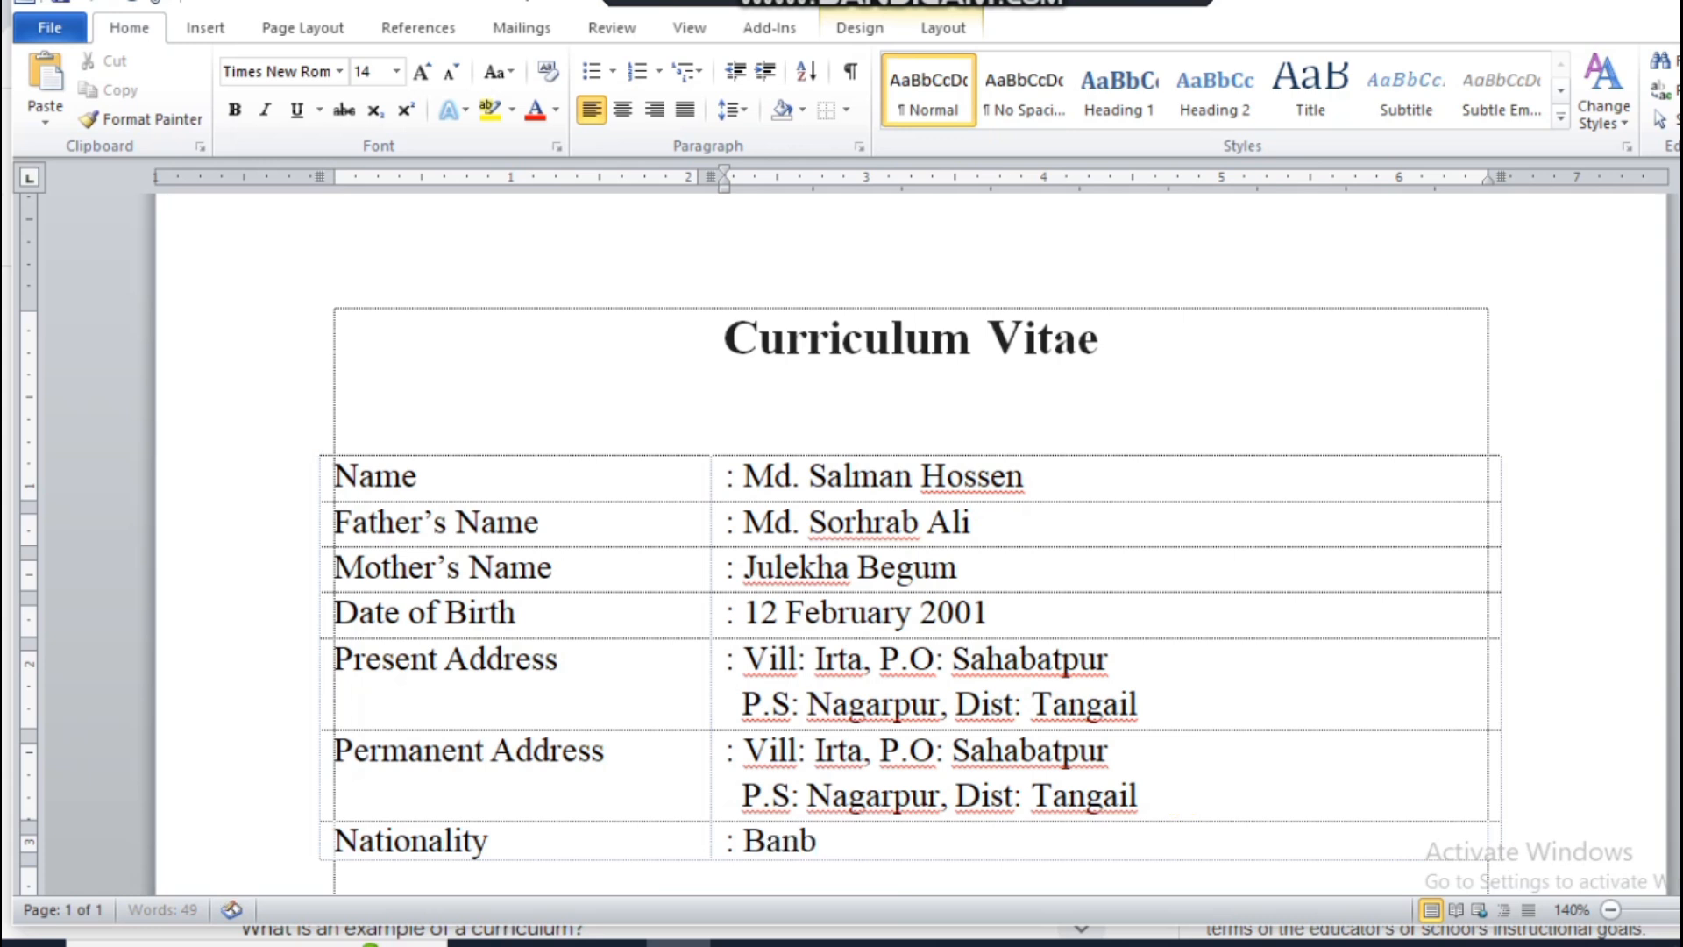
key("BackSpace")
type("gladeshi")
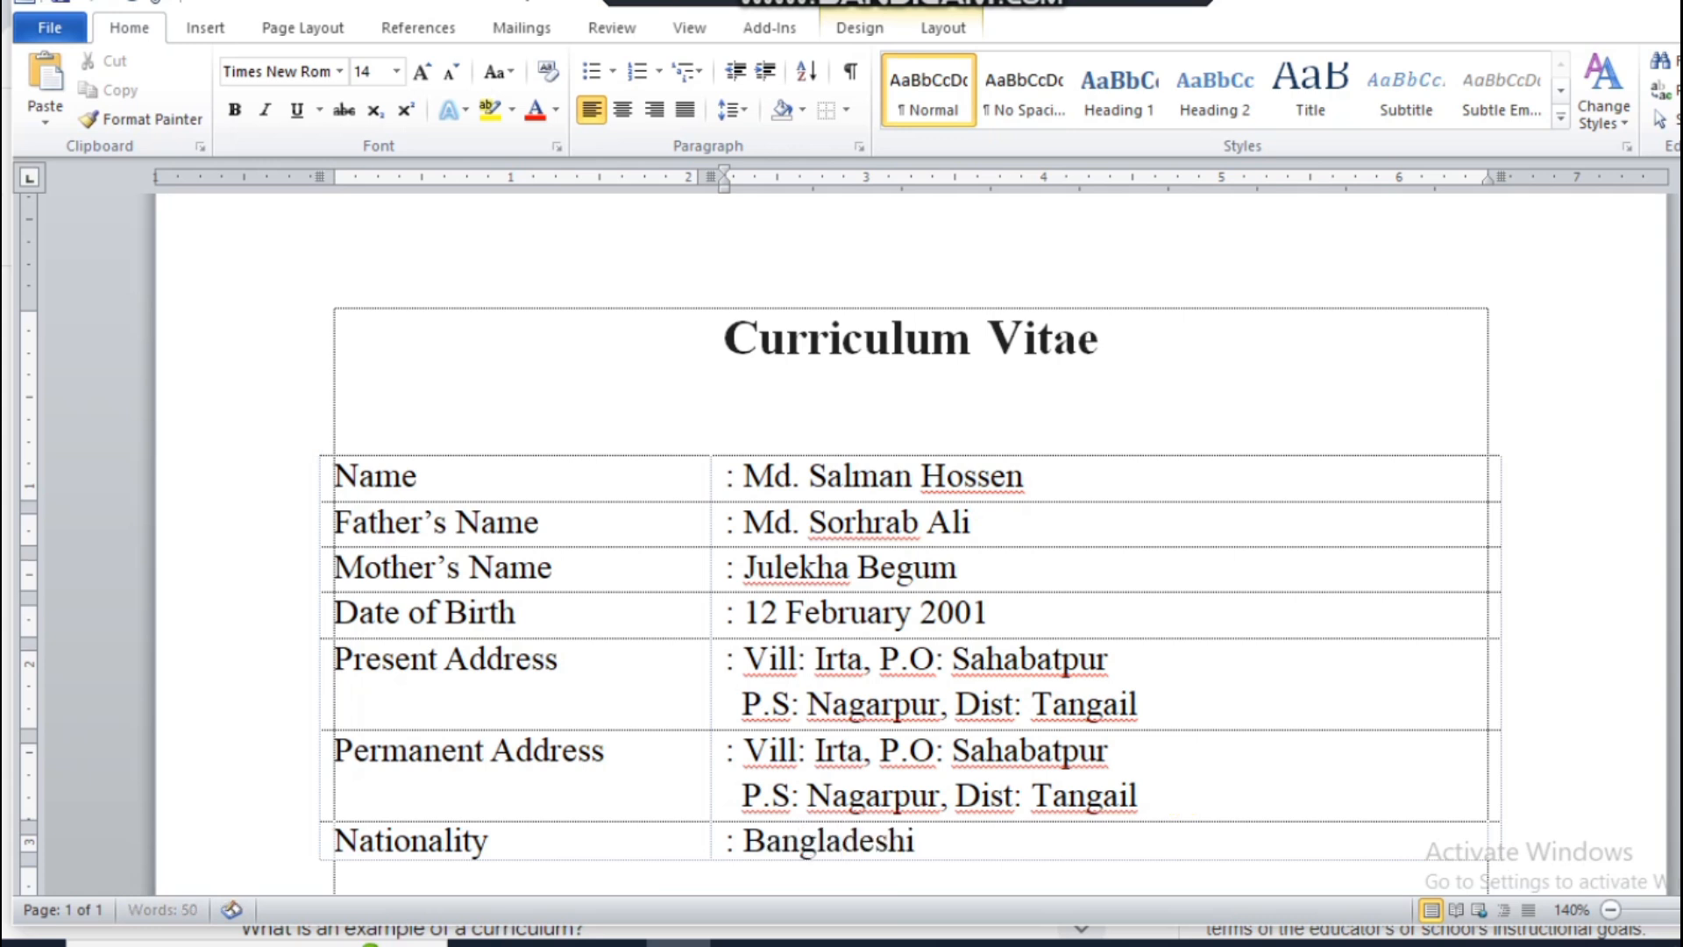
Step: Add a table row labelled "Religion" and enter ": Islam" in the second column
key("Tab")
type("R")
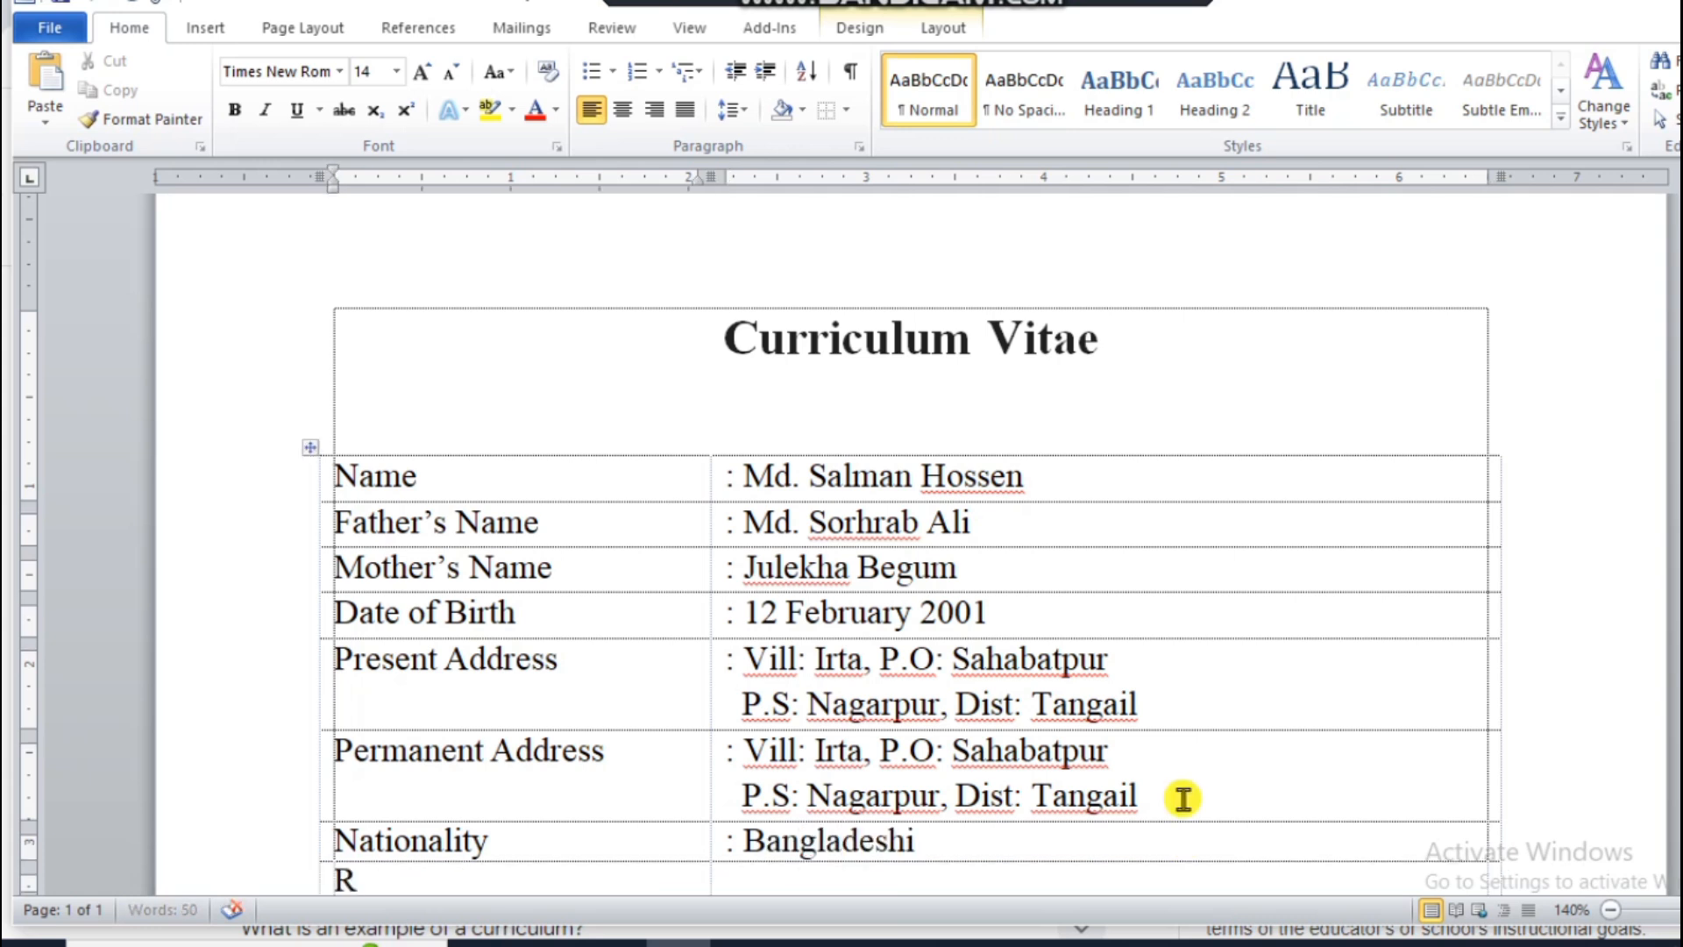
type("eligion")
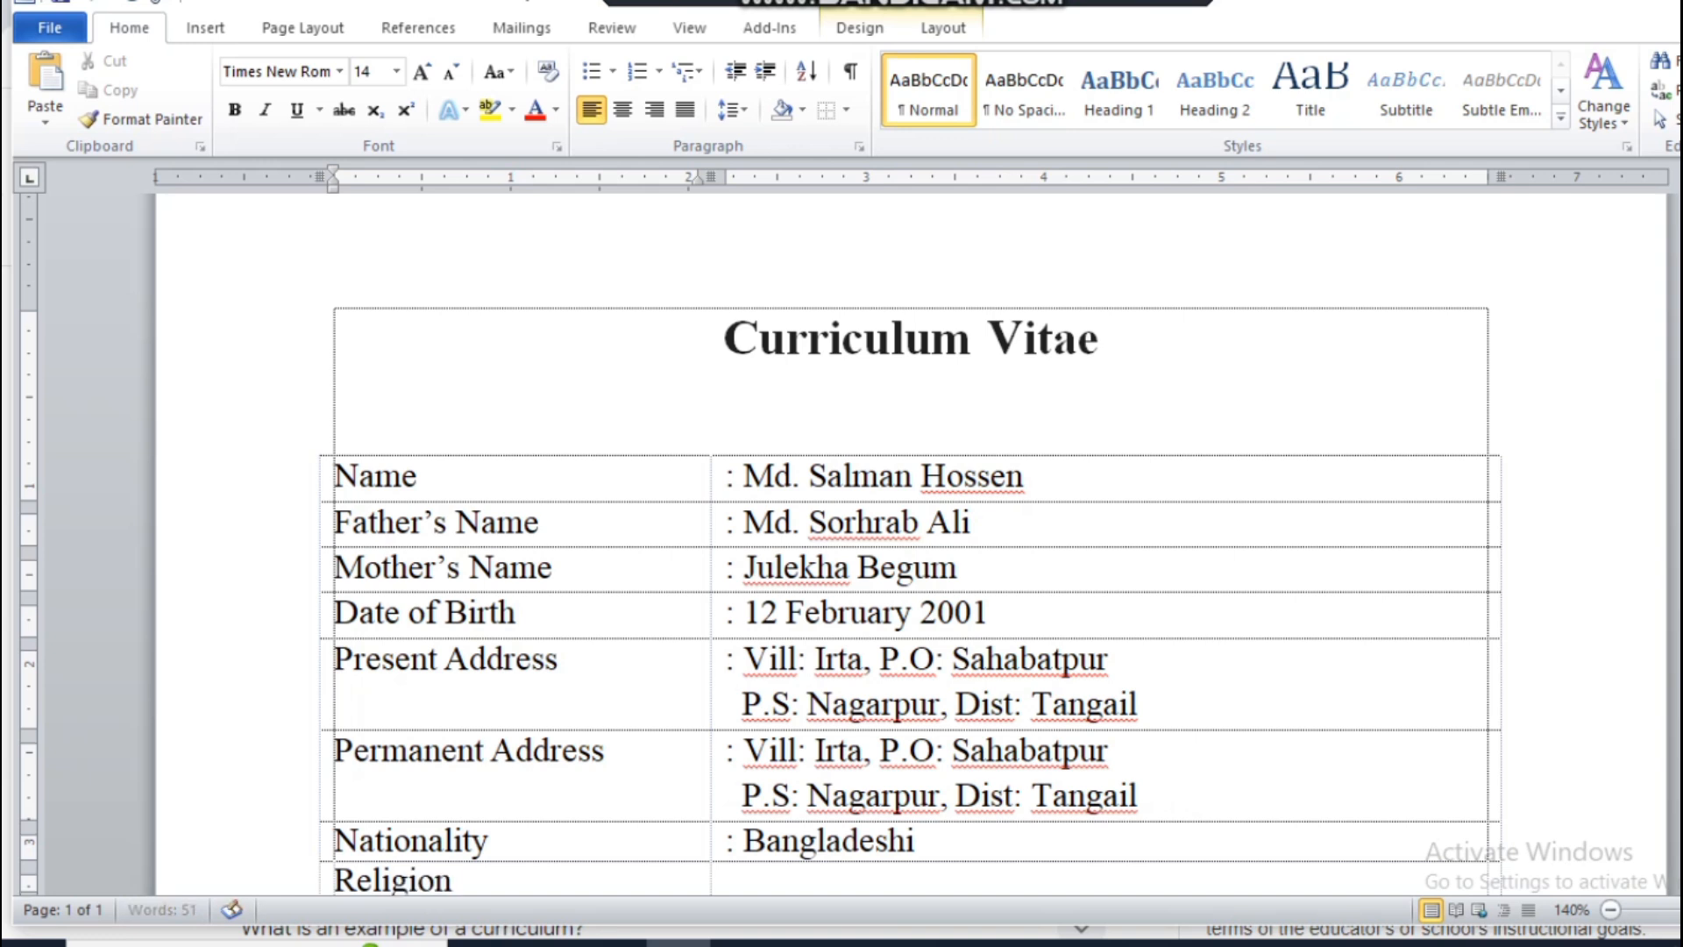
key("Tab")
type(": Is")
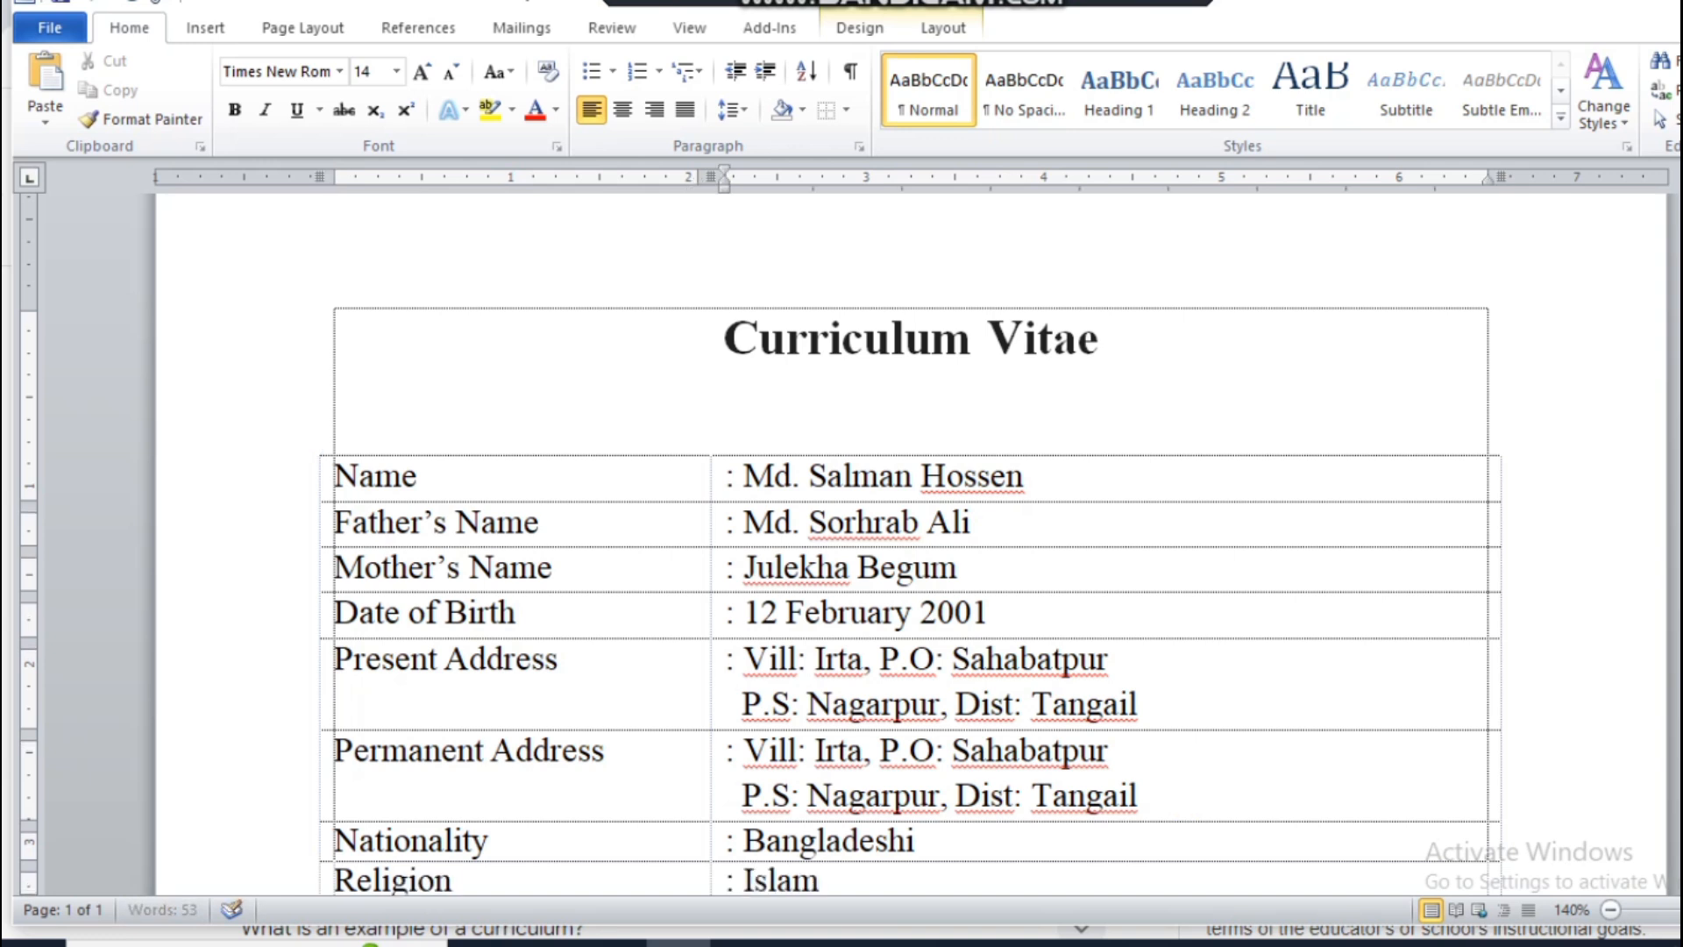
type("lam")
Step: Add a table row labelled "Marital Status" and enter ": Single" in the second column
key("Tab")
type("Mar")
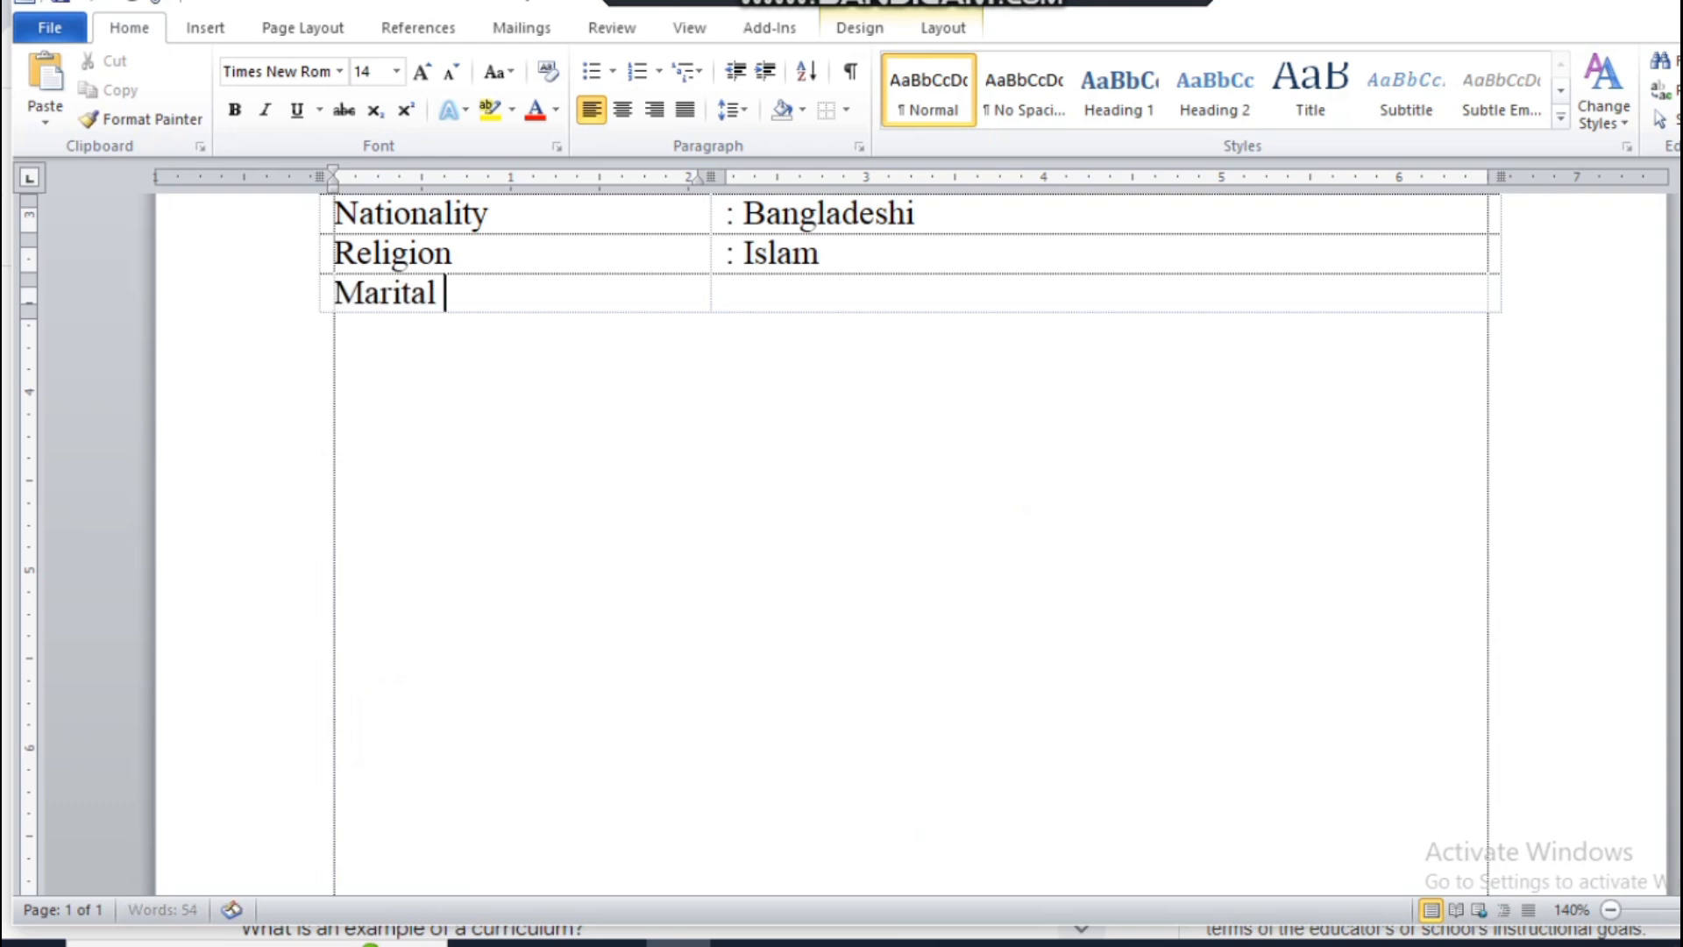
type("ital Status")
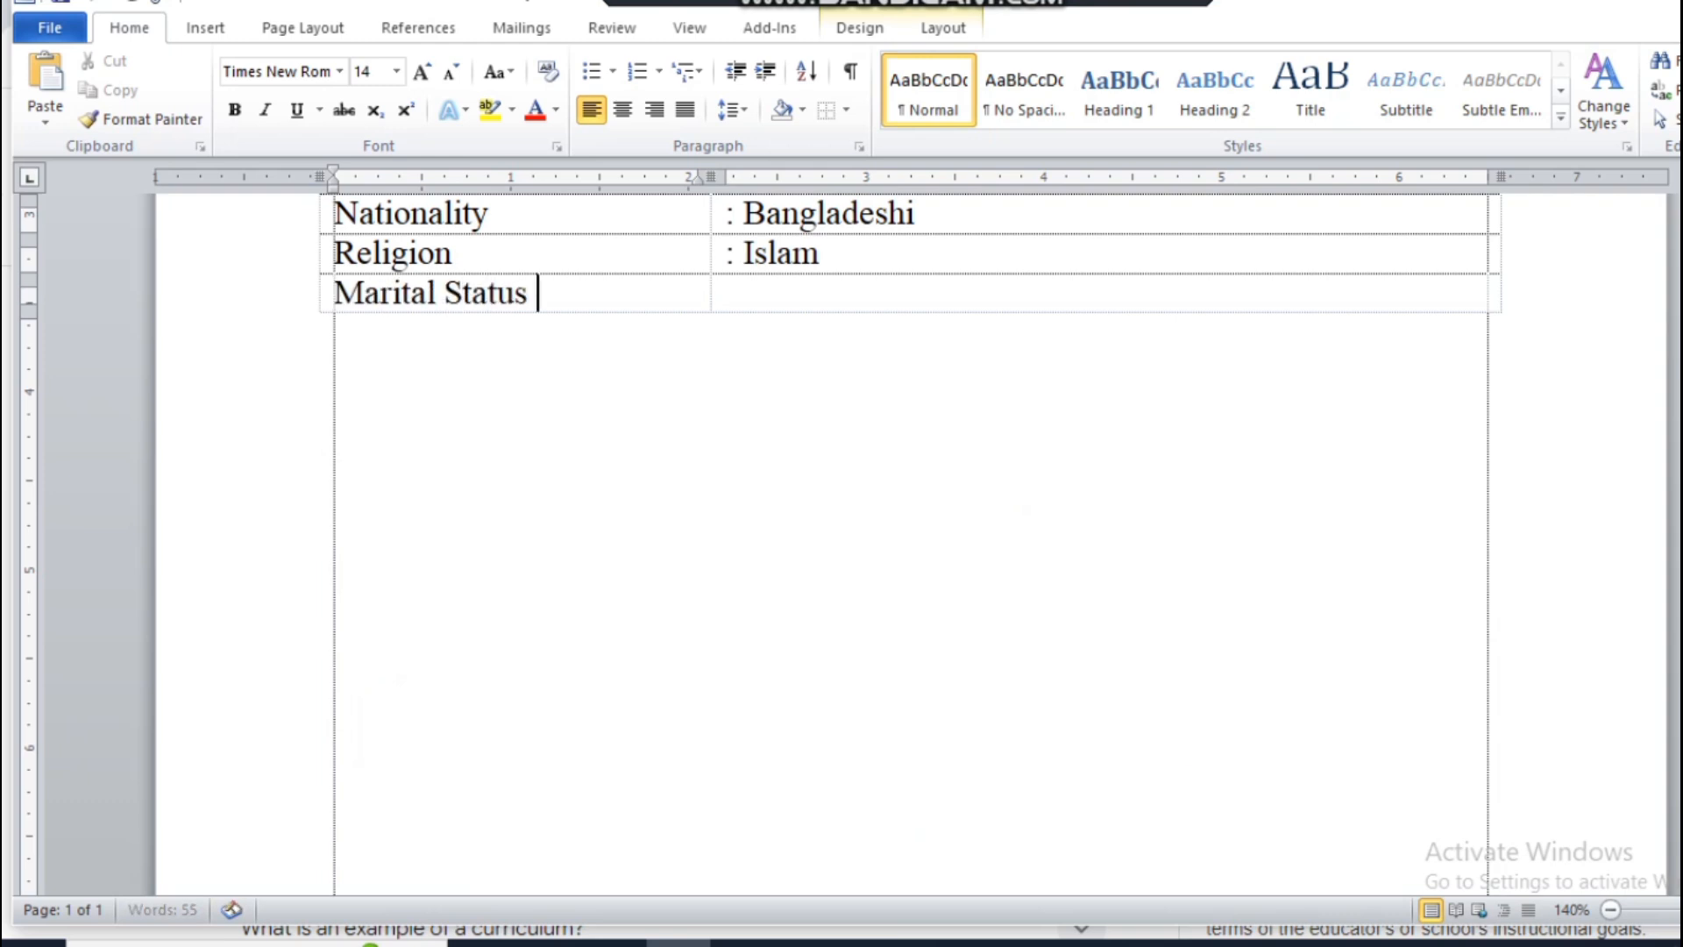
key("Tab")
type(":")
scroll(1624, 692, "up", 3)
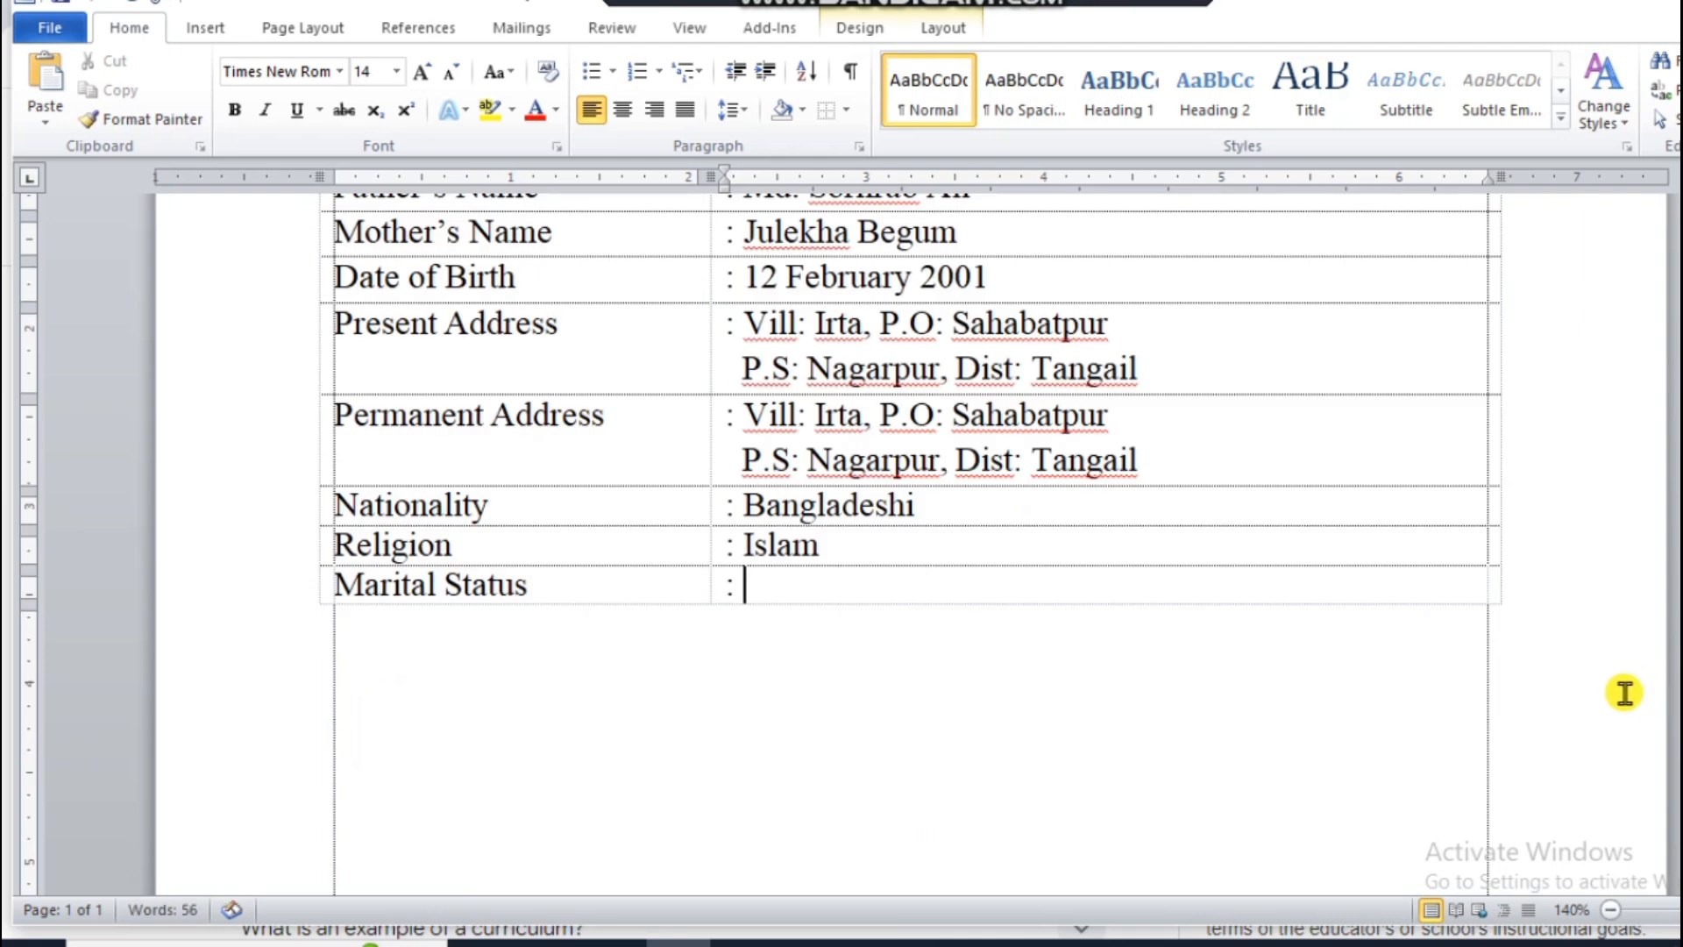
type("Si")
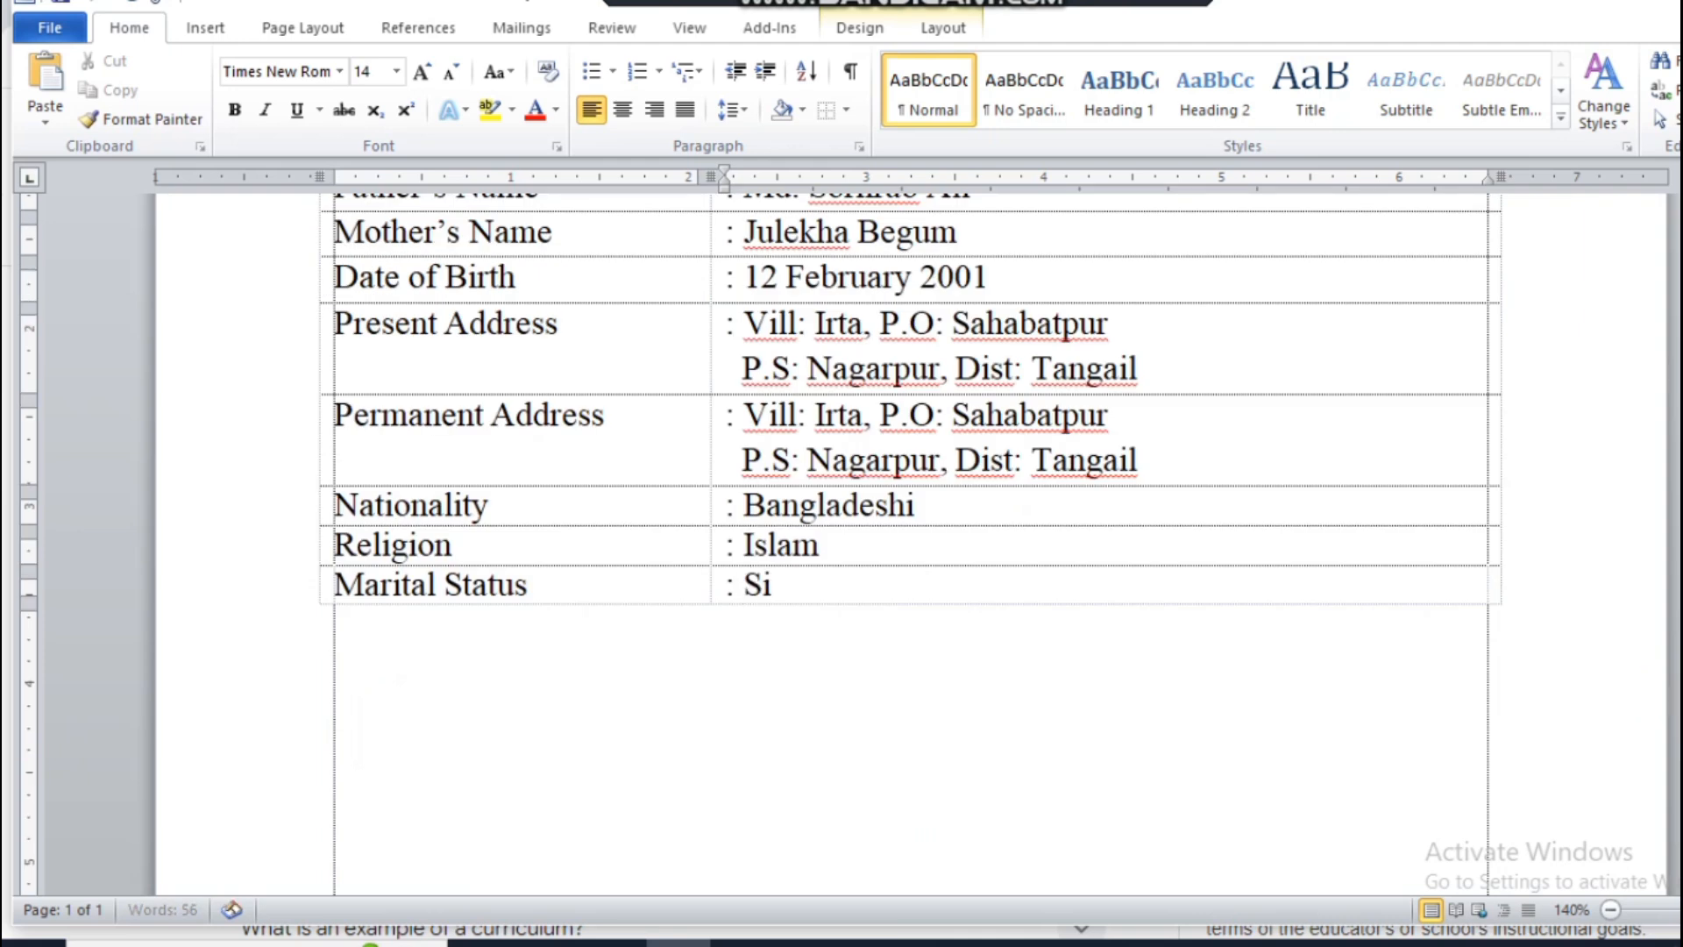
type("ng")
key("BackSpace")
type("nglwe")
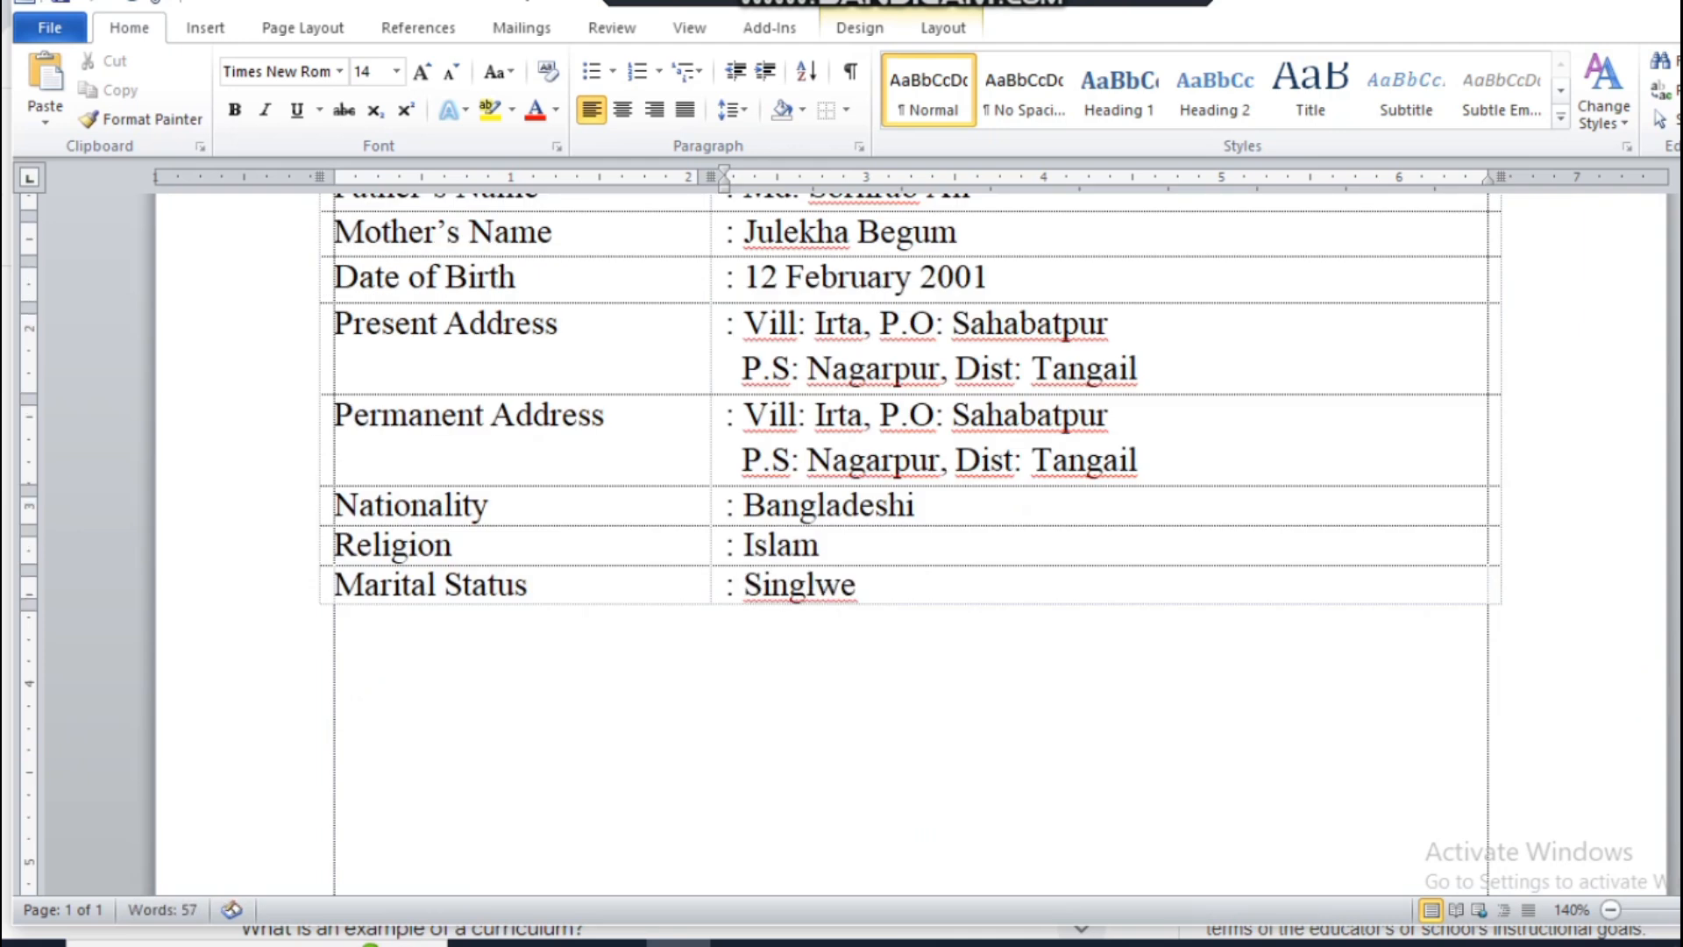
key("BackSpace")
key("BackSpace")
Step: Add a table row labelled "Gender" and enter ": Male" in the second column
key("BackSpace")
type("e")
key("Tab")
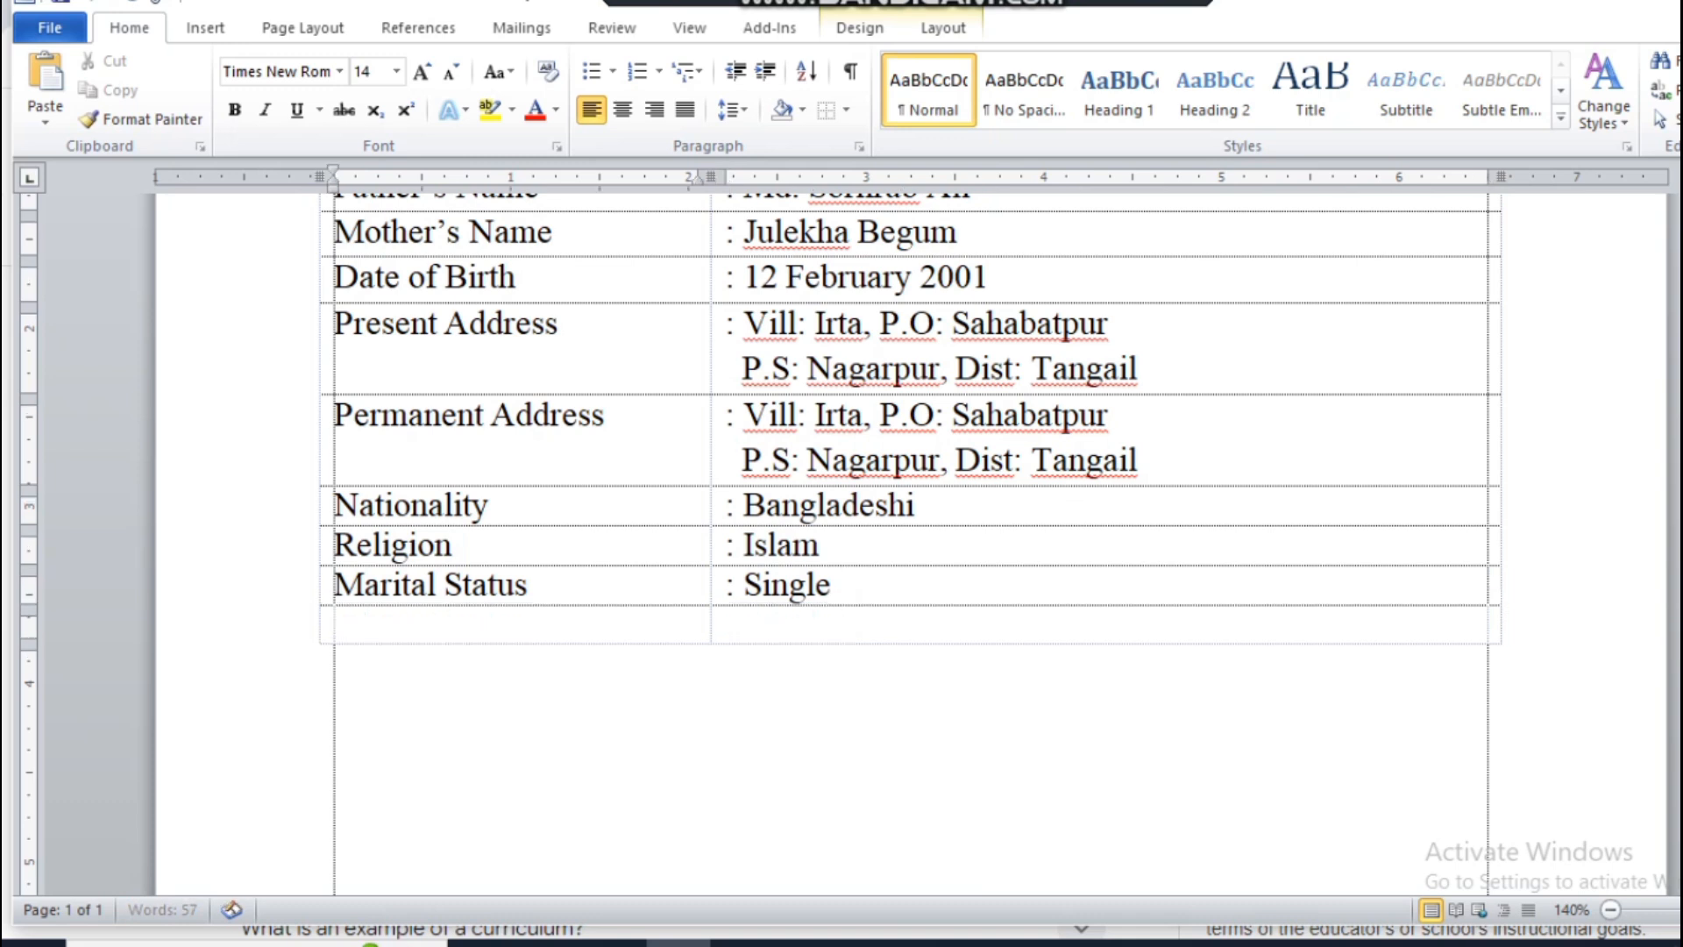
type("Gd")
key("BackSpace")
type("edn")
key("BackSpace")
key("BackSpace")
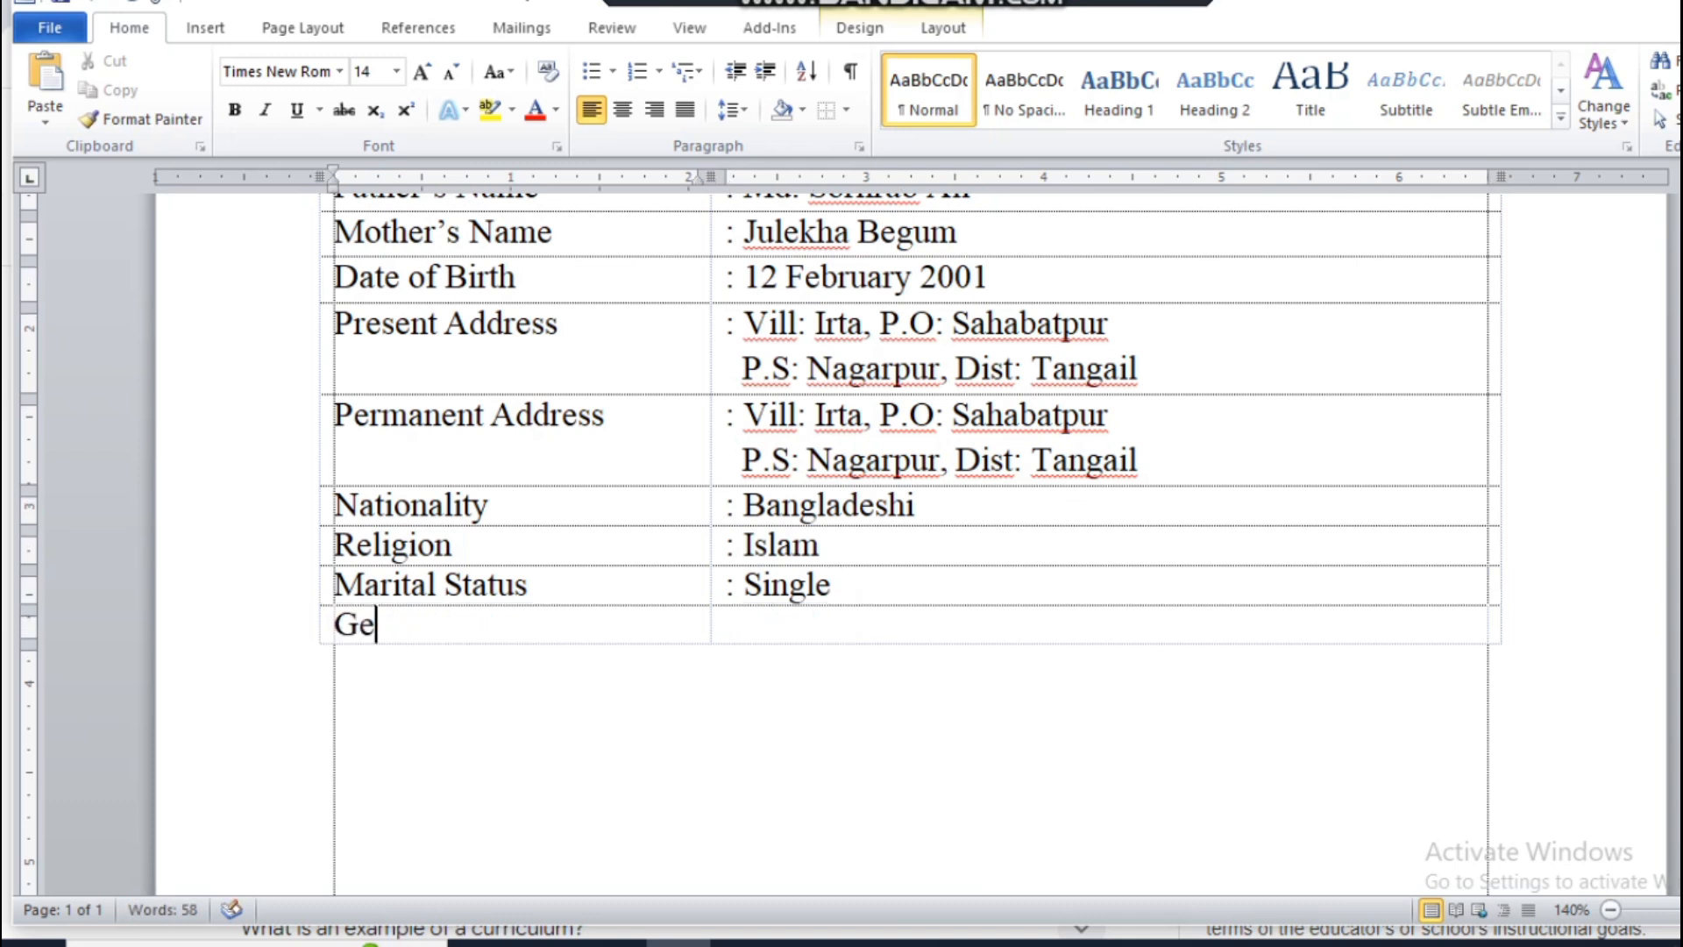
type("b")
key("BackSpace")
type("nder")
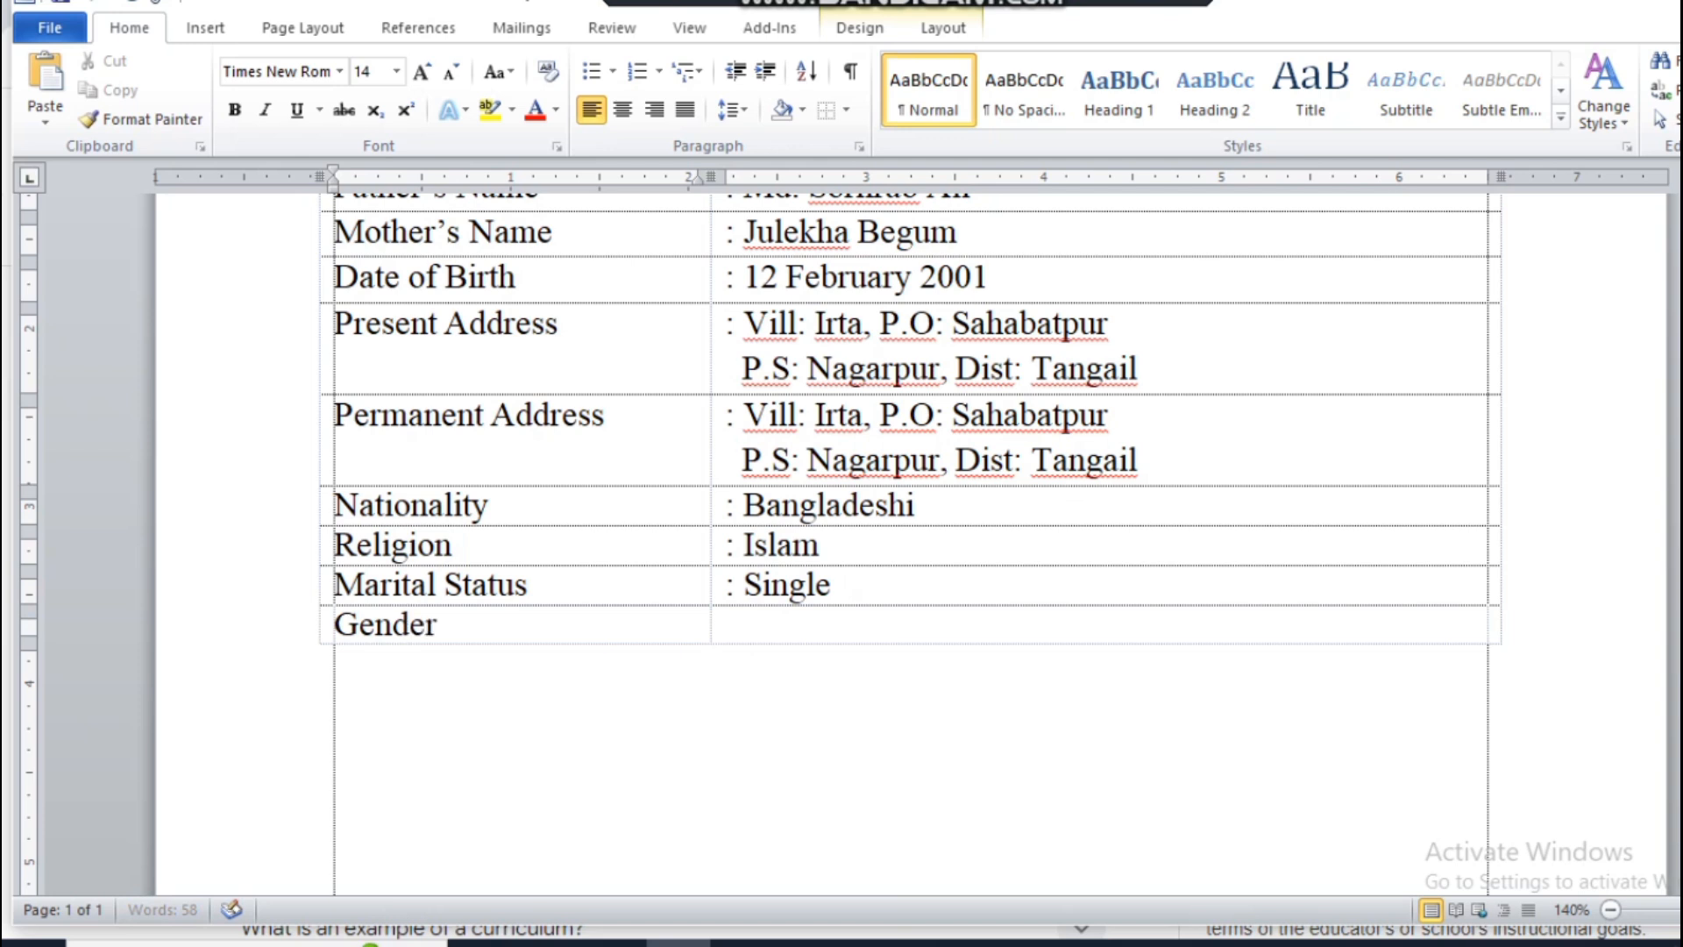
key("Tab")
type(": maMale")
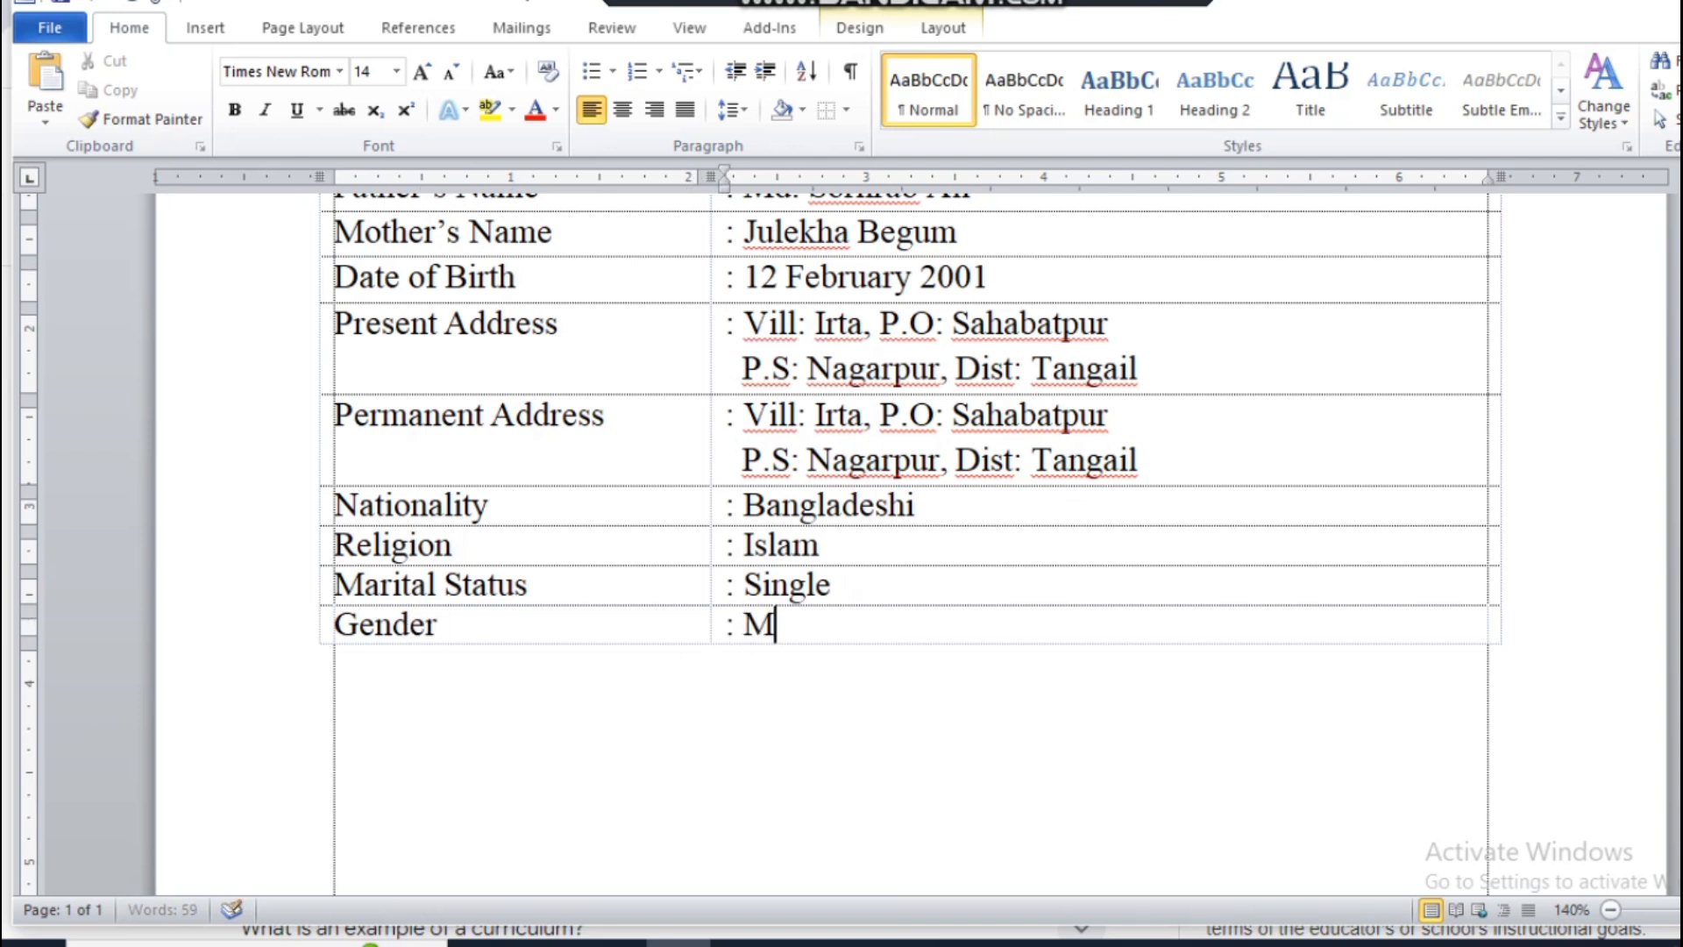
Step: Add a table row labelled "Blood Group" with ": B +" in the second column, plus an empty row below it
key("Tab")
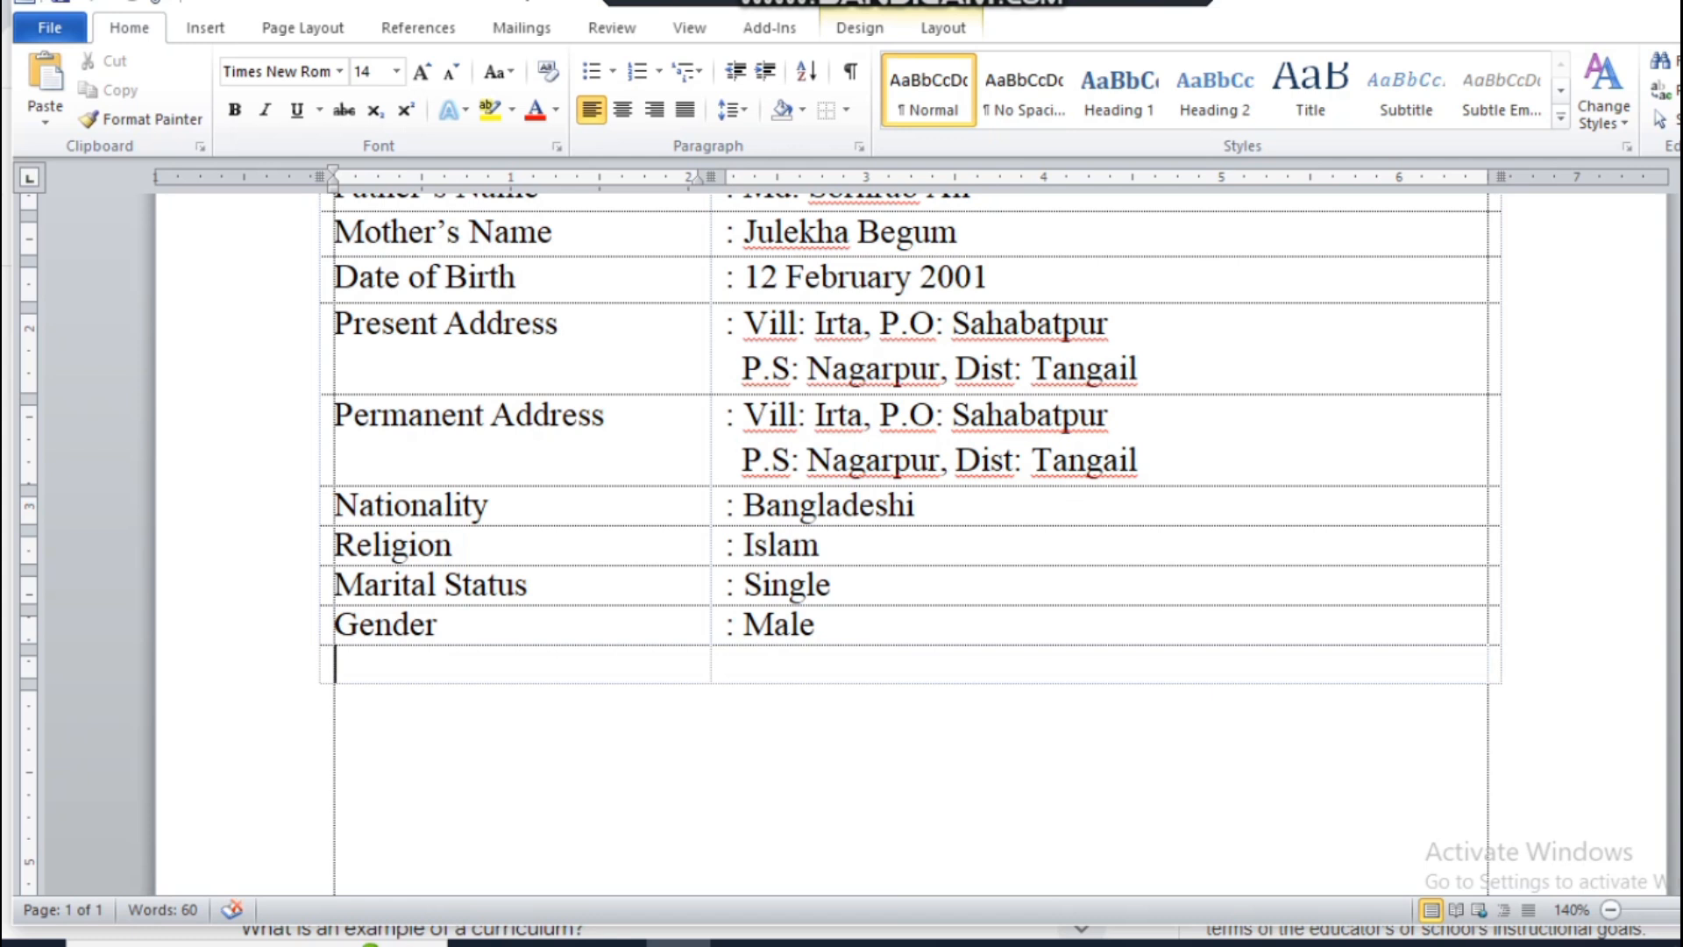
type("Blood ")
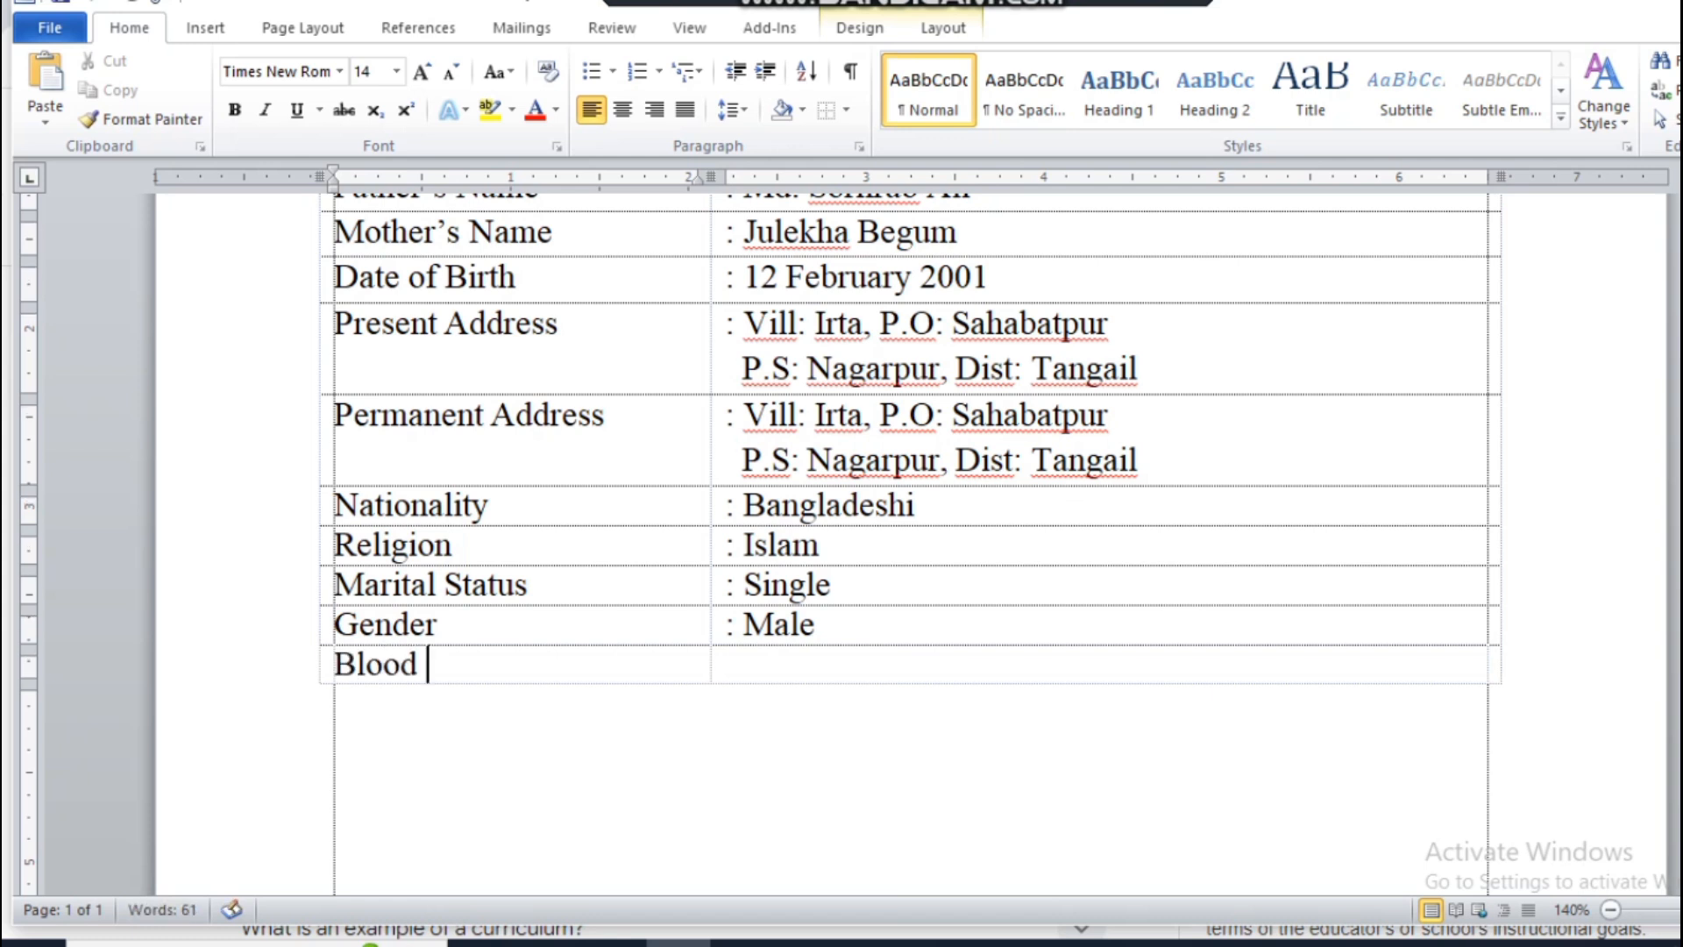
type("Group")
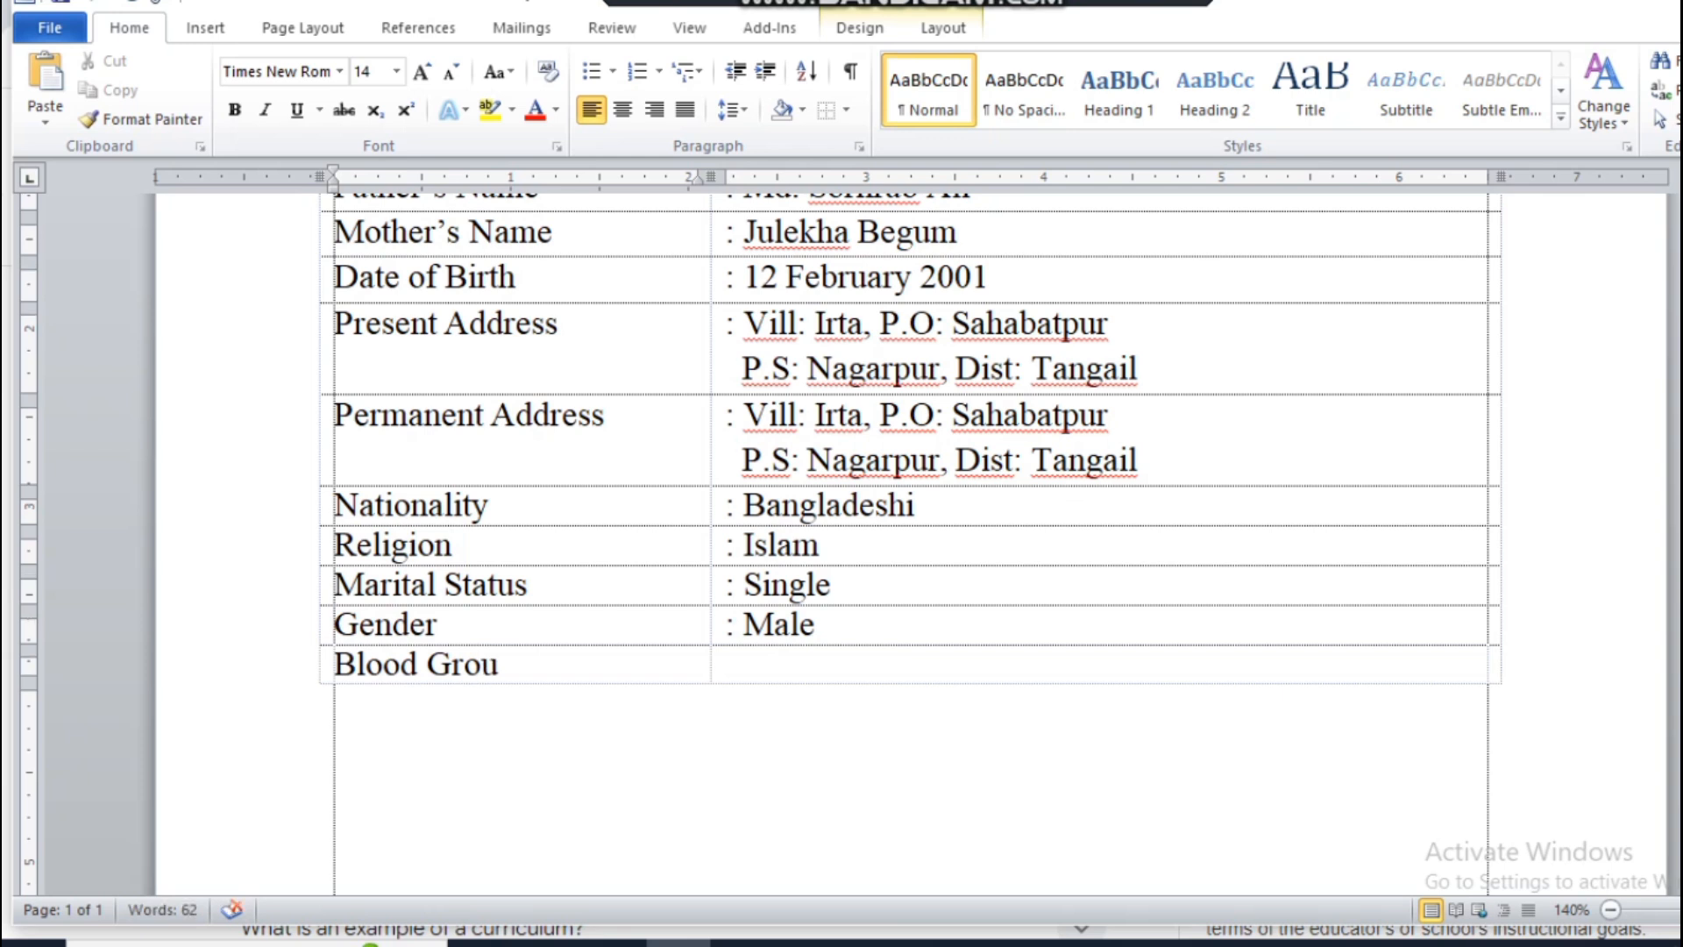
key("Tab")
type(": B")
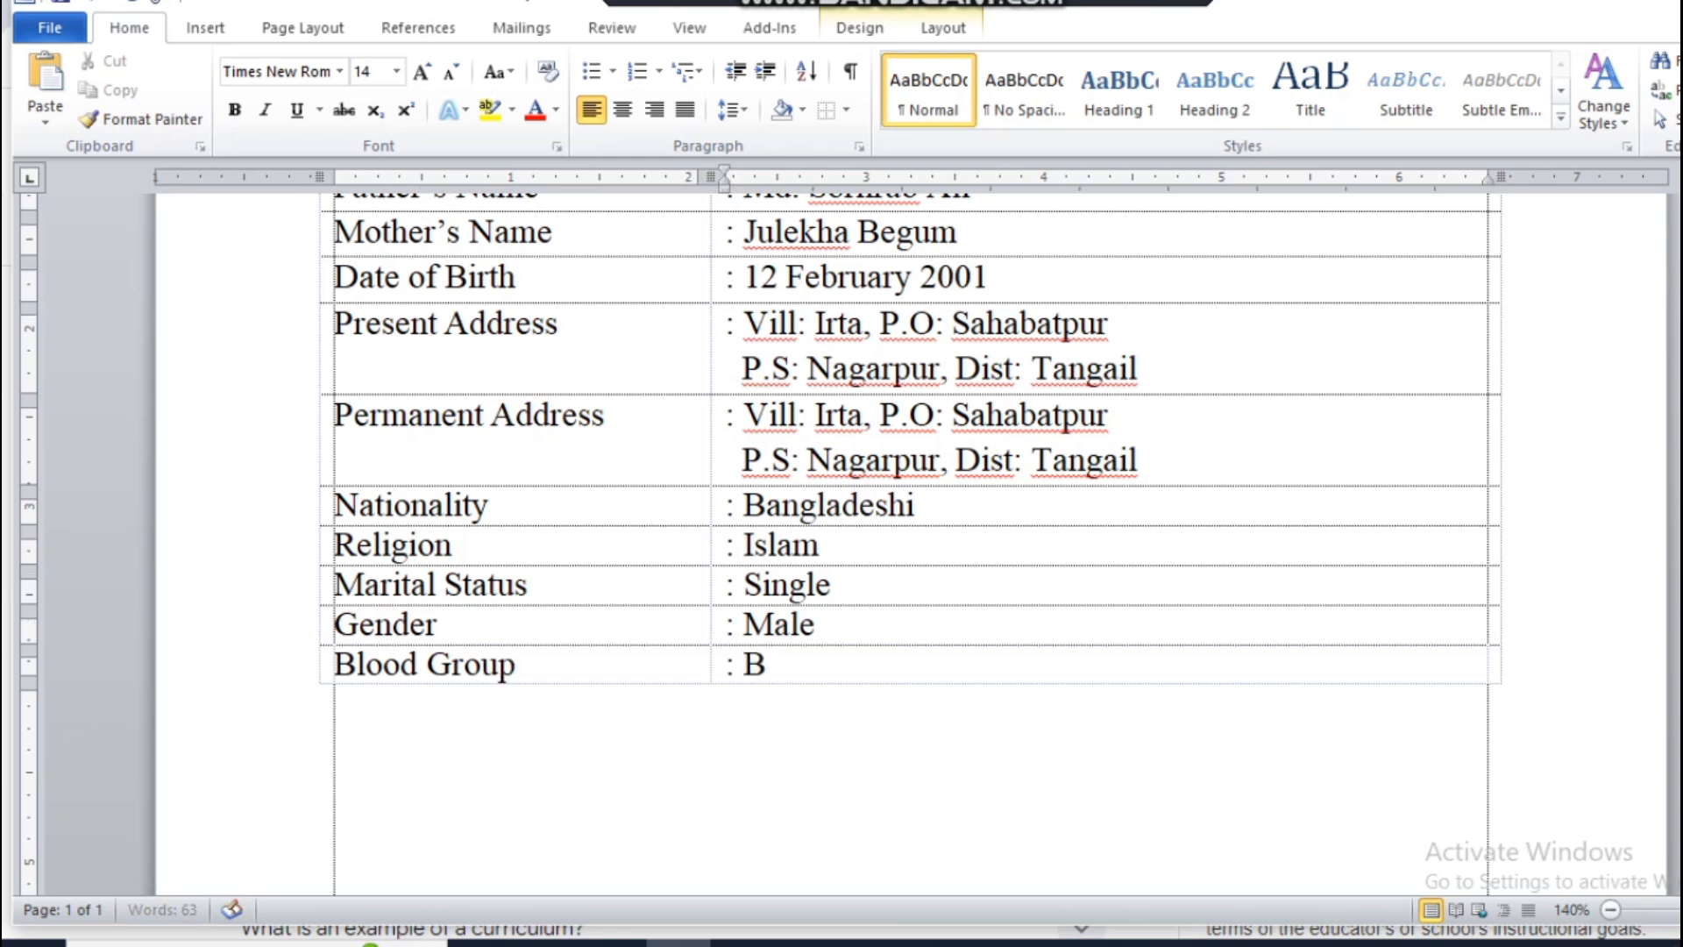
key("BackSpace")
key("Return")
key("BackSpace")
key("Tab")
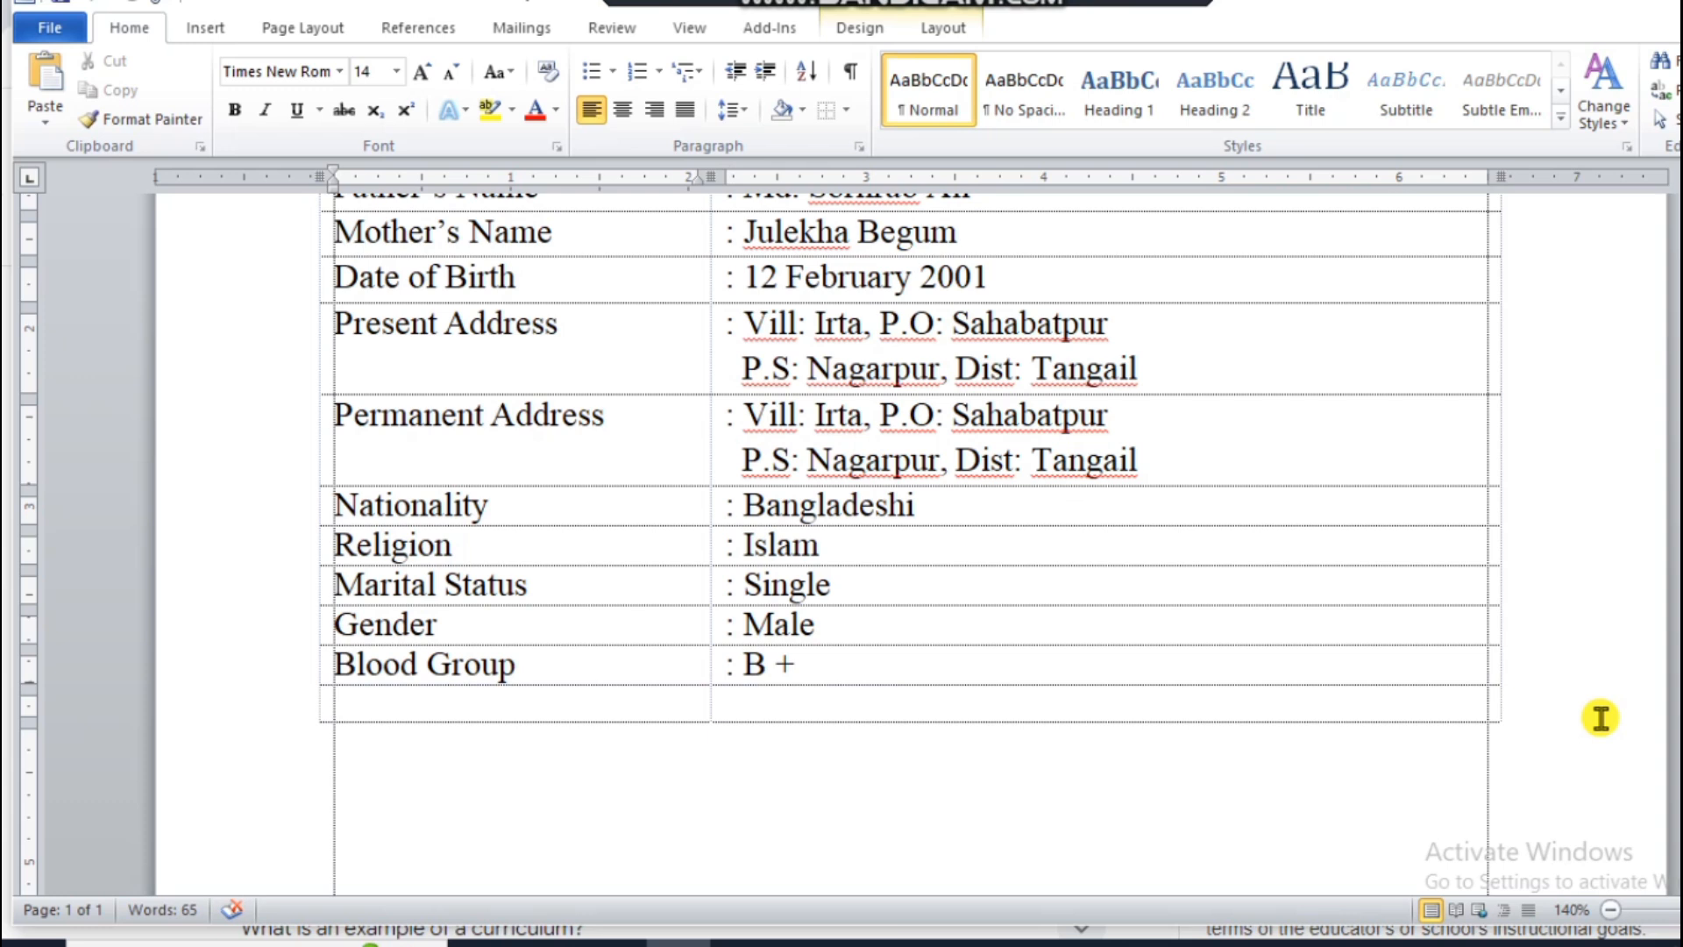
type("Mobile")
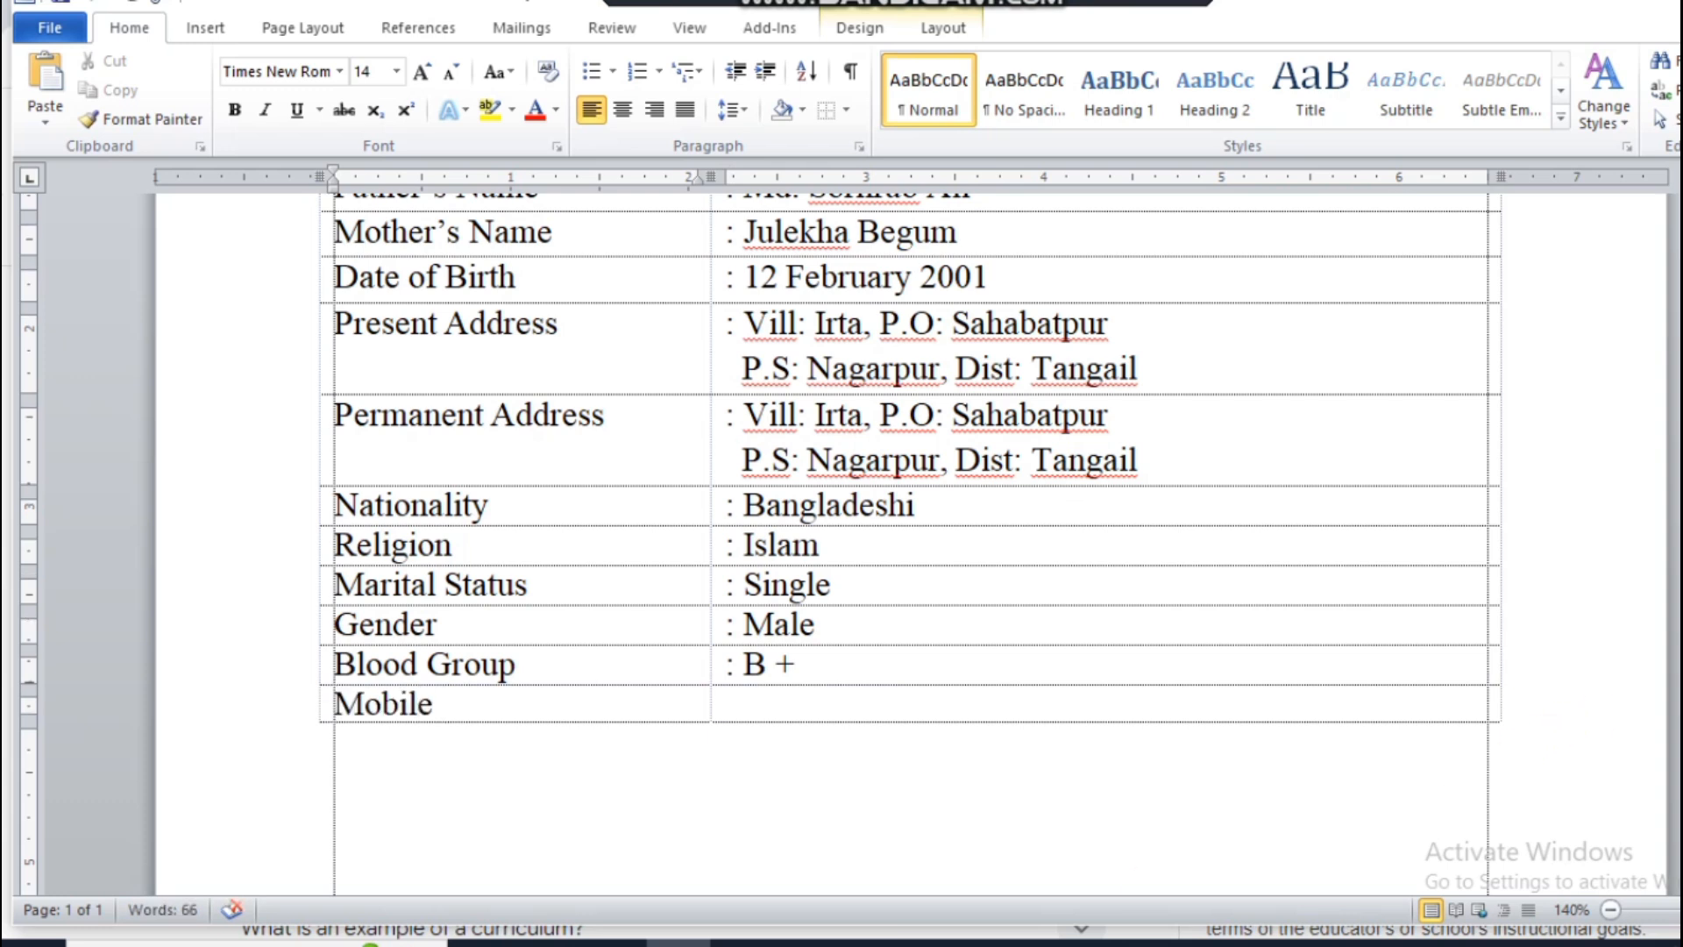
key("BackSpace")
key("BackSpace")
key("BackSpace")
key("BackSpace")
key("BackSpace")
key("BackSpace")
key("BackSpace")
Step: Insert a row labelled "Phone No" below the "Permanent Address" row and enter a colon and the phone number in the second column
scroll(802, 847, "up", 5)
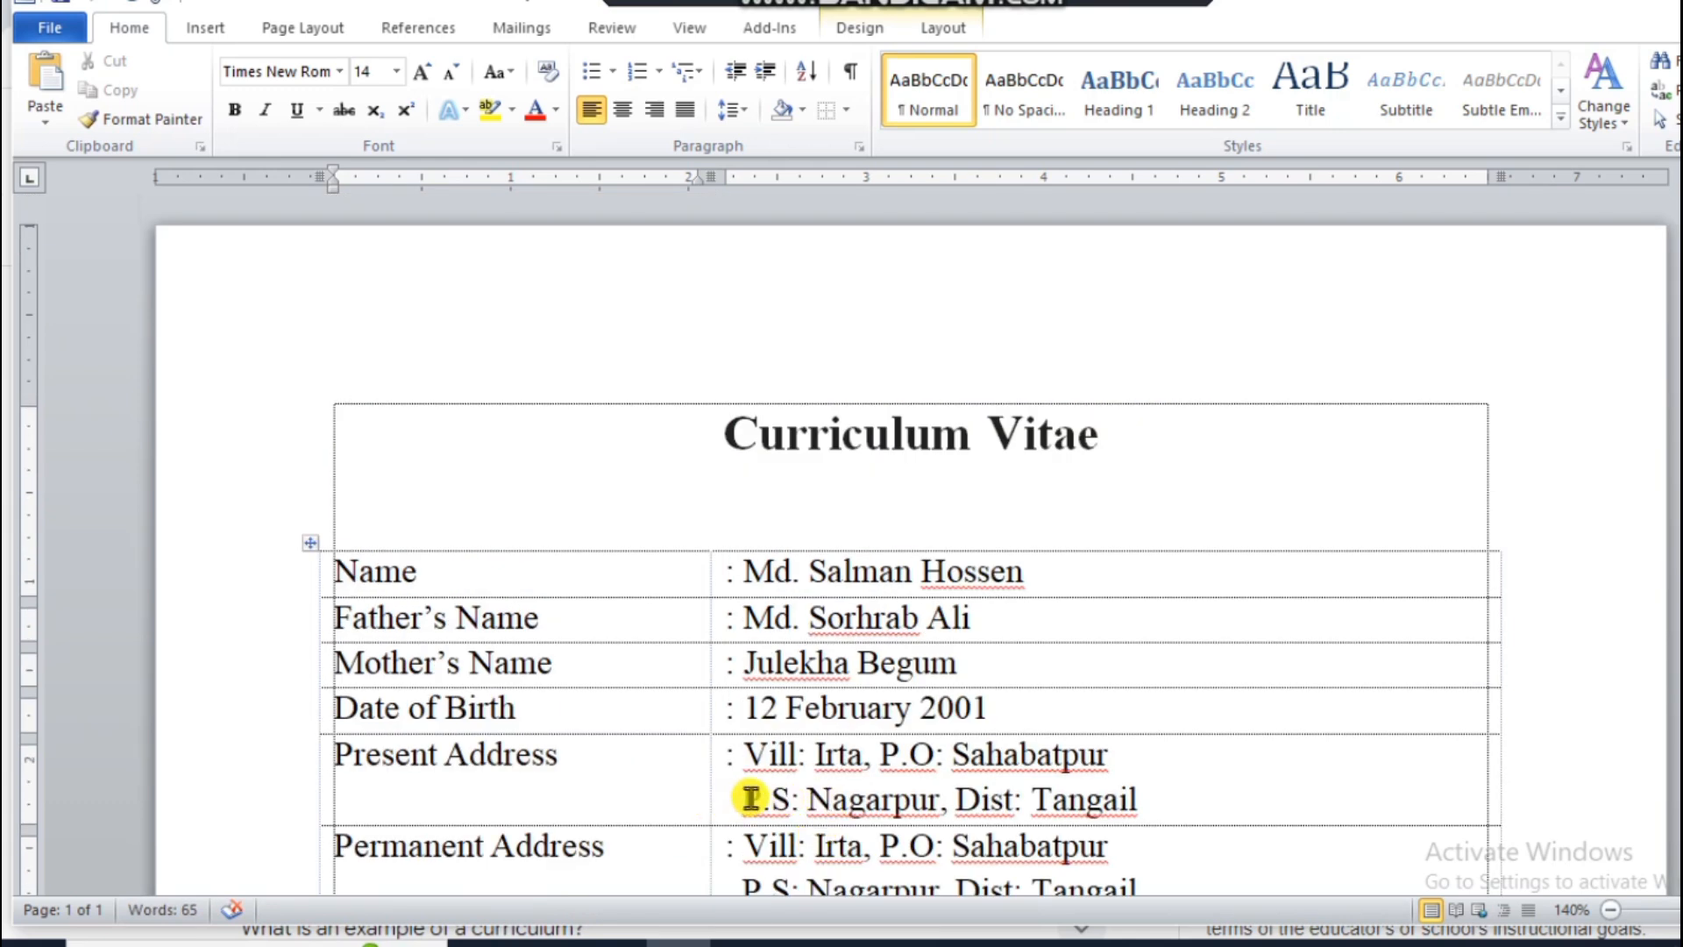
scroll(739, 801, "down", 5)
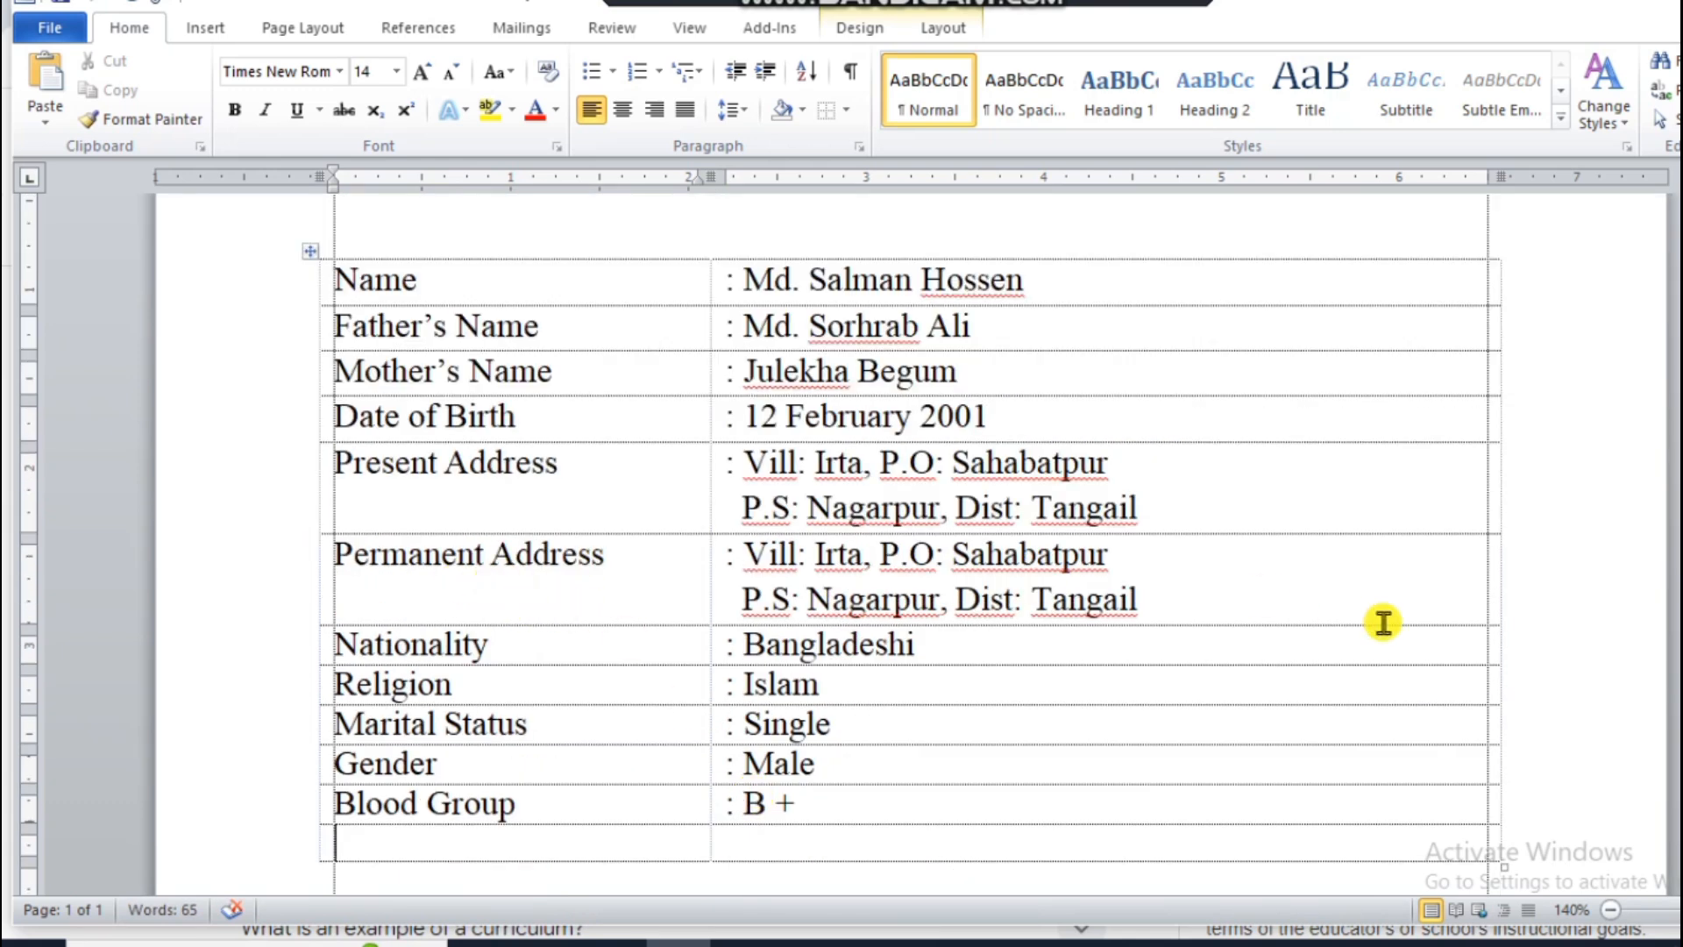
left_click(1548, 573)
key("Return")
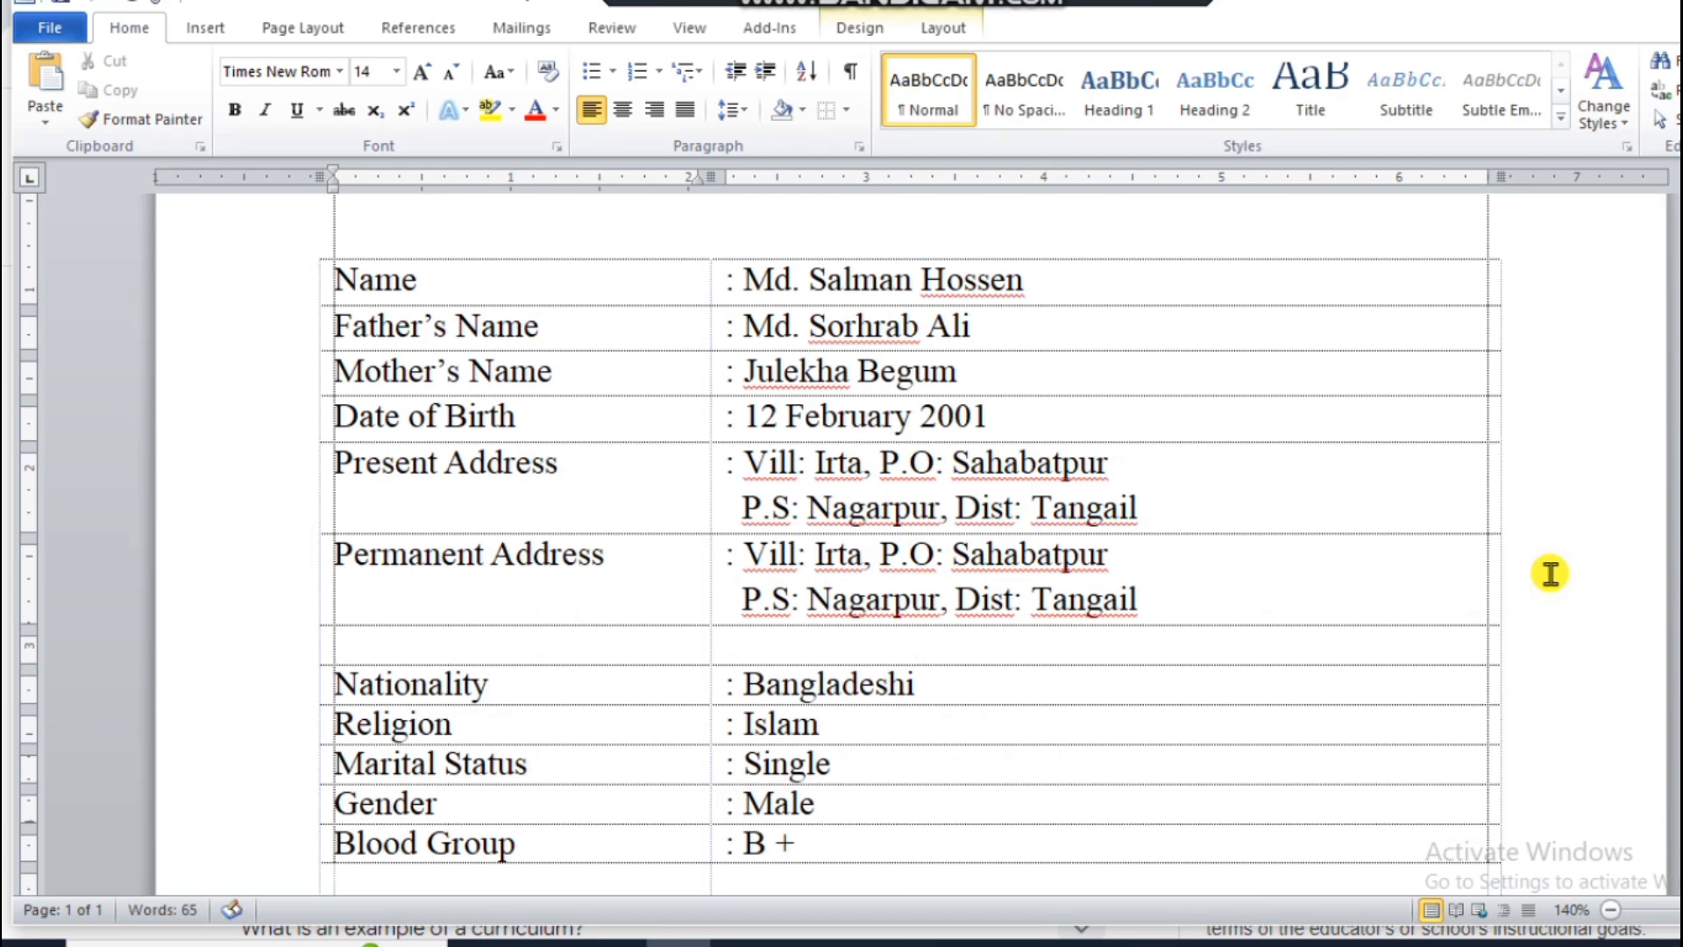
type("P")
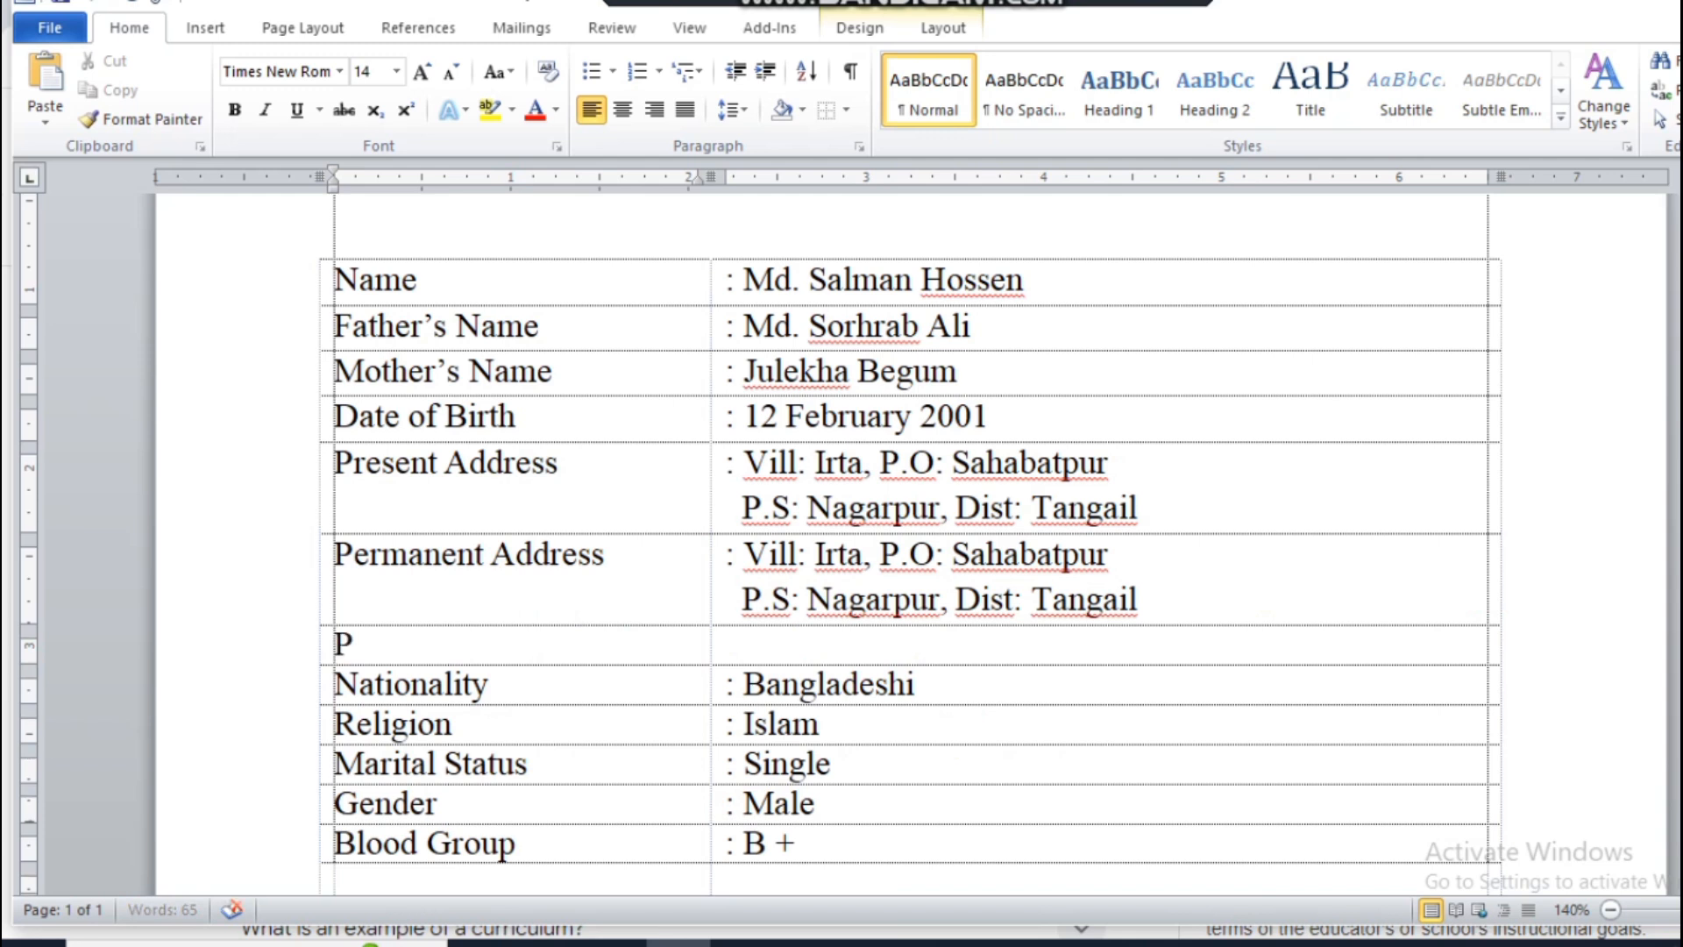
type("hone No")
key("Tab")
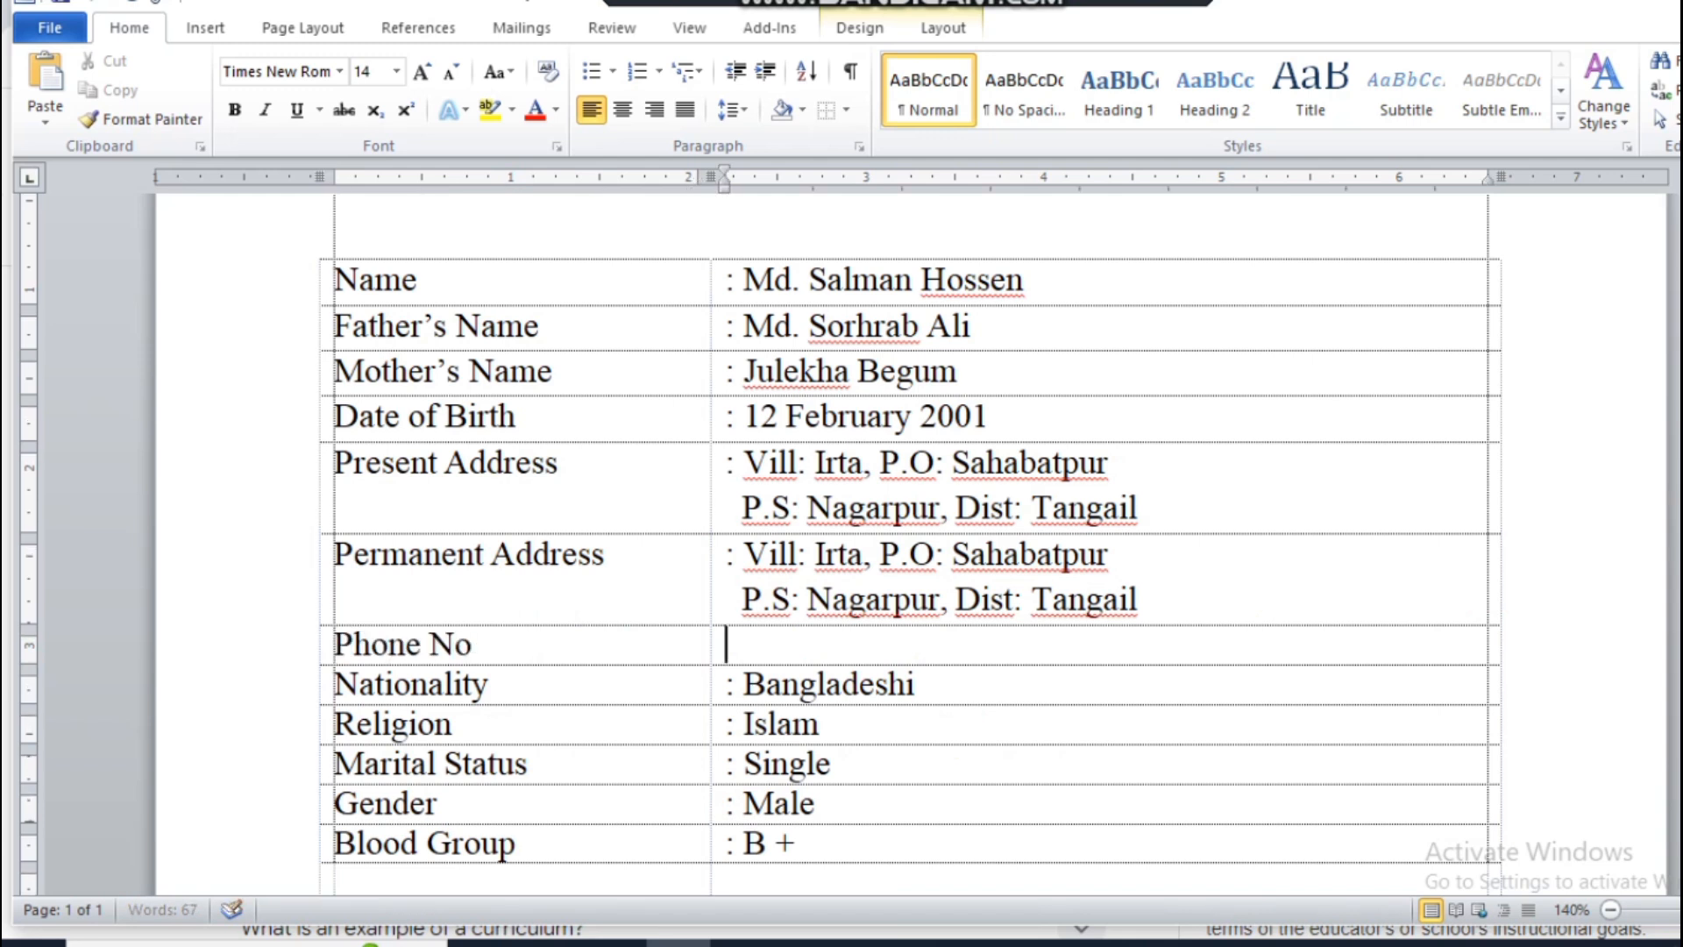
type(": 0181")
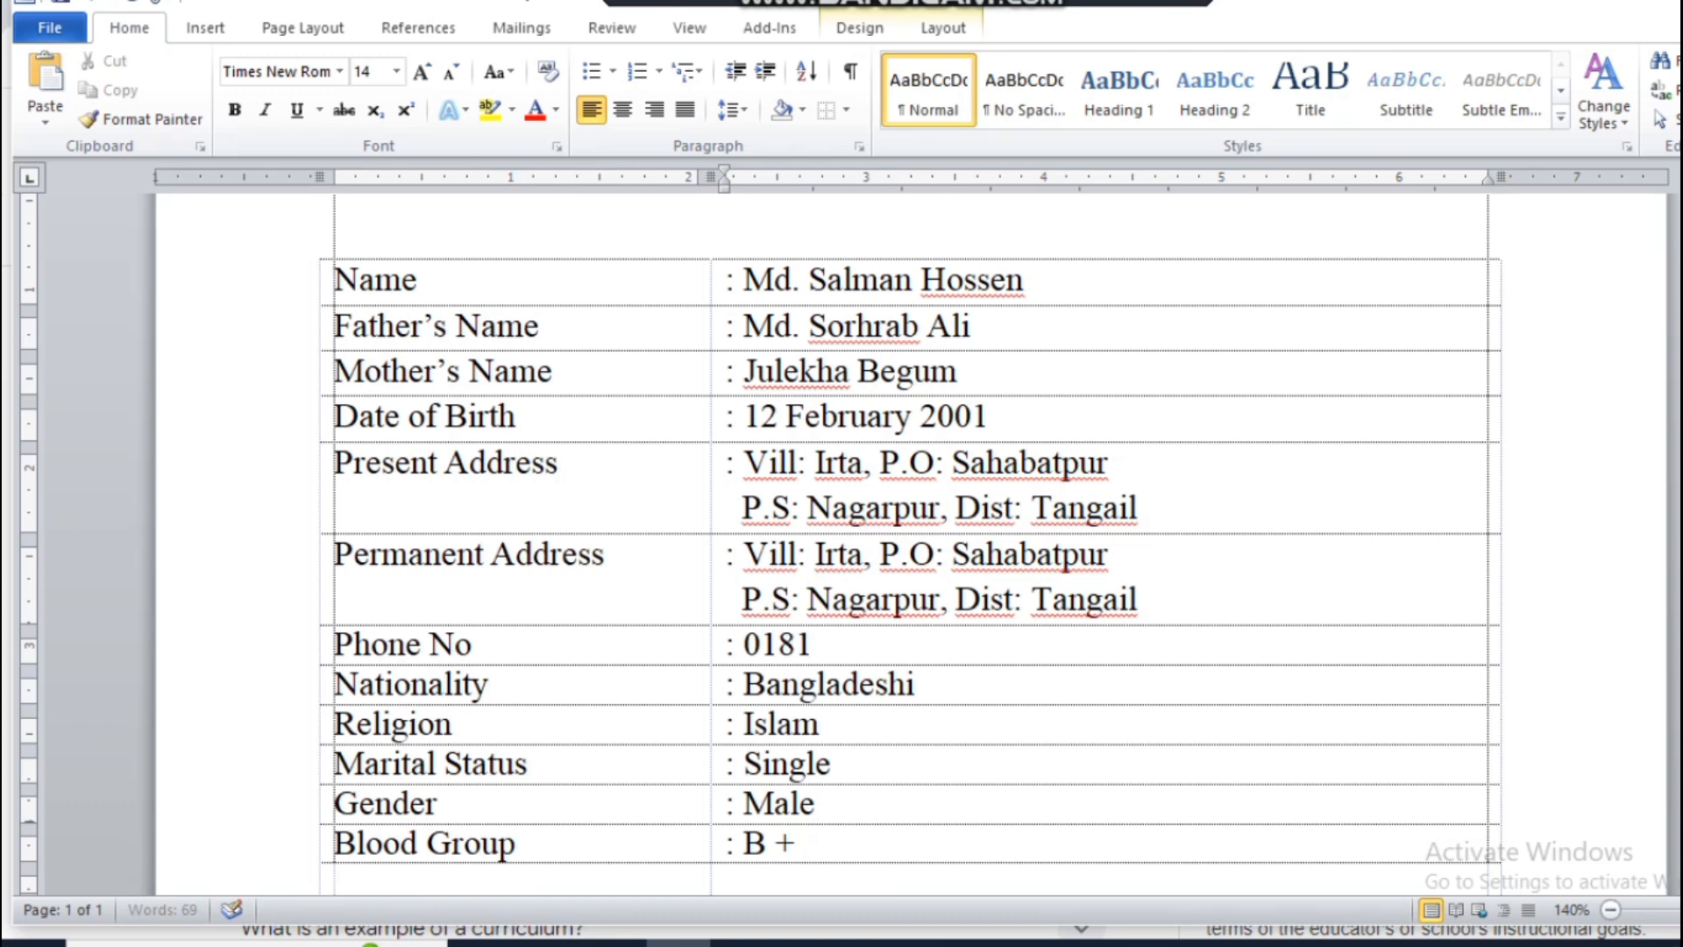
type("50")
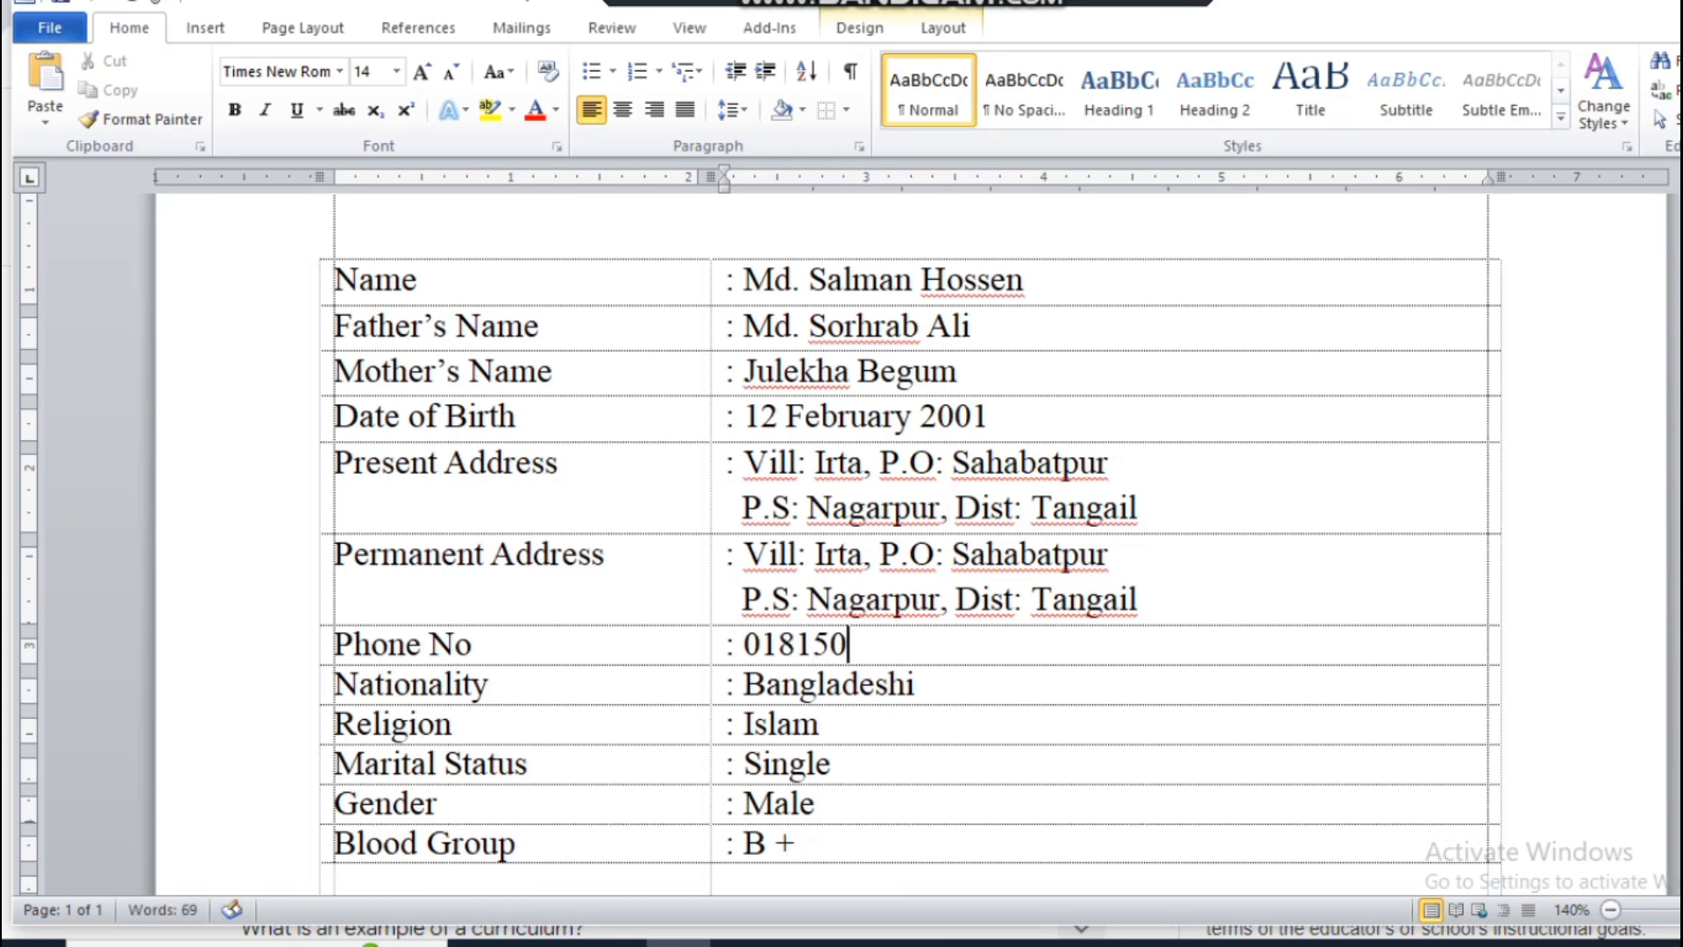
Step: Insert a row labelled "E-mail Address" below "Phone No" and enter a colon and the e-mail address in the second column
left_click(1522, 644)
key("Return")
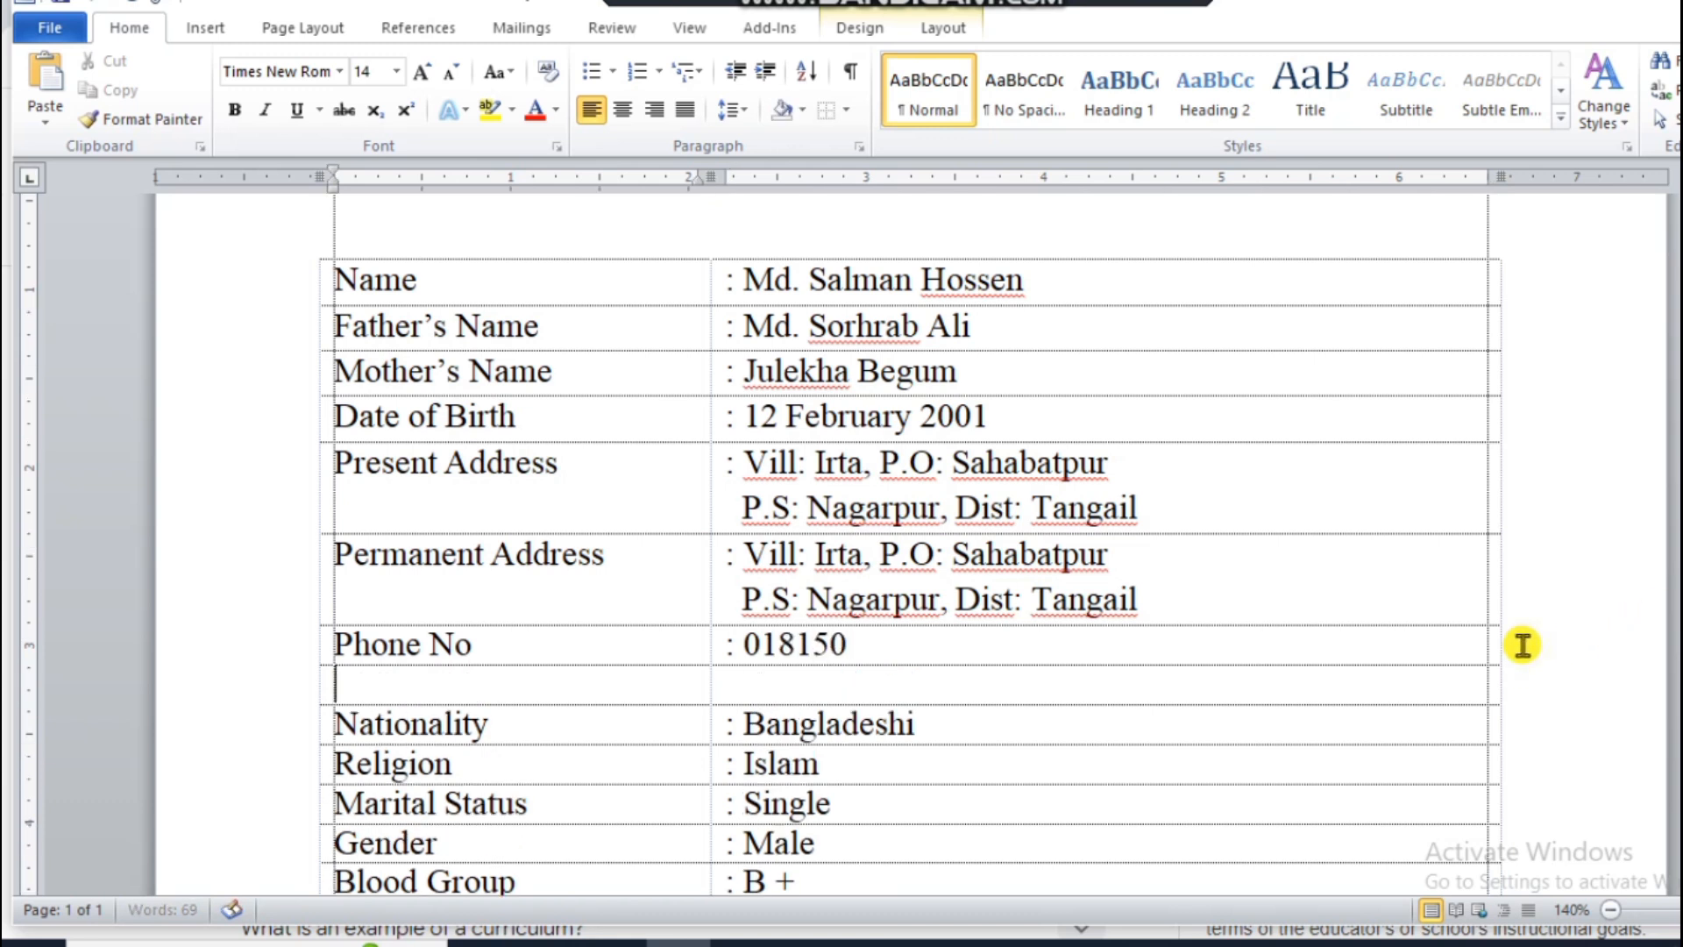
type("e")
key("BackSpace")
type("E")
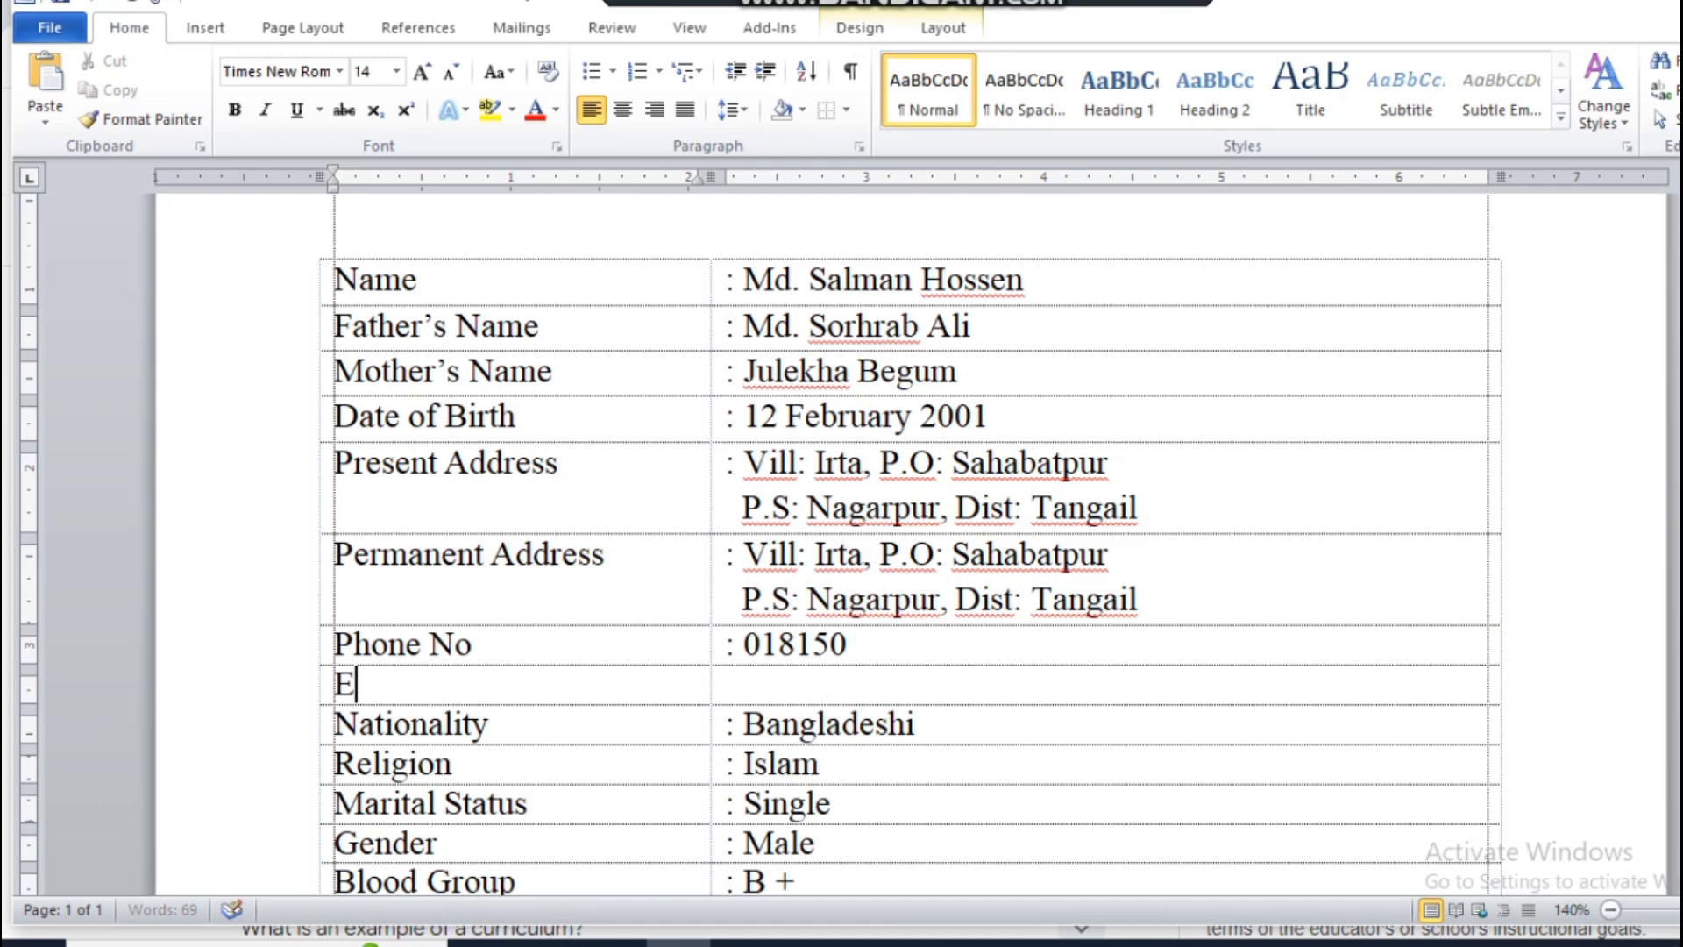
type("-mail Address")
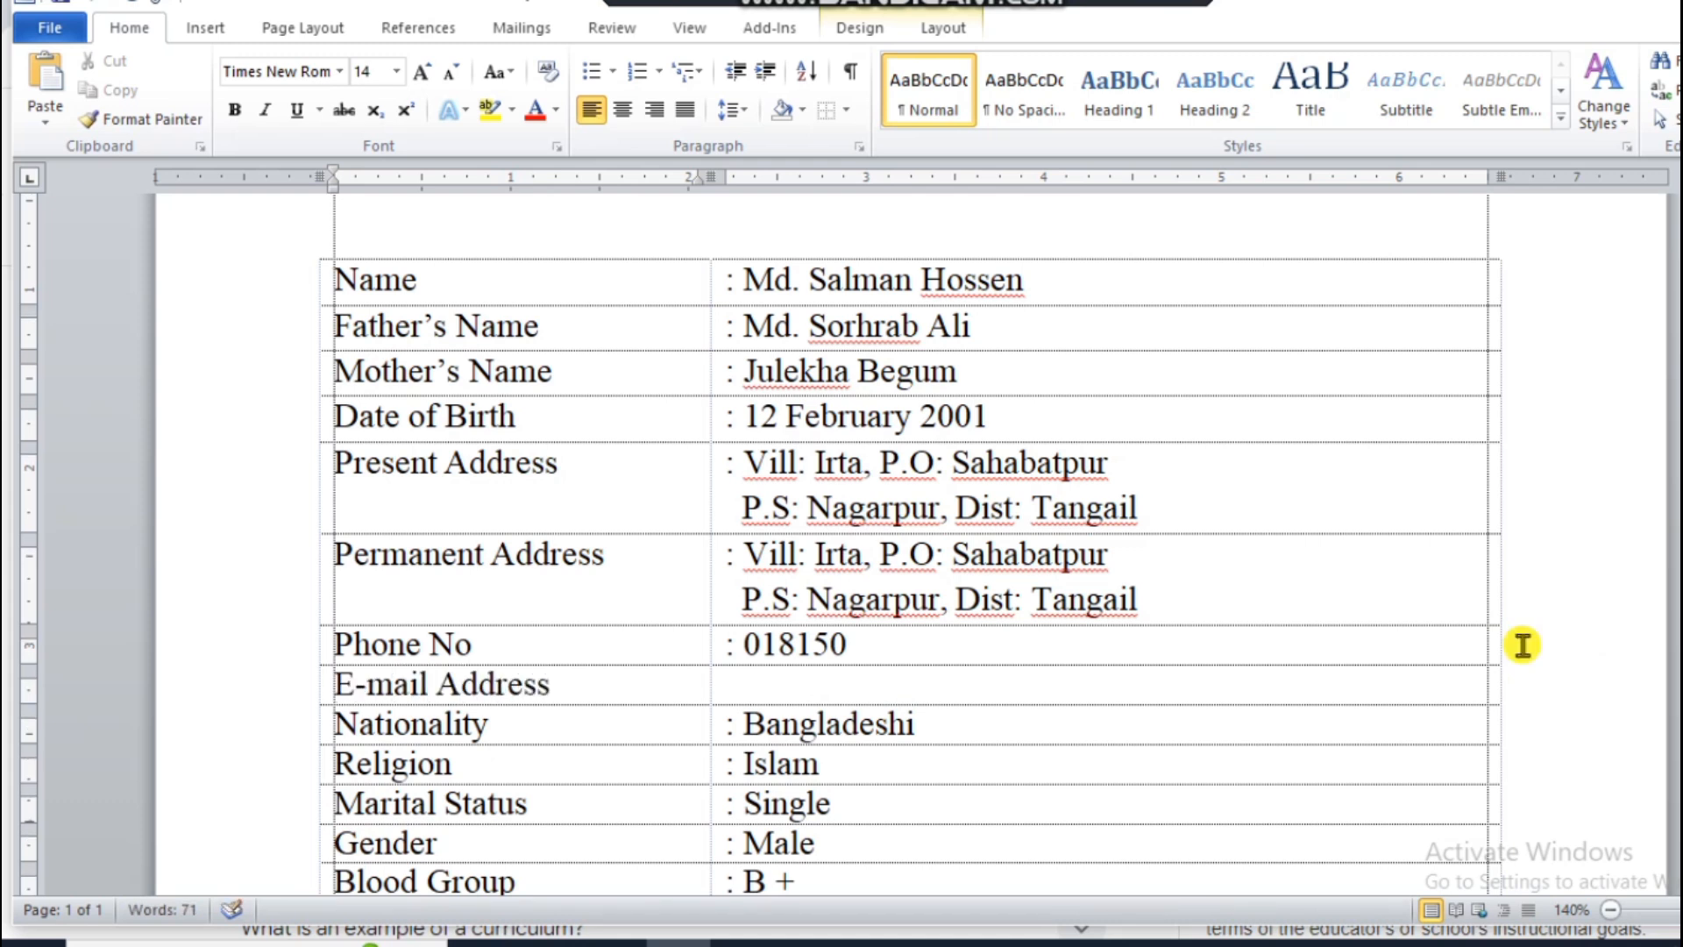
key("Tab")
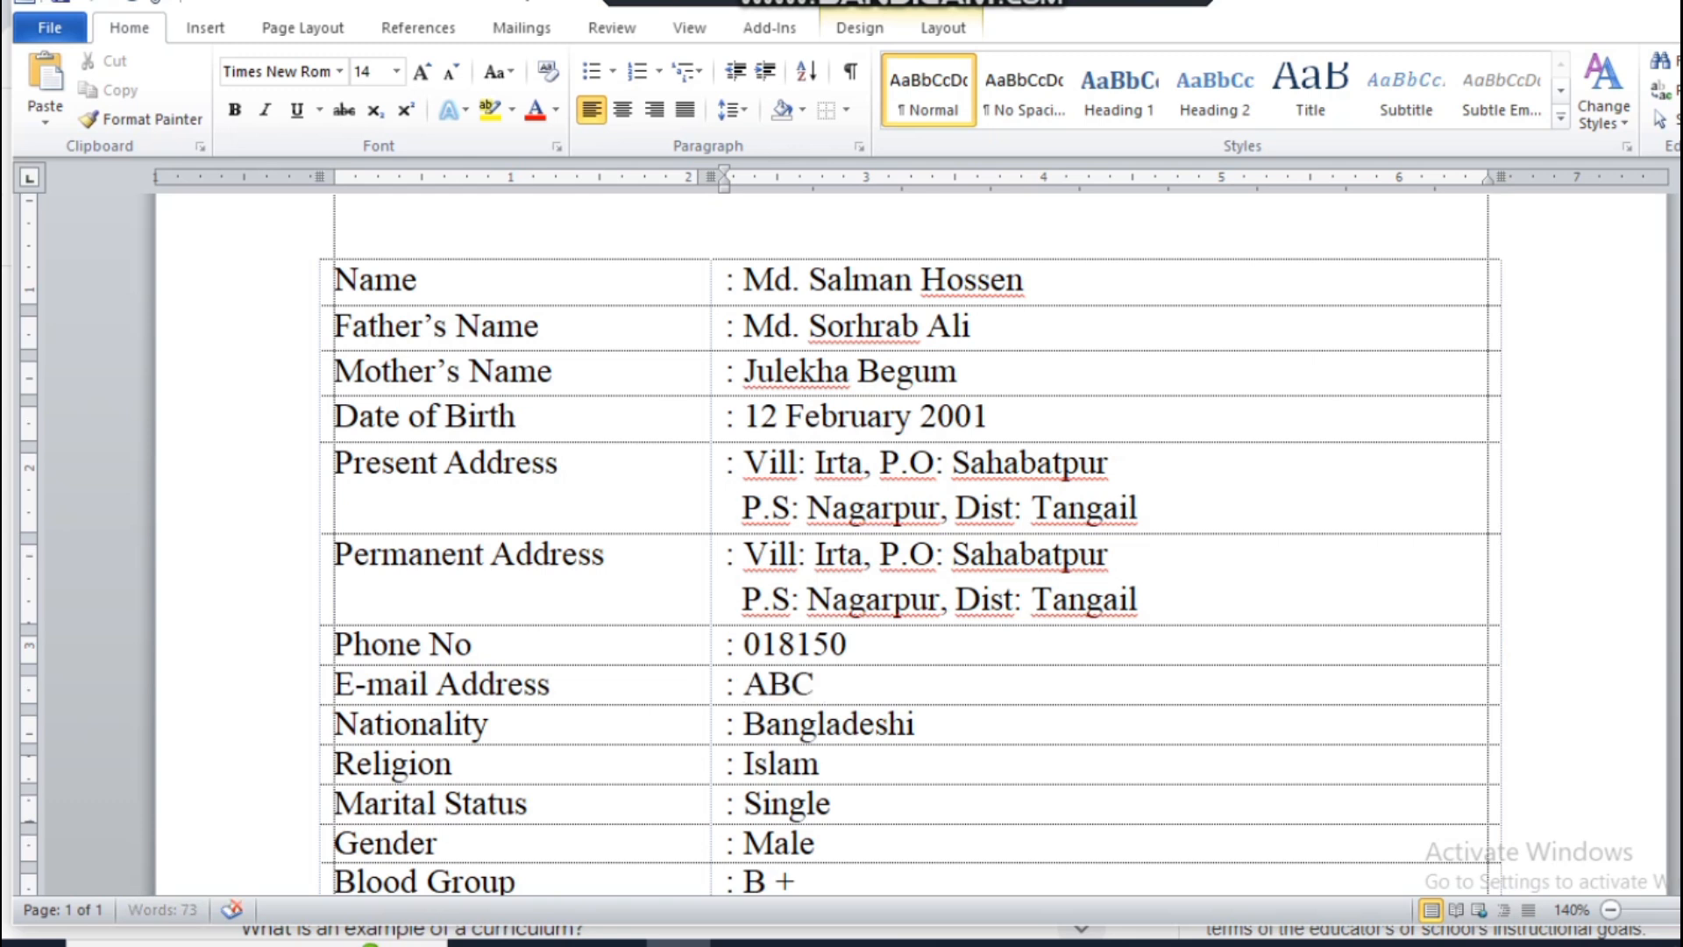
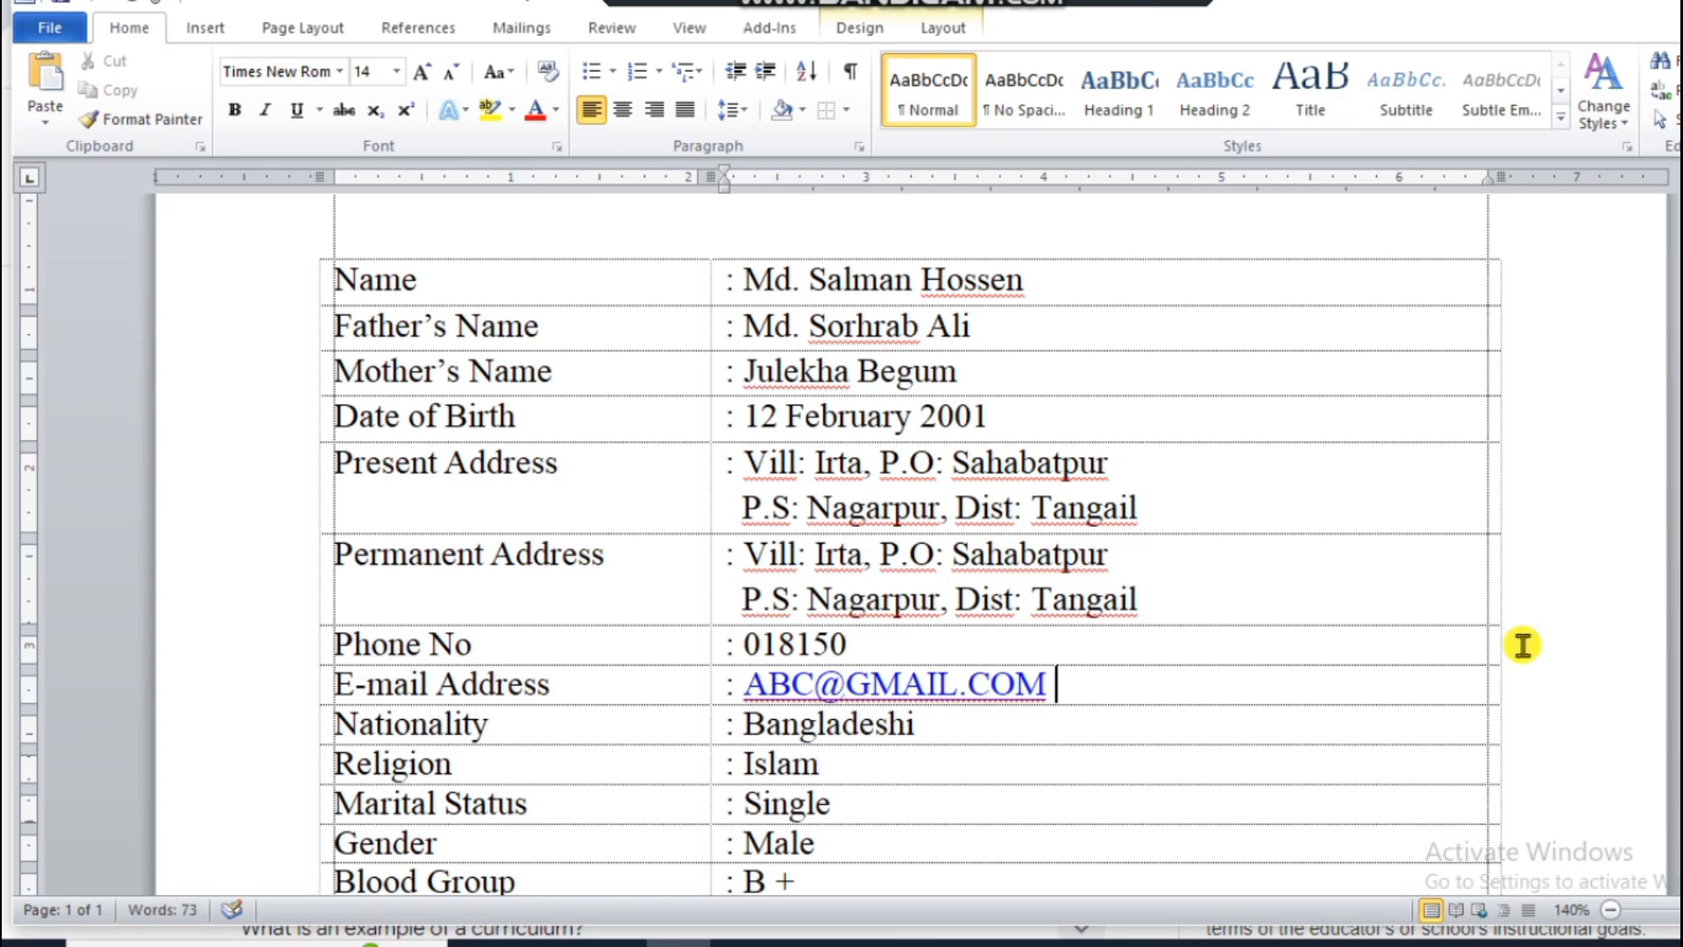
Step: Format the e-mail address in the second column as black, lowercase text without underline
left_click_drag(1065, 683, 745, 686)
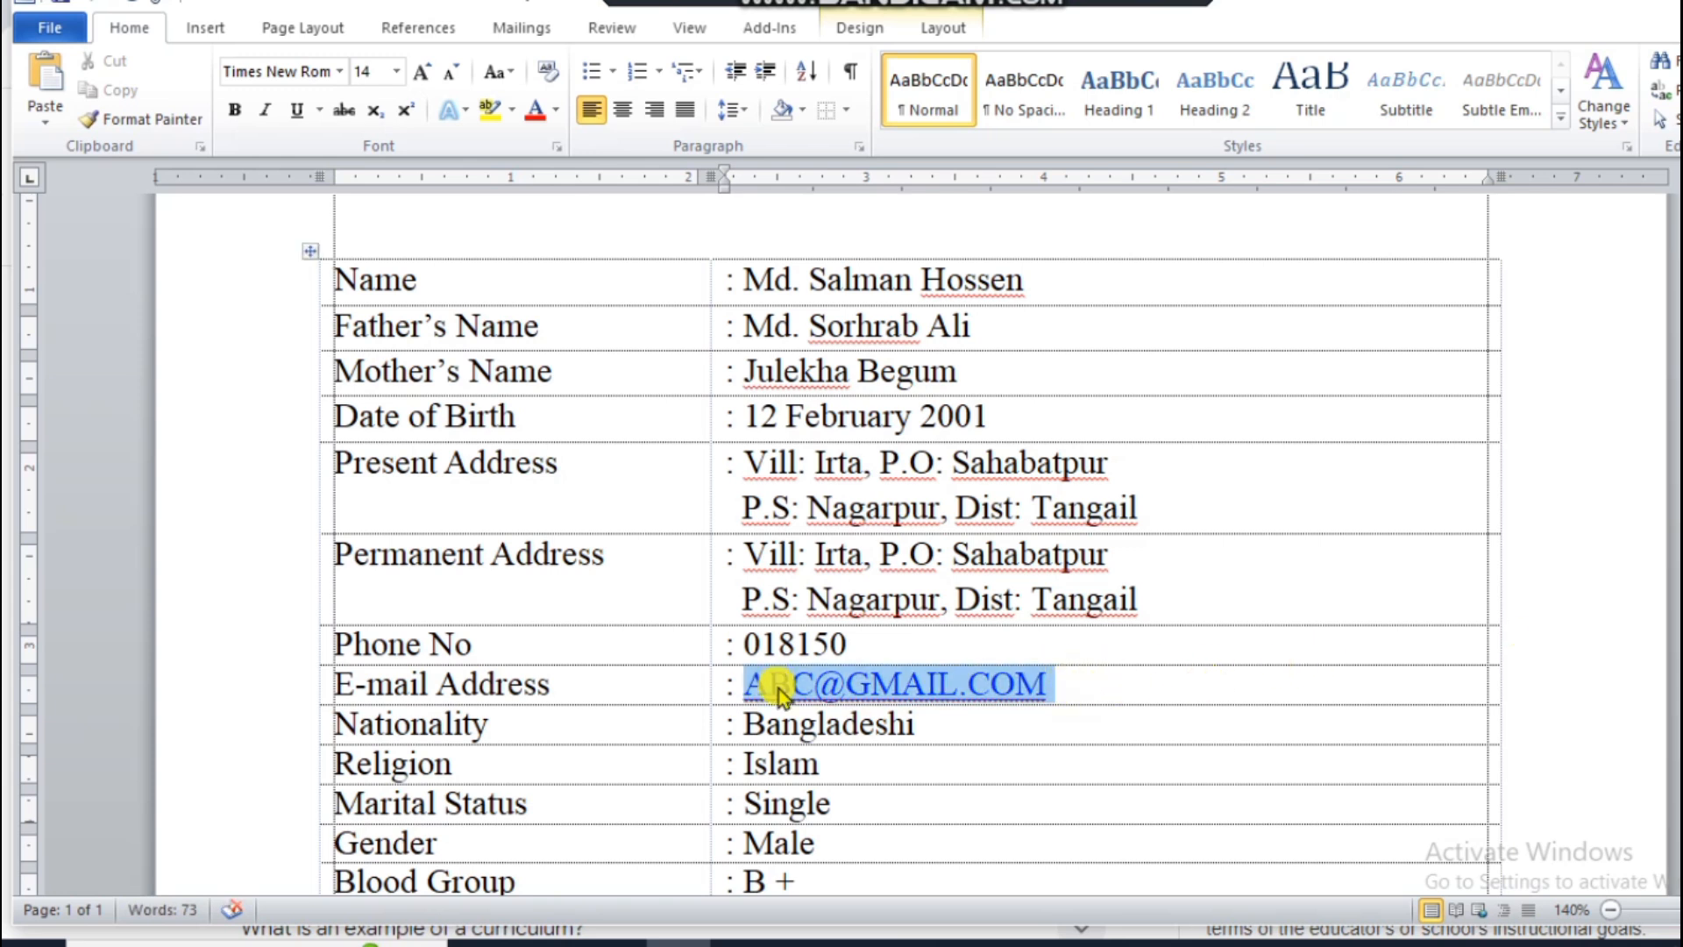
left_click(557, 114)
left_click(543, 142)
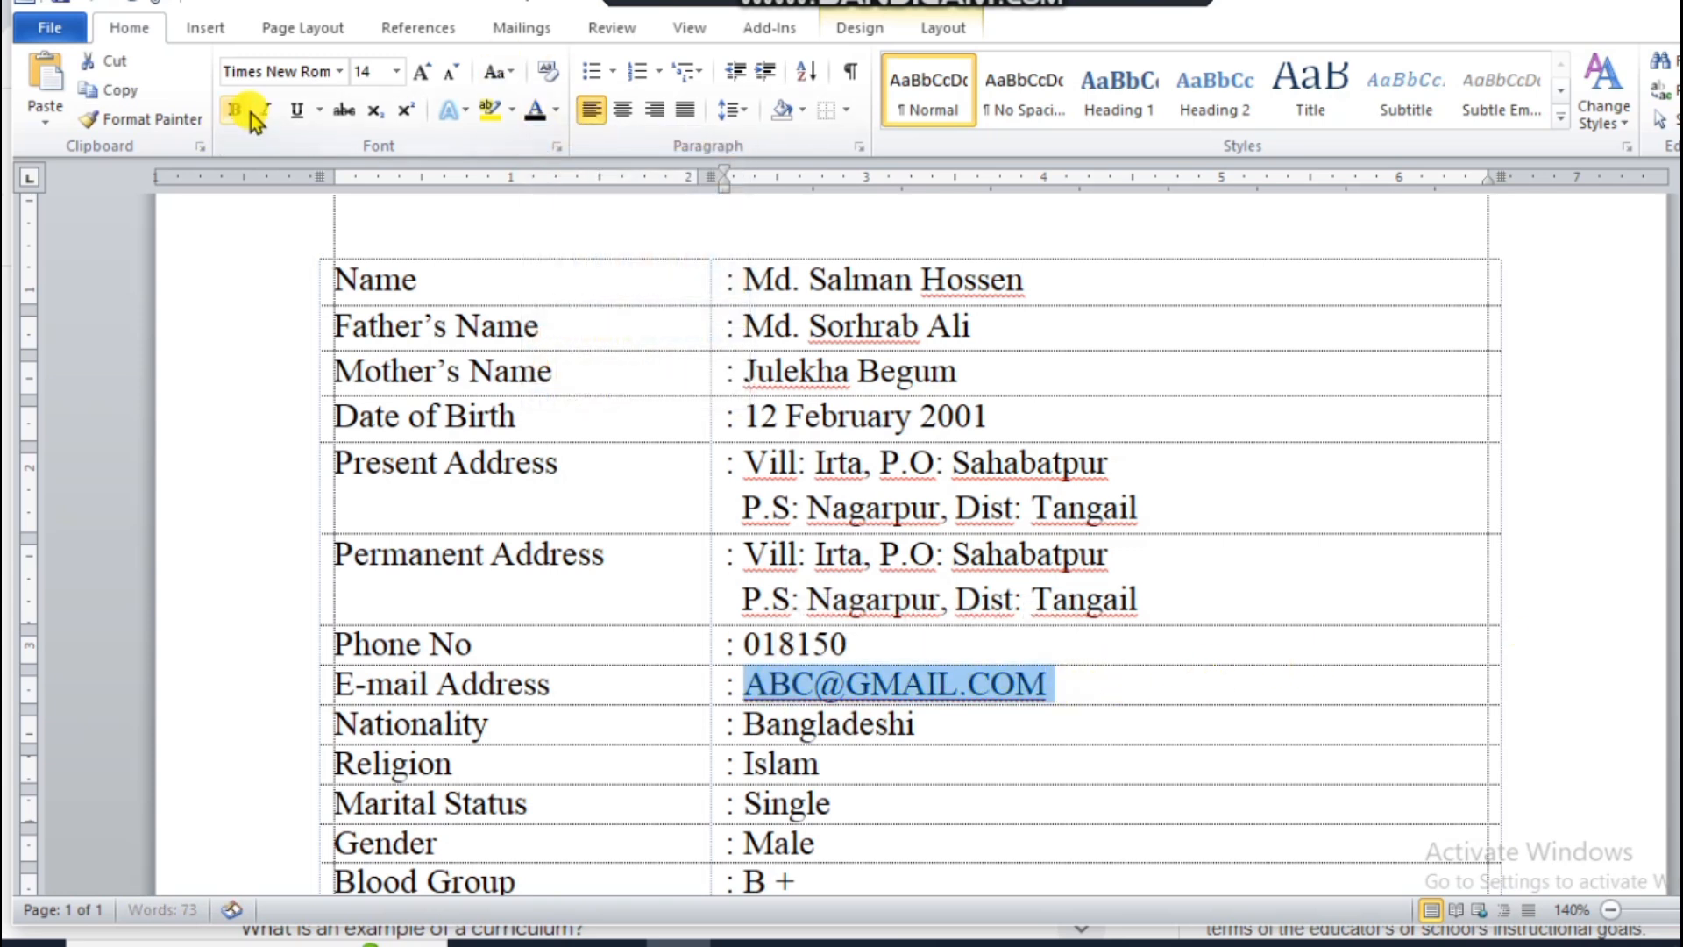
left_click(297, 116)
left_click(496, 72)
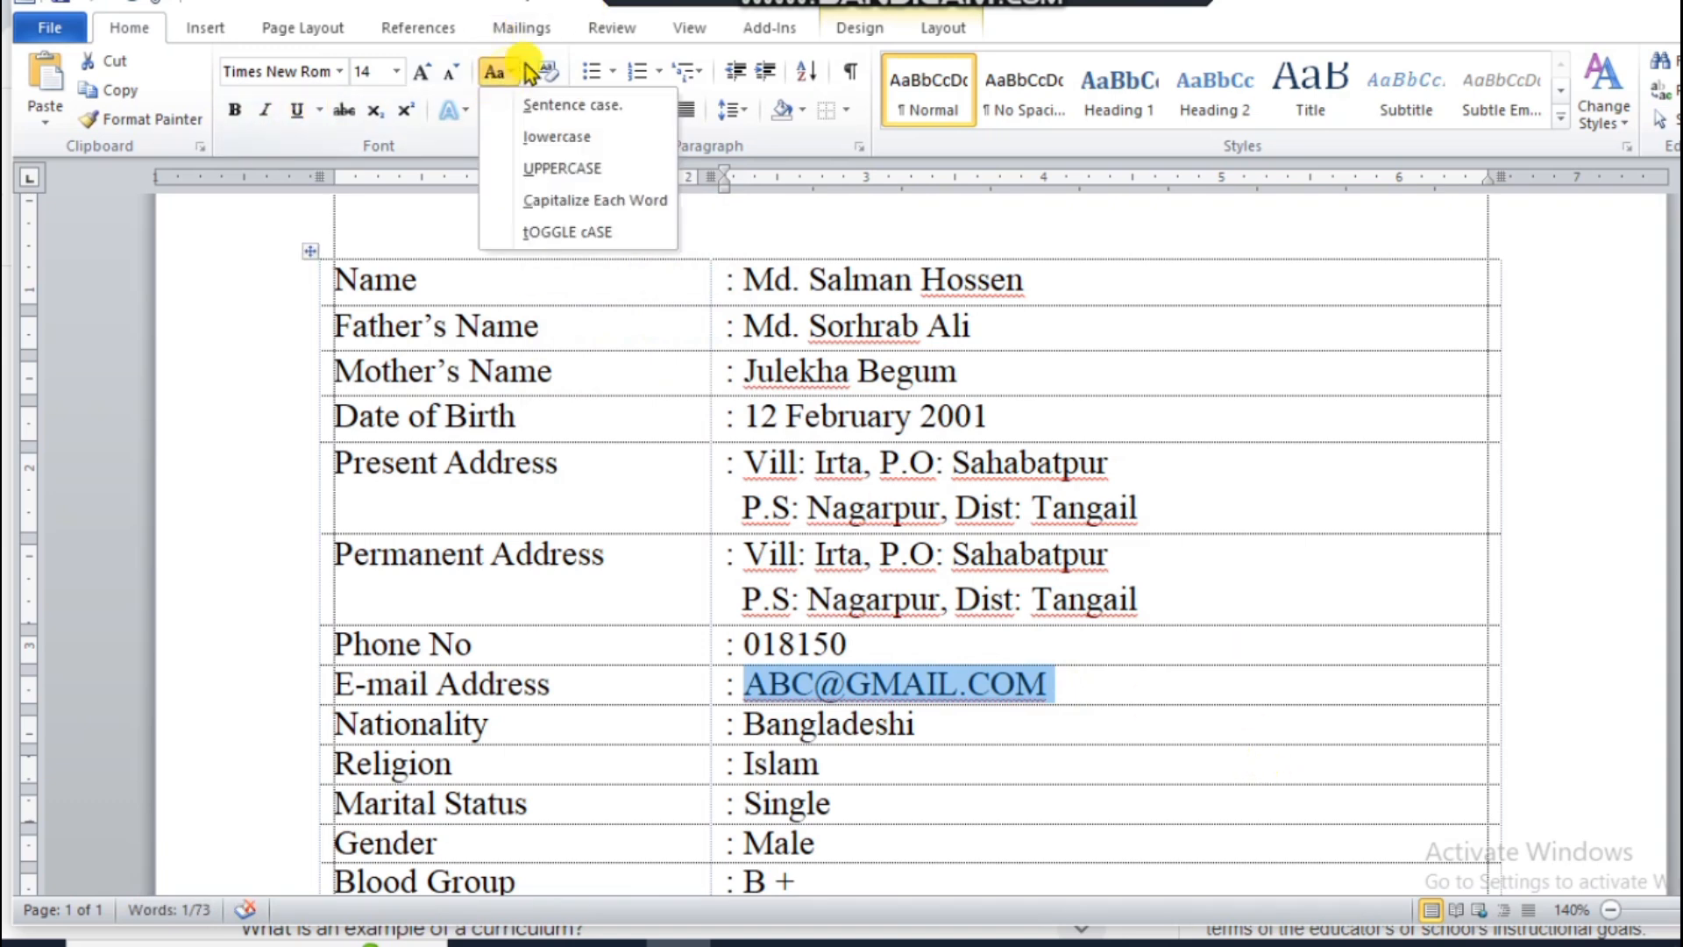
left_click(592, 133)
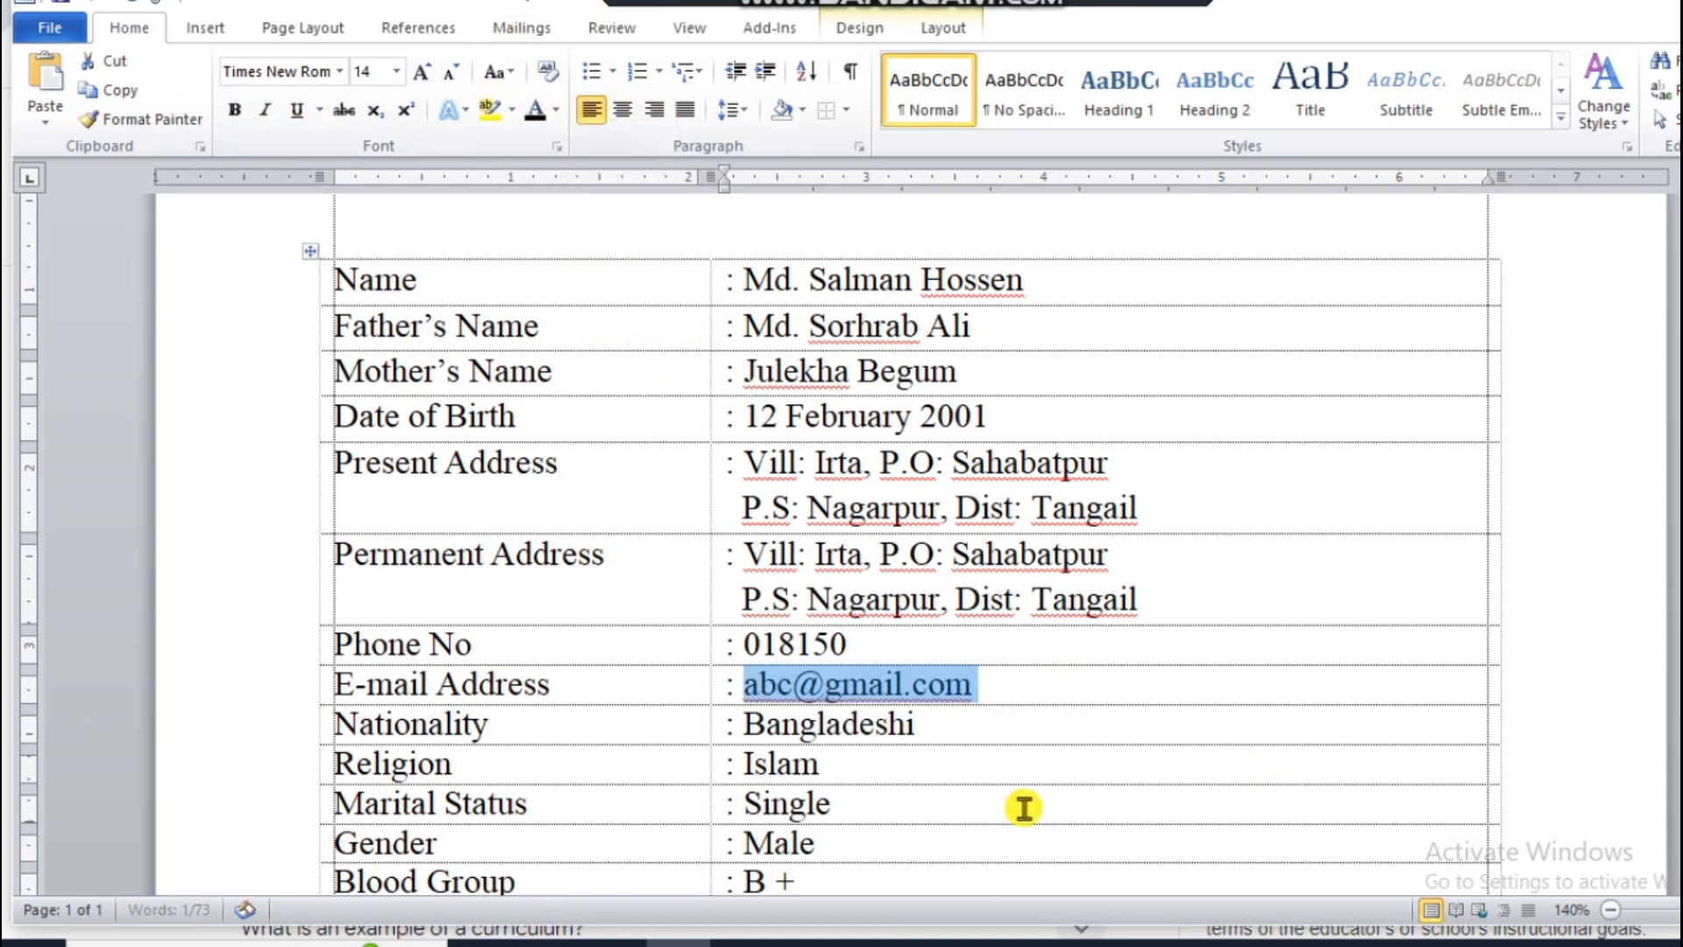
left_click(1058, 692)
Step: Label the empty last table row "Height" and enter ": 5 feet 7 inch" in the second column
scroll(1068, 685, "down", 5)
scroll(1067, 681, "up", 3)
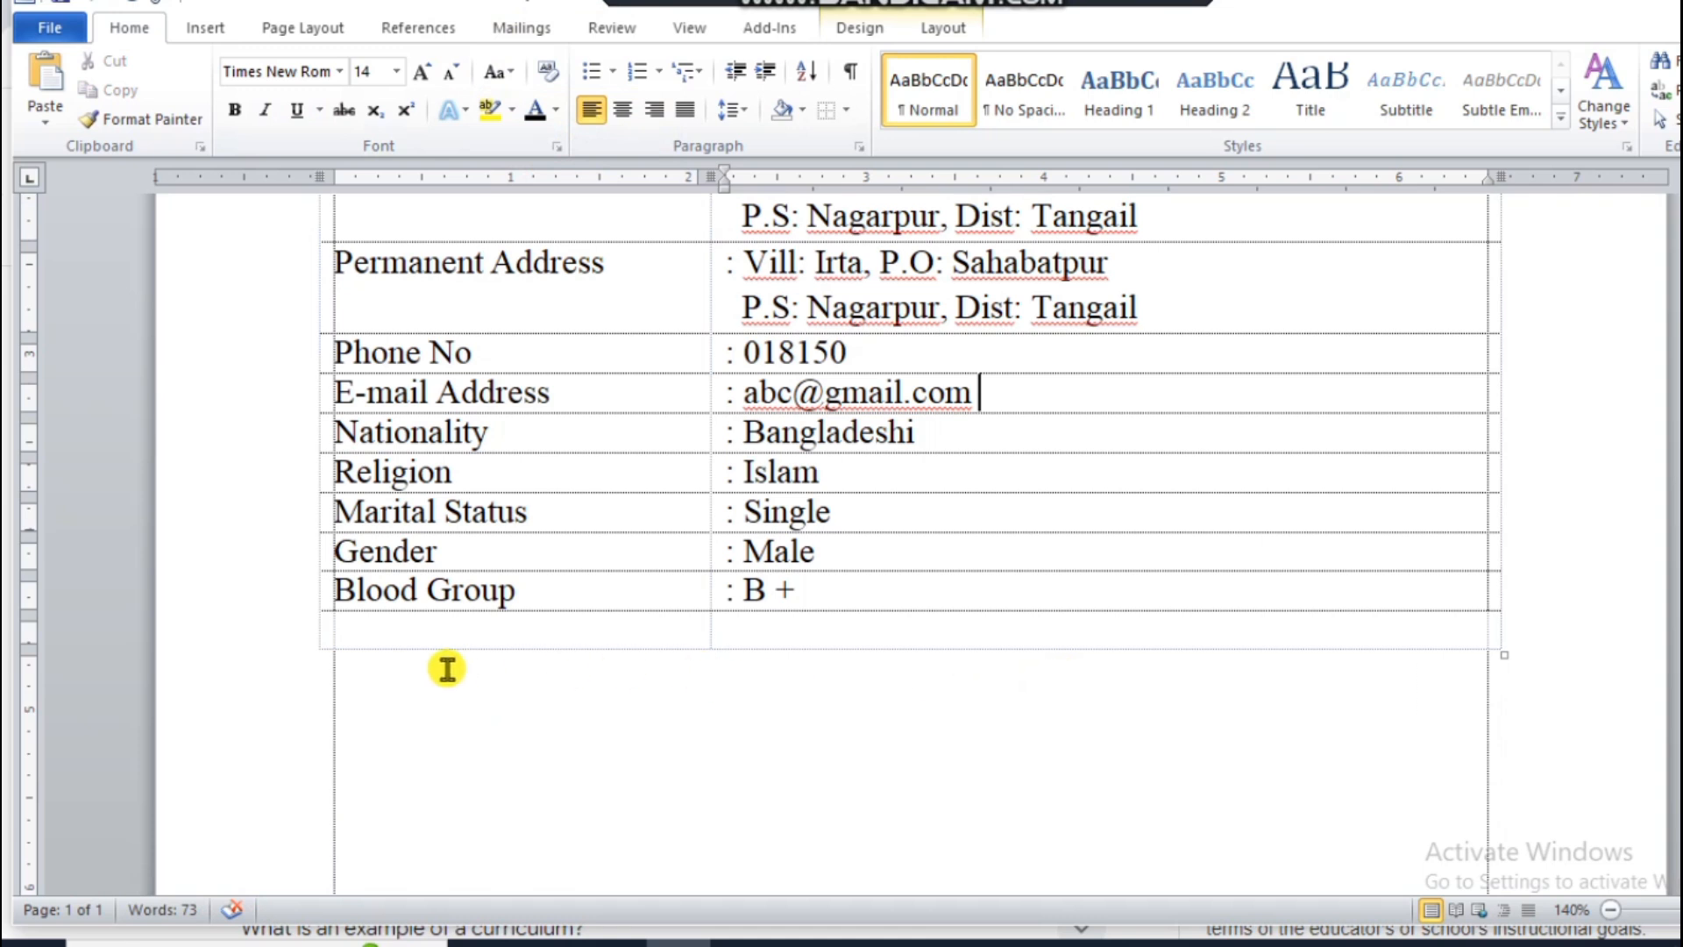
left_click(288, 631)
left_click(425, 642)
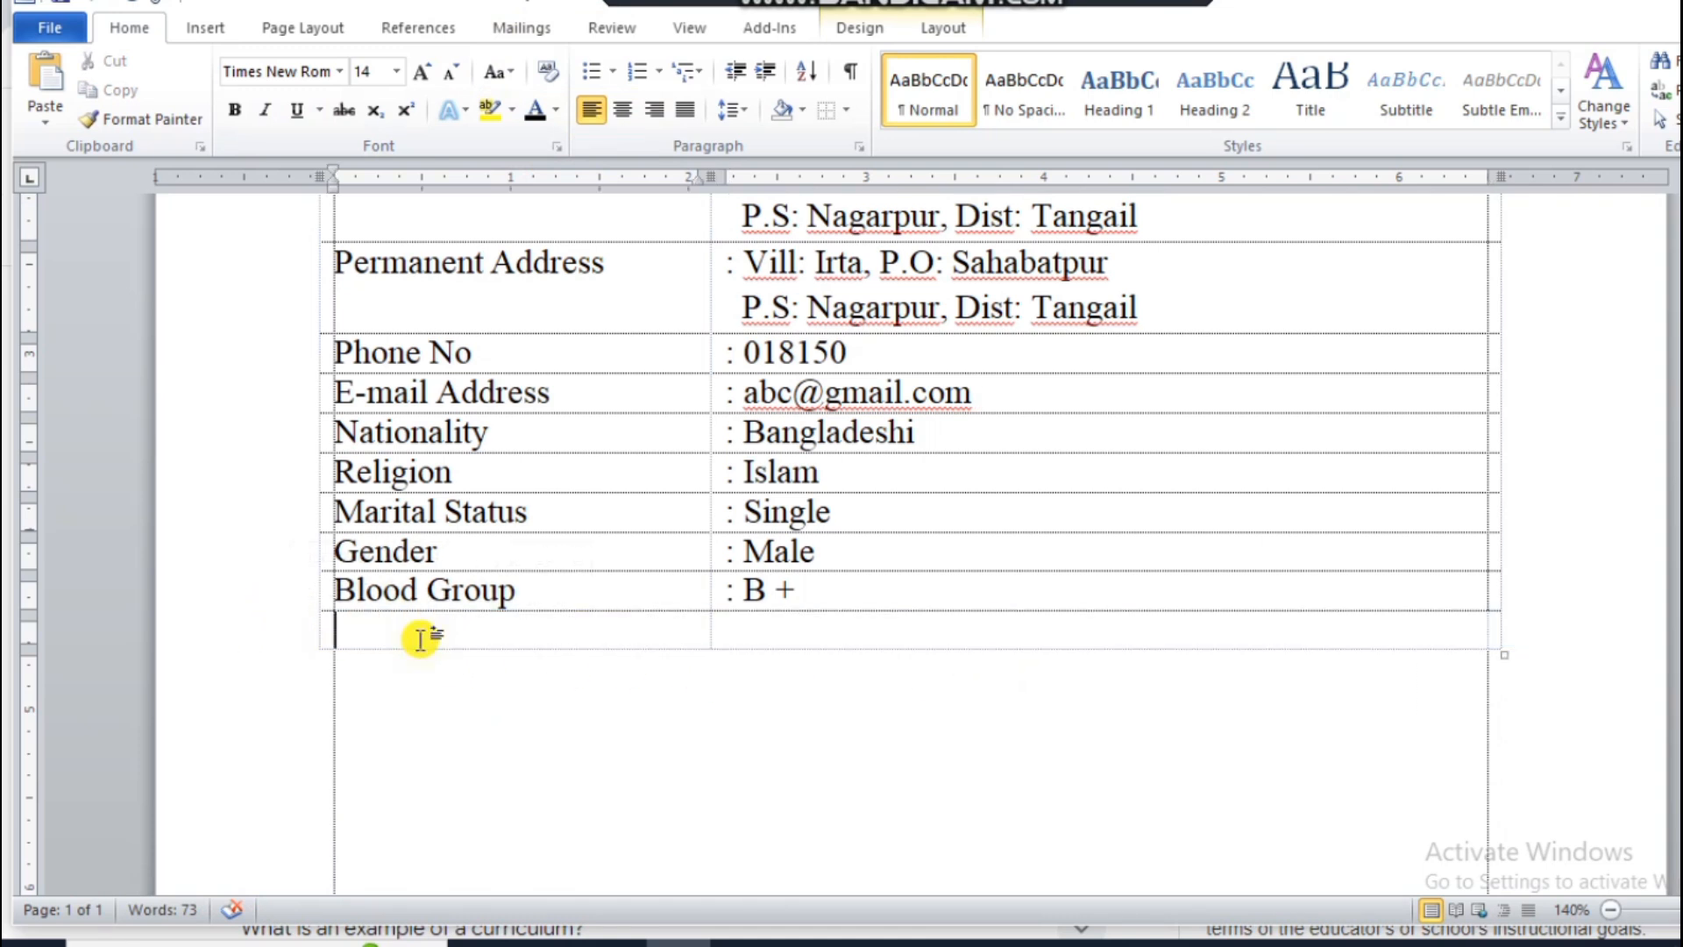
type("Height")
key("Tab")
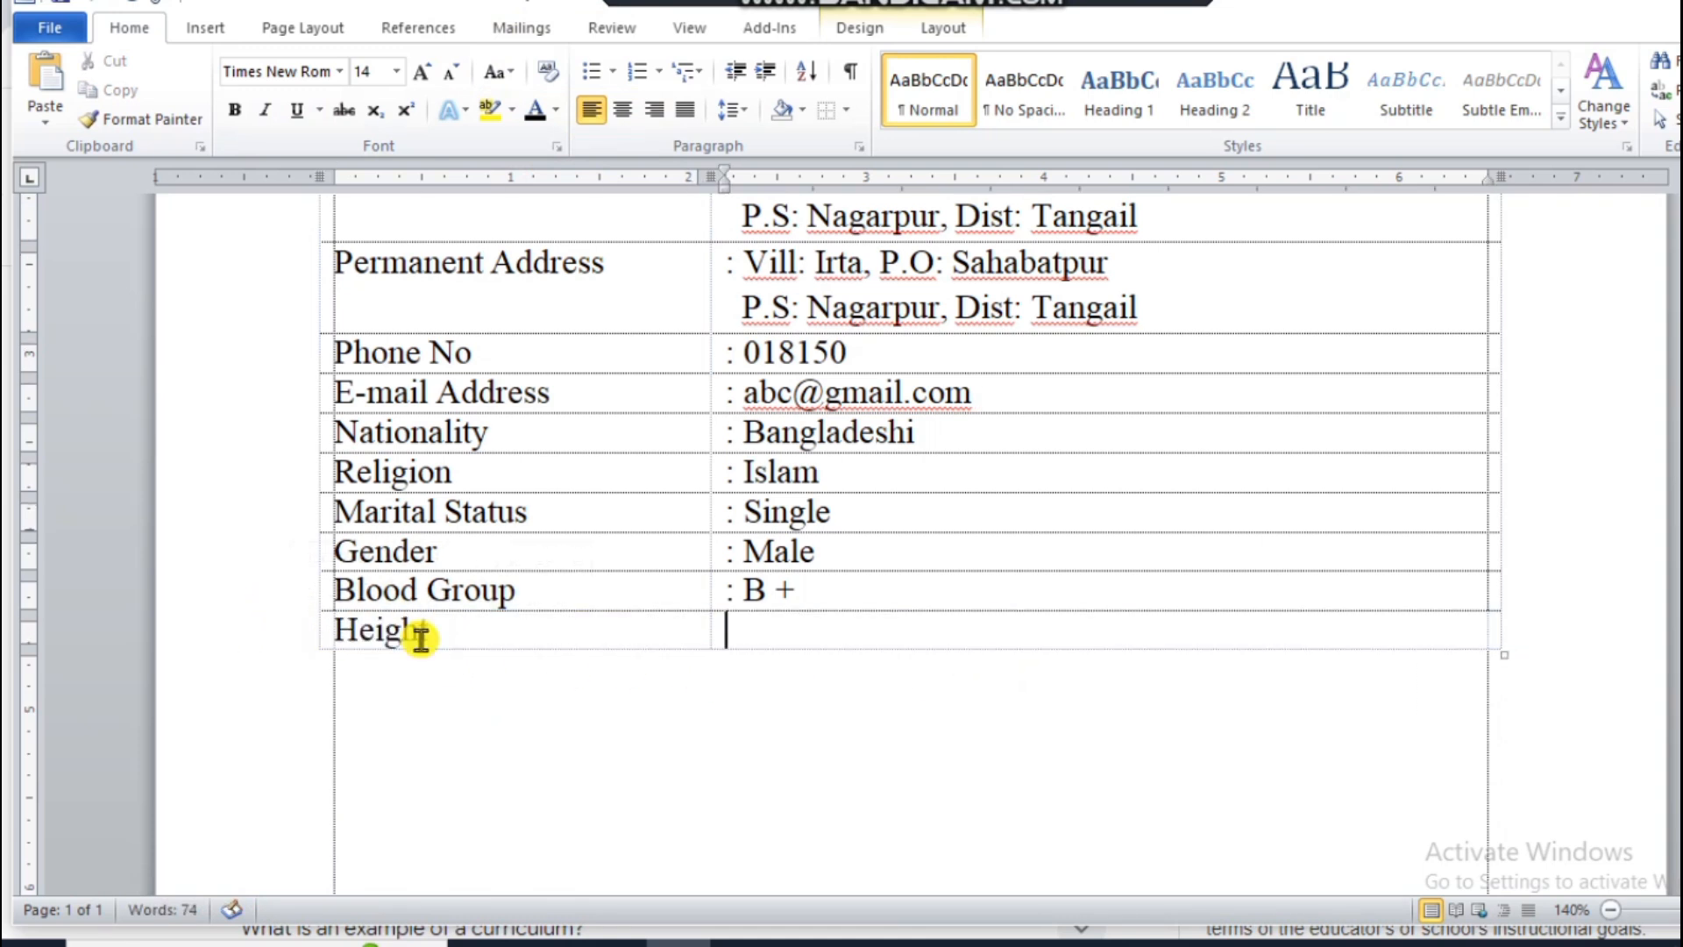
type(": 5 f")
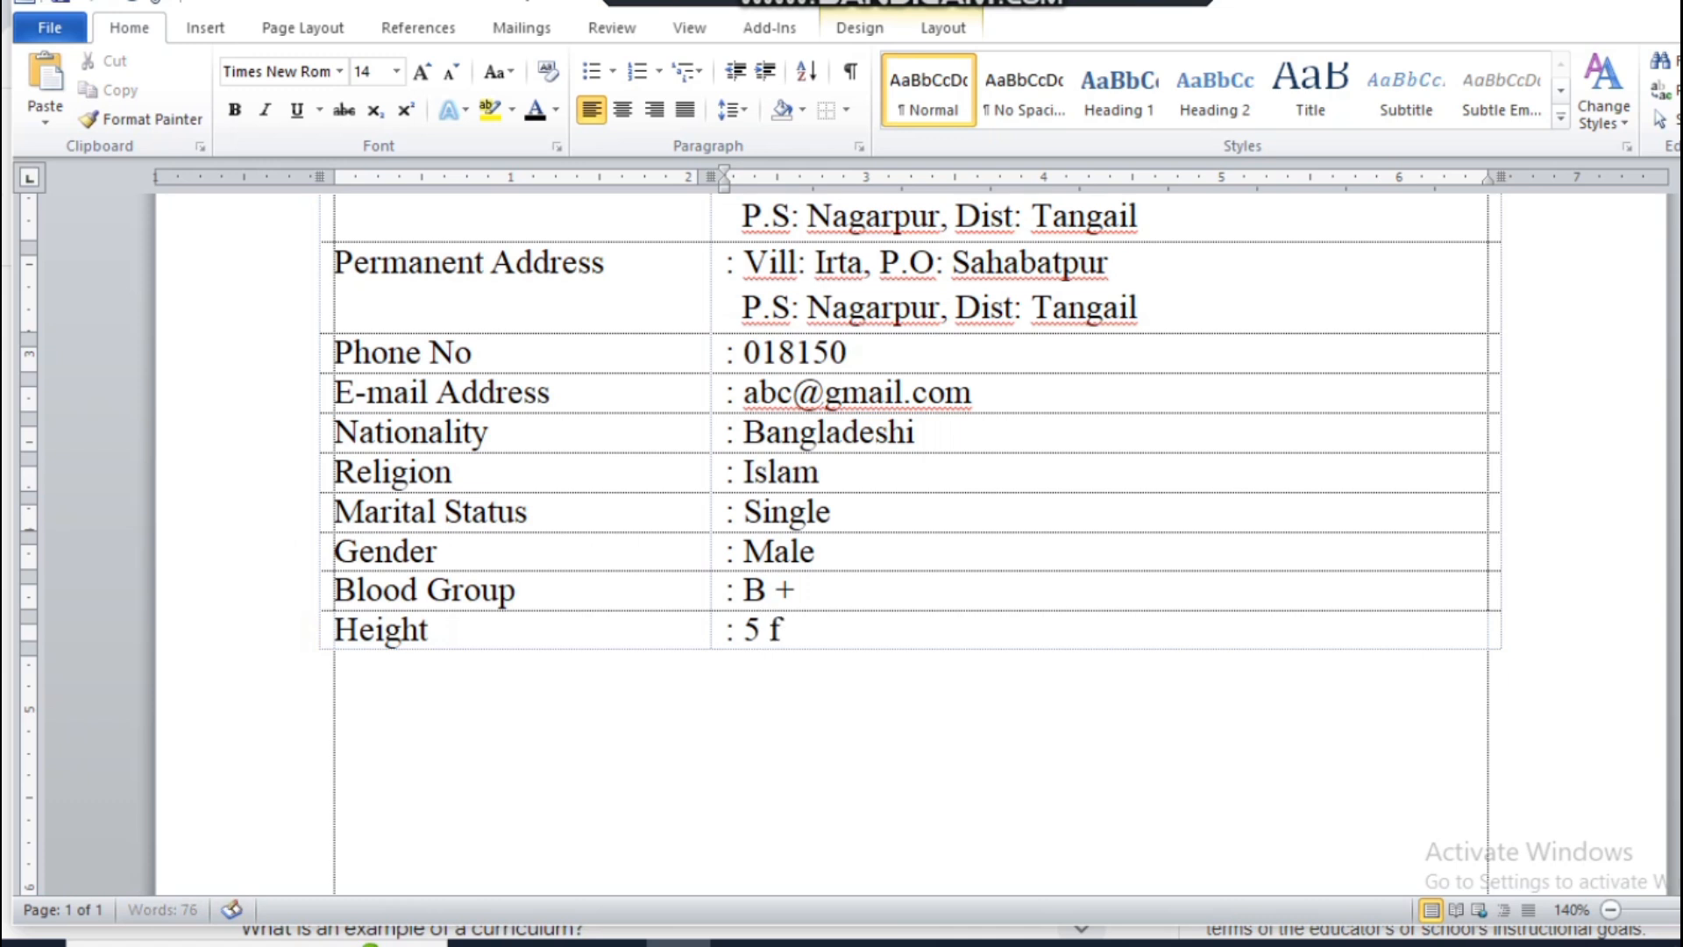
type("eet 7 inch")
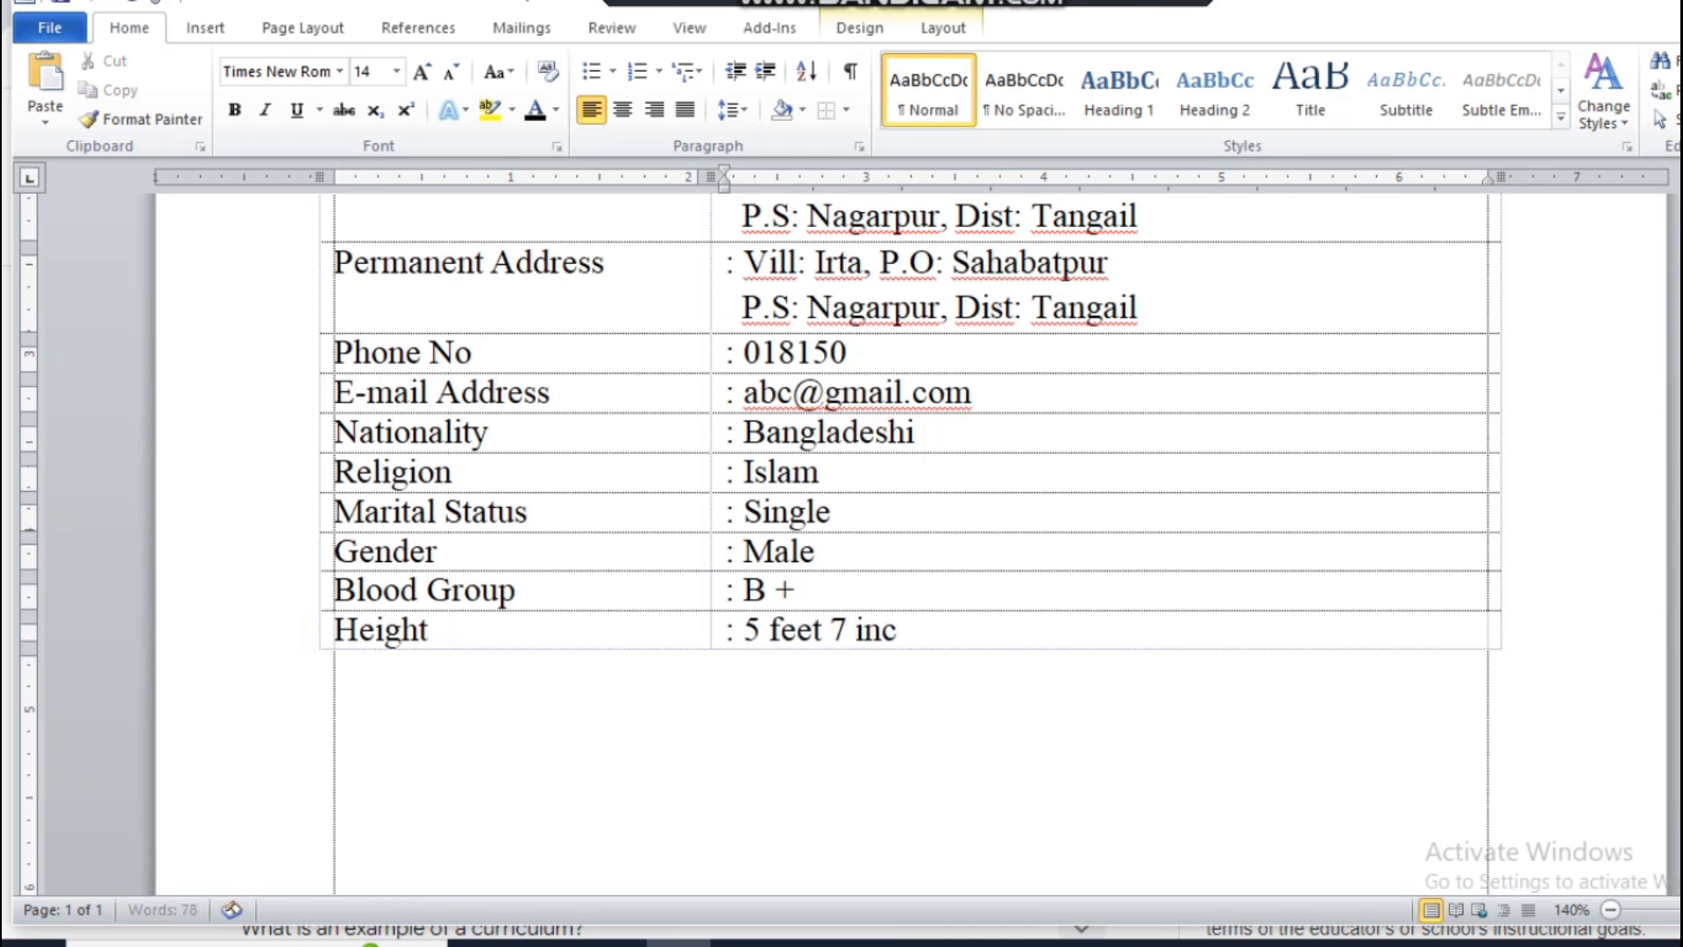
Step: Add a table row labelled "Weight" and enter ": 70 KG" in the second column
key("Tab")
type("Wei")
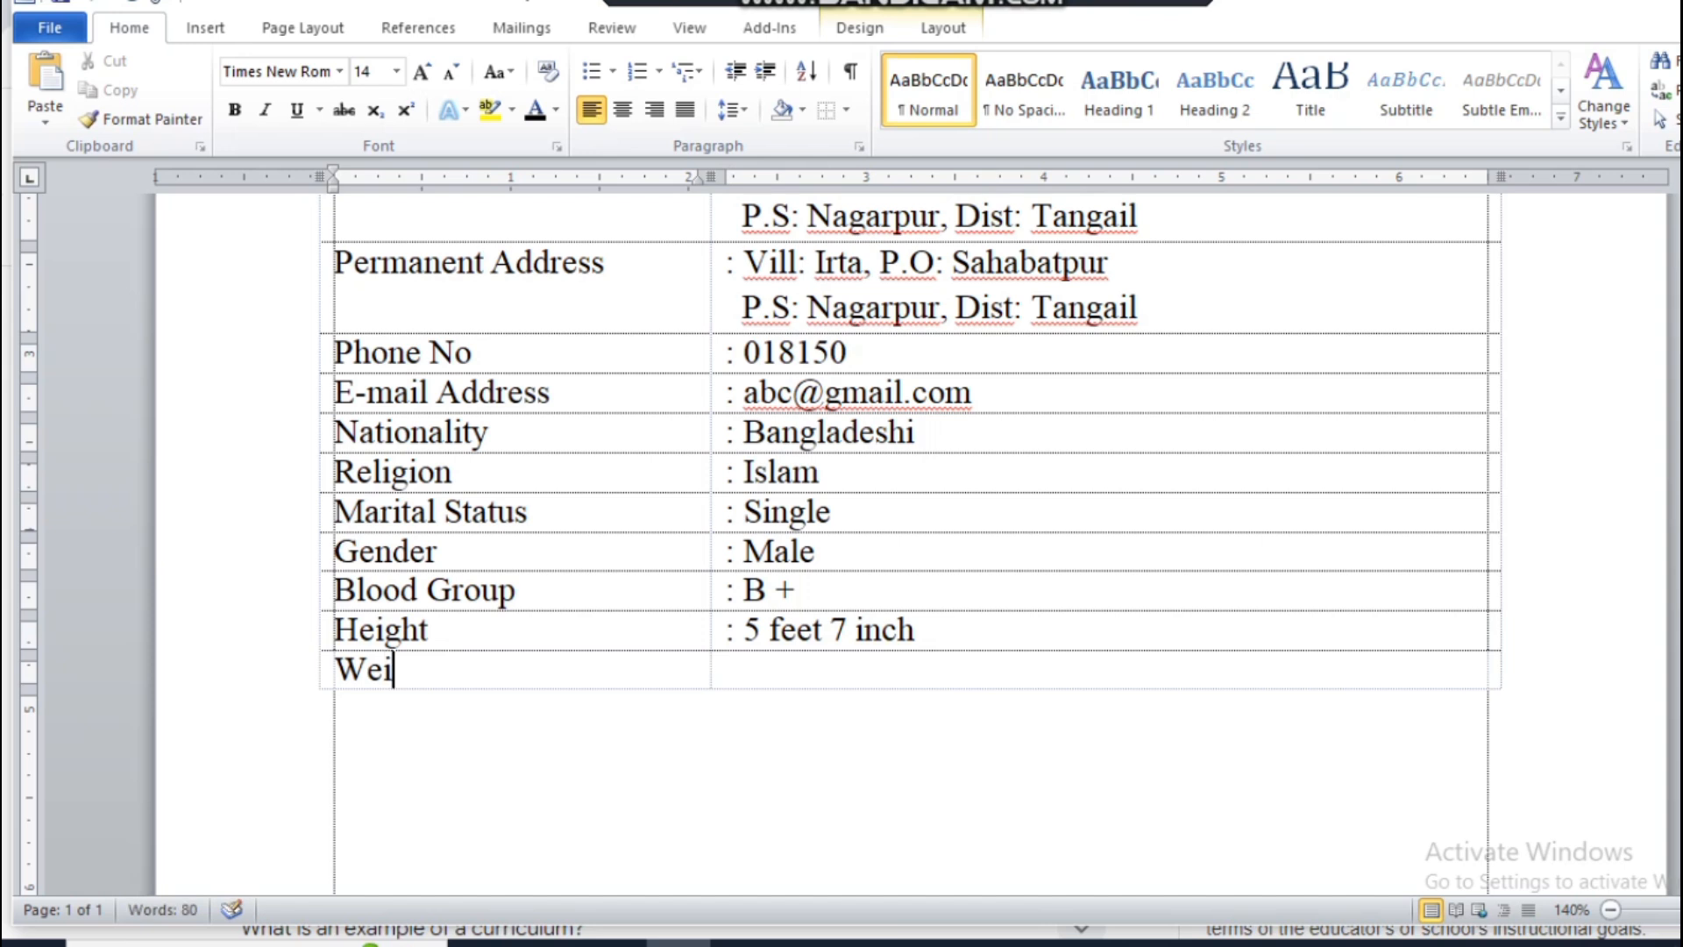
type("ght")
key("Tab")
type(": ")
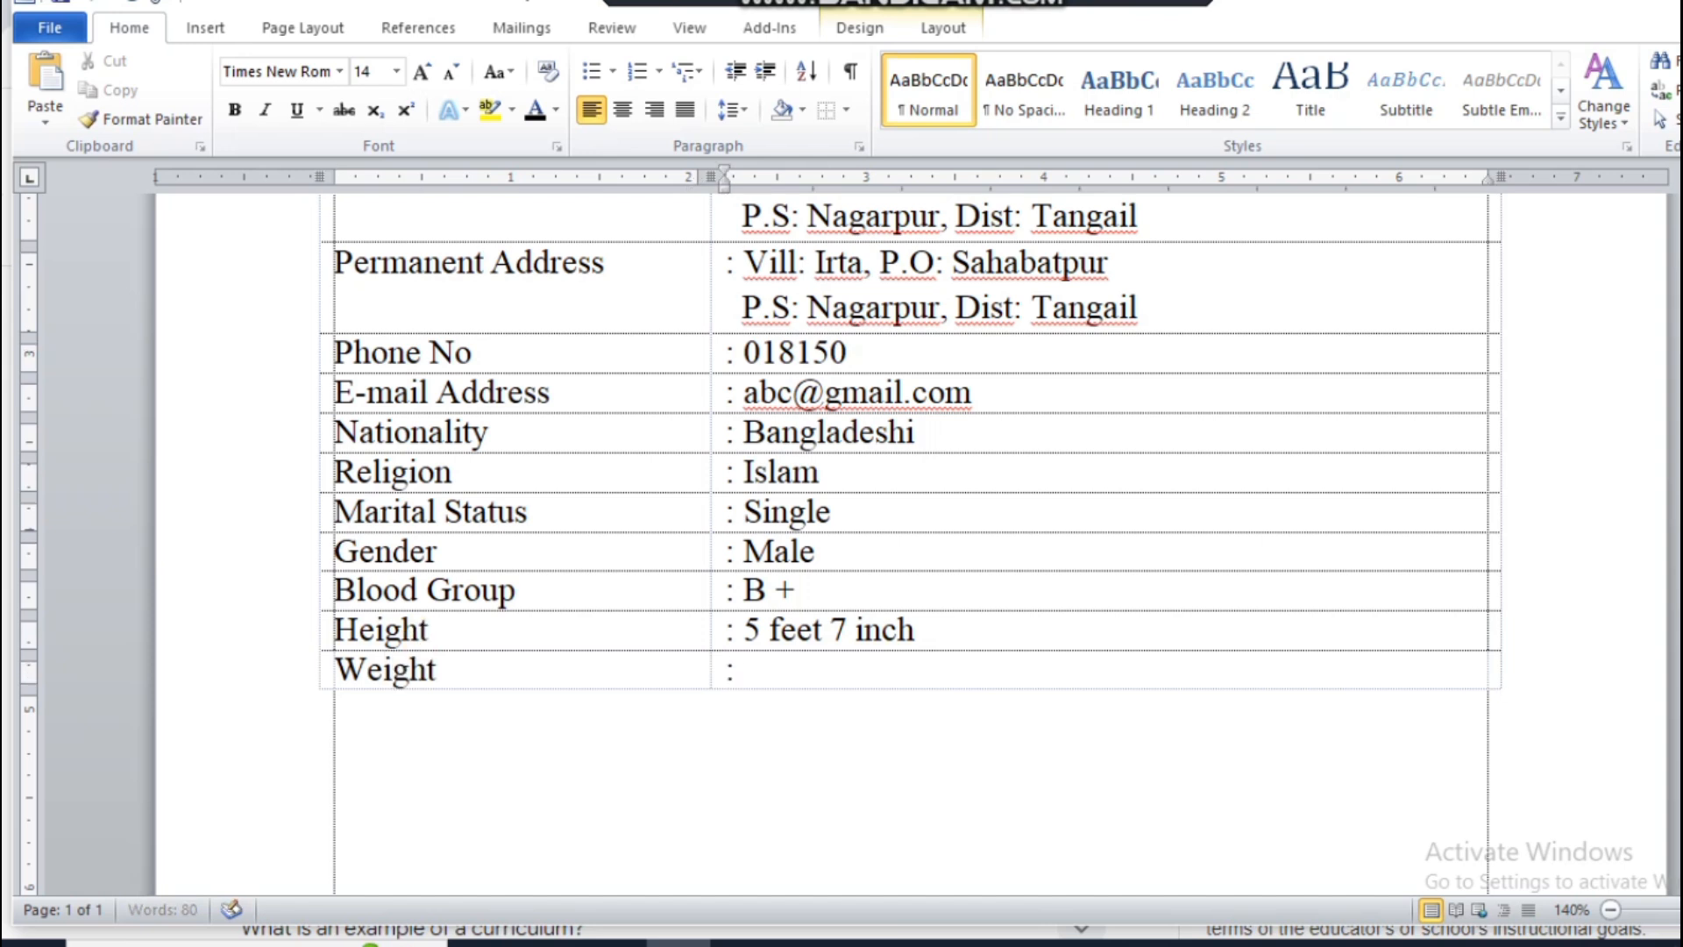
type("70 KG")
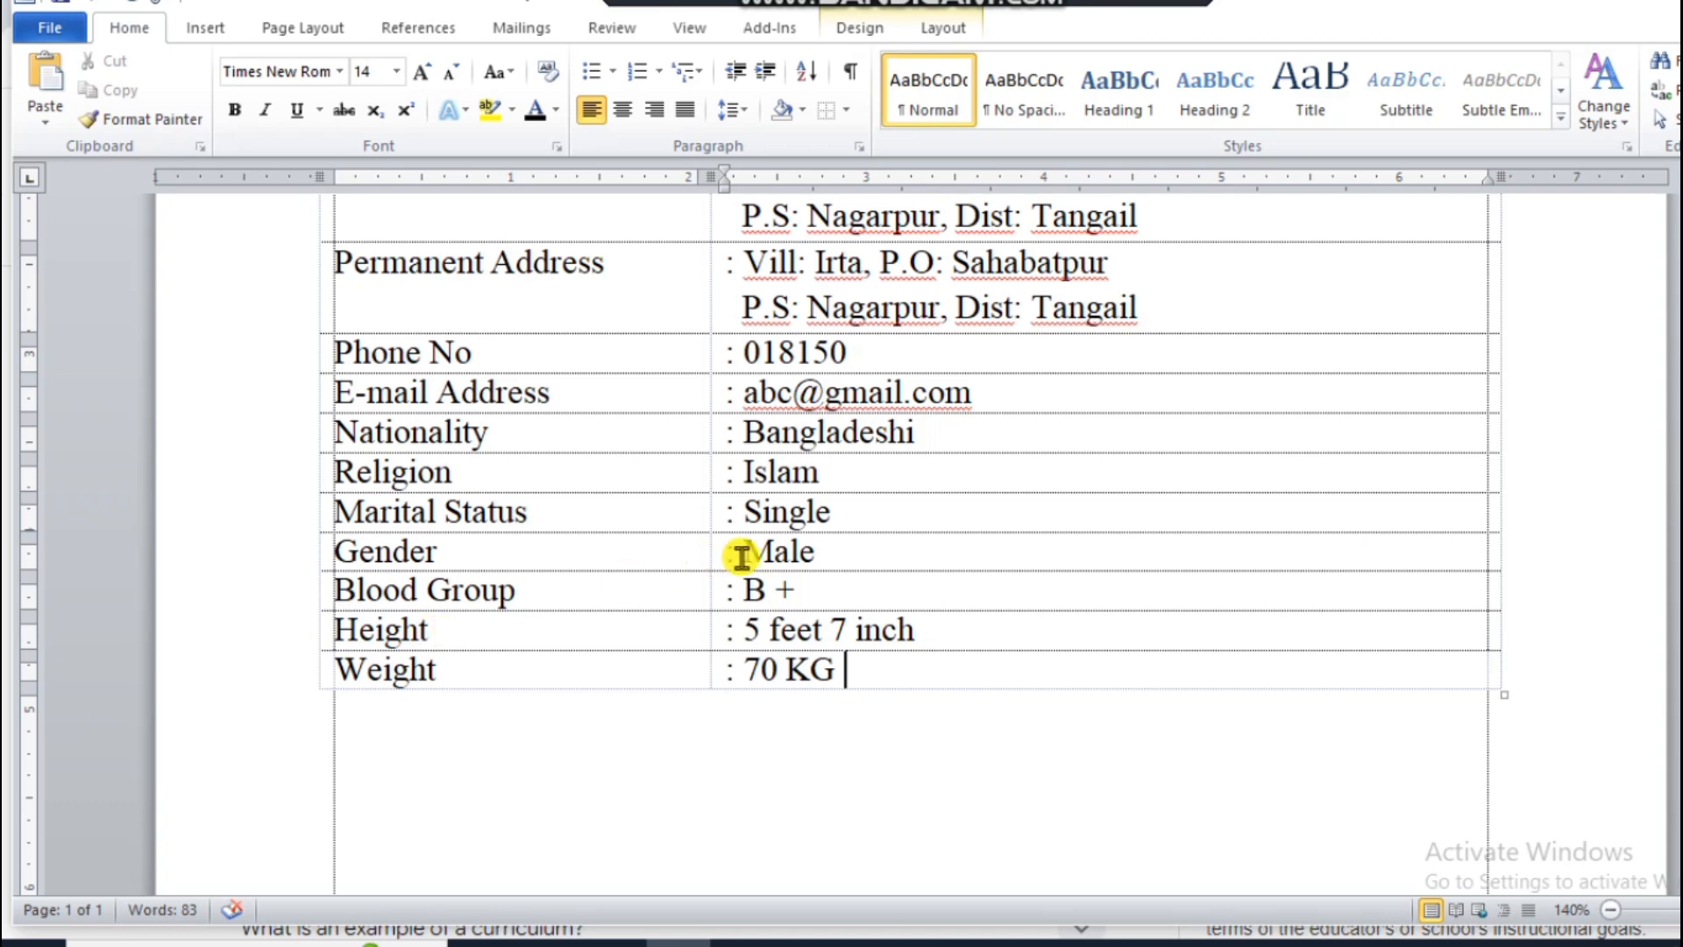
Step: Add the heading text "Educational Qualification" on the line below the personal details table
scroll(740, 550, "up", 7)
scroll(739, 539, "down", 2)
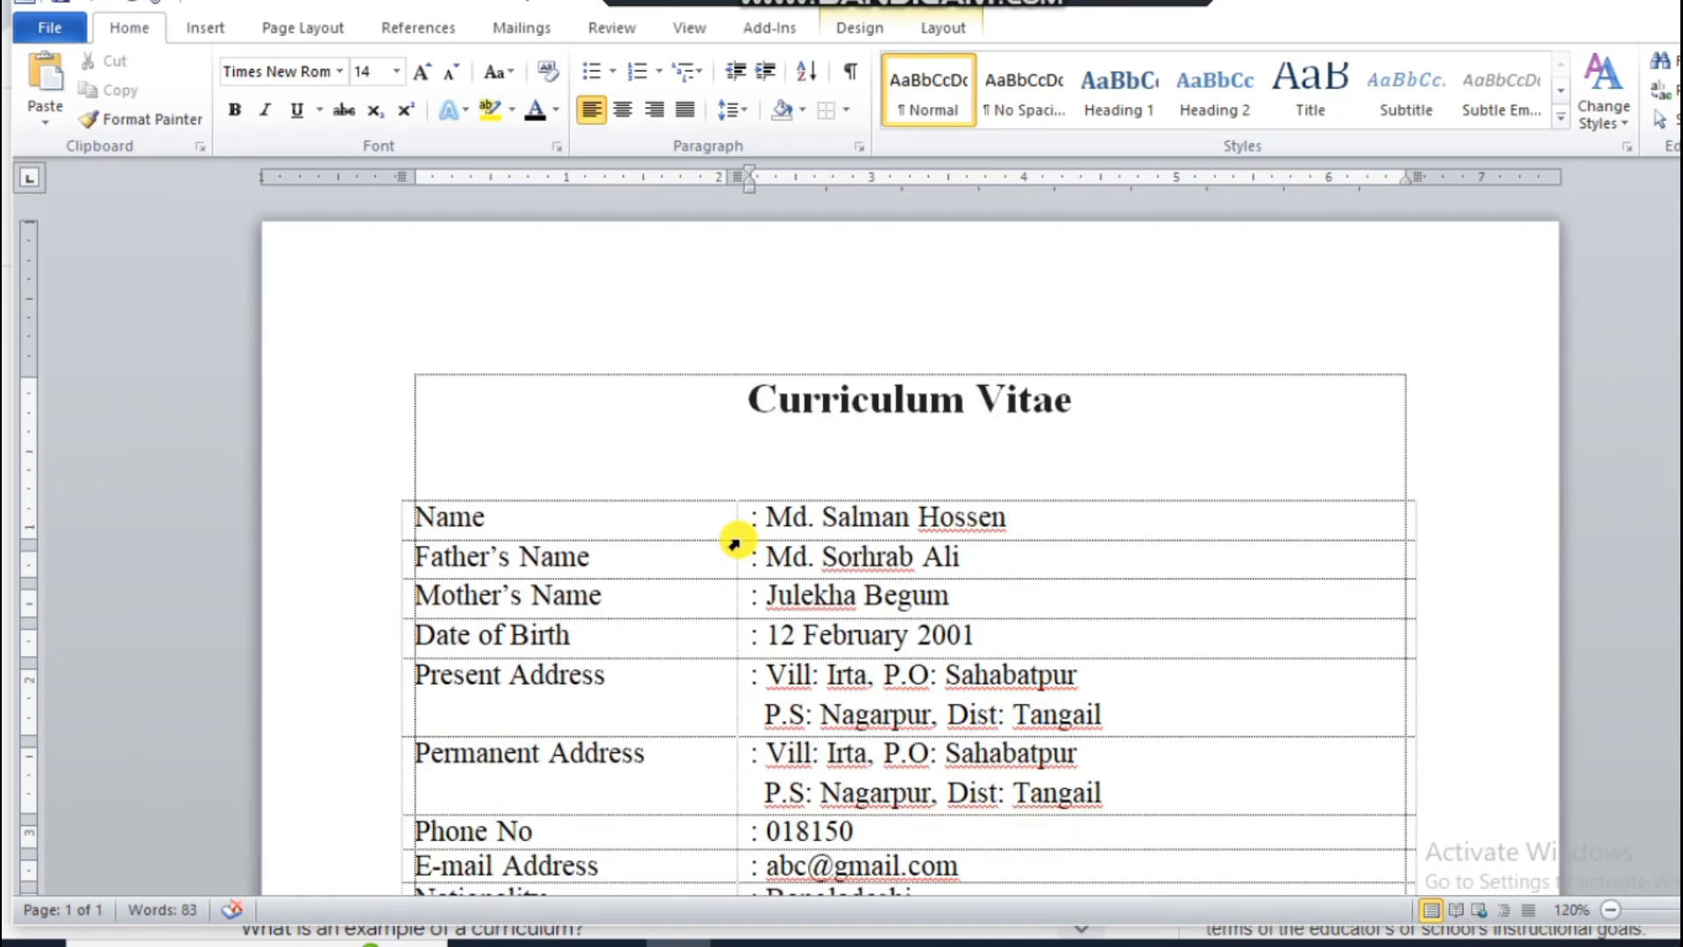
scroll(739, 539, "up", 2)
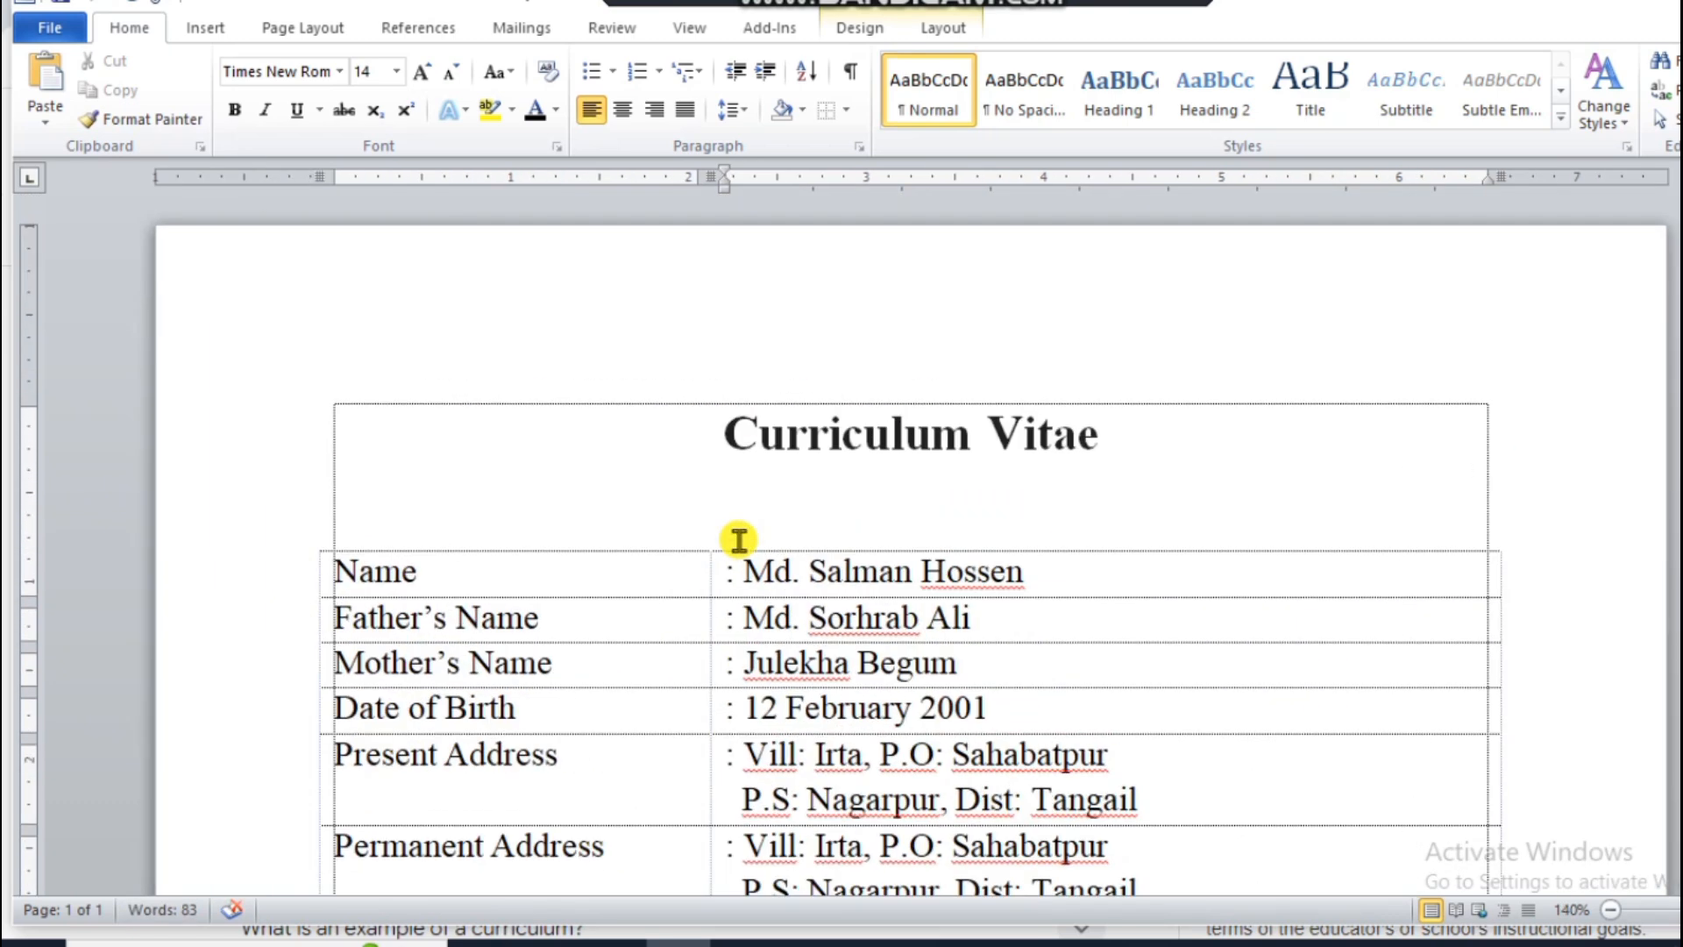
scroll(739, 539, "down", 5)
left_click(338, 732)
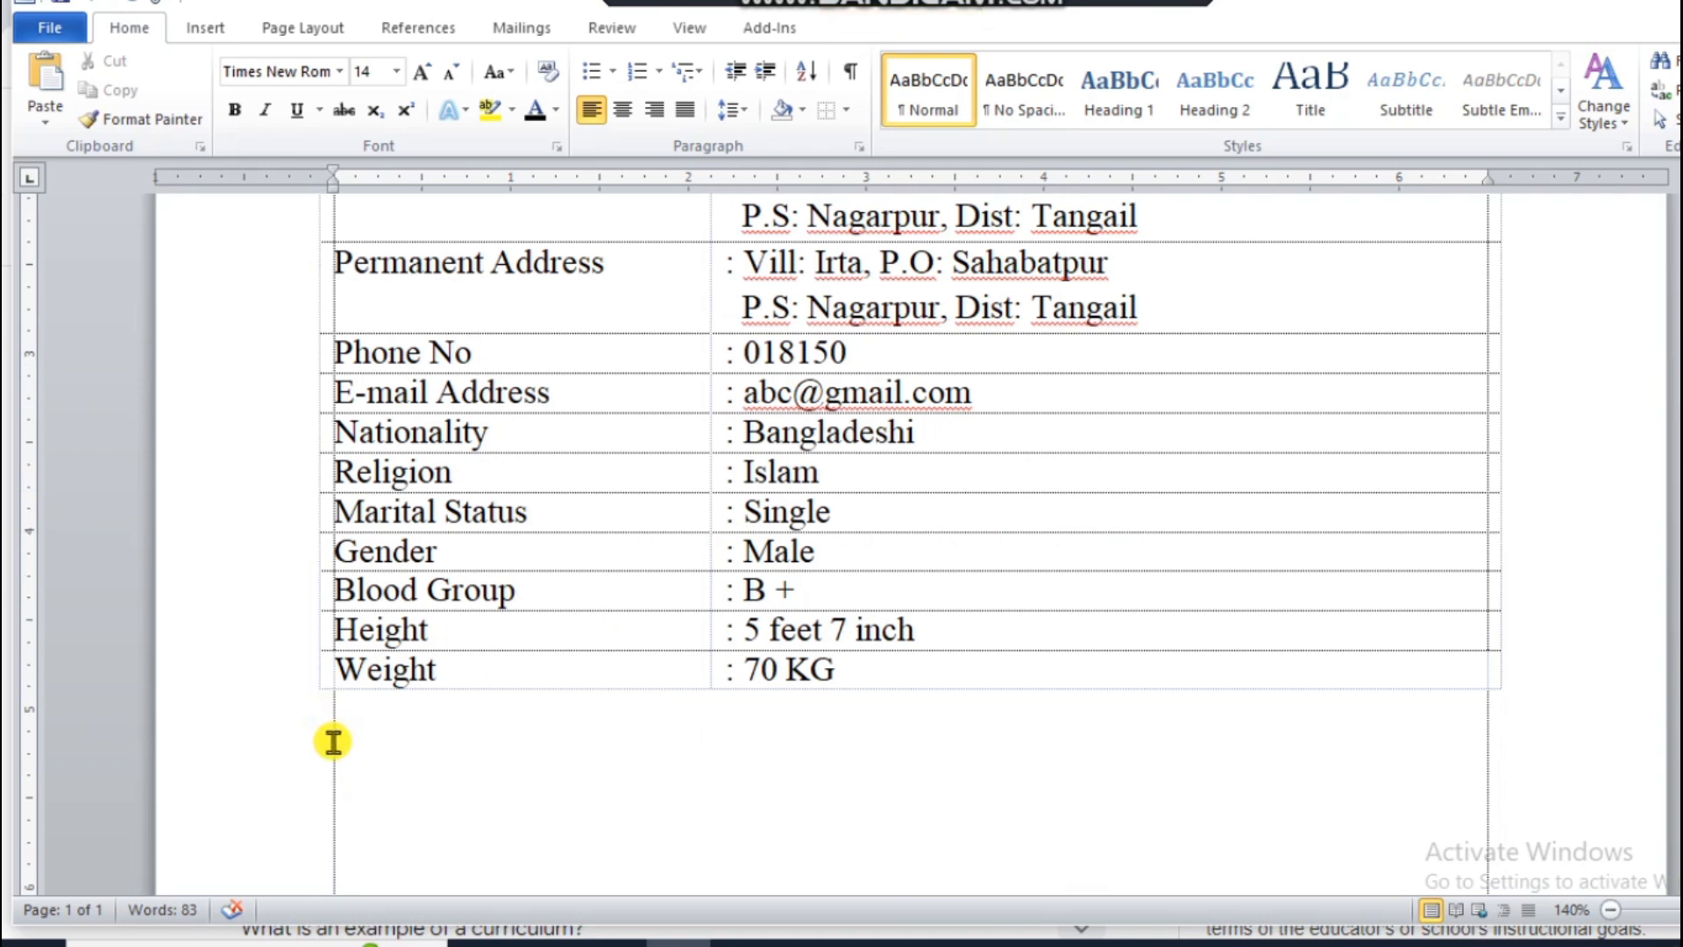
key("Return")
key("Return")
key("Return")
key("Return")
key("Return")
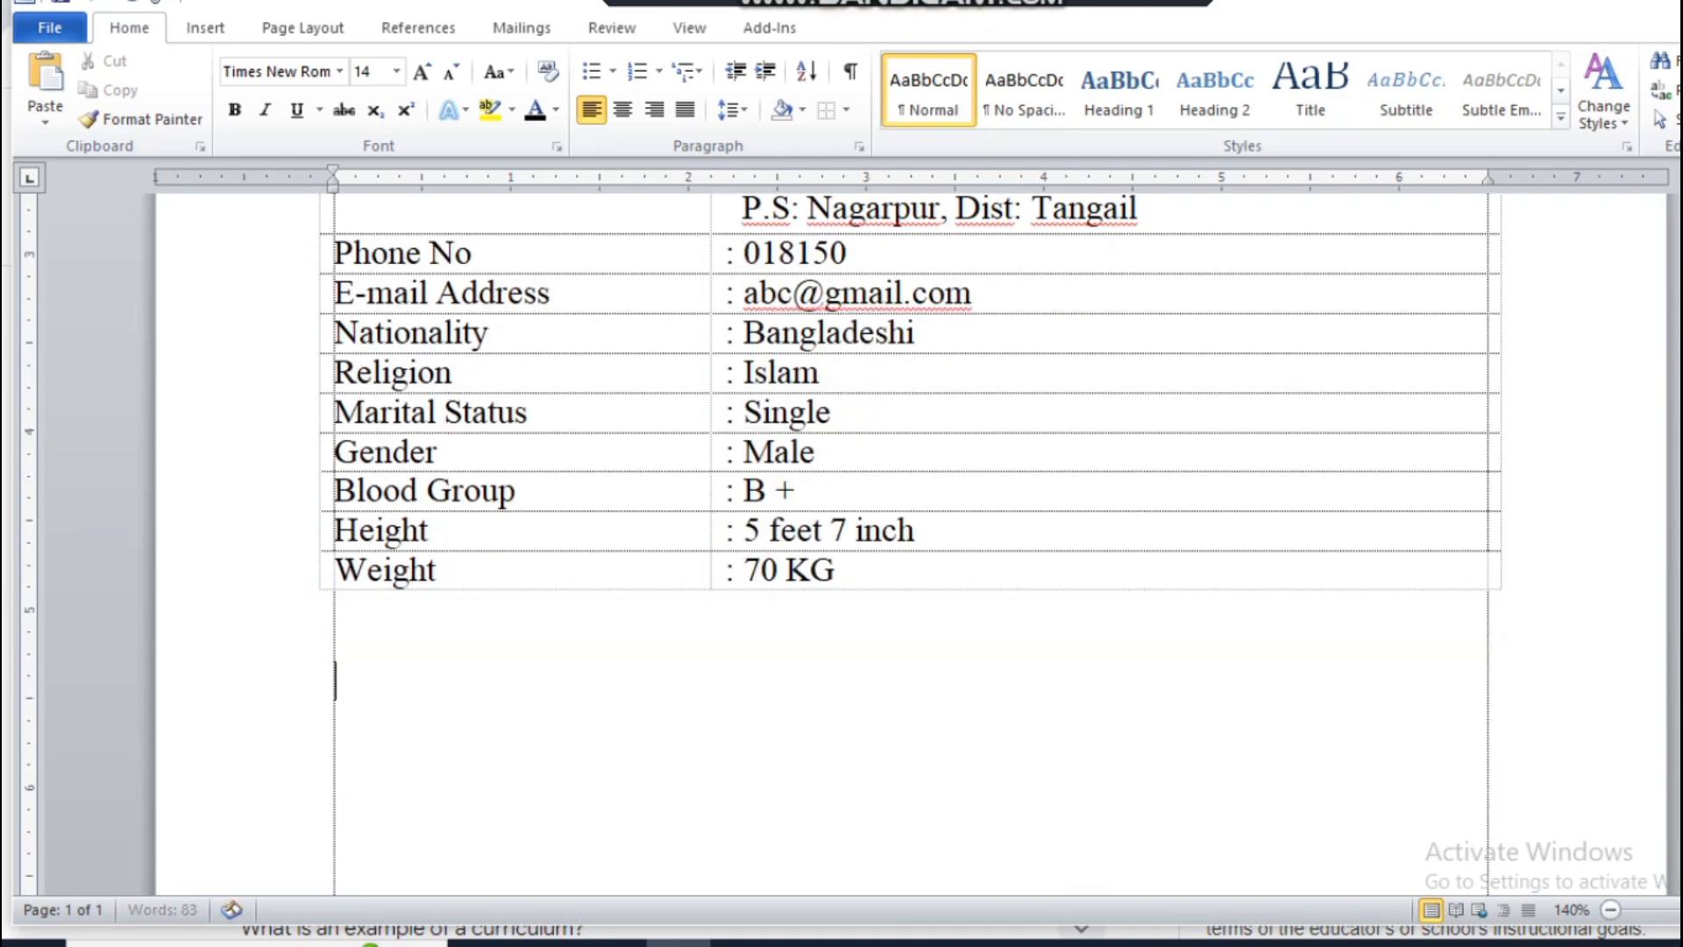
type("Educational ")
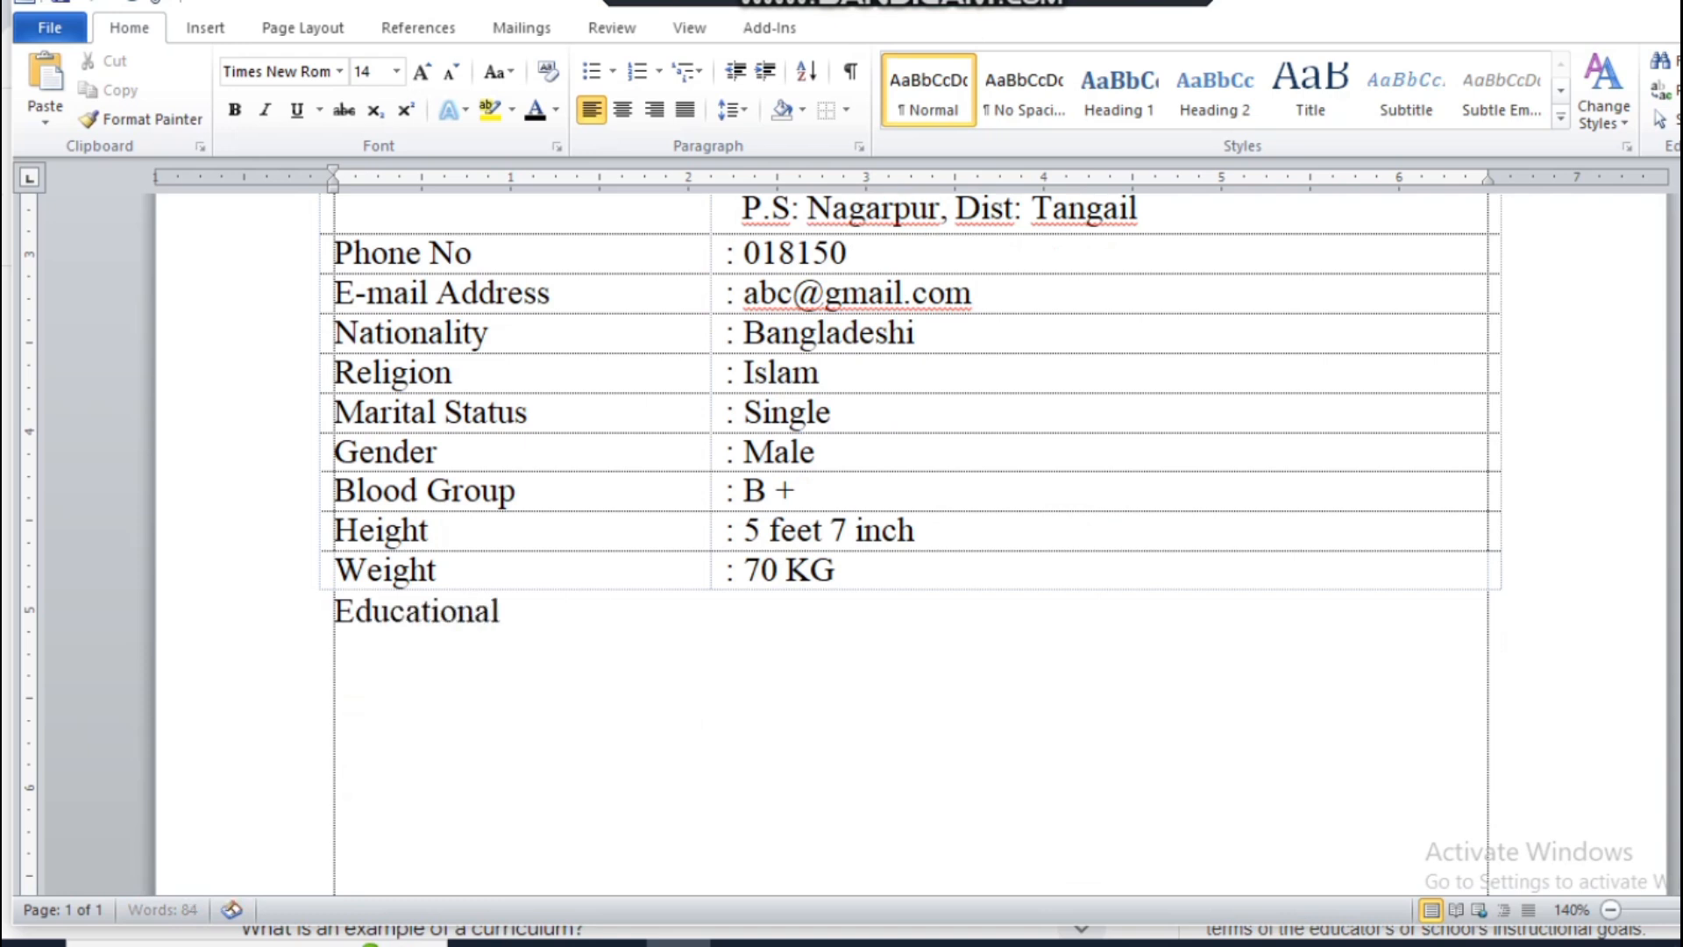
type("Qualification")
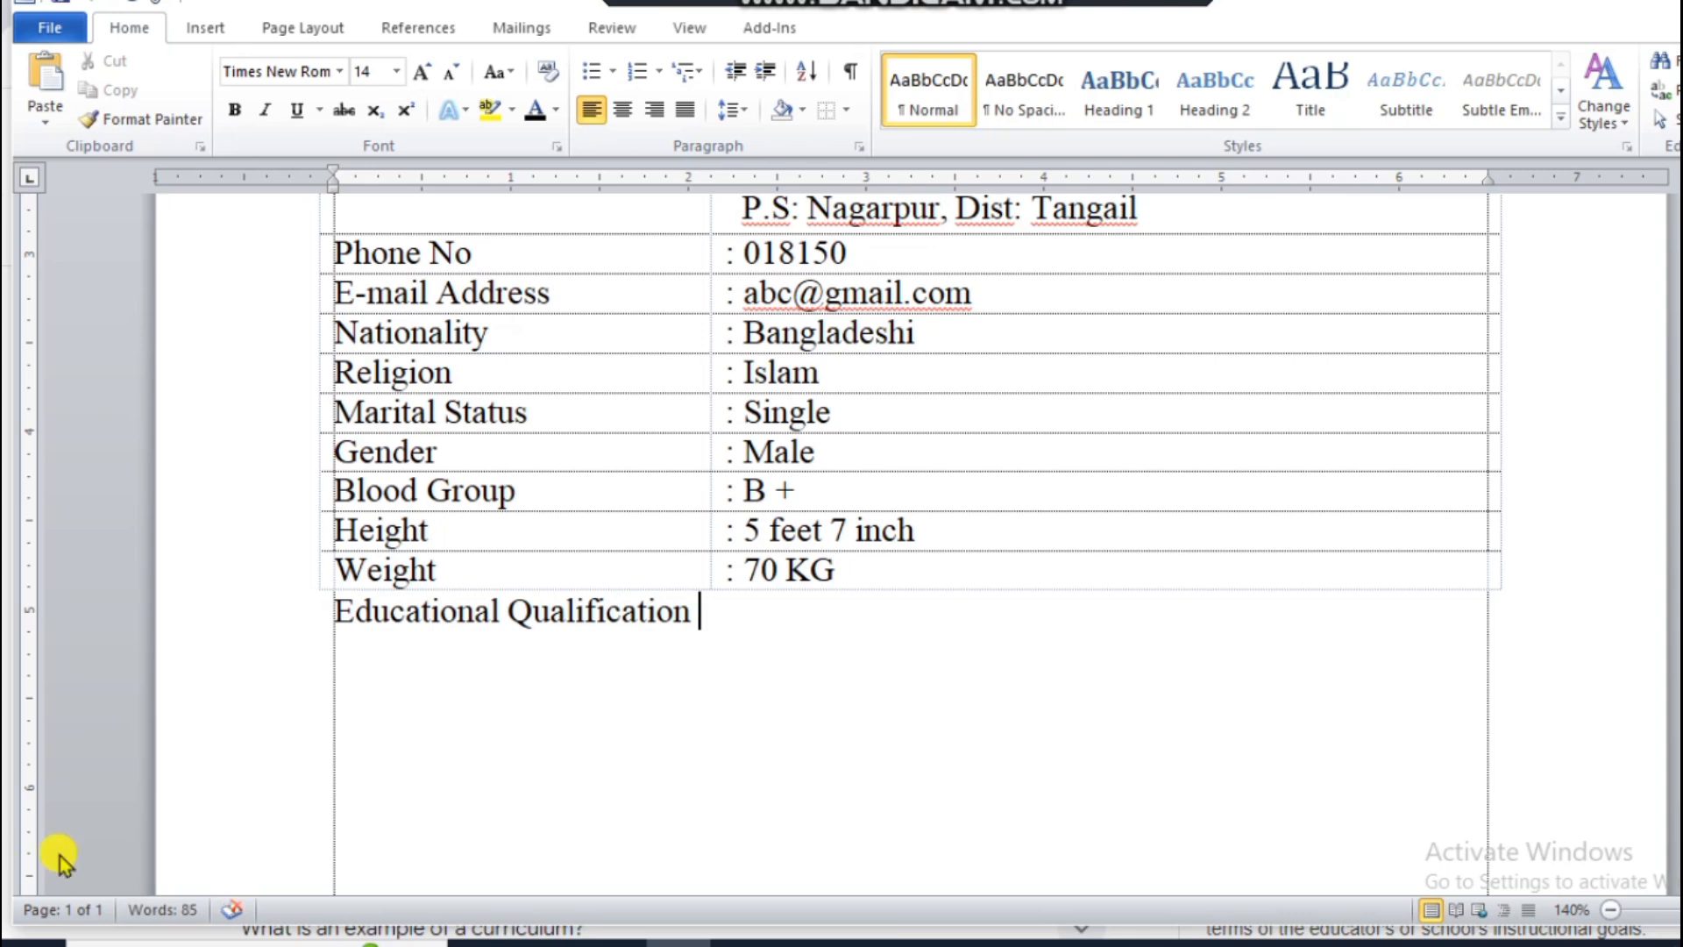
left_click(263, 612)
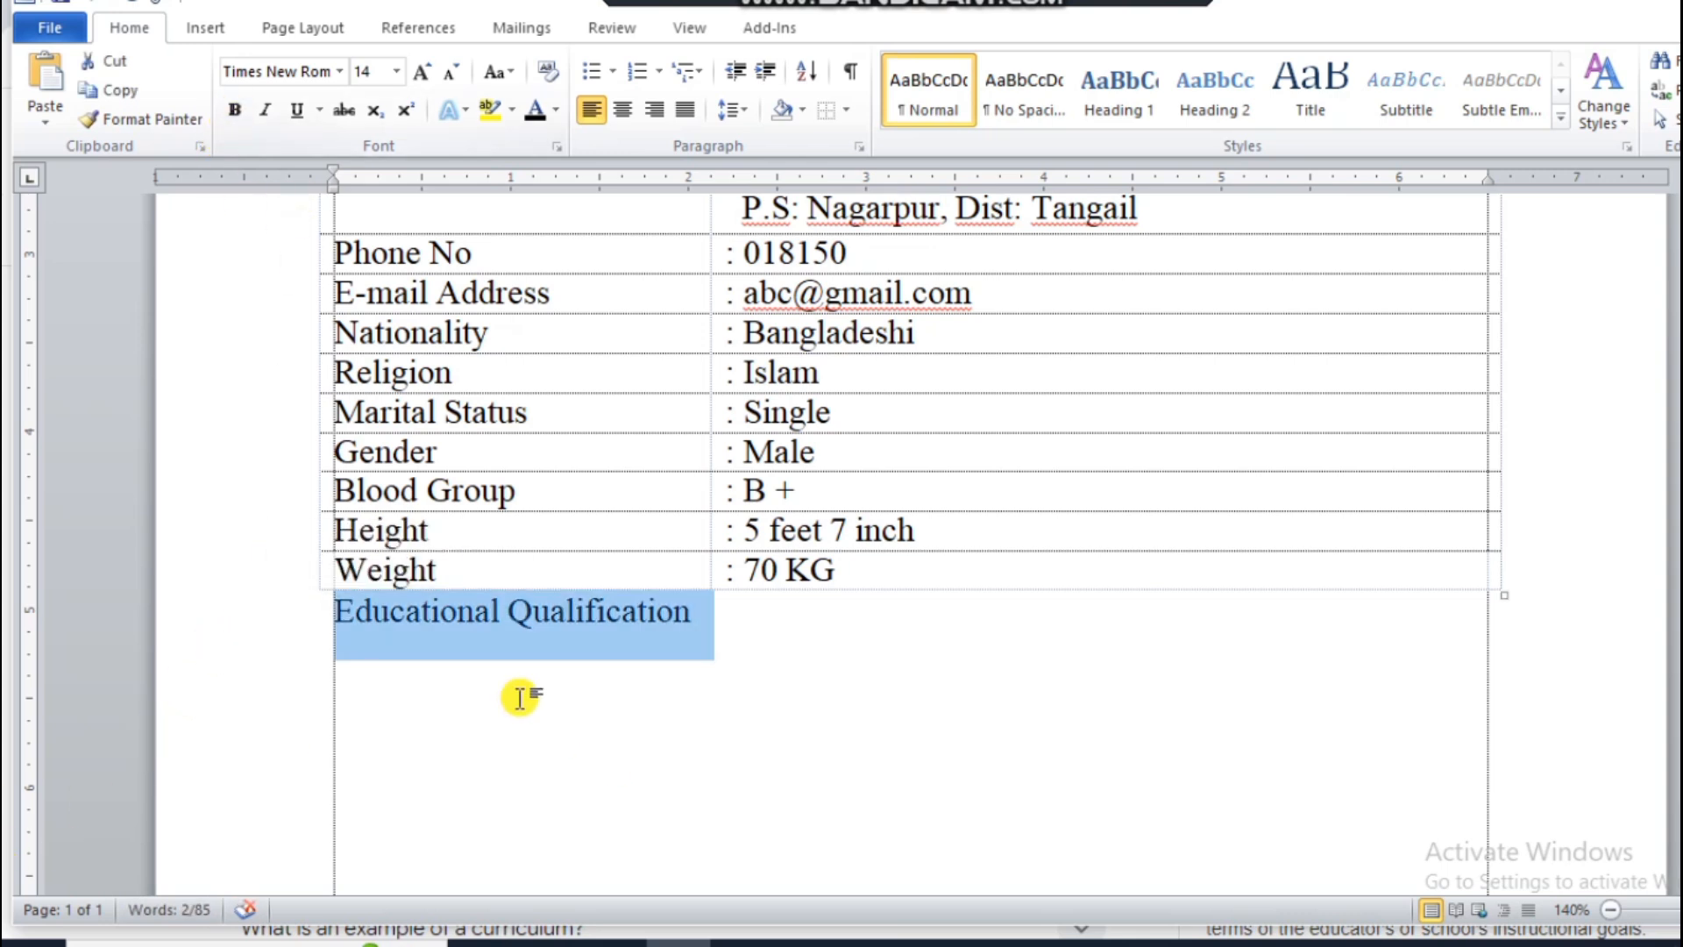
left_click(333, 671)
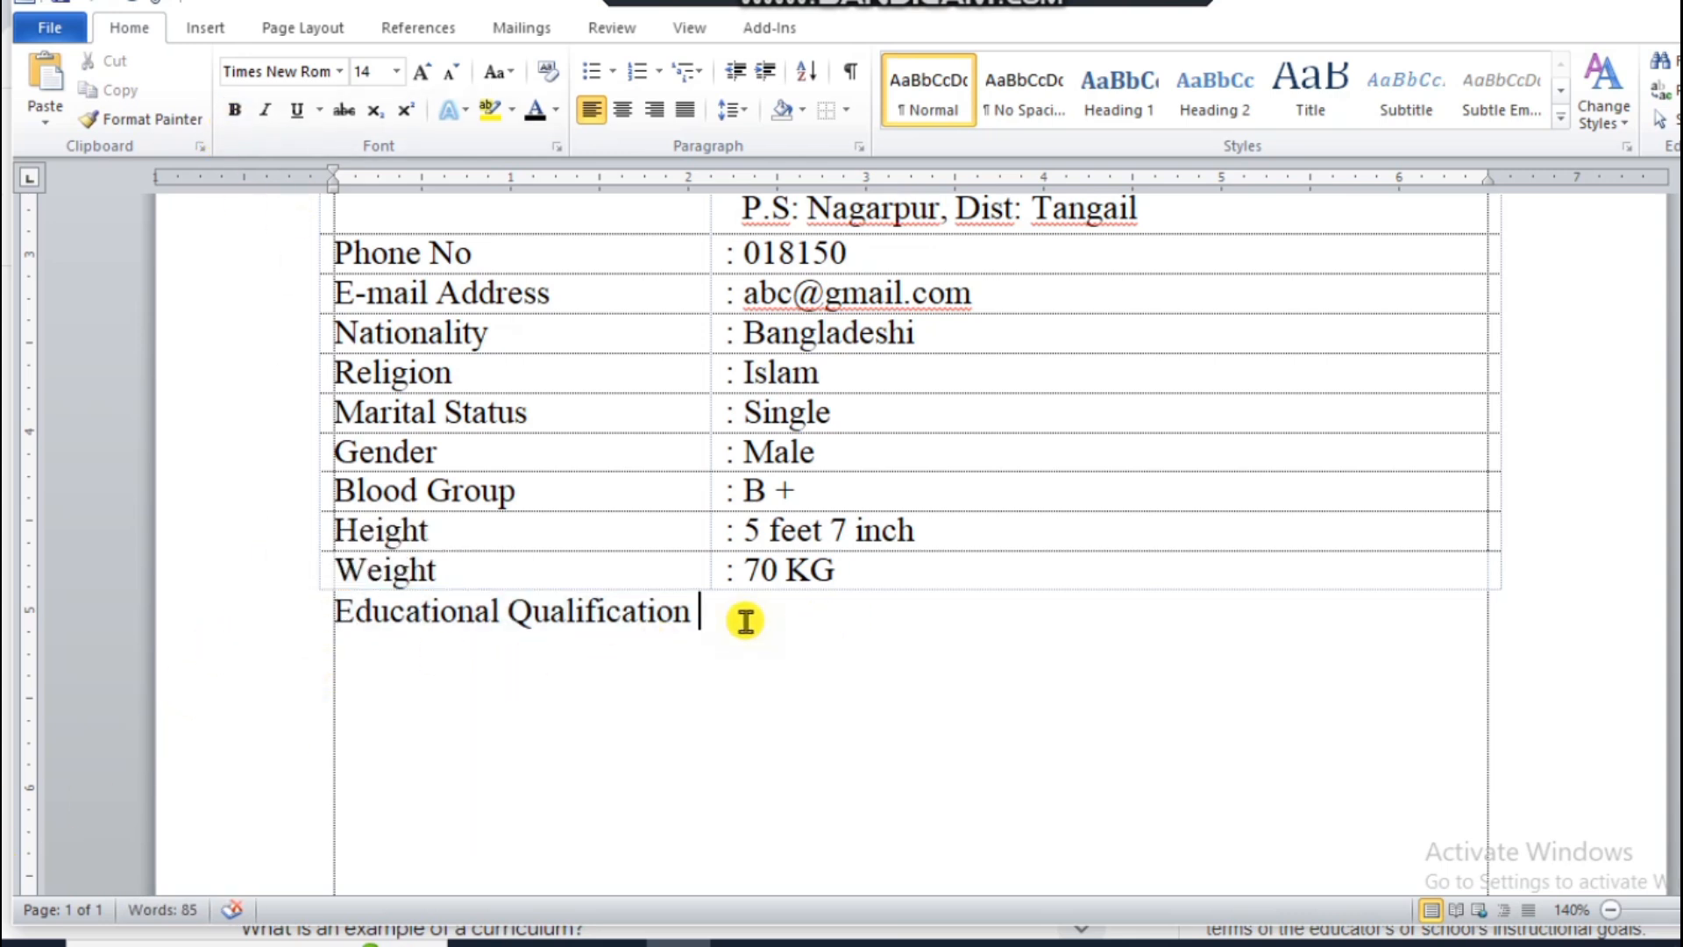
Step: Insert a table of five columns and one row below the "Educational Qualification" heading
key("Return")
left_click(199, 28)
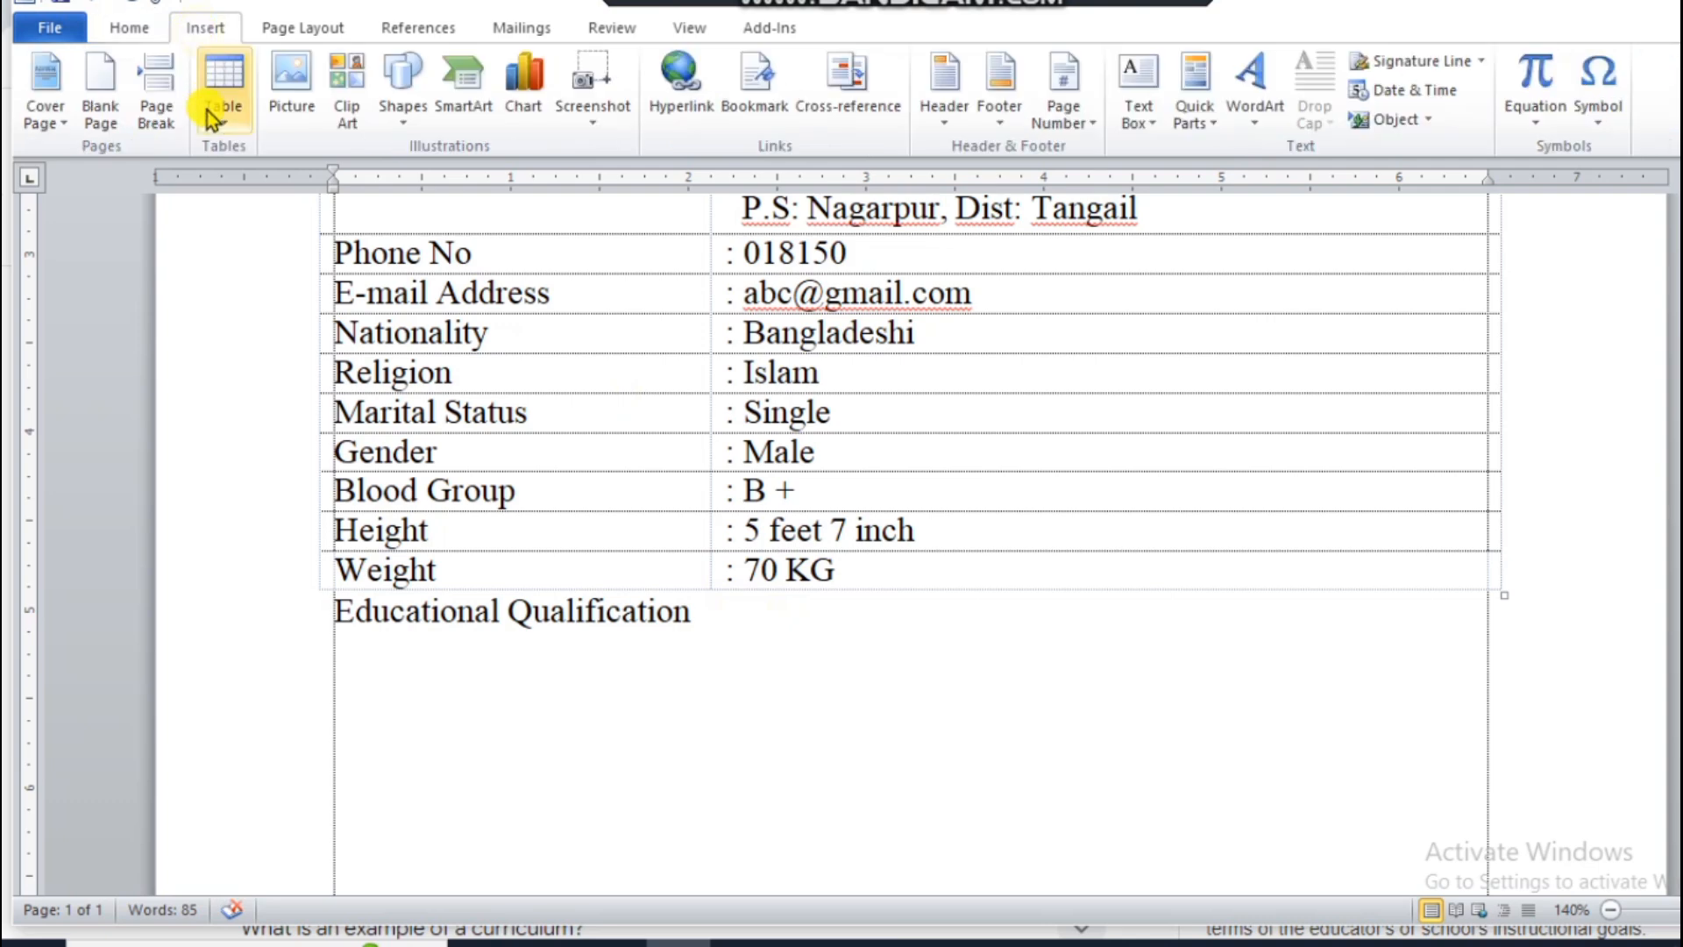
left_click(211, 120)
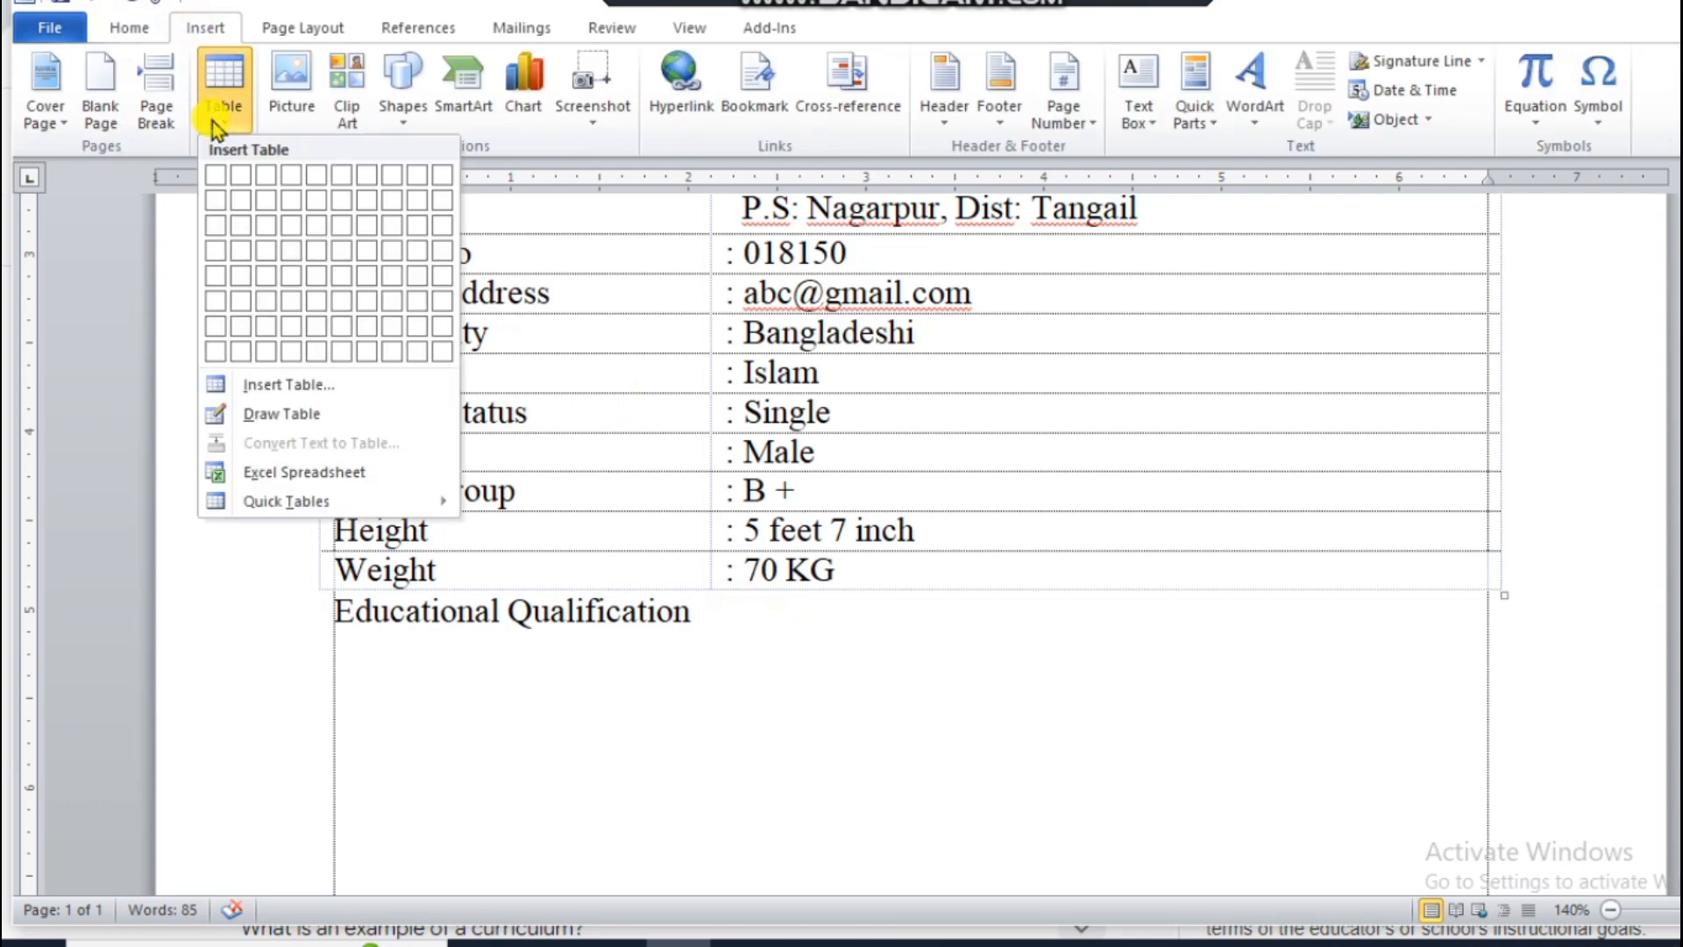
left_click(322, 181)
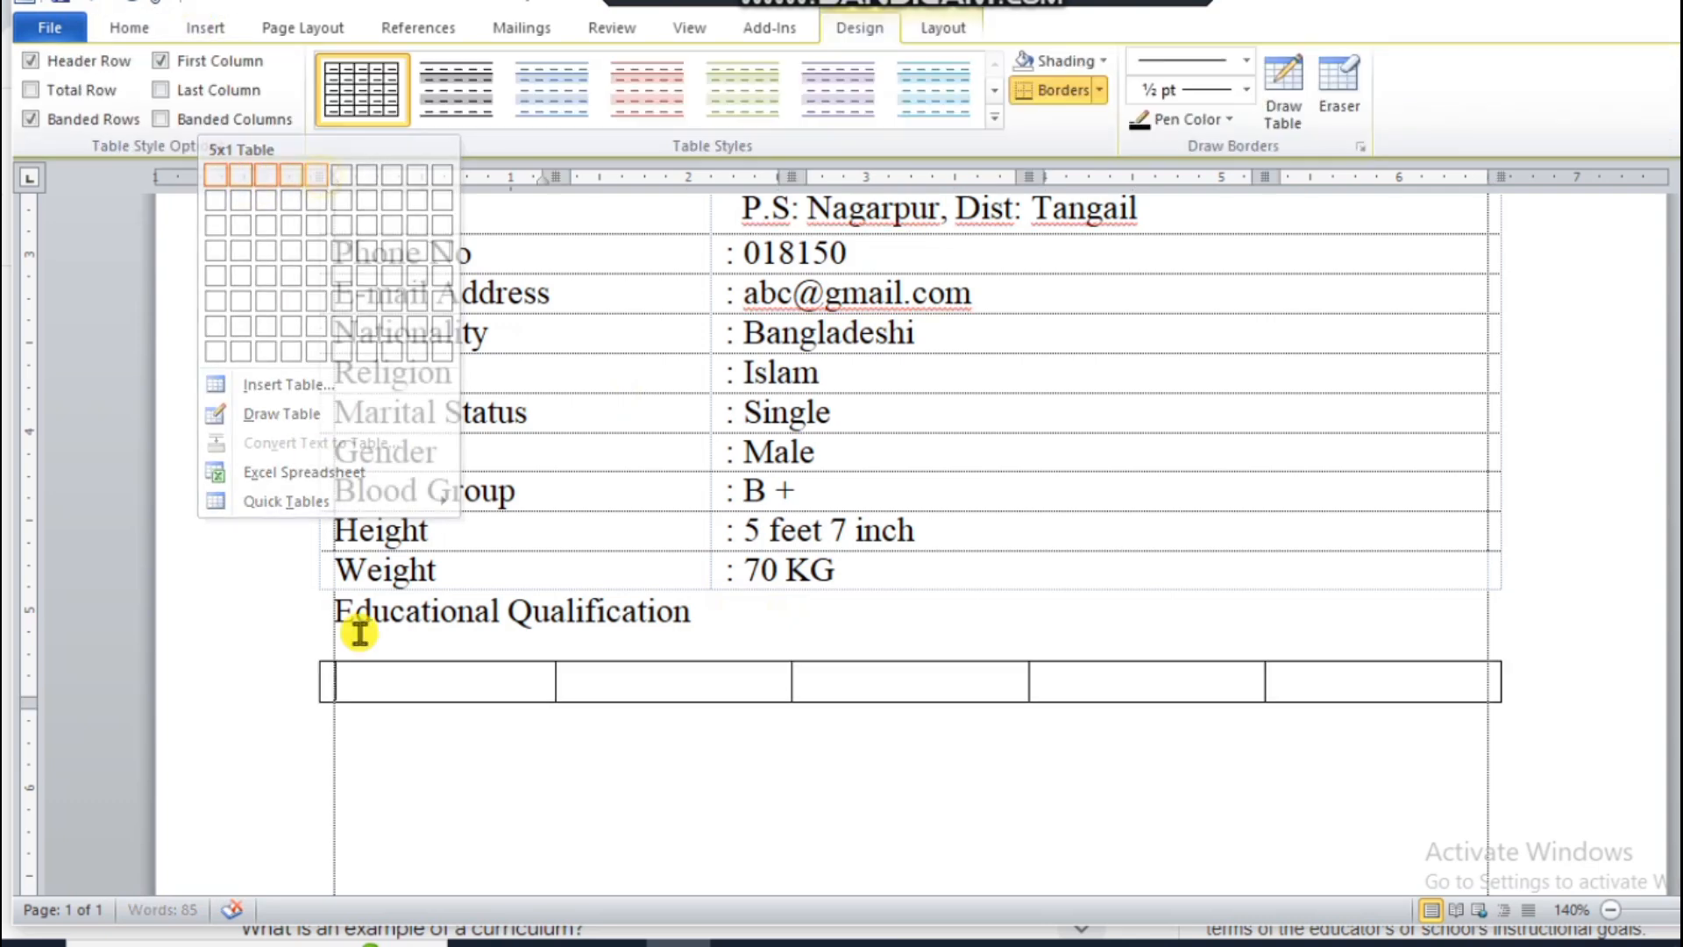
Step: Label the first two header cells of the new table "Exam Name" and "Group"
type("Ex")
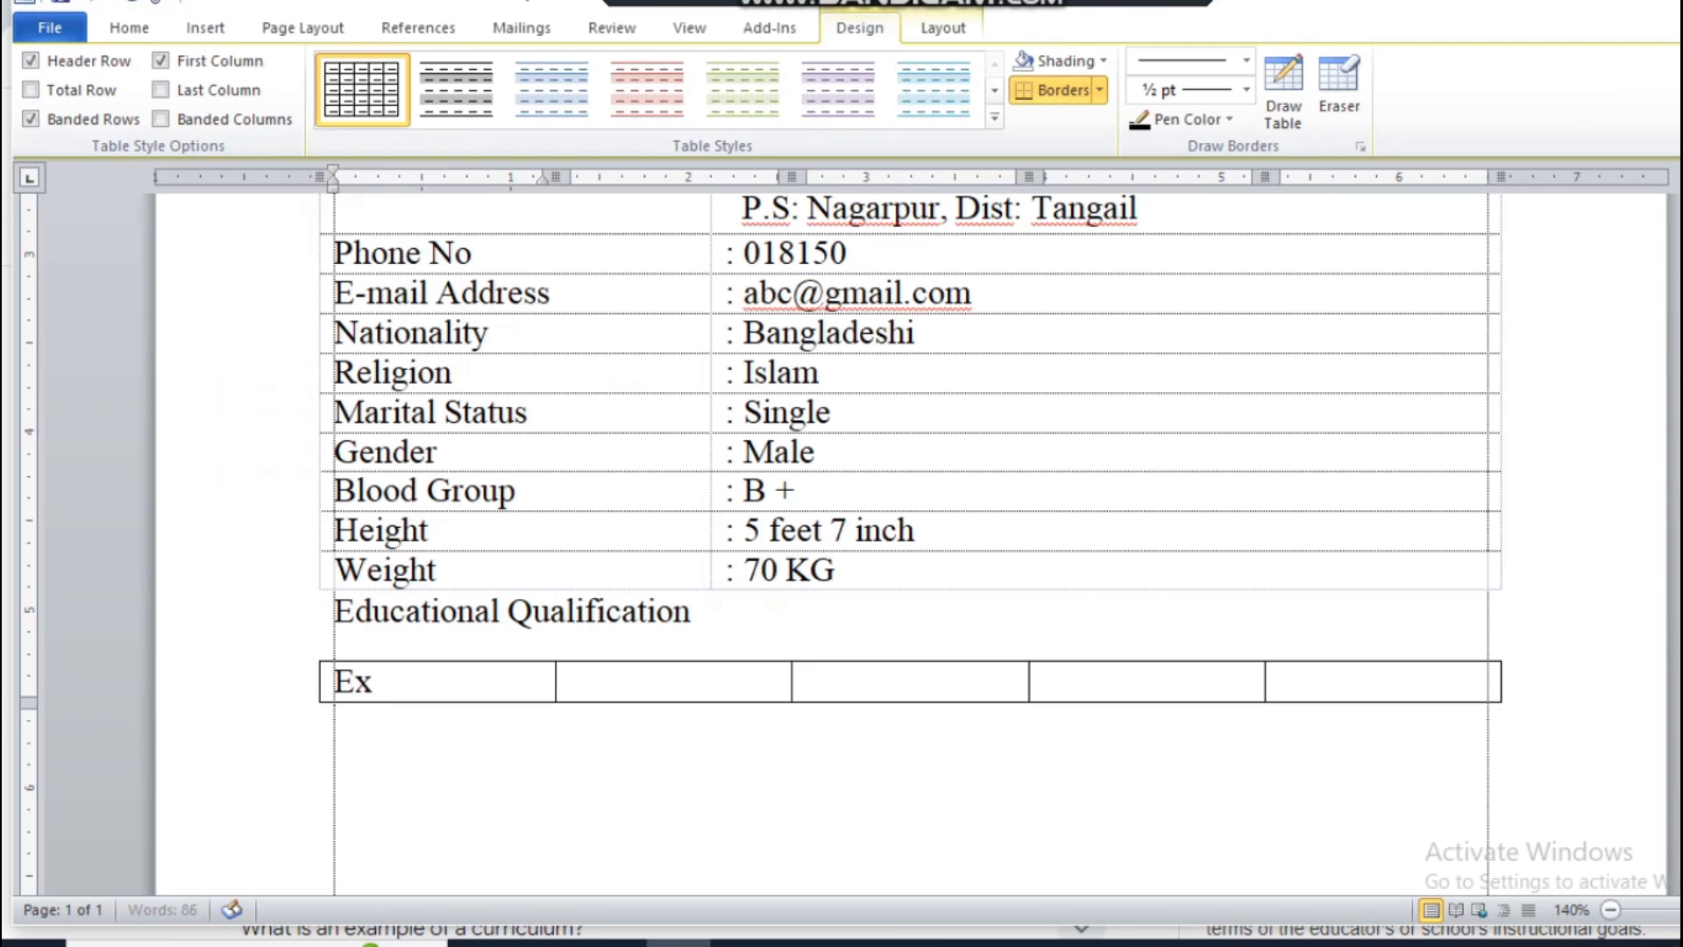
type("am Name")
key("Tab")
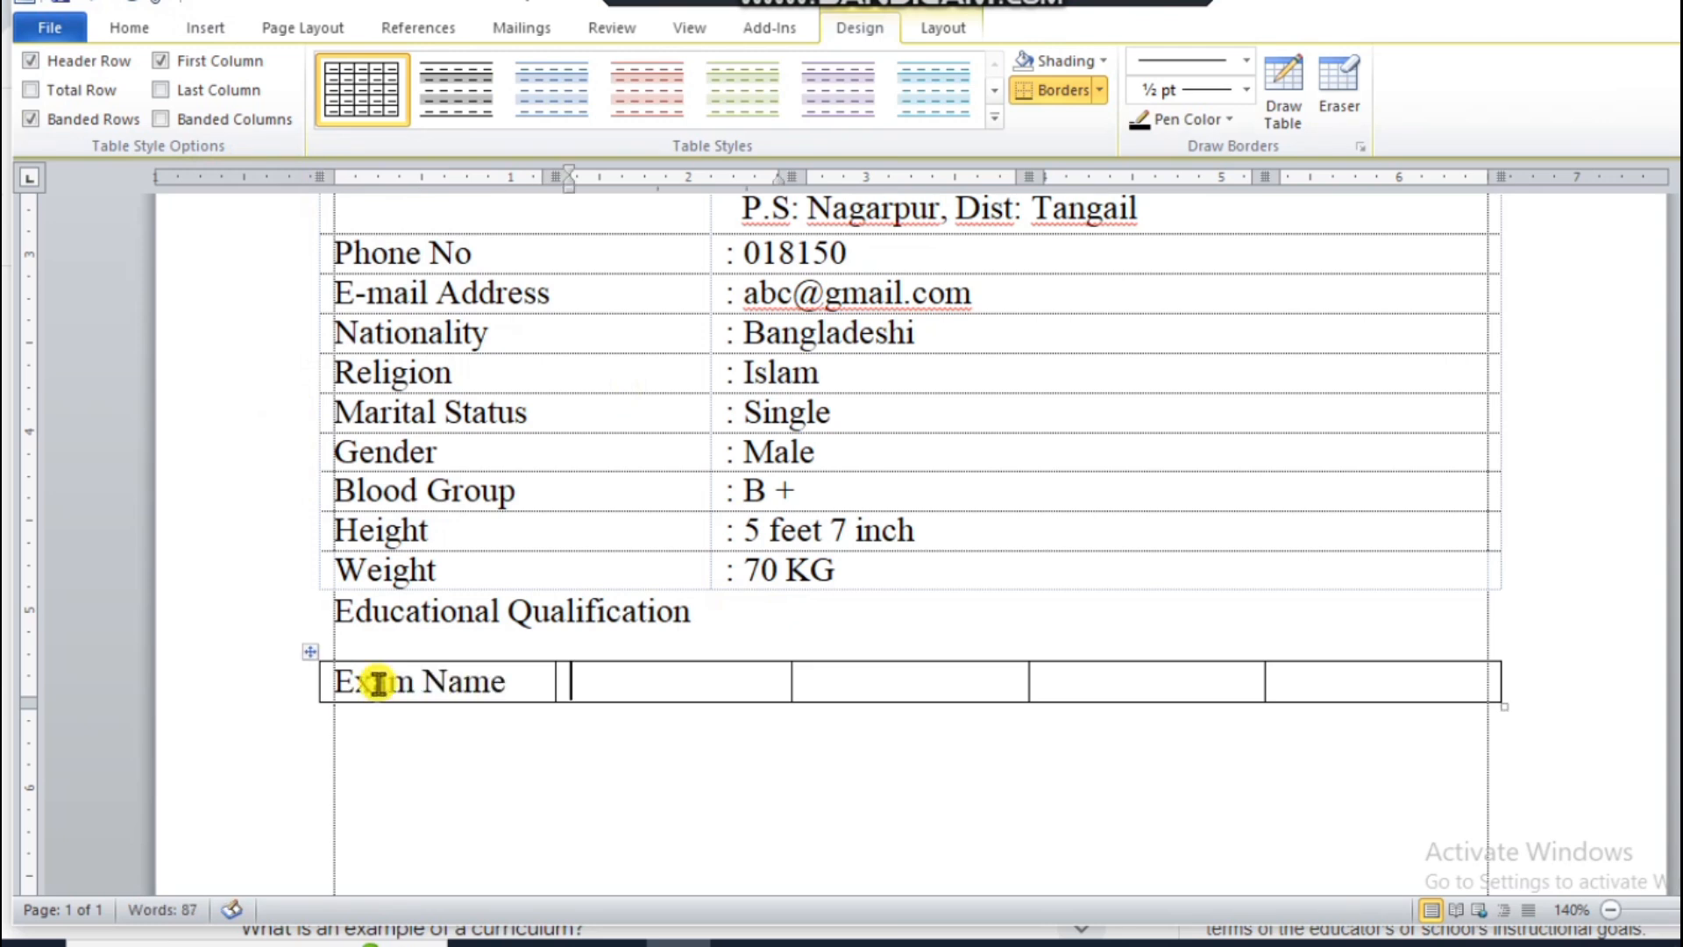
type("Result")
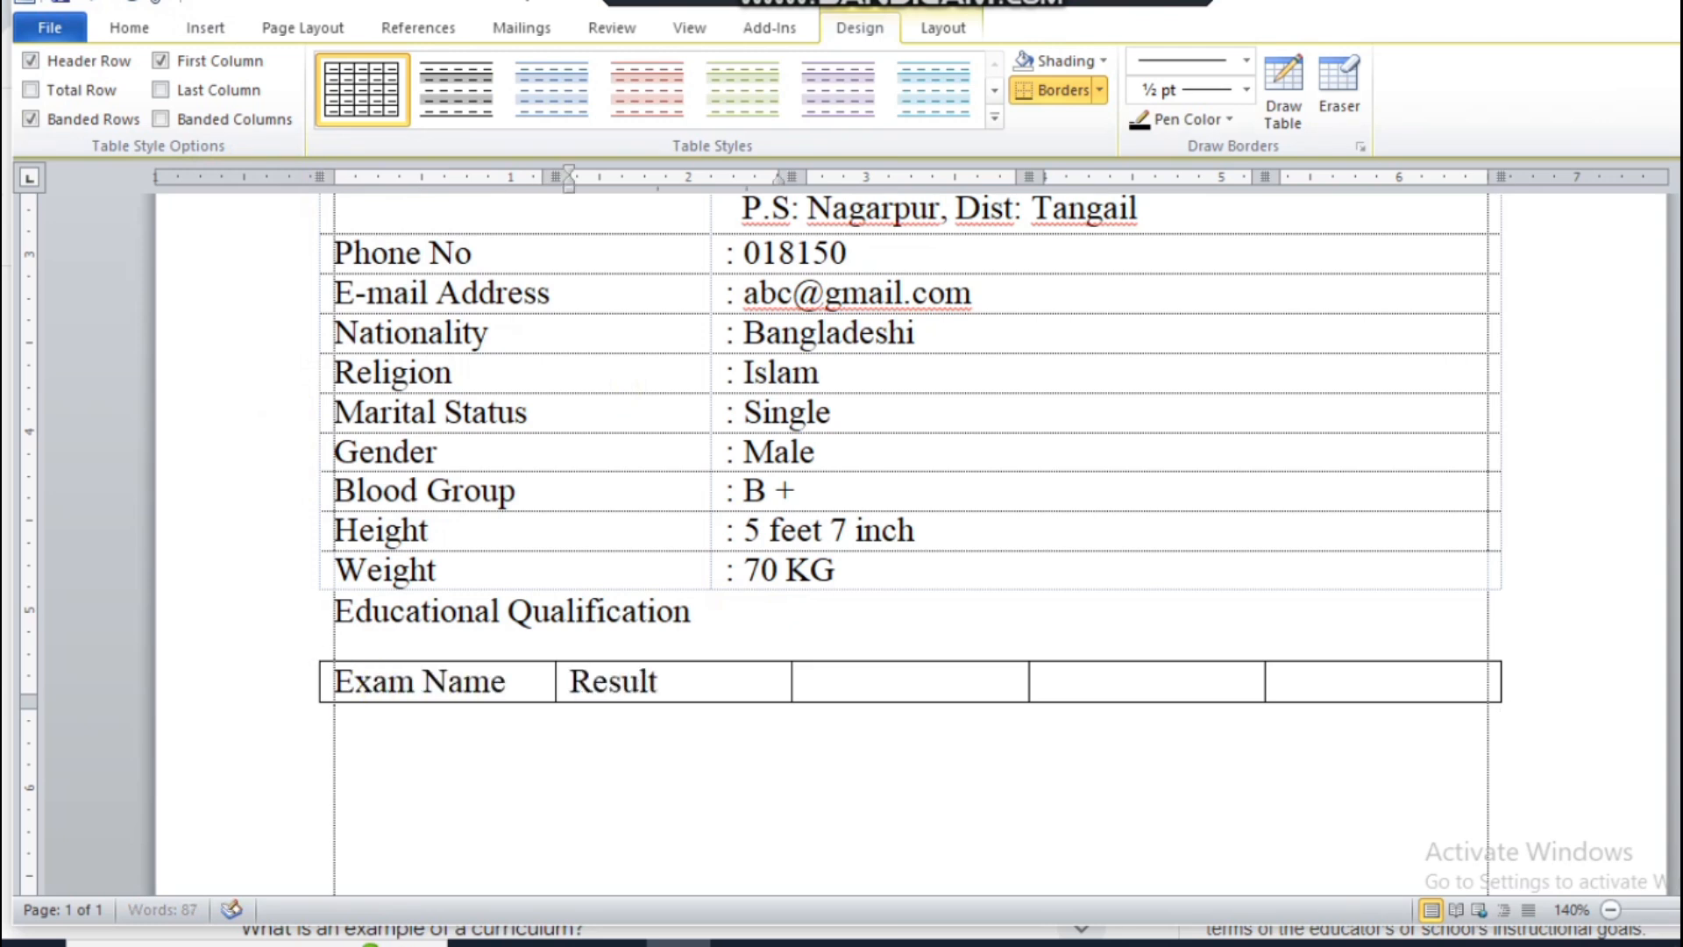
key("Tab")
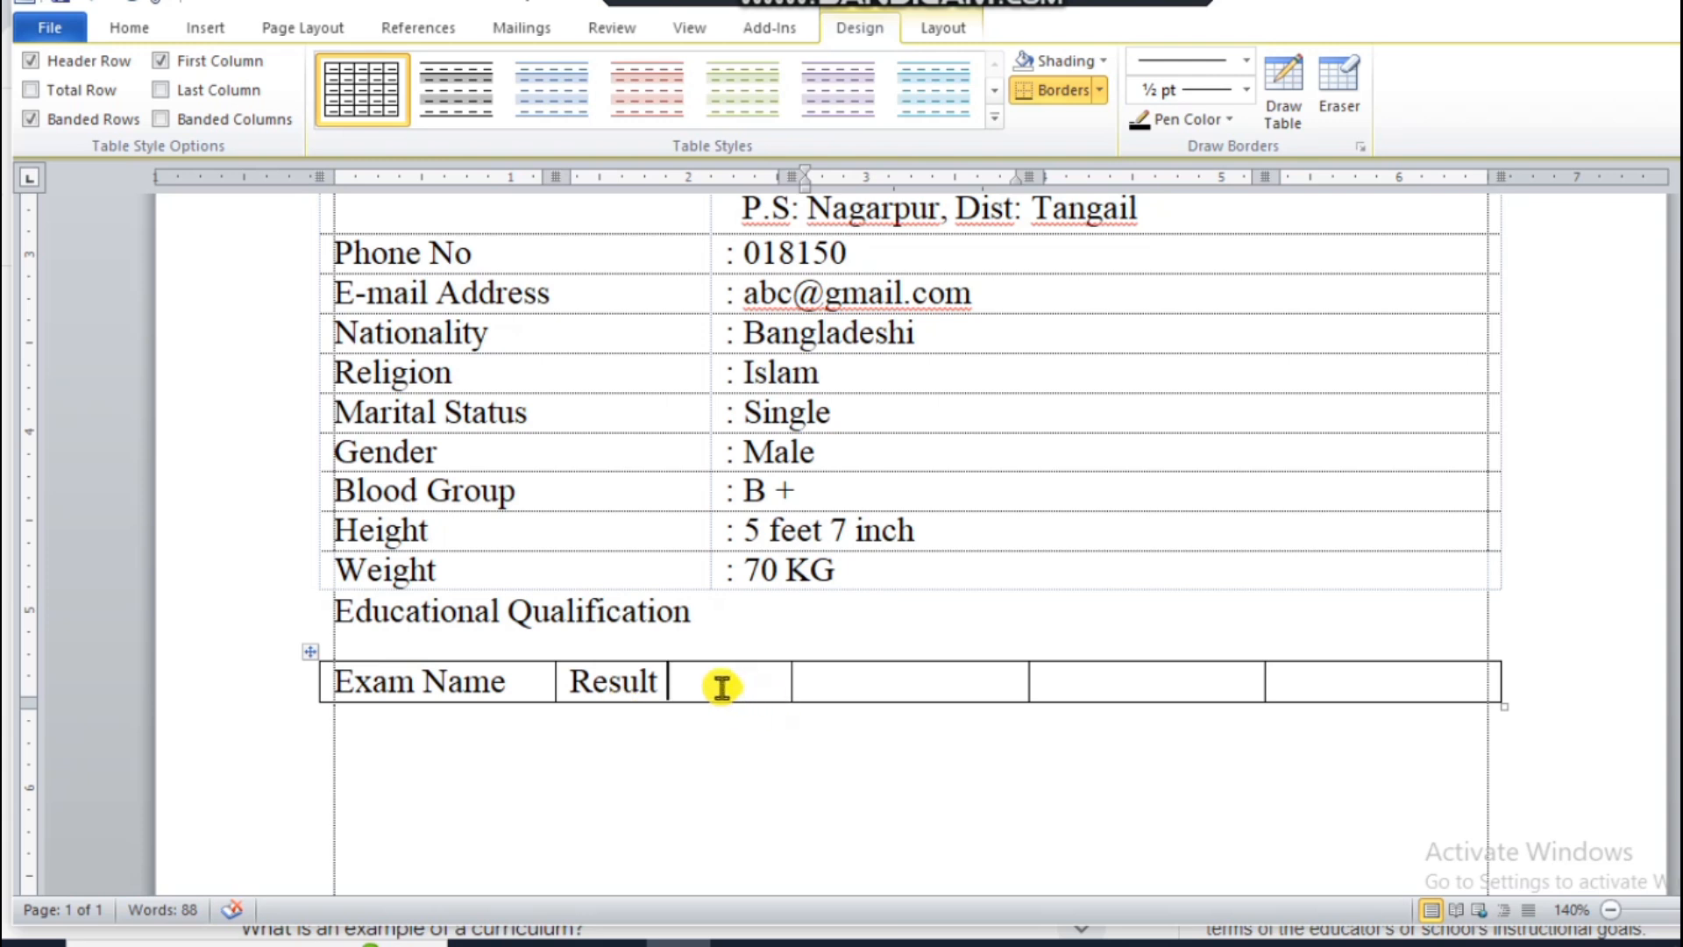
left_click_drag(721, 683, 578, 680)
type("Group")
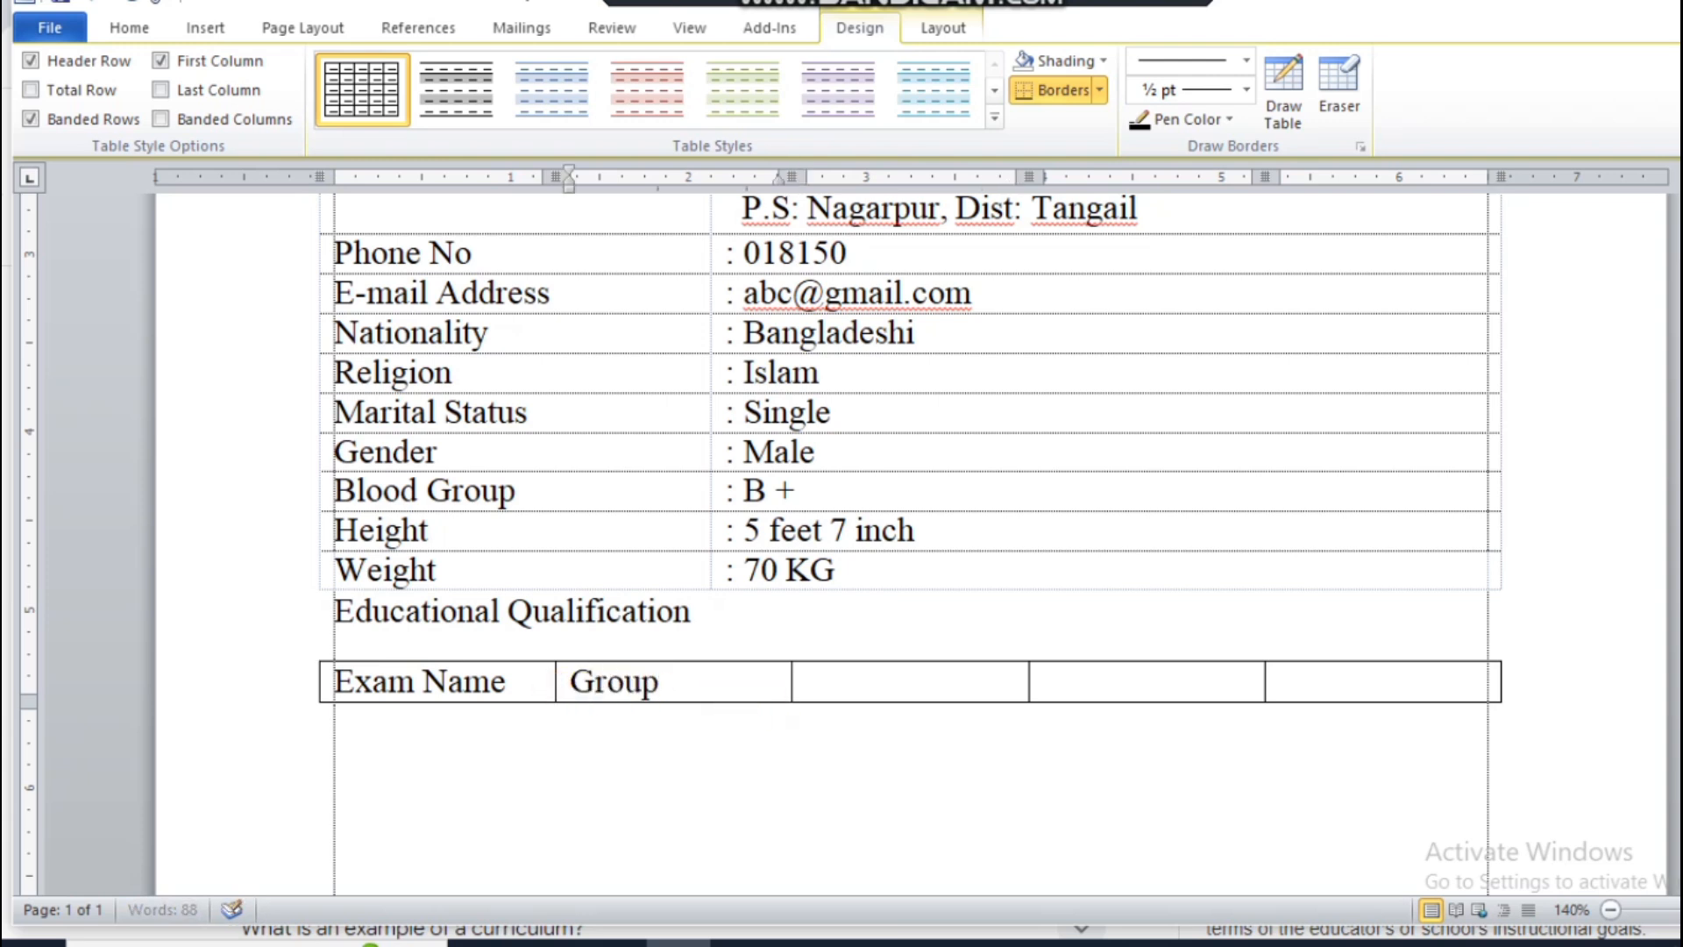
key("Tab")
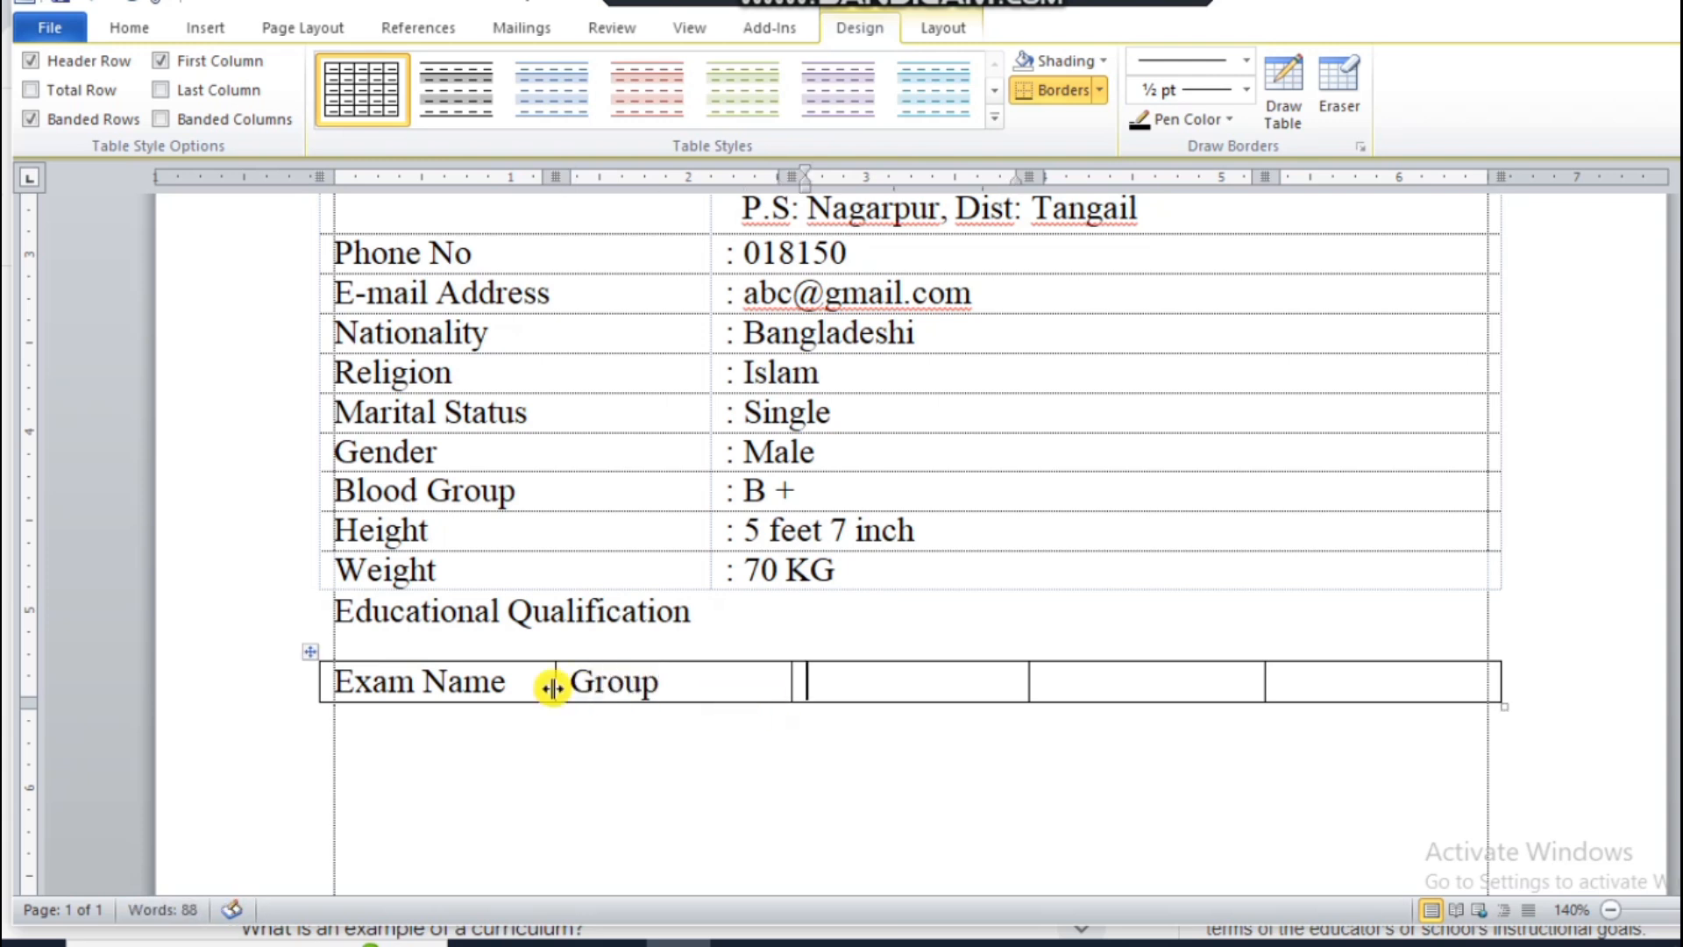
Step: Label the remaining three header cells "Board", "Passing year" and "Result"
type("Board")
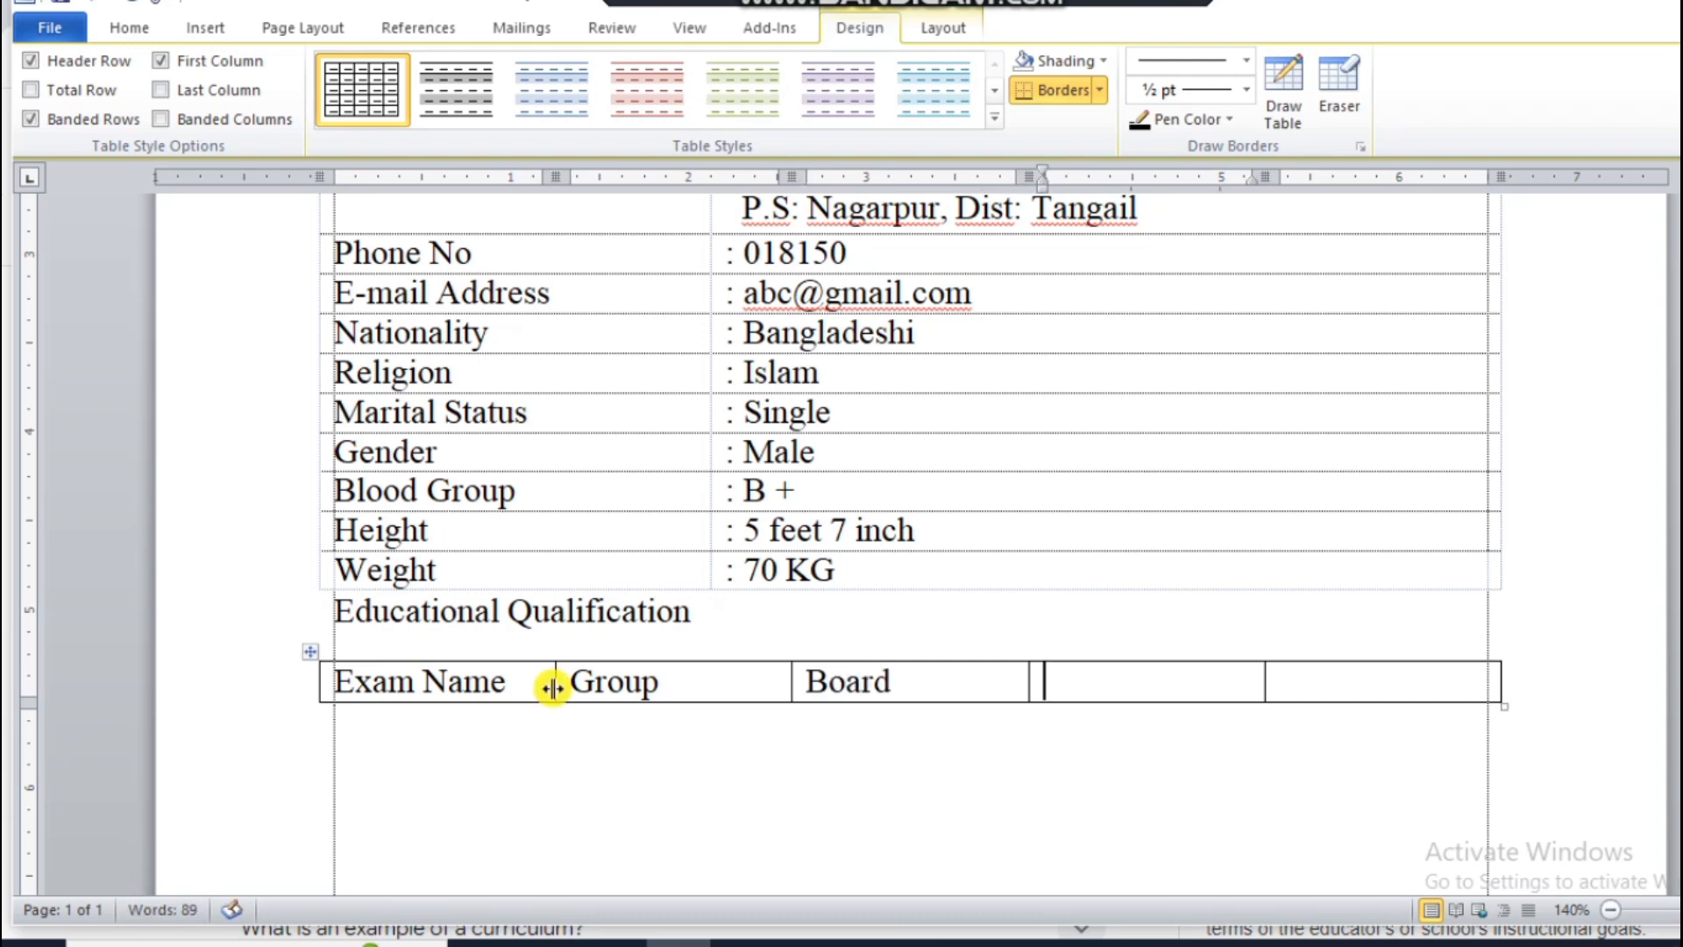
key("Tab")
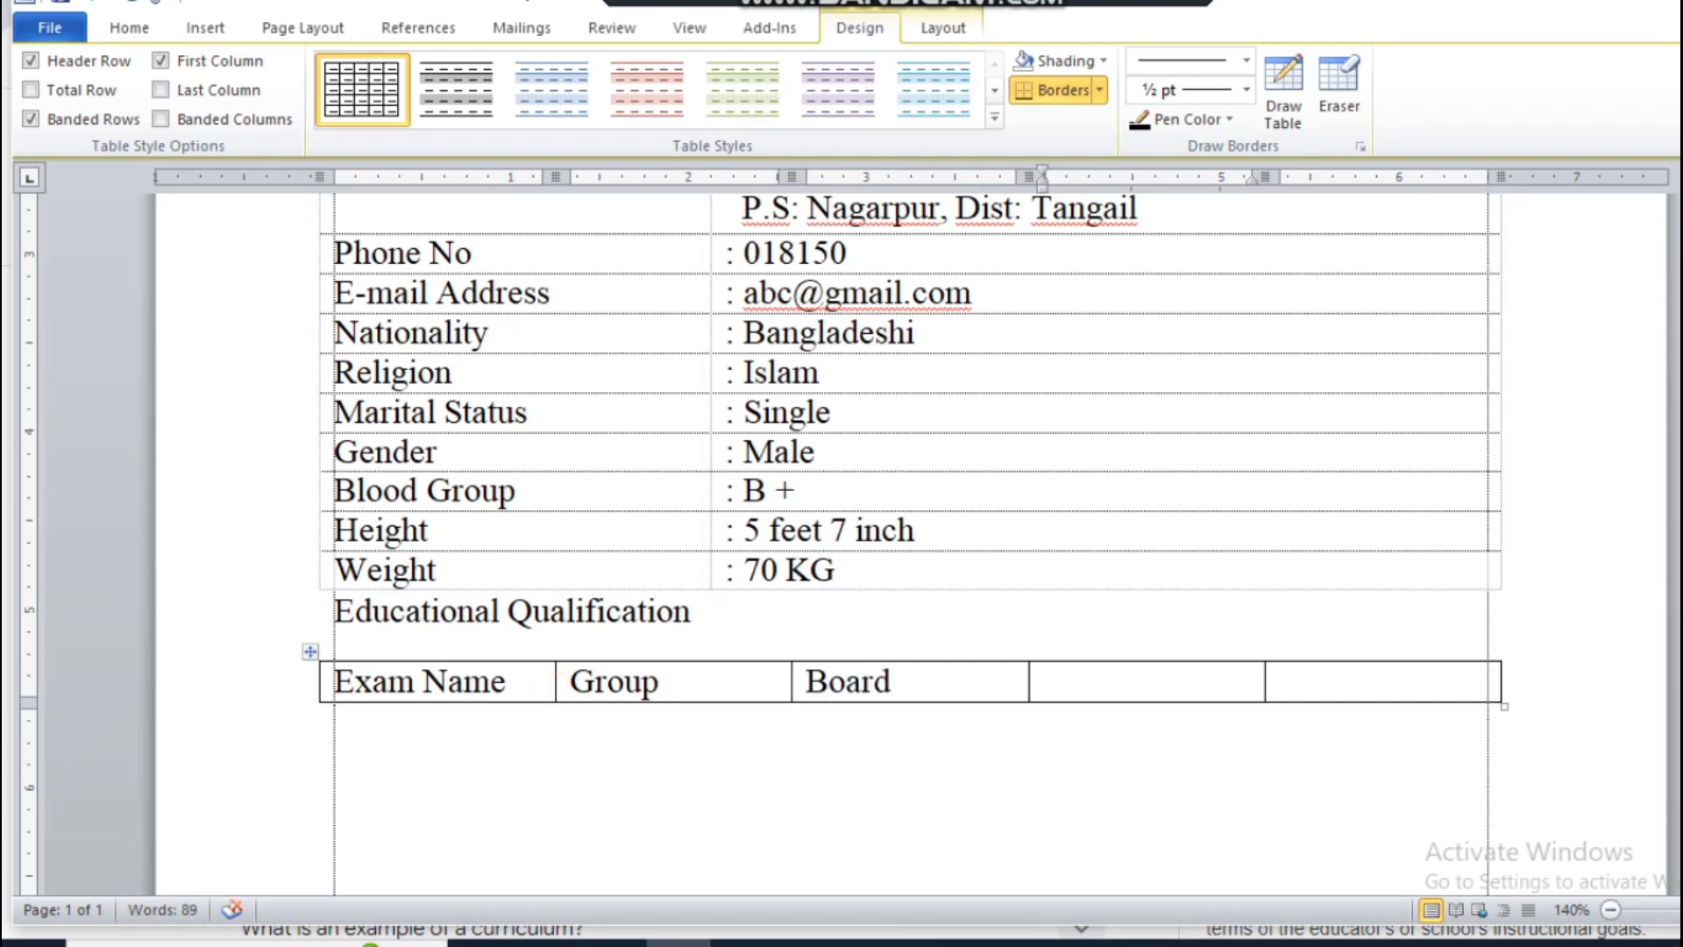
type("Passing year")
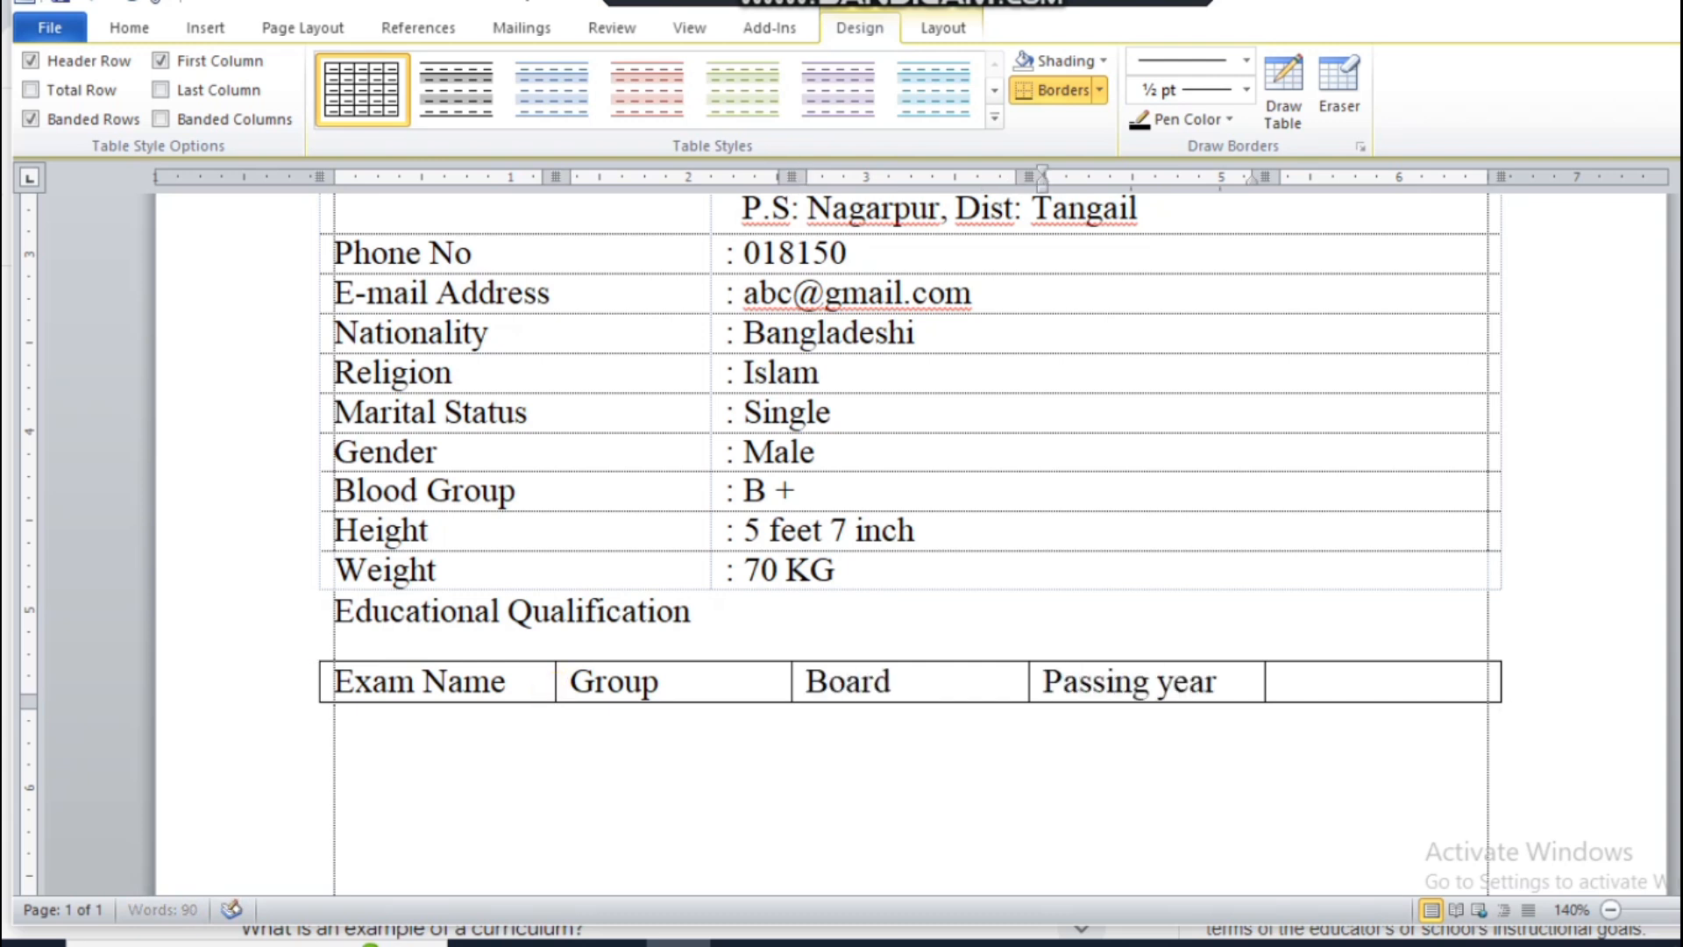
key("Tab")
type("Res")
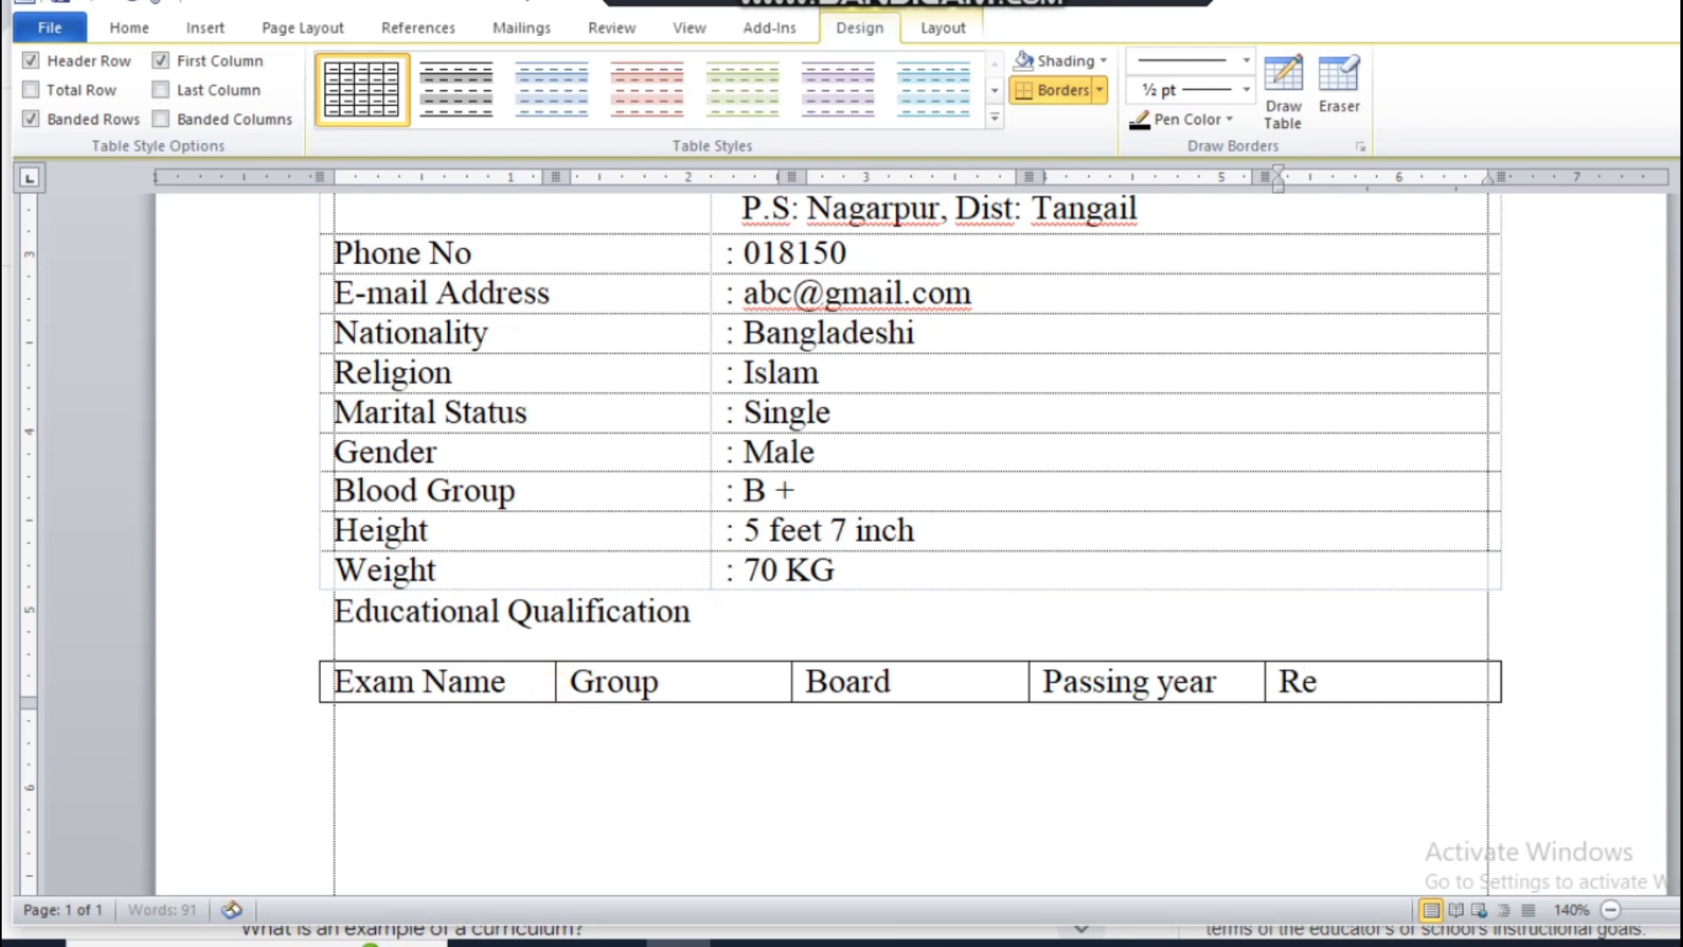
Step: Add a second row to the education table with exam name "SSC", group "Science" and board "Dhaka"
key("Tab")
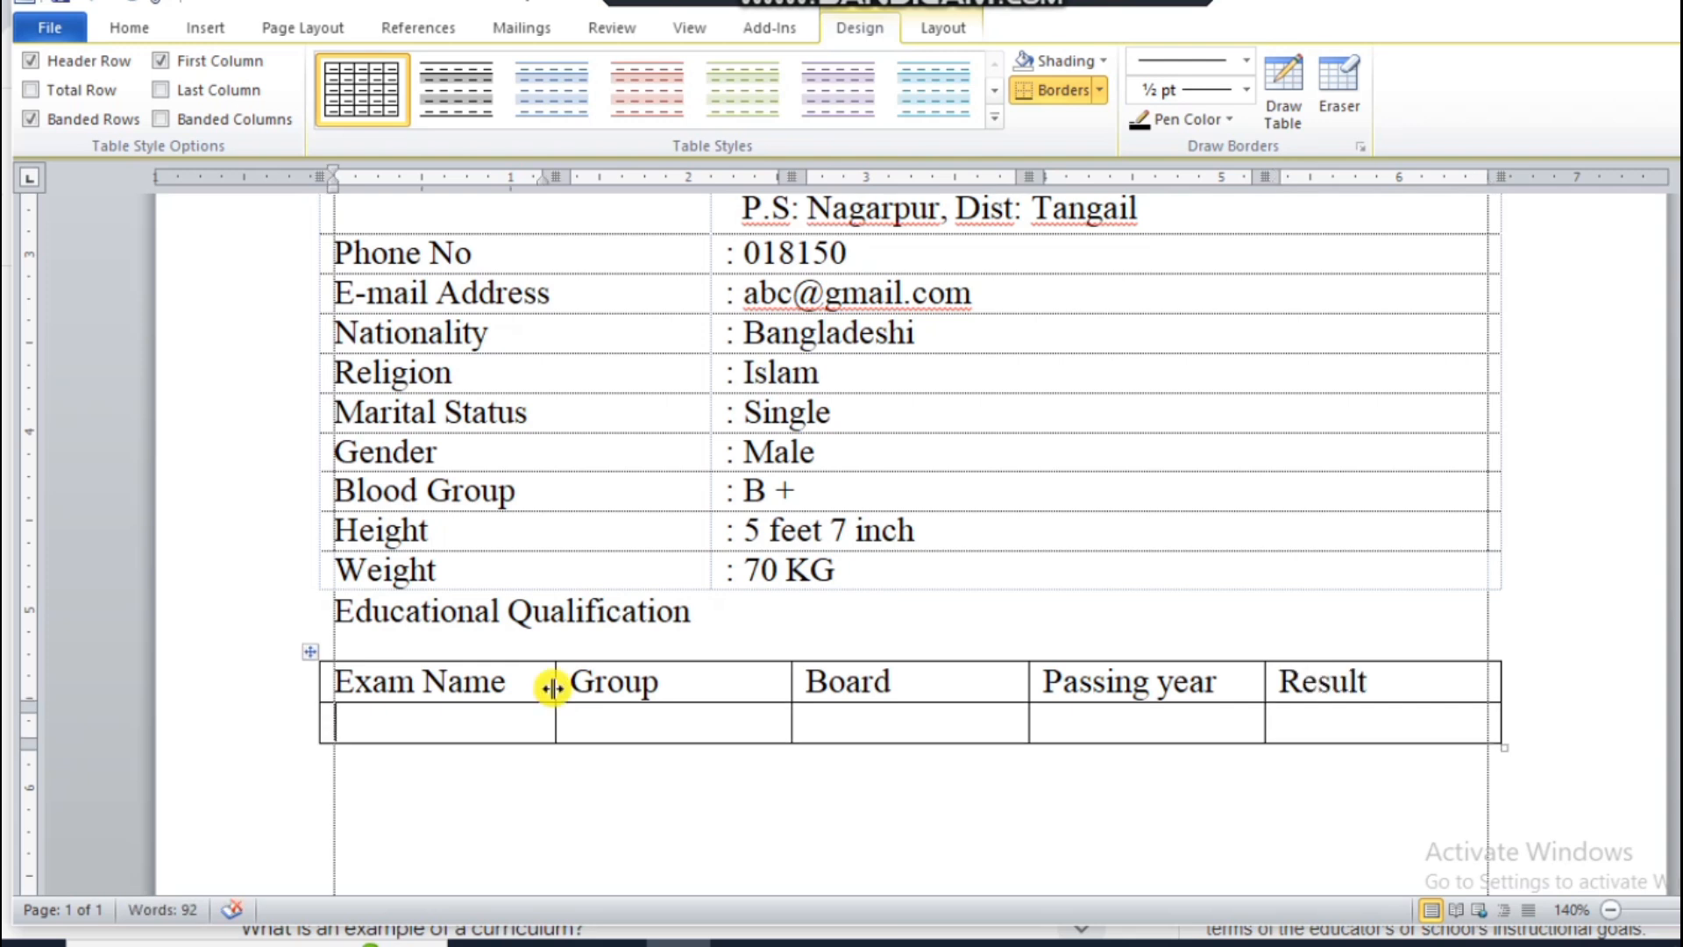
type("SSC")
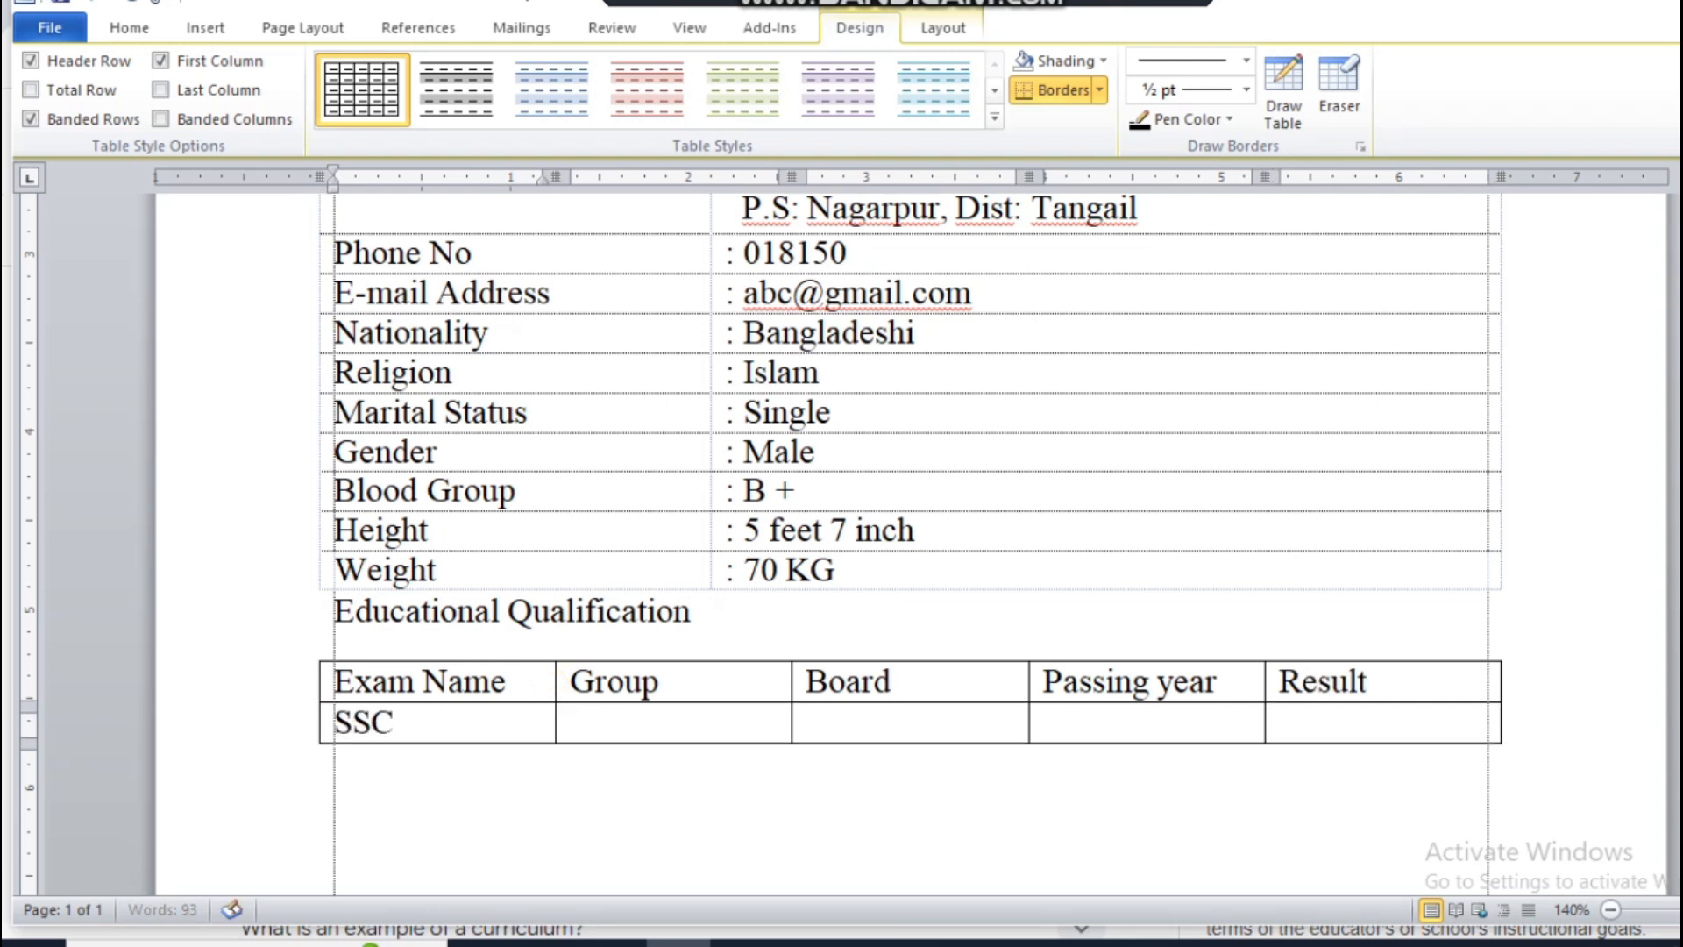
key("Tab")
type("Sci")
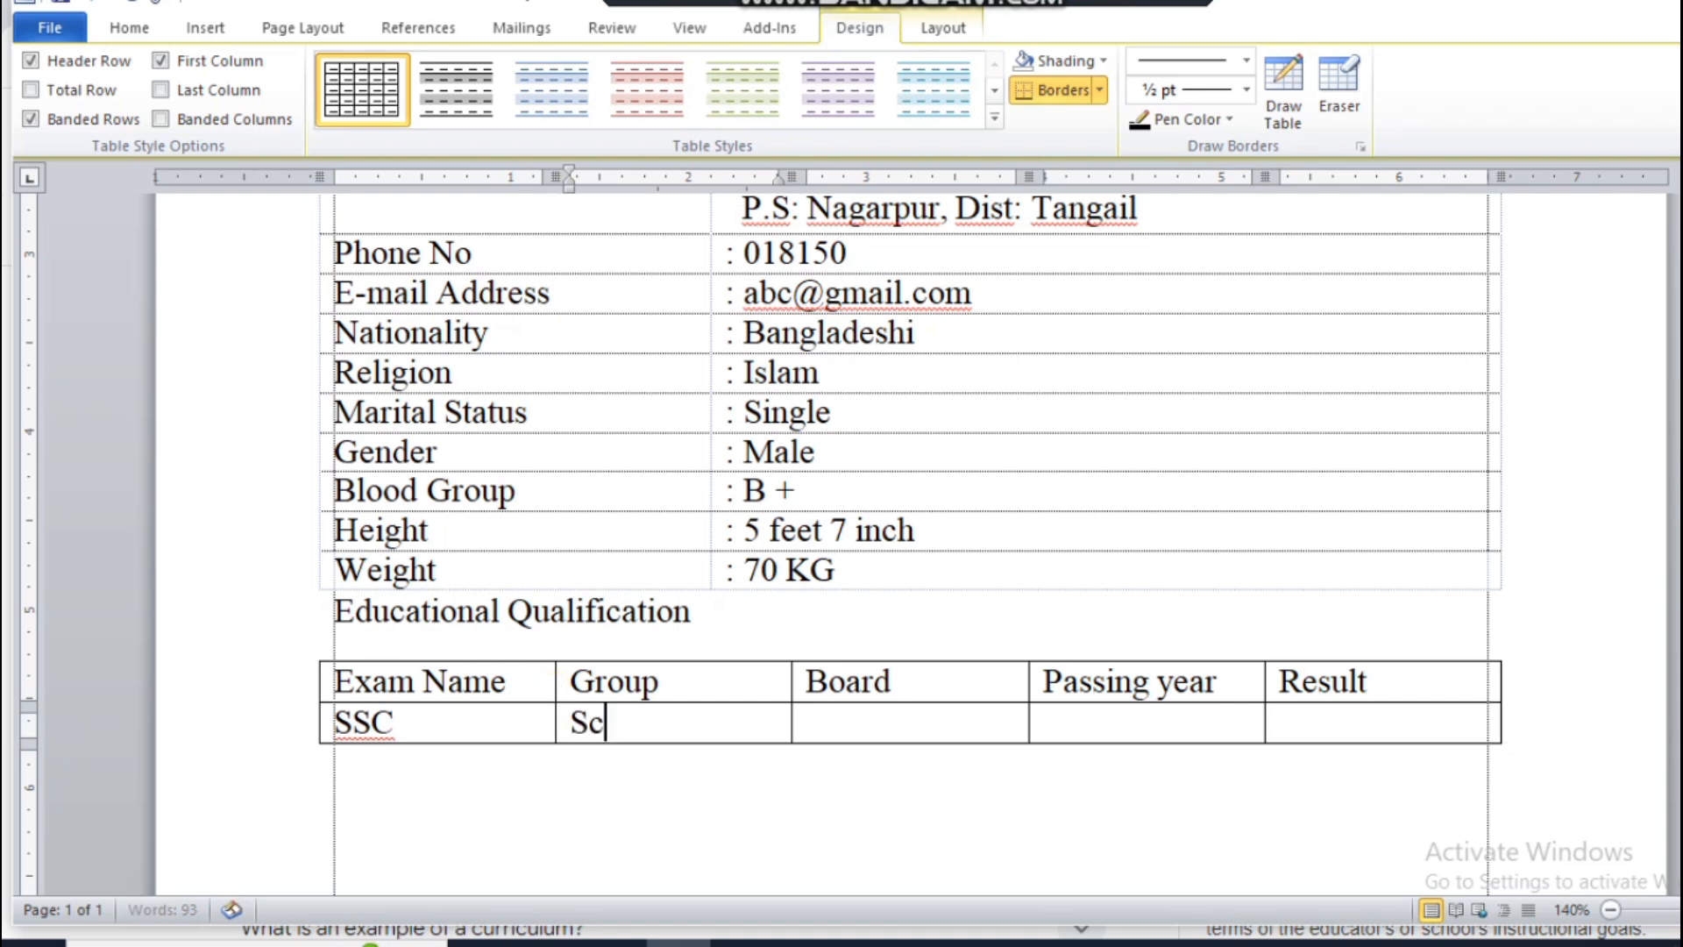
key("BackSpace")
key("BackSpace")
type("ence")
key("Tab")
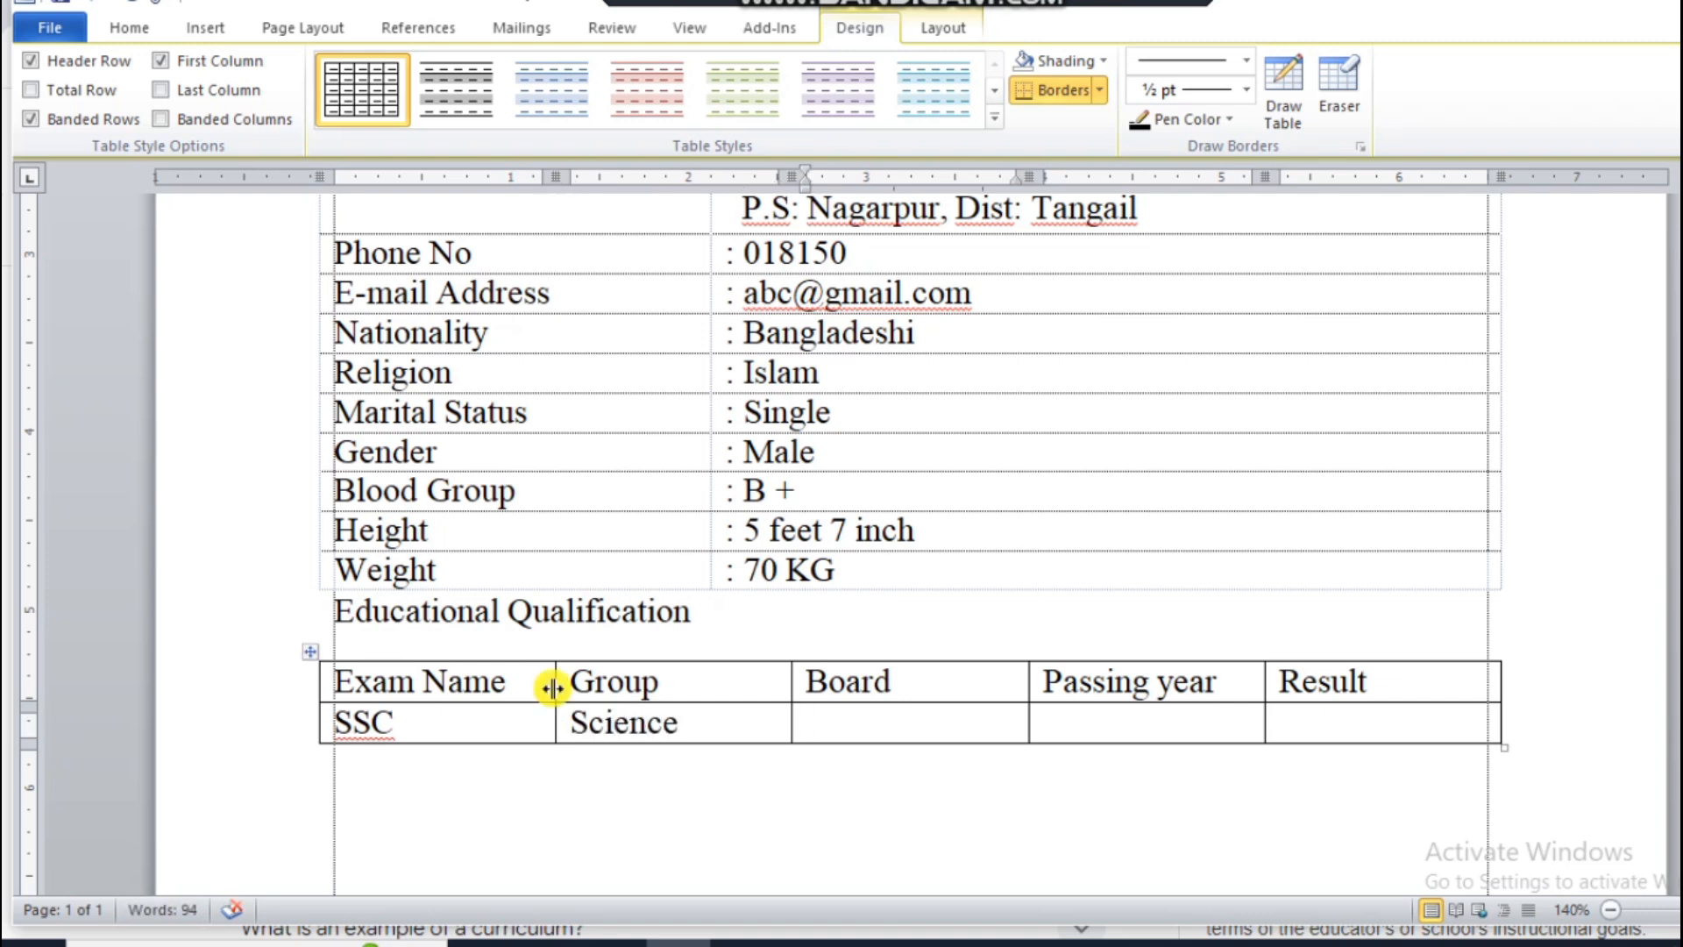
type("Dhaka")
key("Tab")
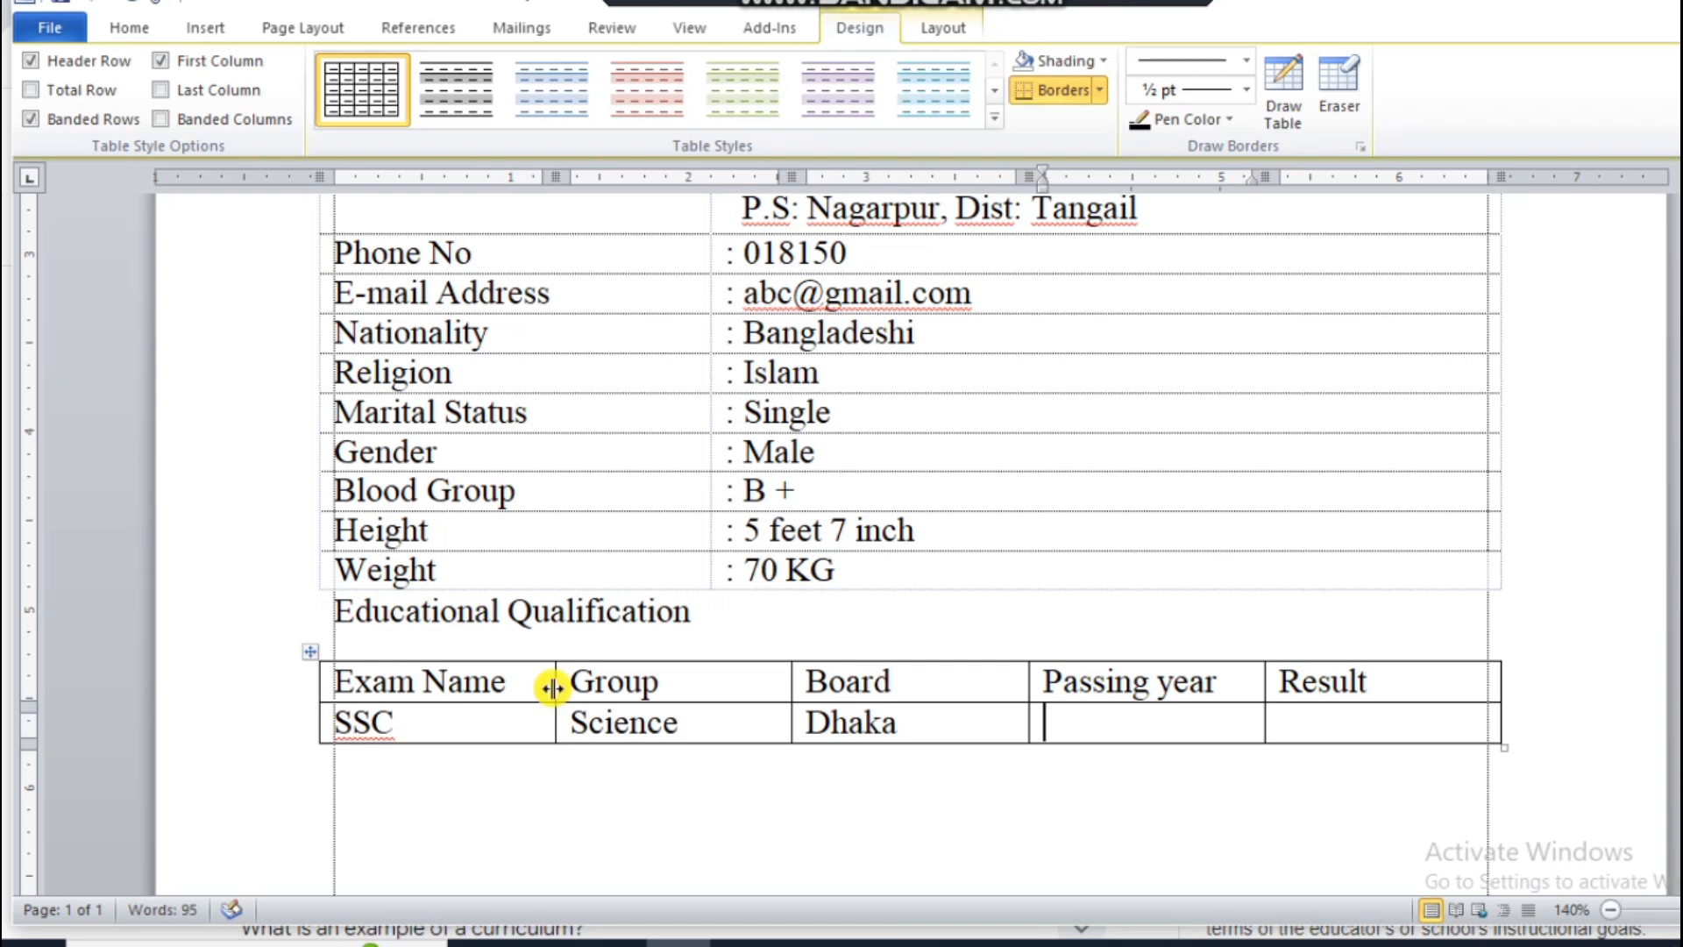
Step: Complete the SSC row with passing year "2017" and result "4.77 (out of 5.00)"
type("201")
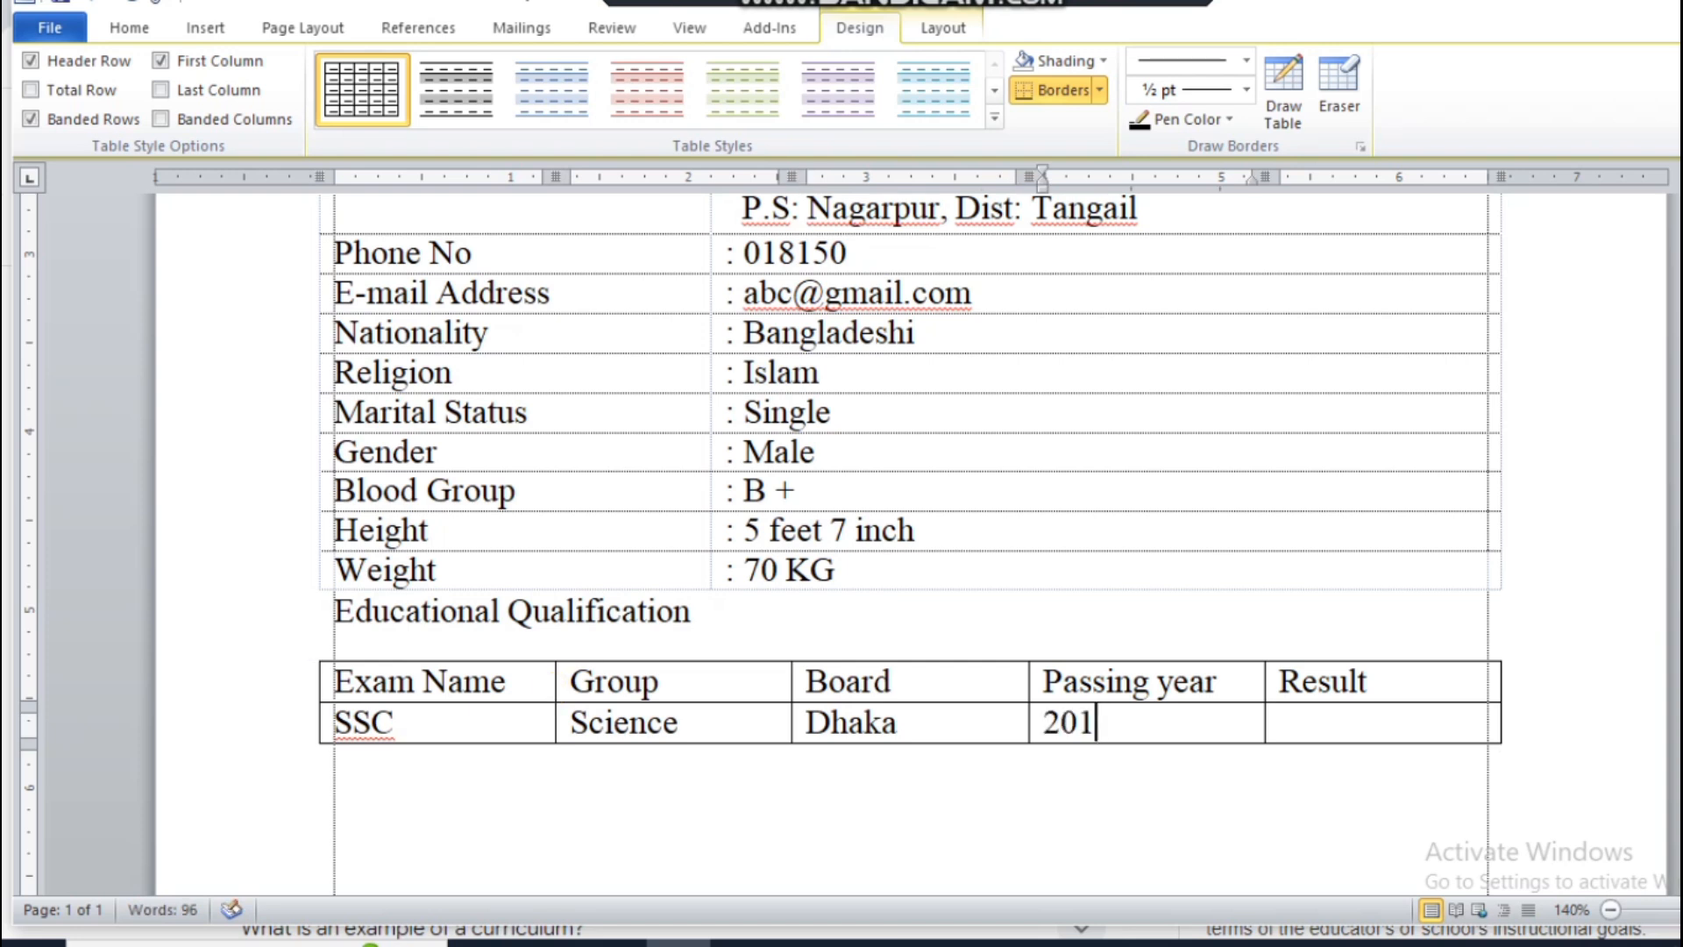
type("7")
key("Tab")
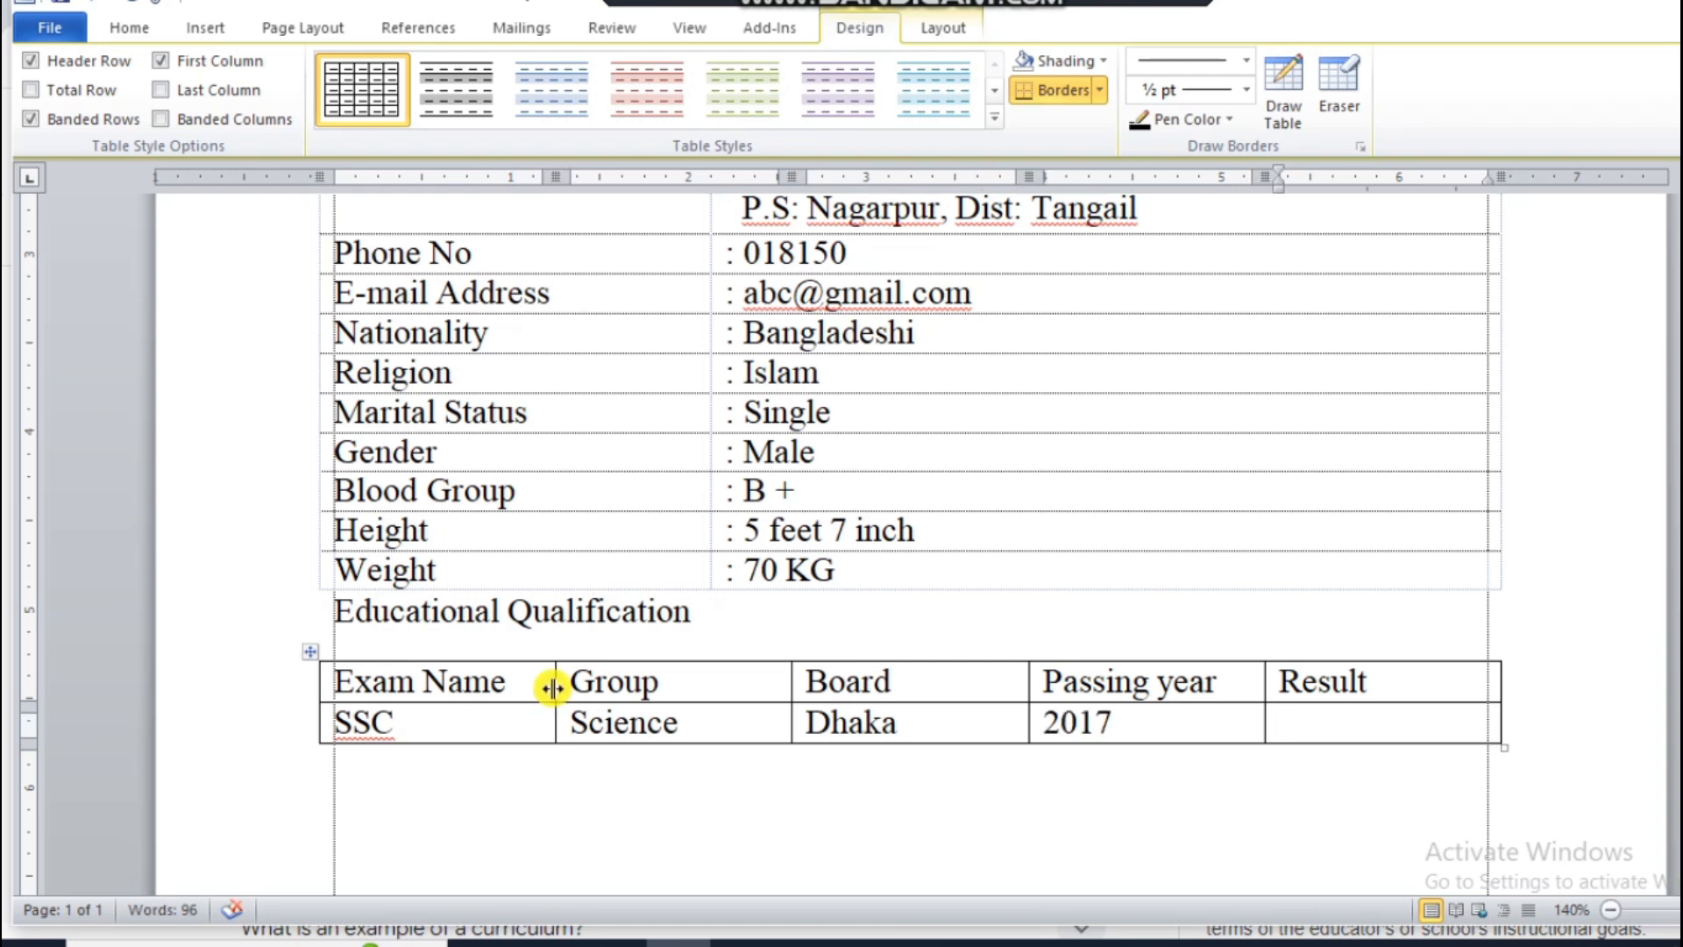
type("4.77")
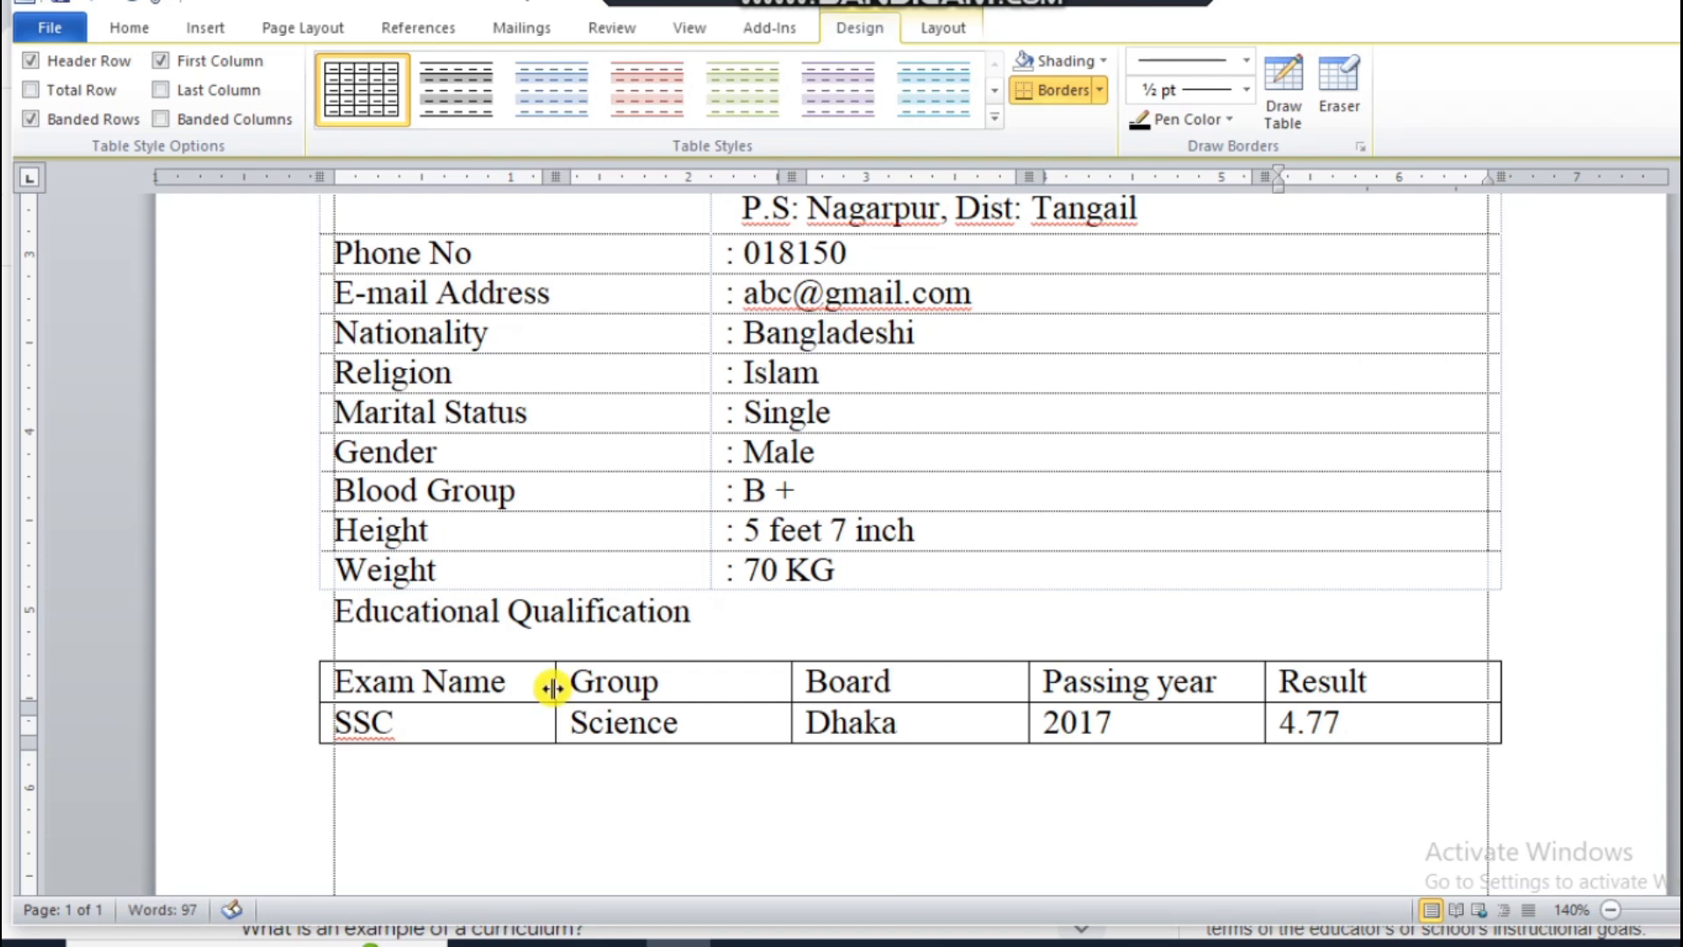
type(" (ou")
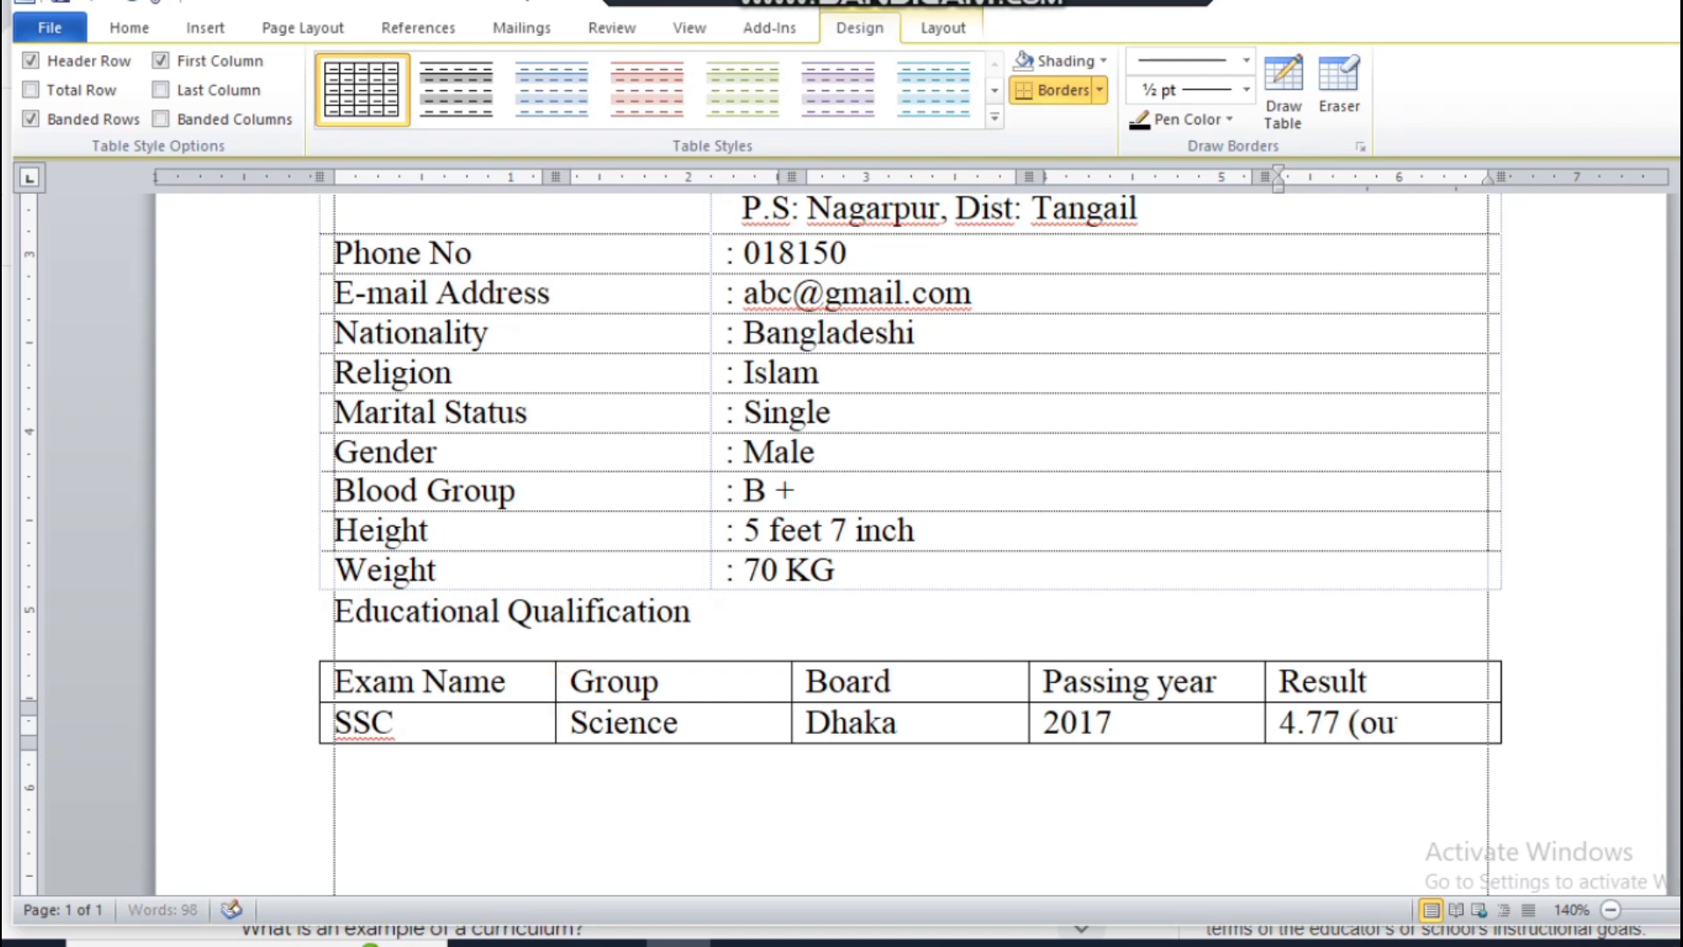
type("t of 5.00)")
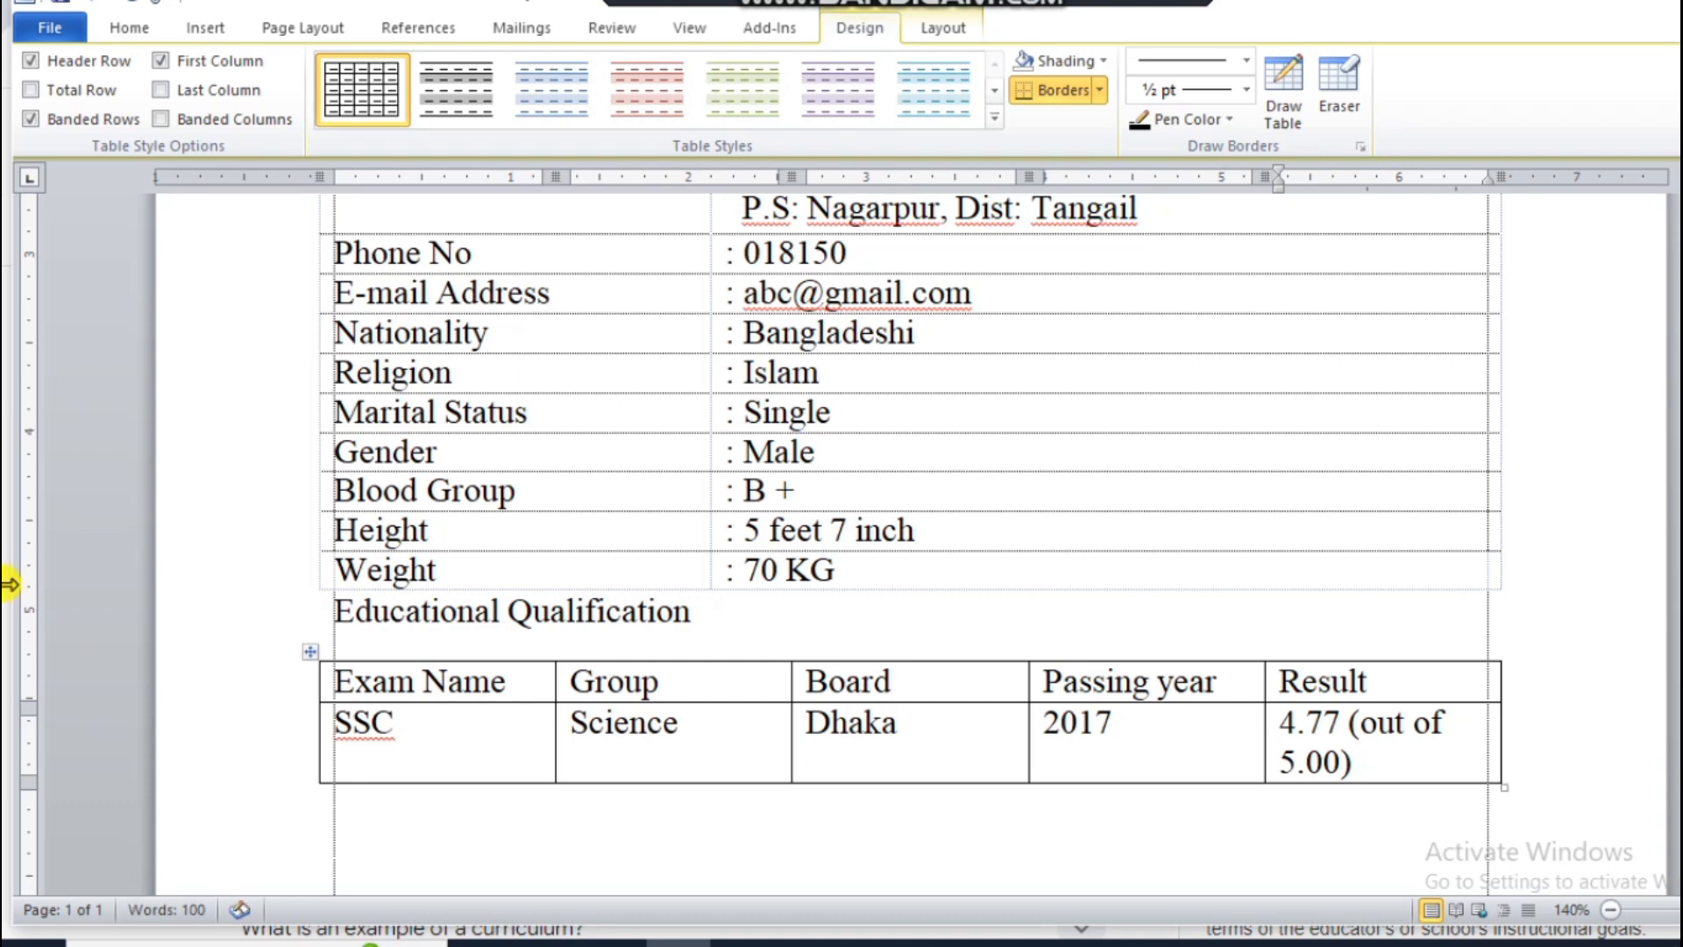
Step: Narrow the Exam Name, Group, Board and Result columns close to their text, leaving the spare width in the Passing year column
left_click_drag(556, 746, 521, 744)
left_click_drag(787, 742, 657, 741)
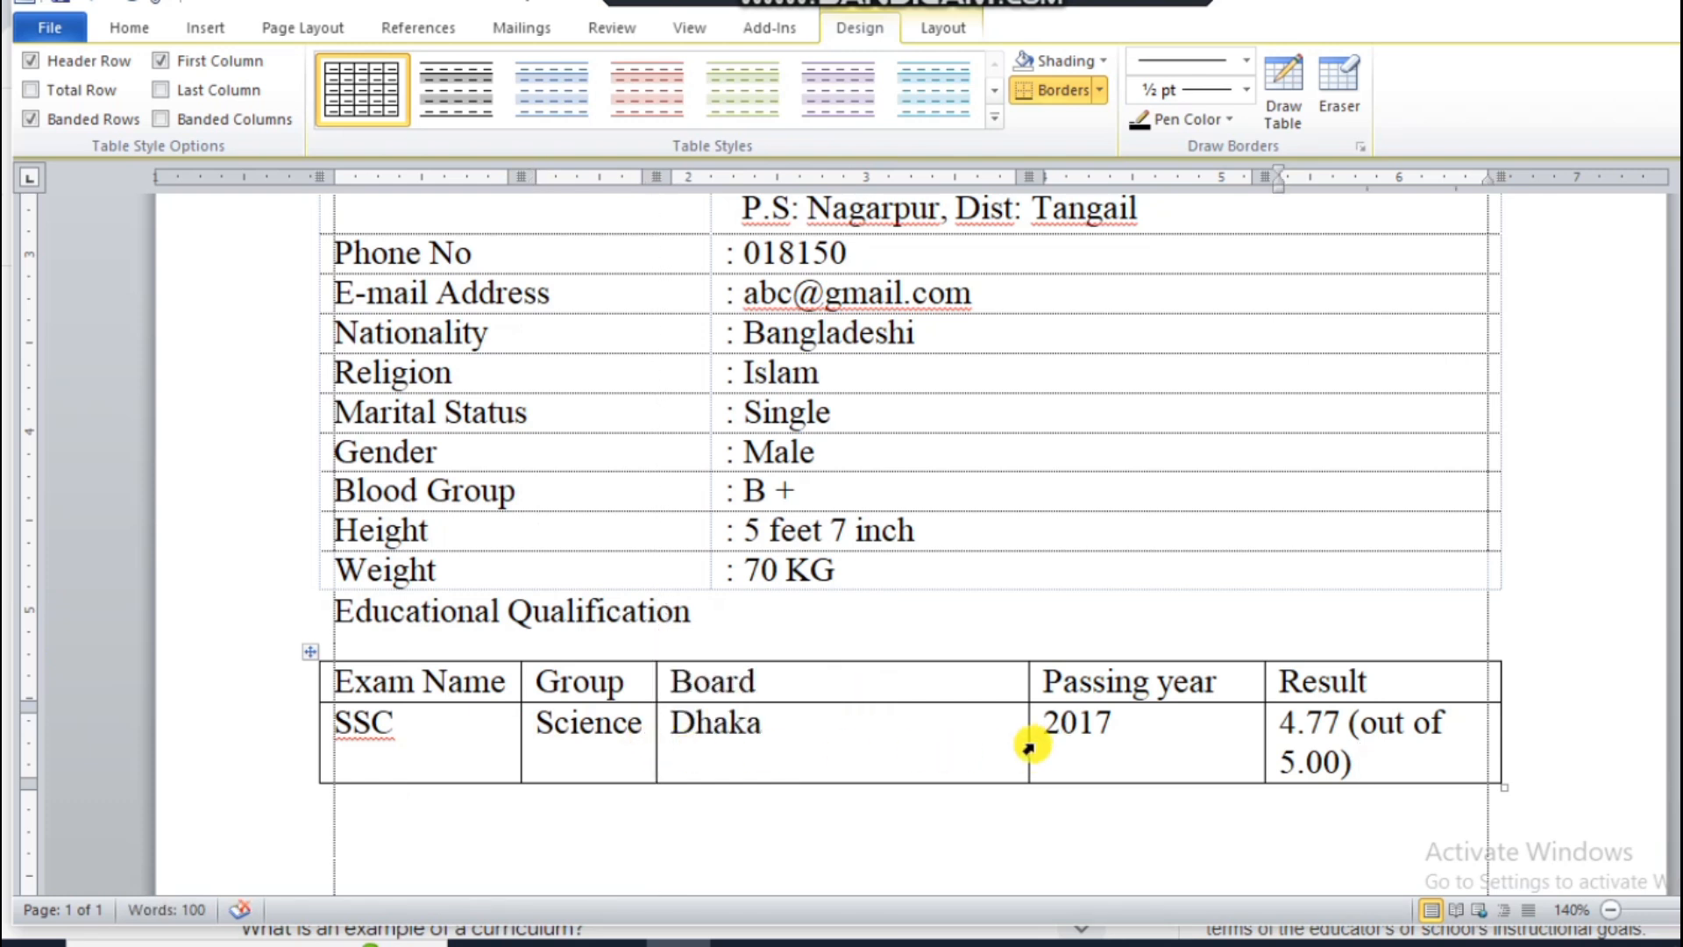
left_click_drag(1028, 739, 777, 745)
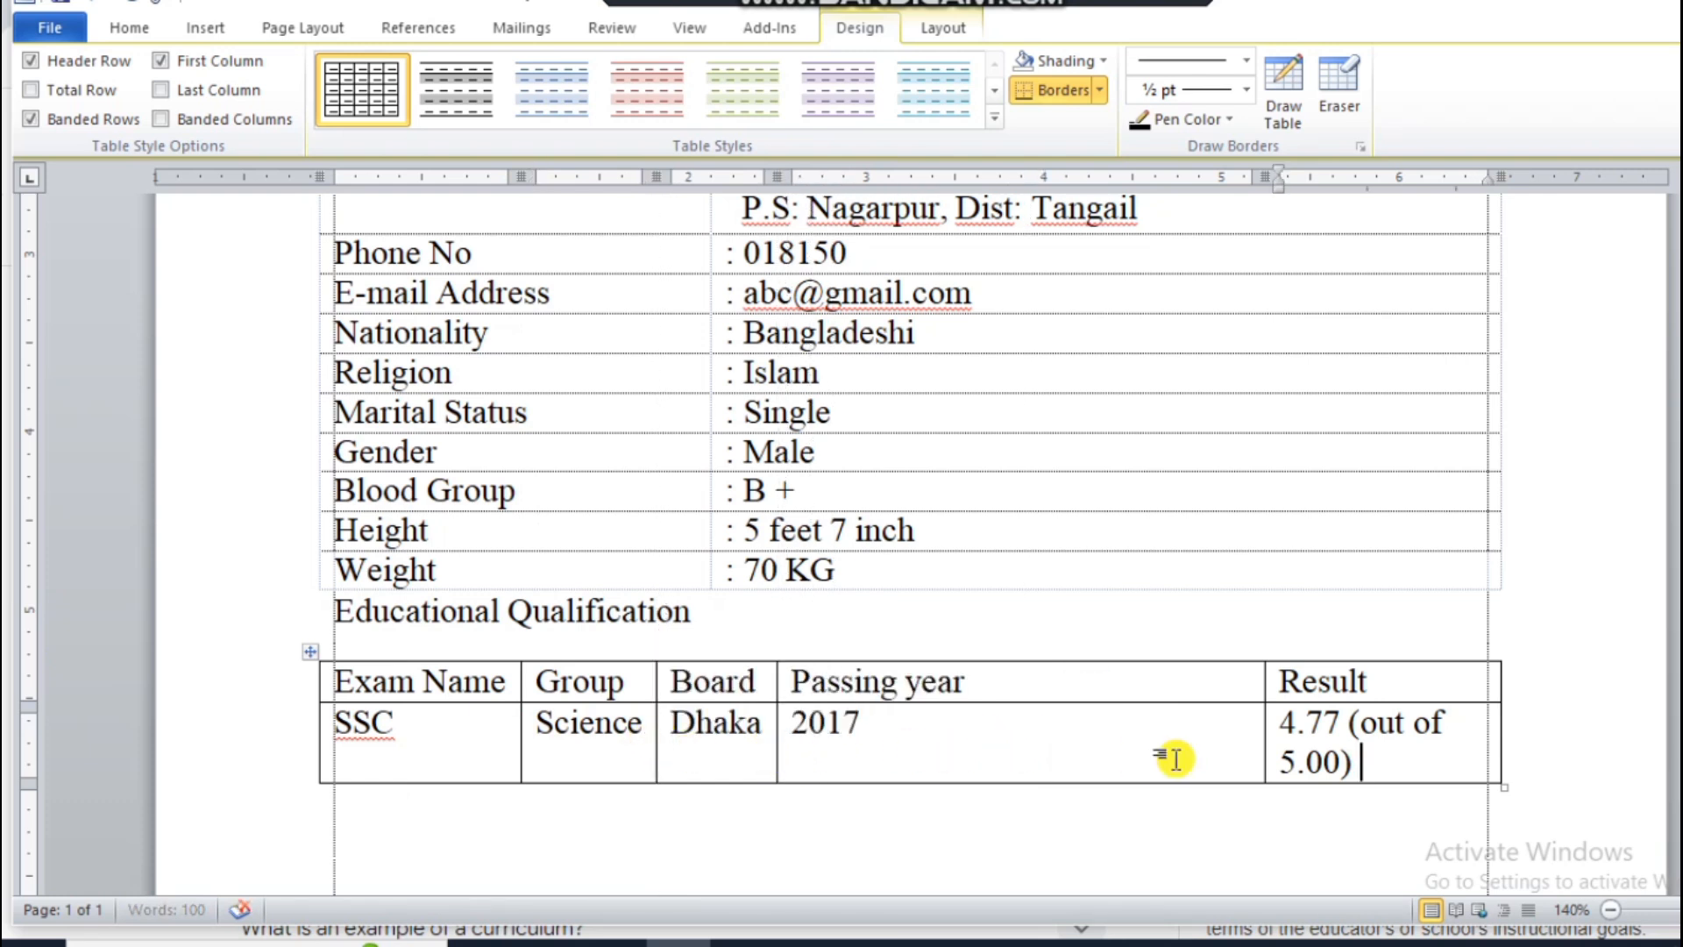
left_click_drag(1265, 725, 1309, 737)
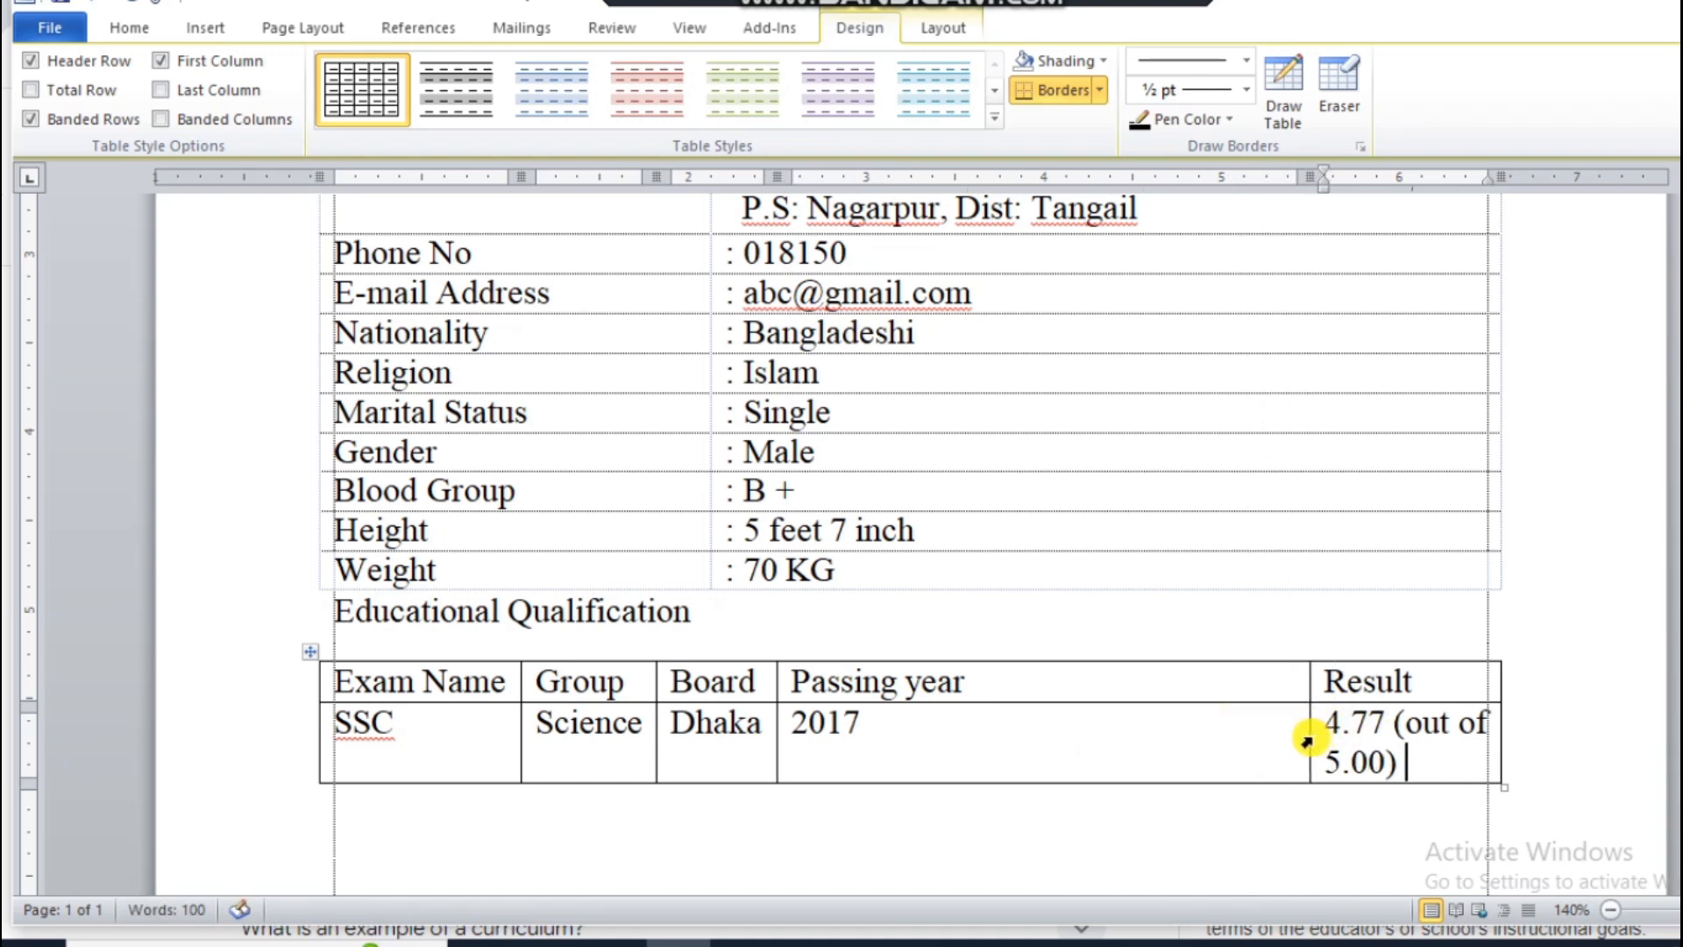
Step: Draw a vertical border through both rows of the wide Passing year column to split off an empty column beside Result
left_click(1282, 92)
left_click_drag(973, 663, 973, 780)
left_click(1282, 92)
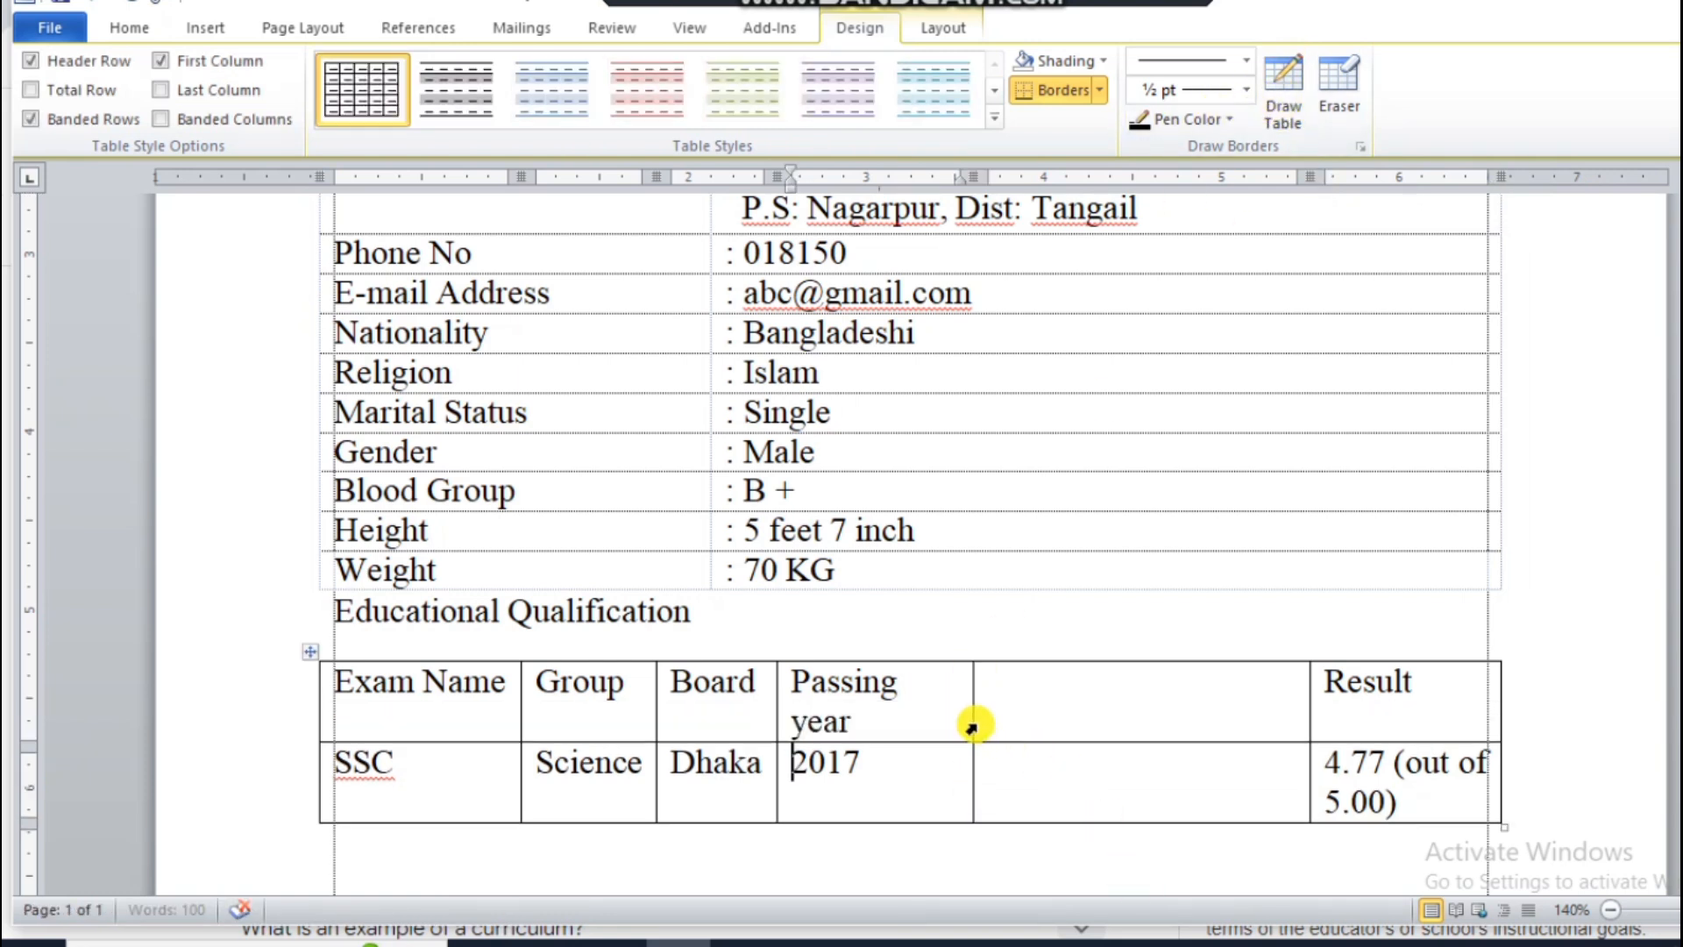
Step: Widen the Passing year column to fit its heading on one line and title the empty column beside it "Institute Name"
left_click_drag(973, 704, 996, 698)
left_click(1007, 689)
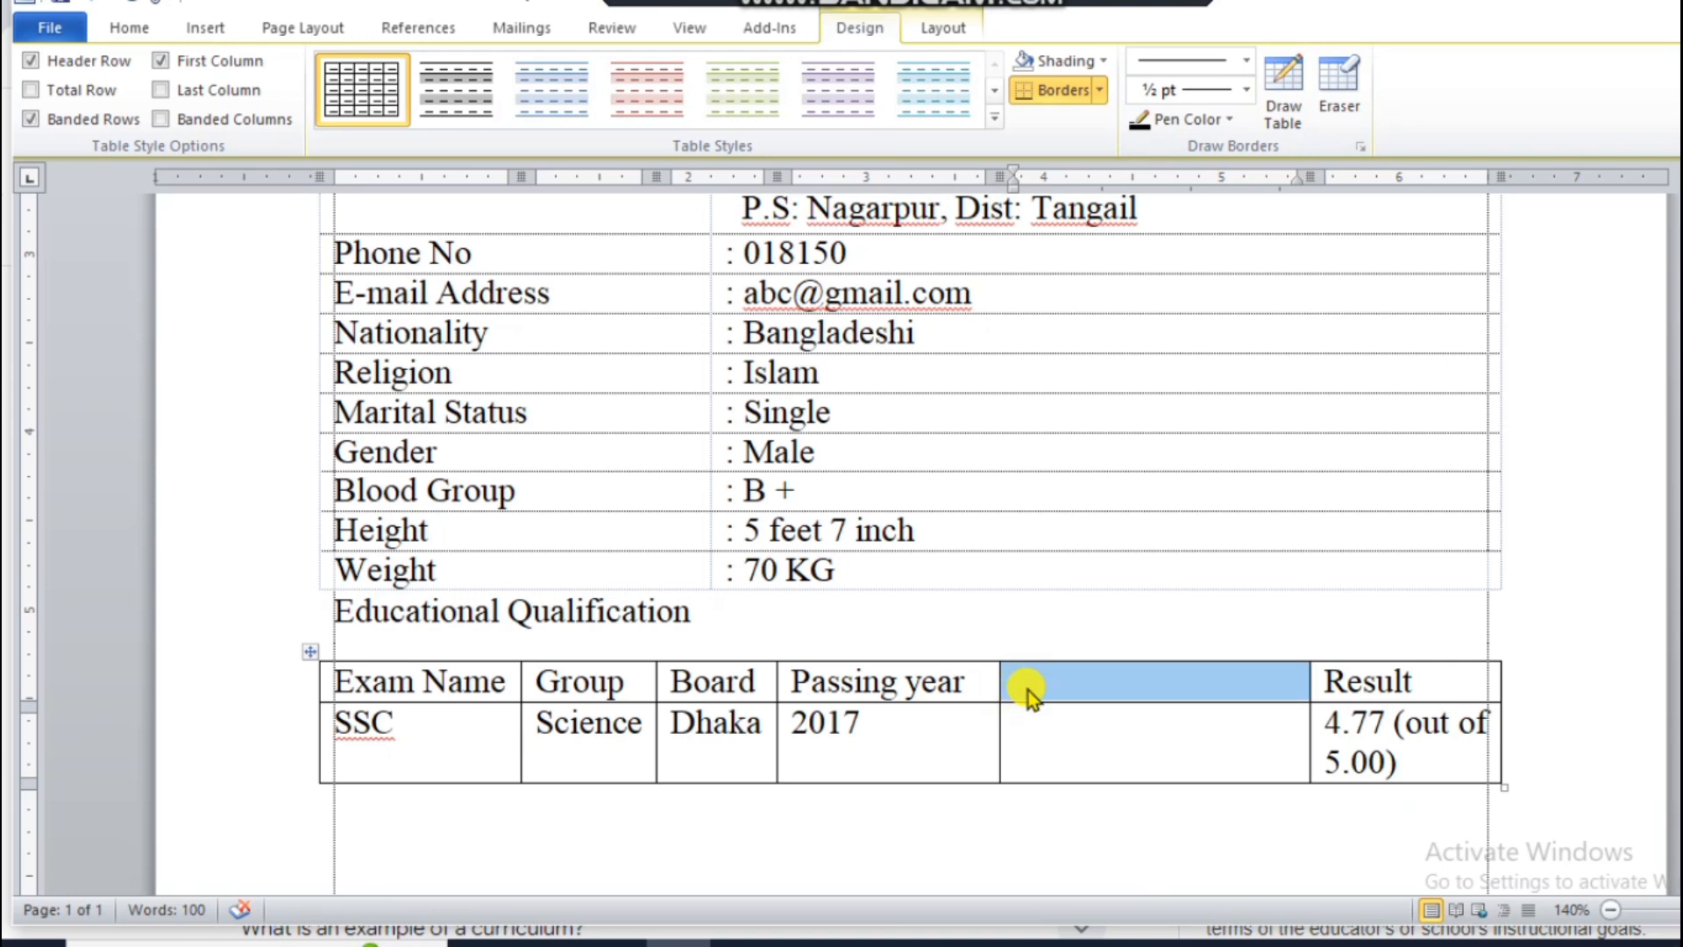
type("Ib")
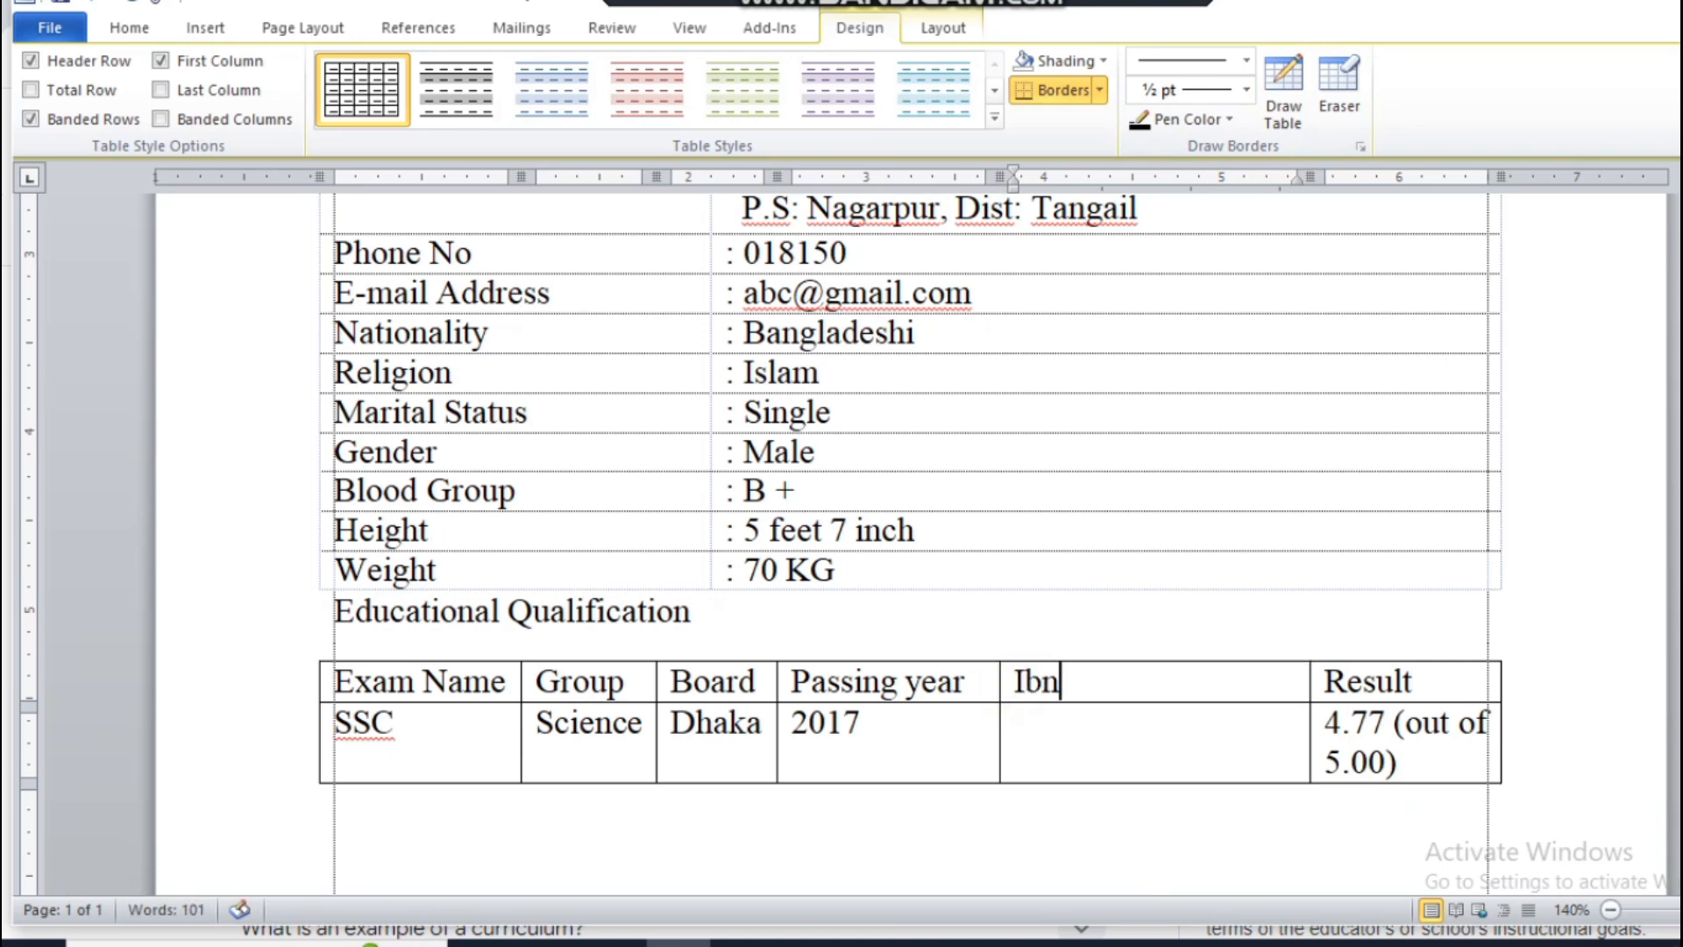
key("BackSpace")
type("nstitute NBam")
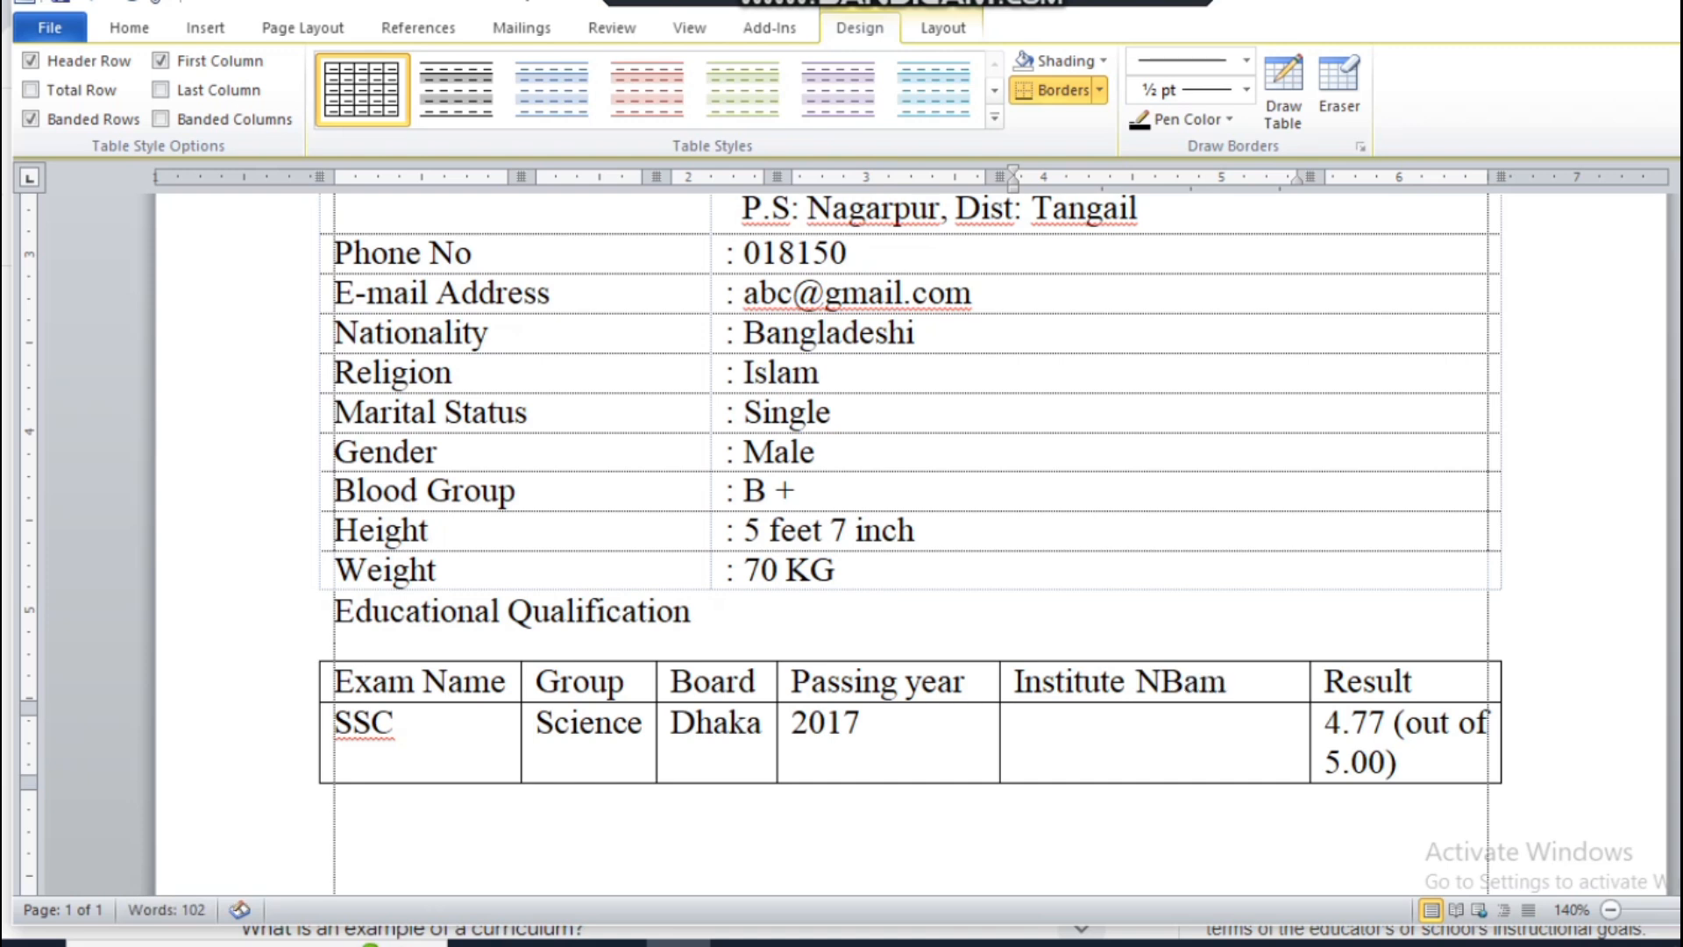
key("BackSpace")
key("BackSpace")
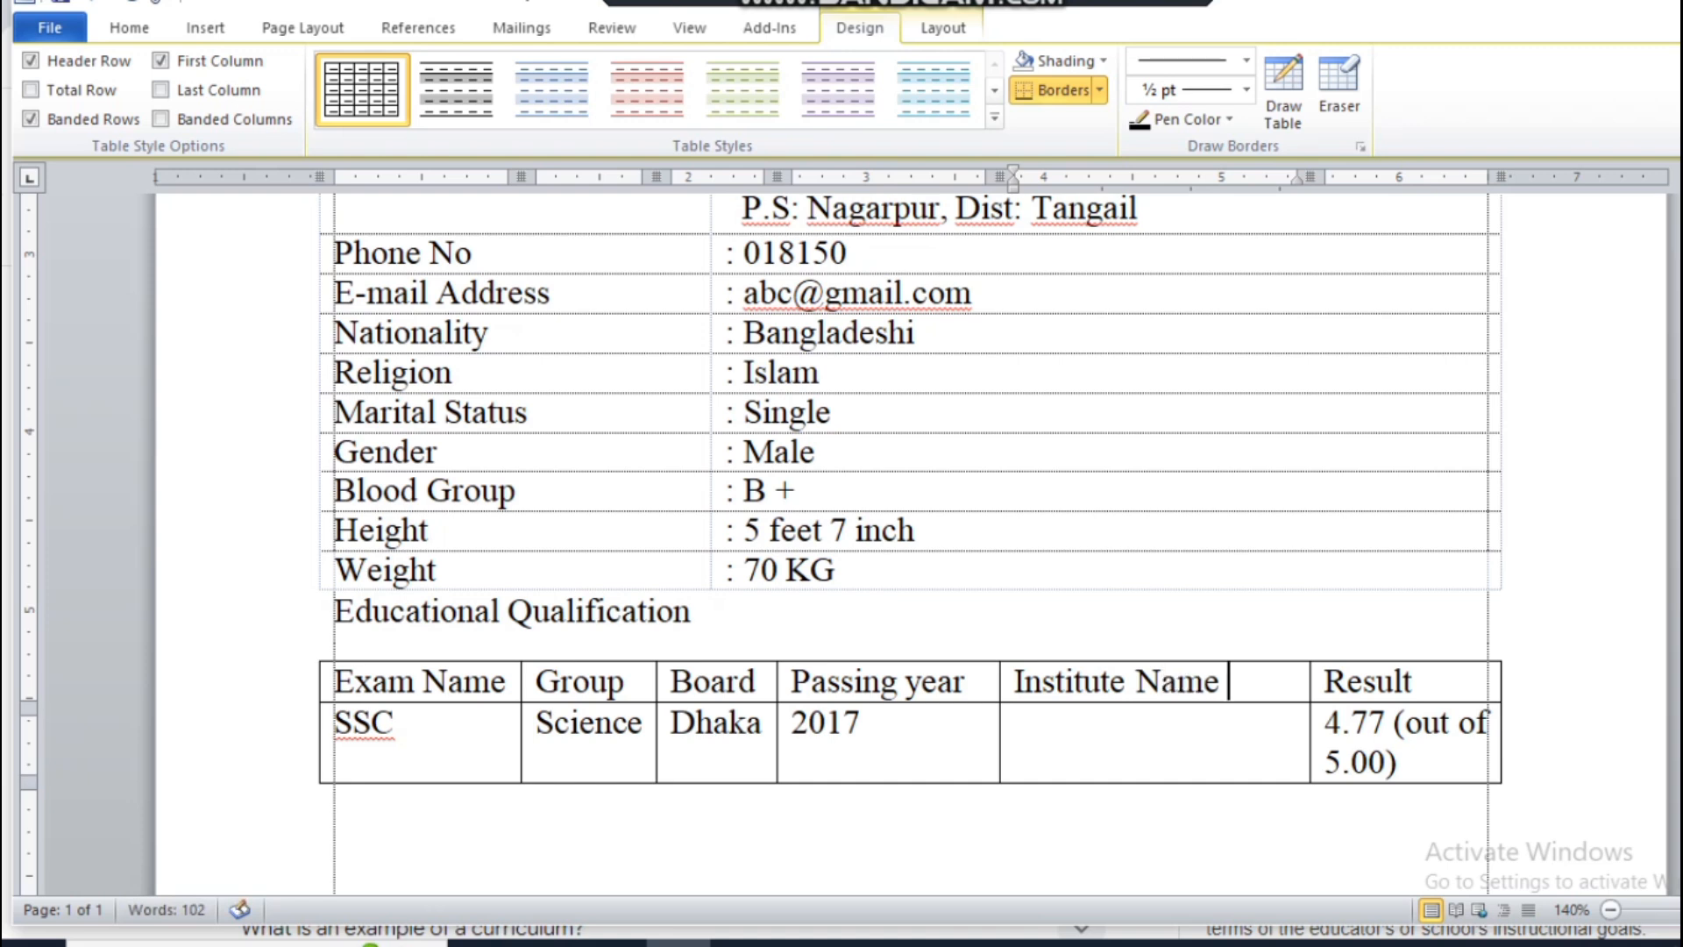
Step: Enter "Nayankhan Memorial School" as the institute name in the SSC row
key("Down")
type("Nayankhan me")
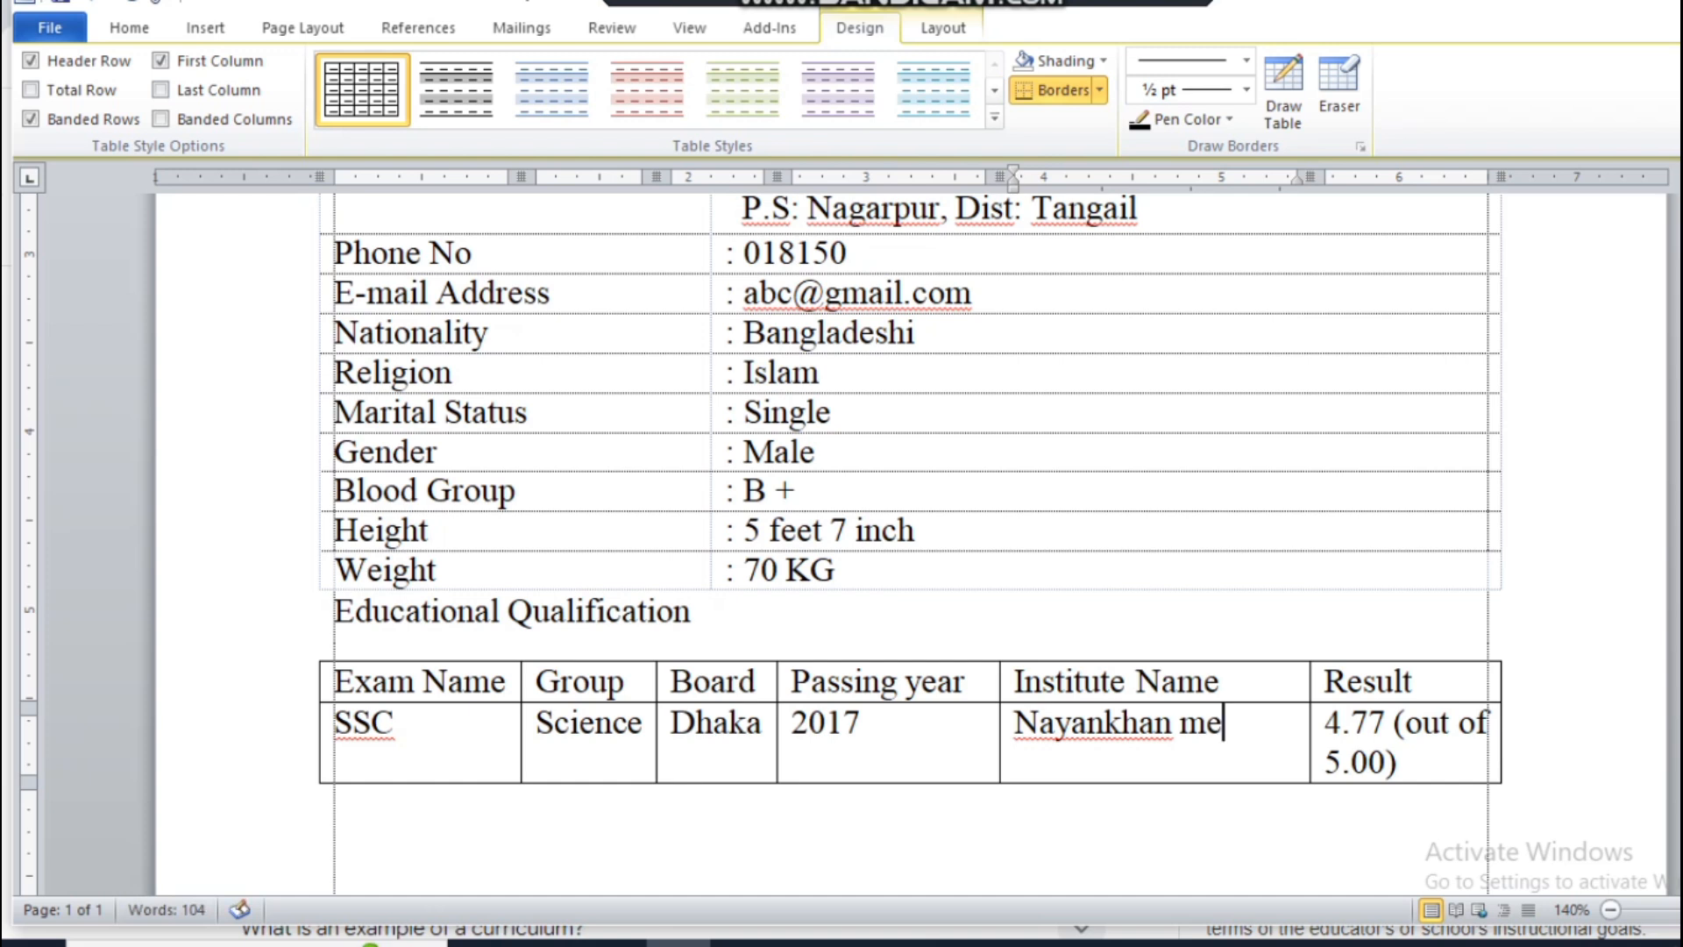
key("BackSpace")
key("BackSpace")
type("Med")
key("BackSpace")
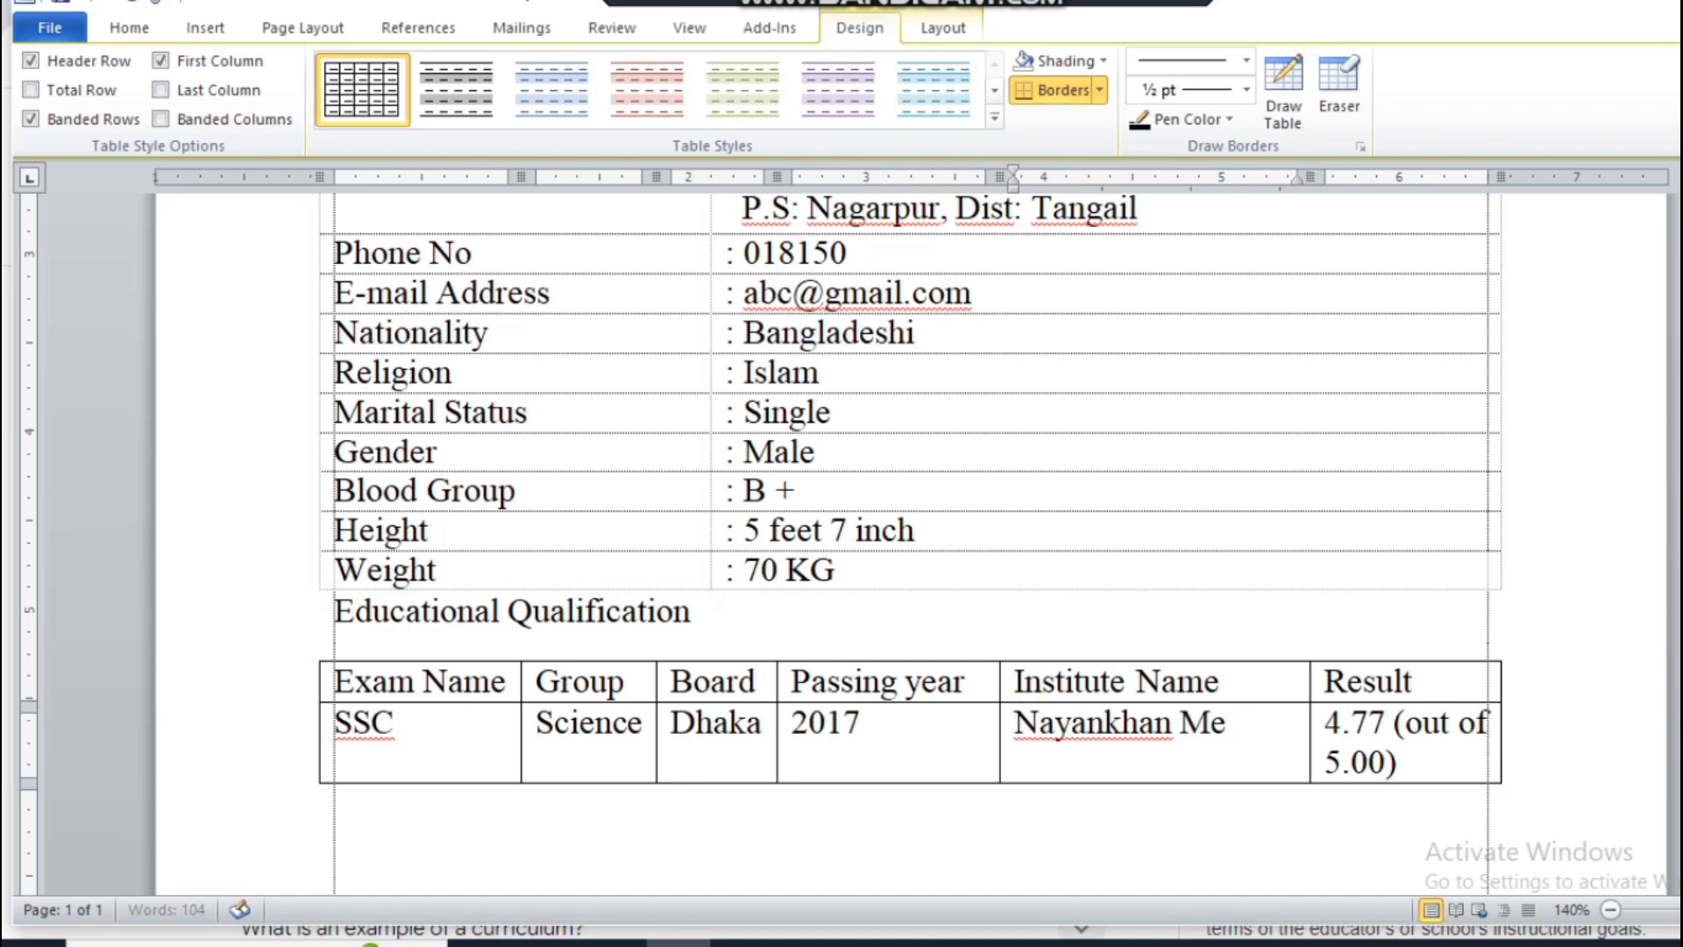
type("morial")
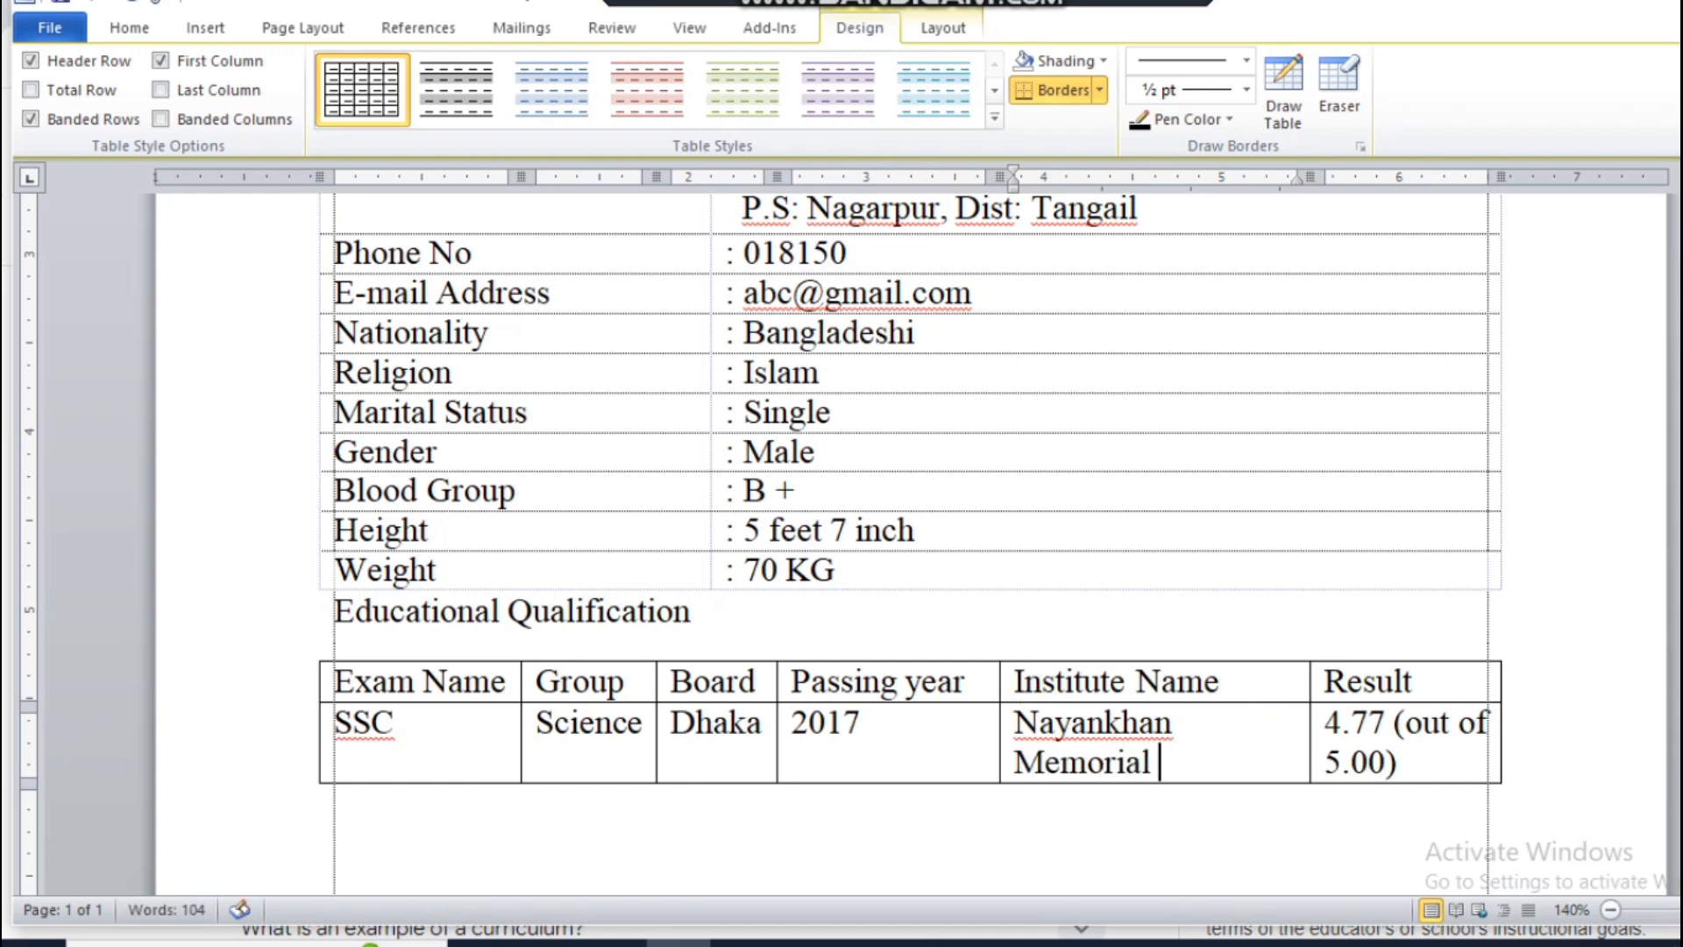
type(" Scho")
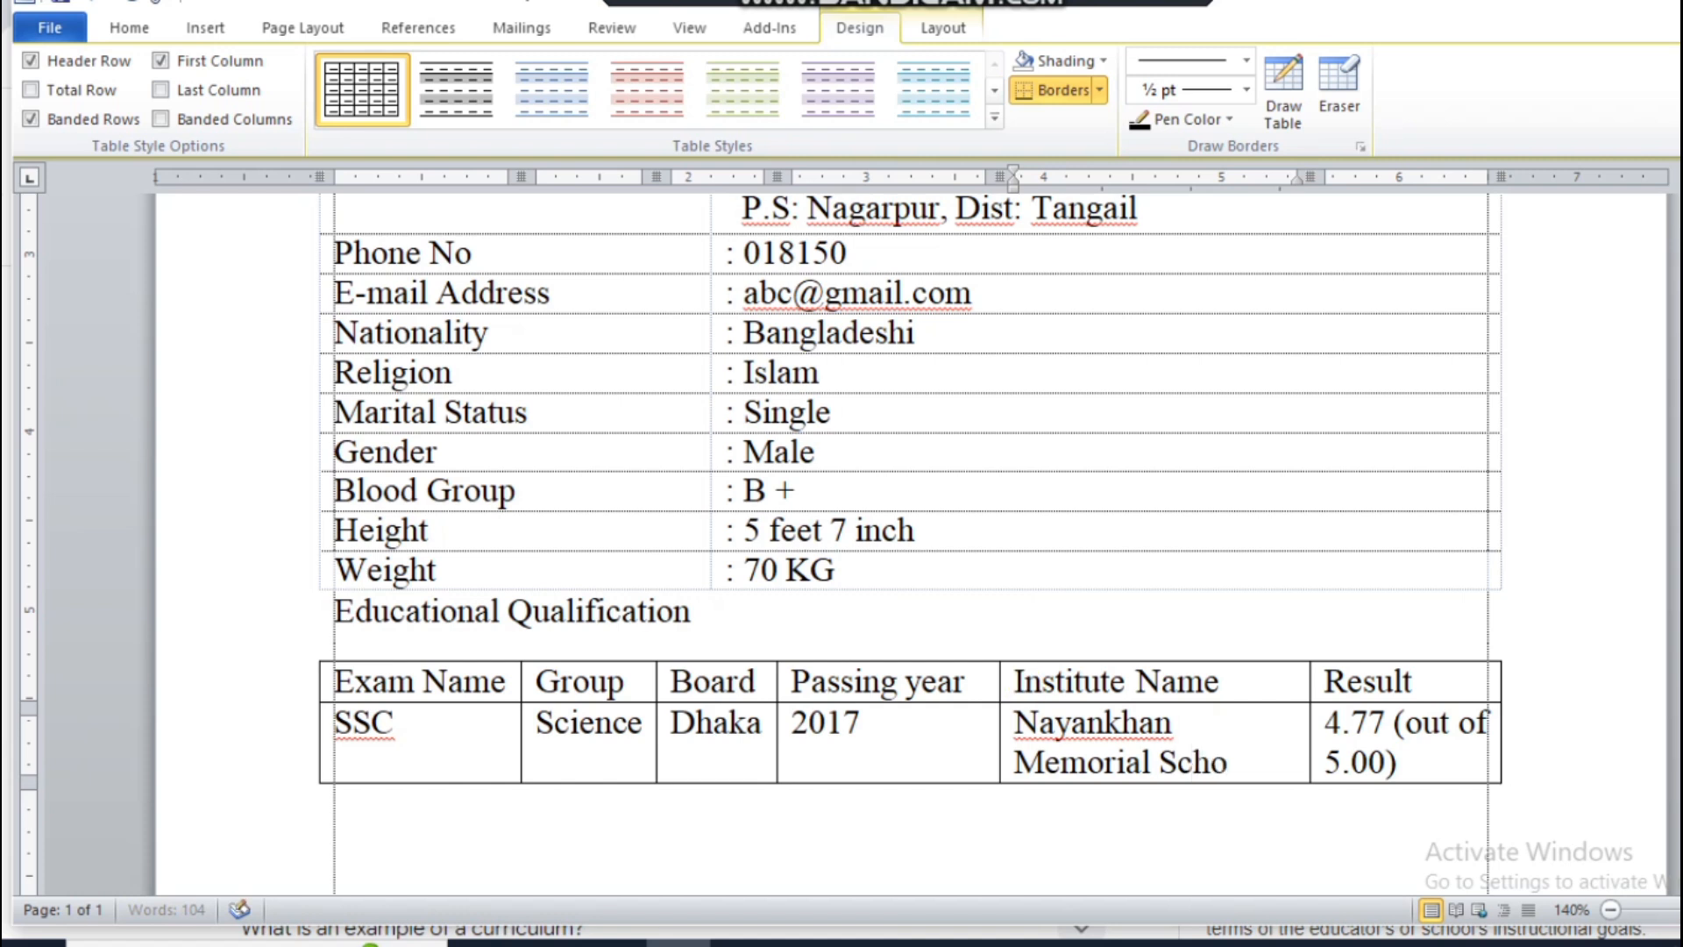
type("ol")
Step: Add a third row to the education table with exam name "HSC", group "Science" and board "Dhaka"
key("Tab")
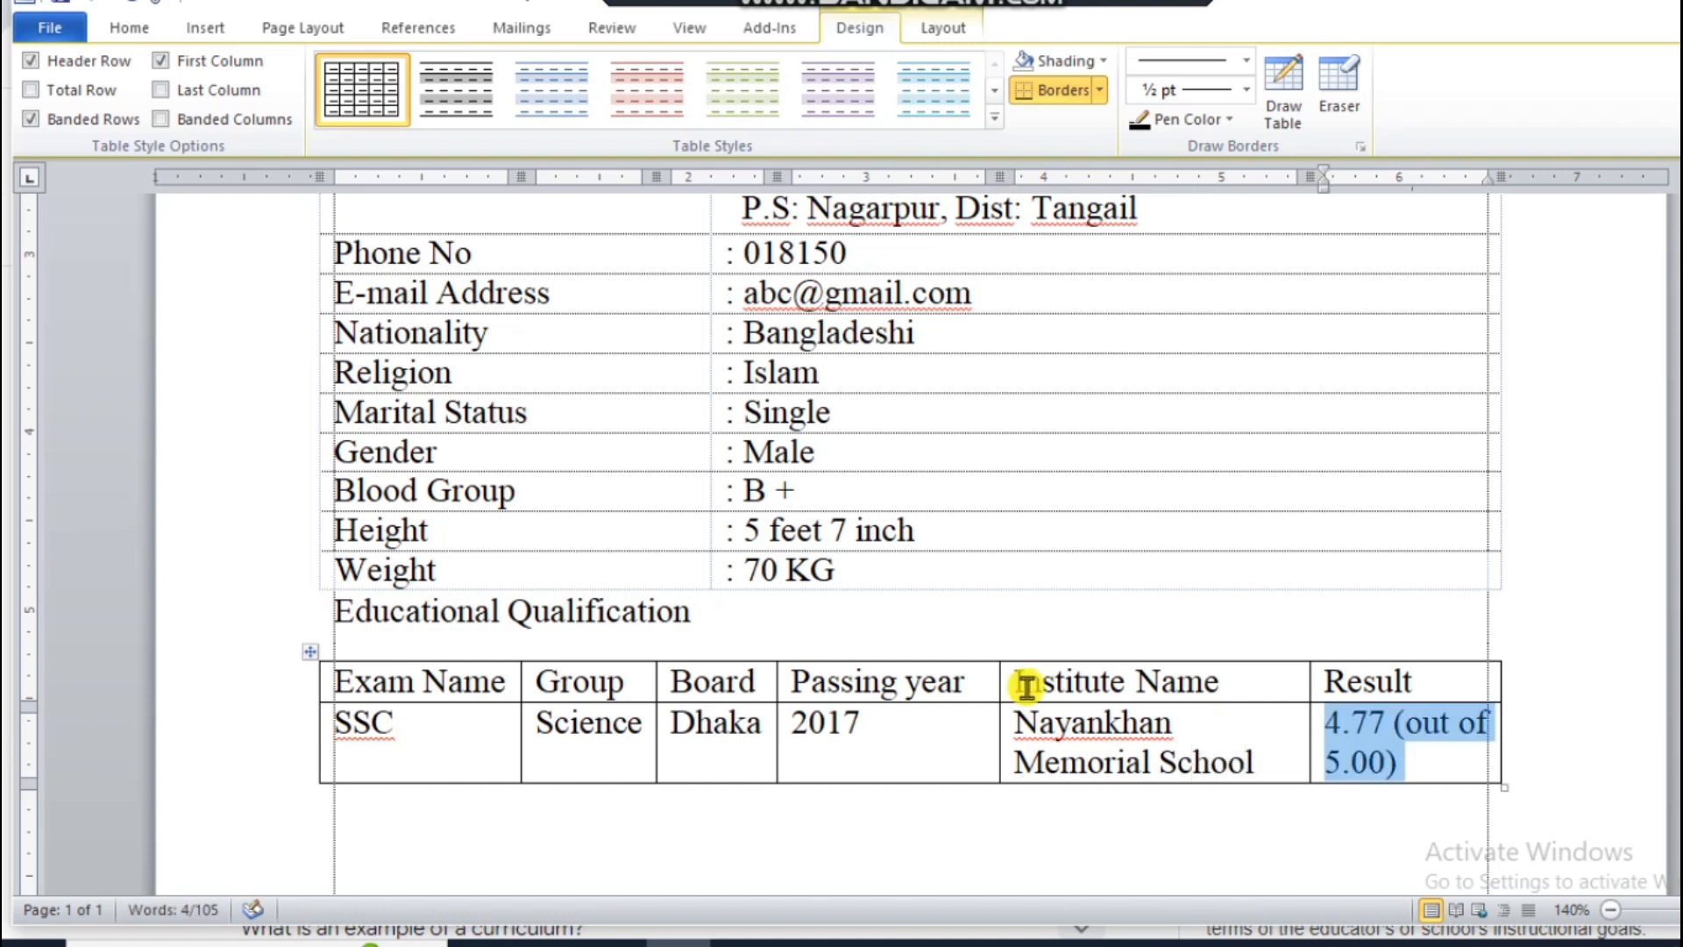
key("Tab")
type("HS")
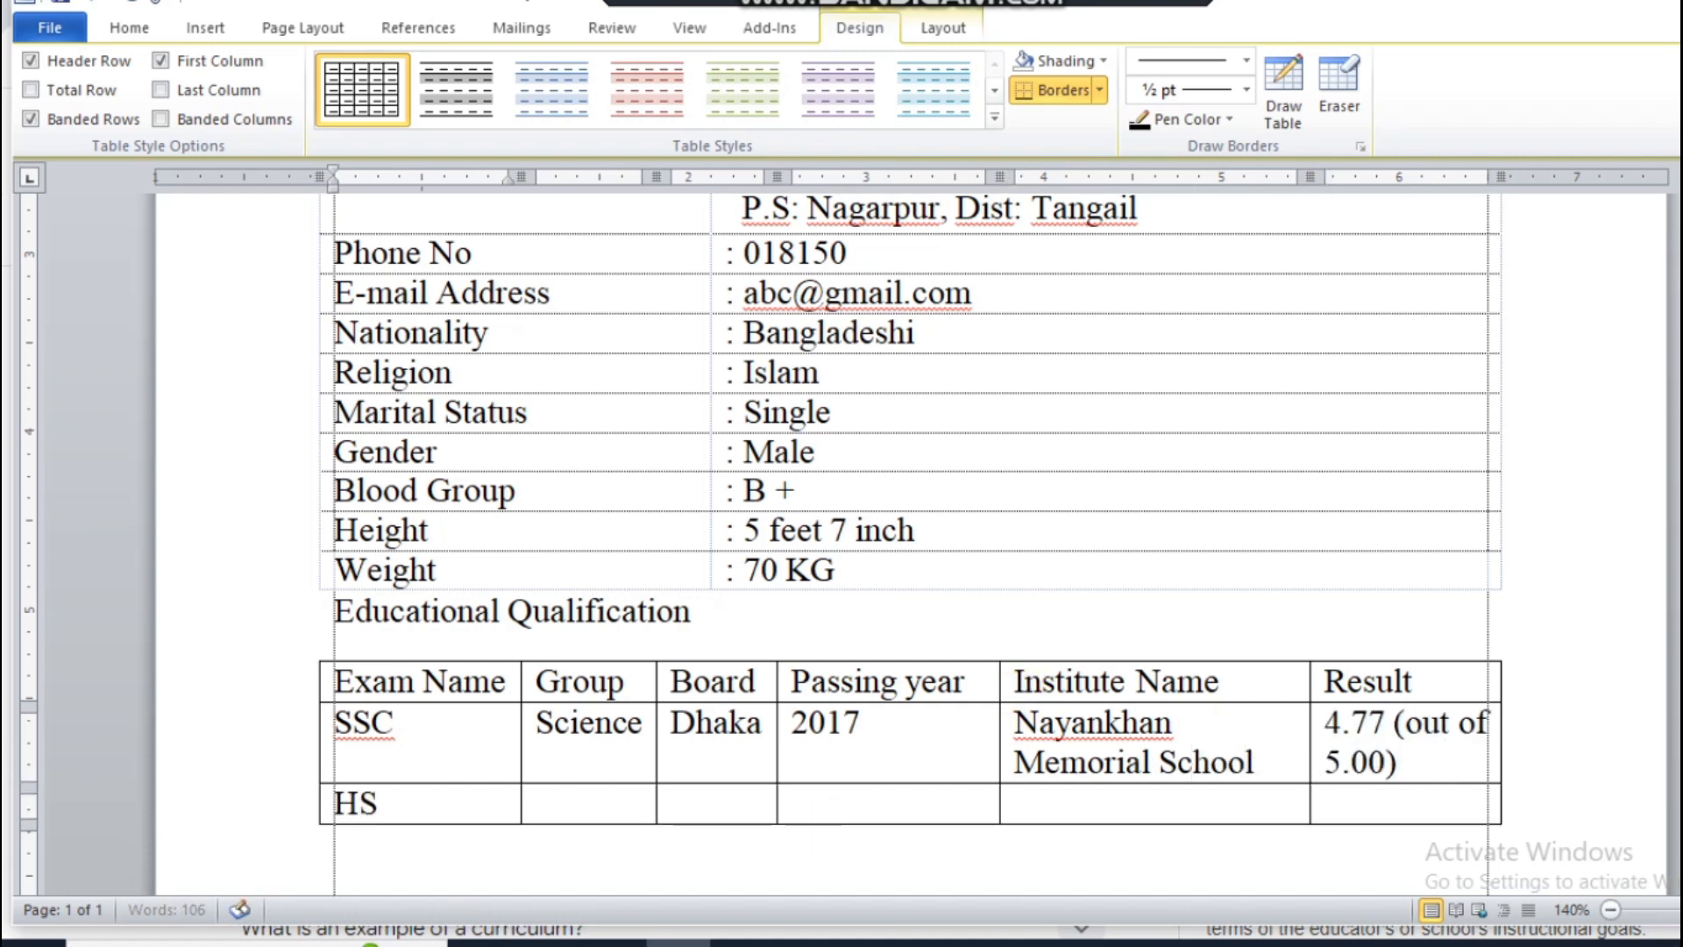
key("Tab")
type("Sccie")
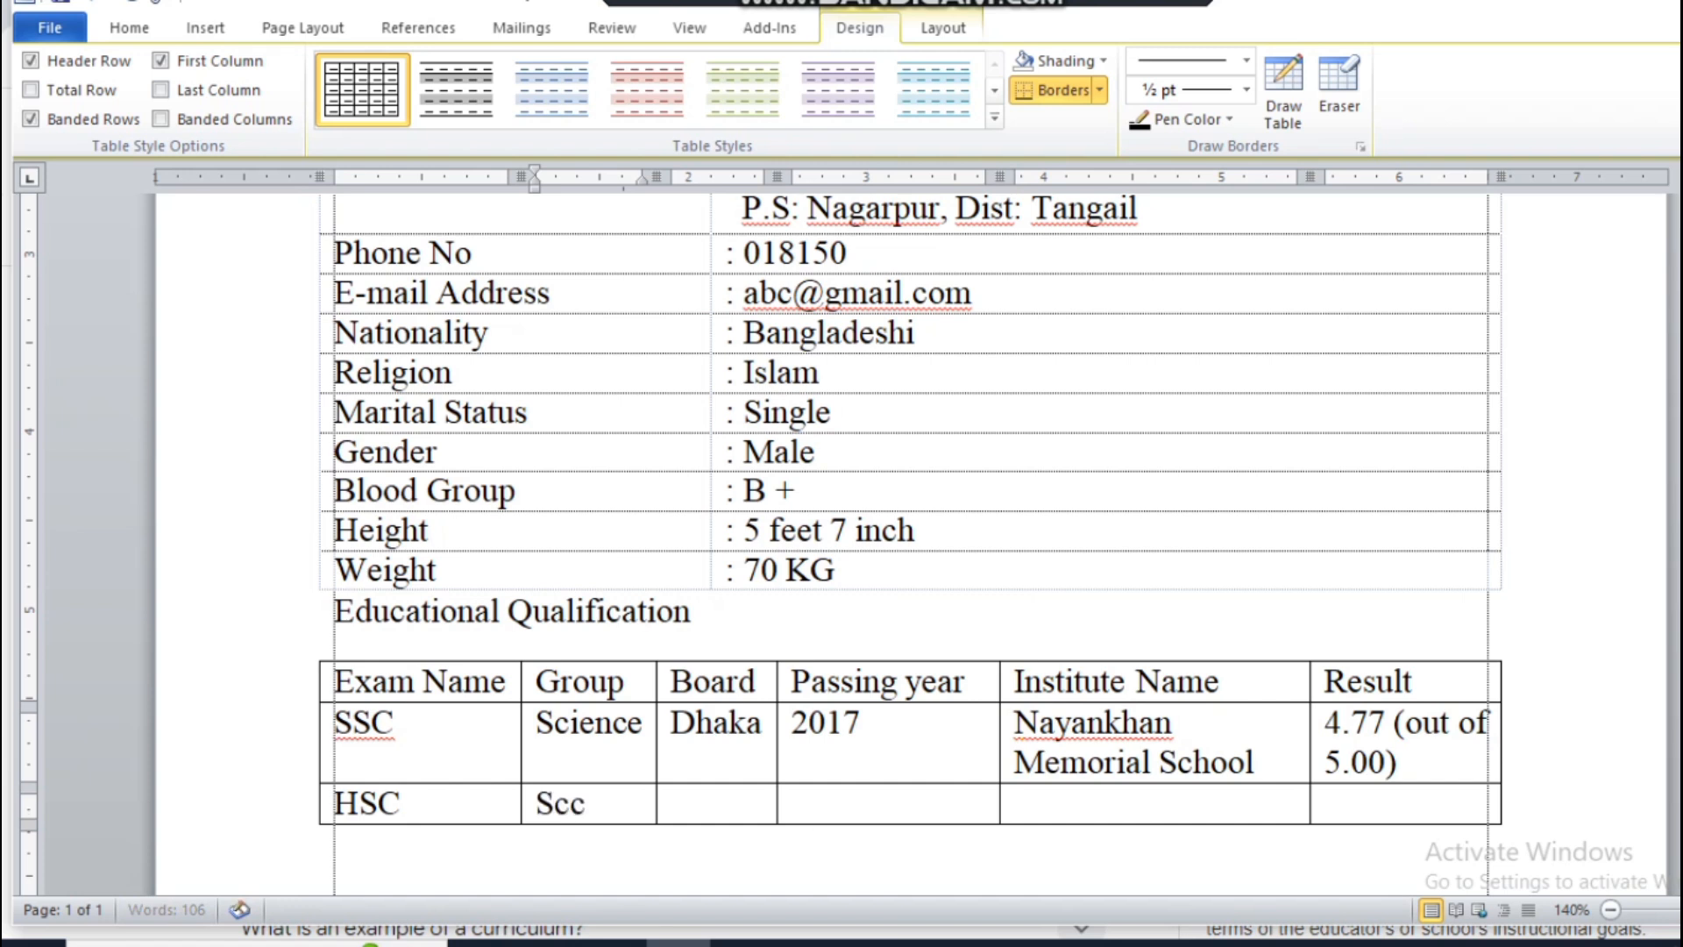
key("BackSpace")
key("BackSpace")
key("BackSpace")
type("ience")
key("Tab")
type("Dhaka")
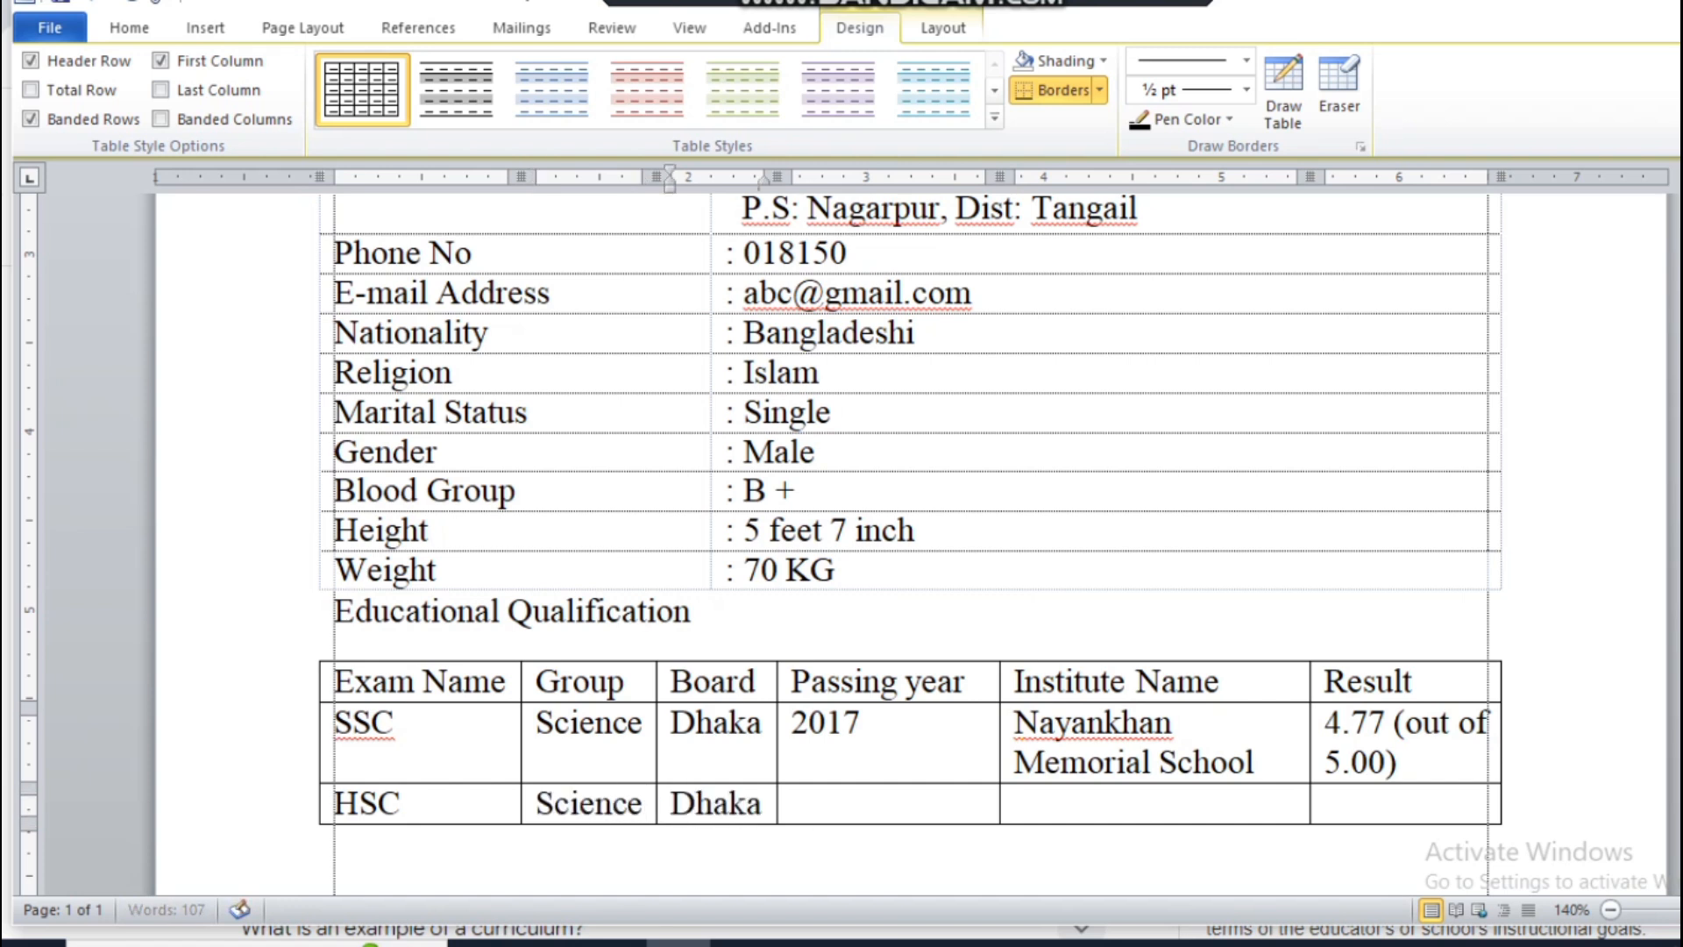
Step: Fill in the HSC row with passing year "2020" and institute name "Dhaka College"
key("Tab")
type("2020")
key("Tab")
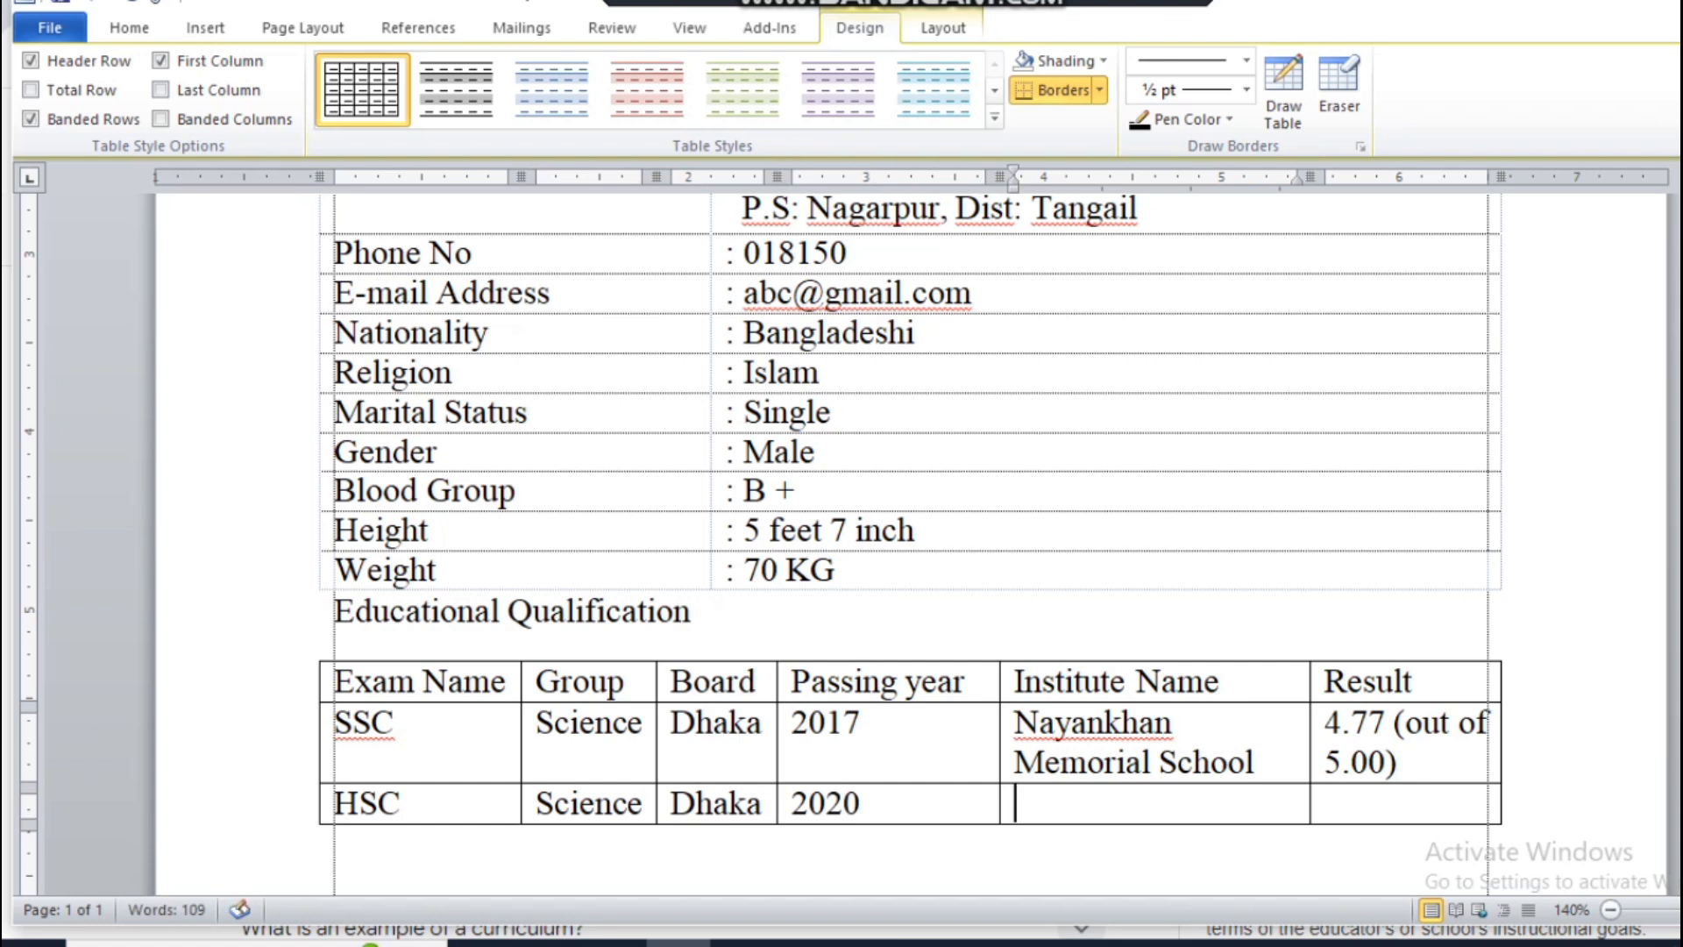
type("Dhaka ")
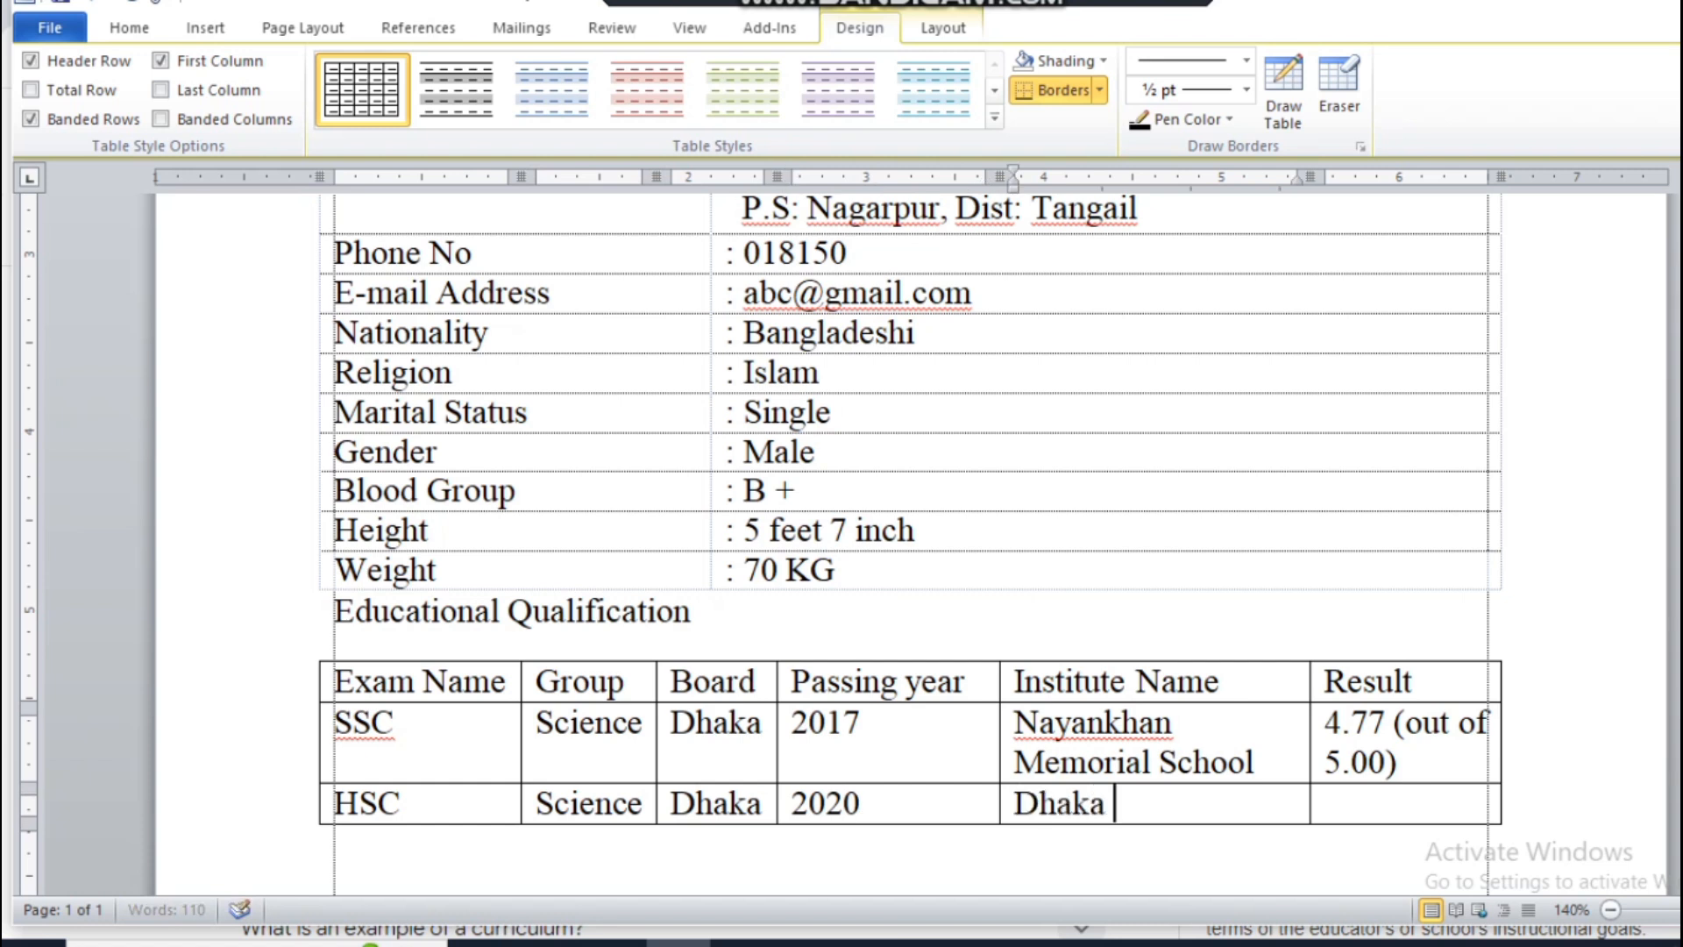
type("College")
key("Tab")
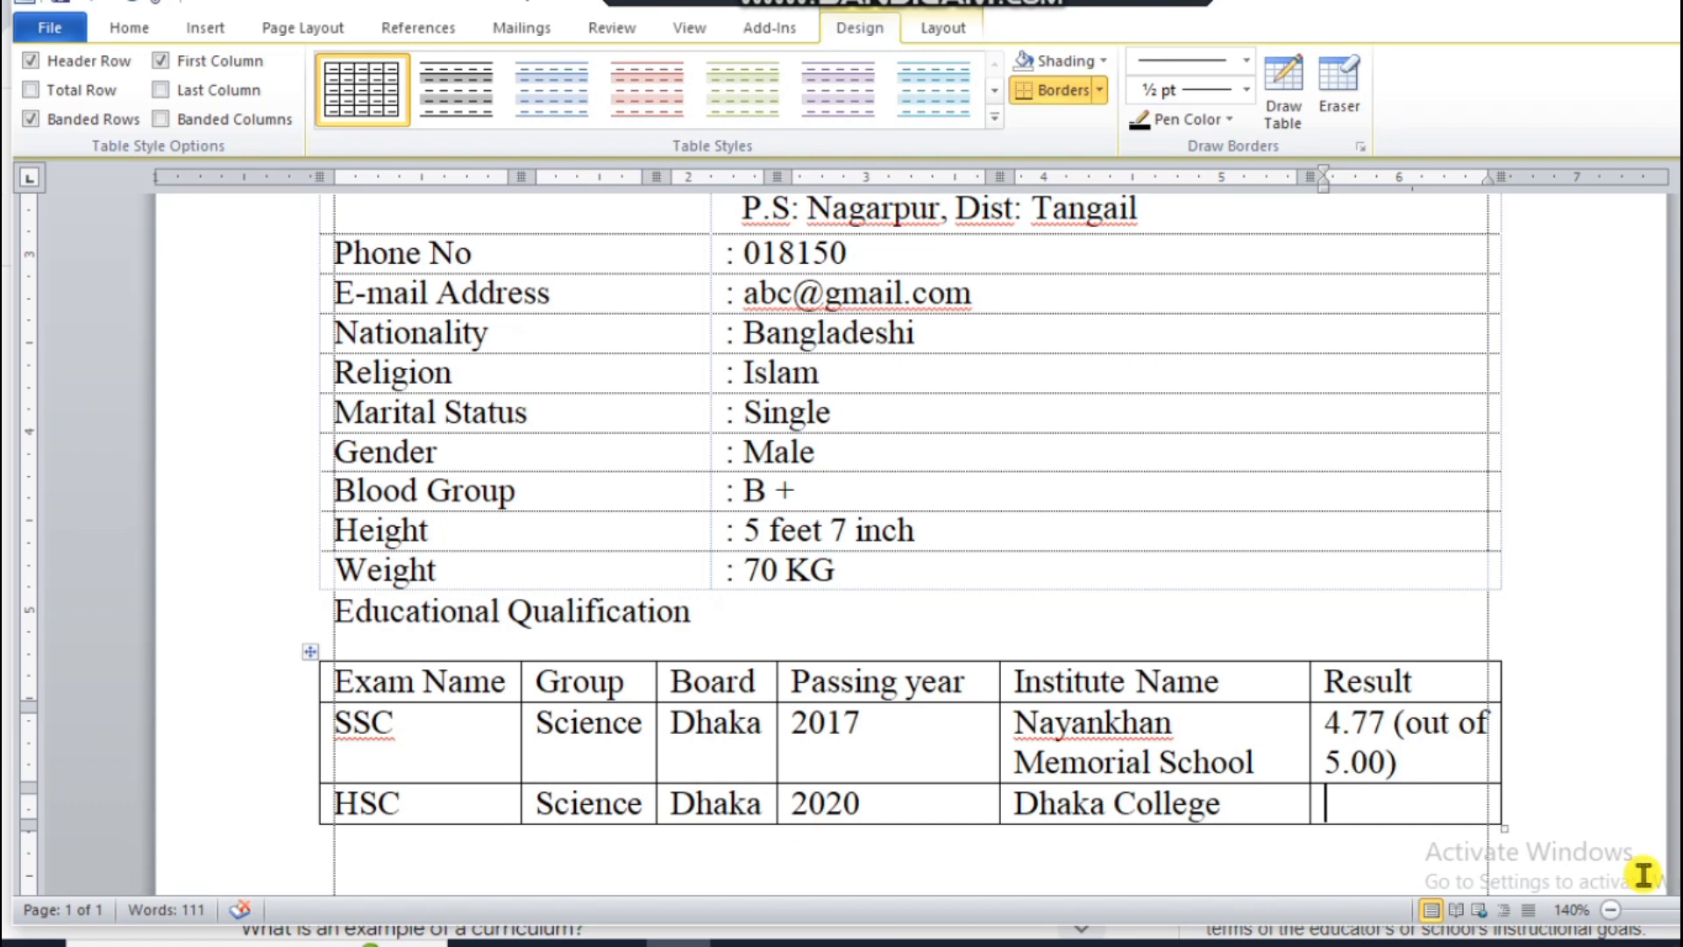
Step: Copy the SSC result into the HSC row's Result cell and change it to "4.83 (out of 5.00)"
left_click(1317, 725)
key("ctrl+c")
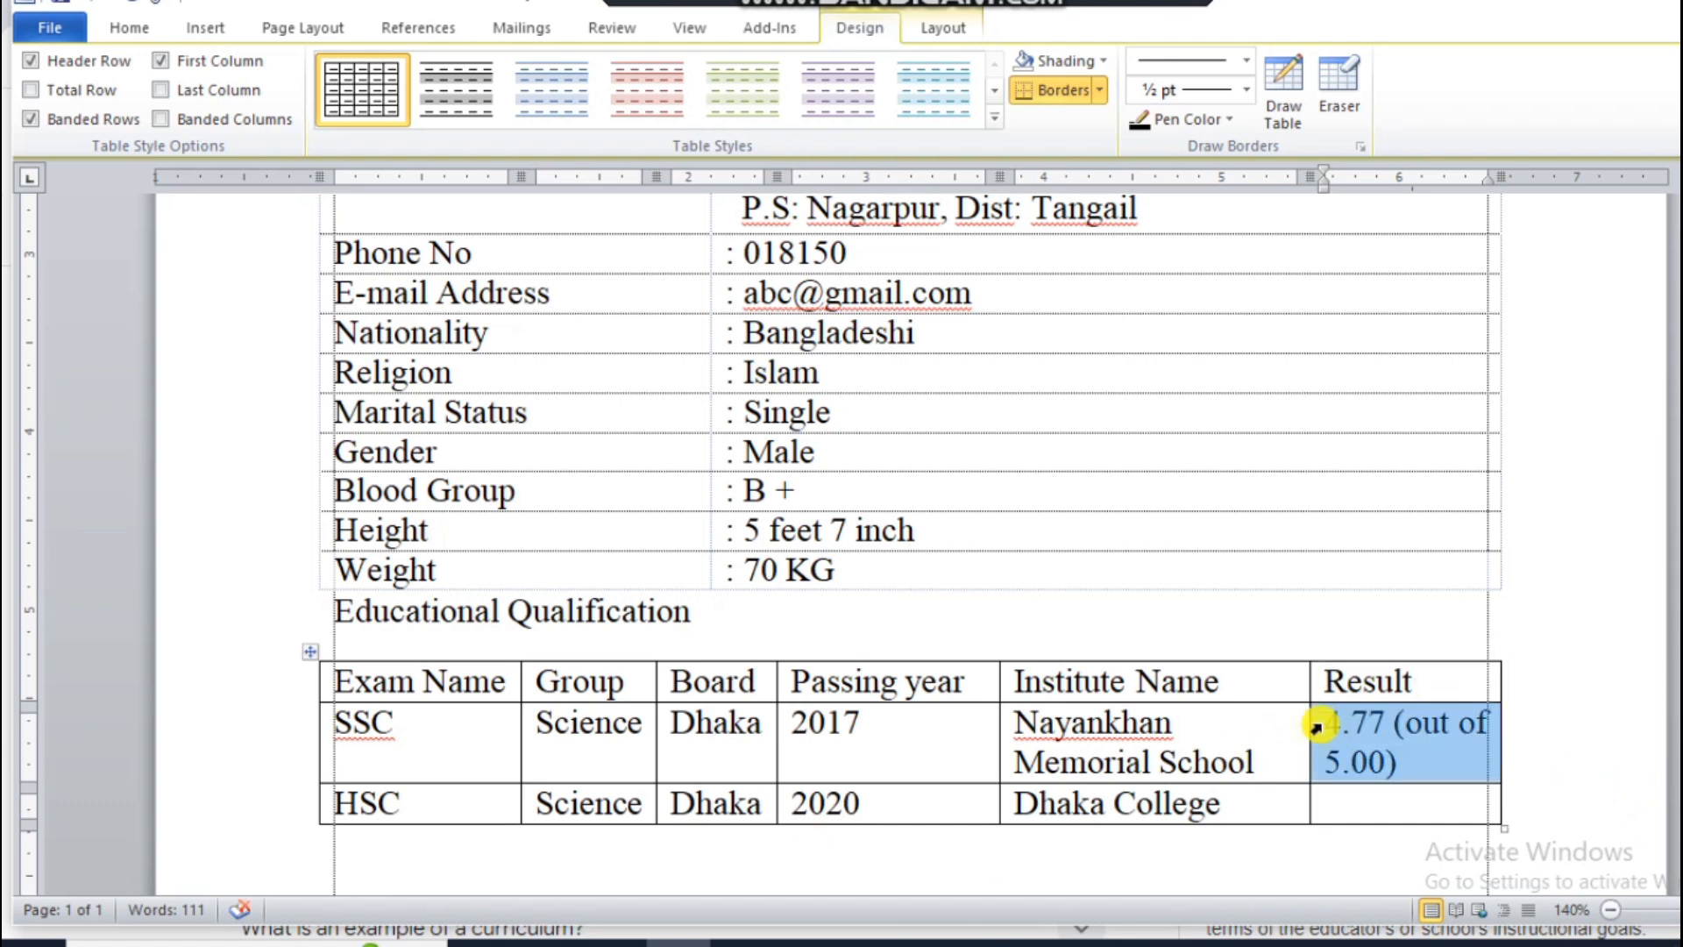
left_click(1376, 807)
key("ctrl+v")
left_click(1357, 806)
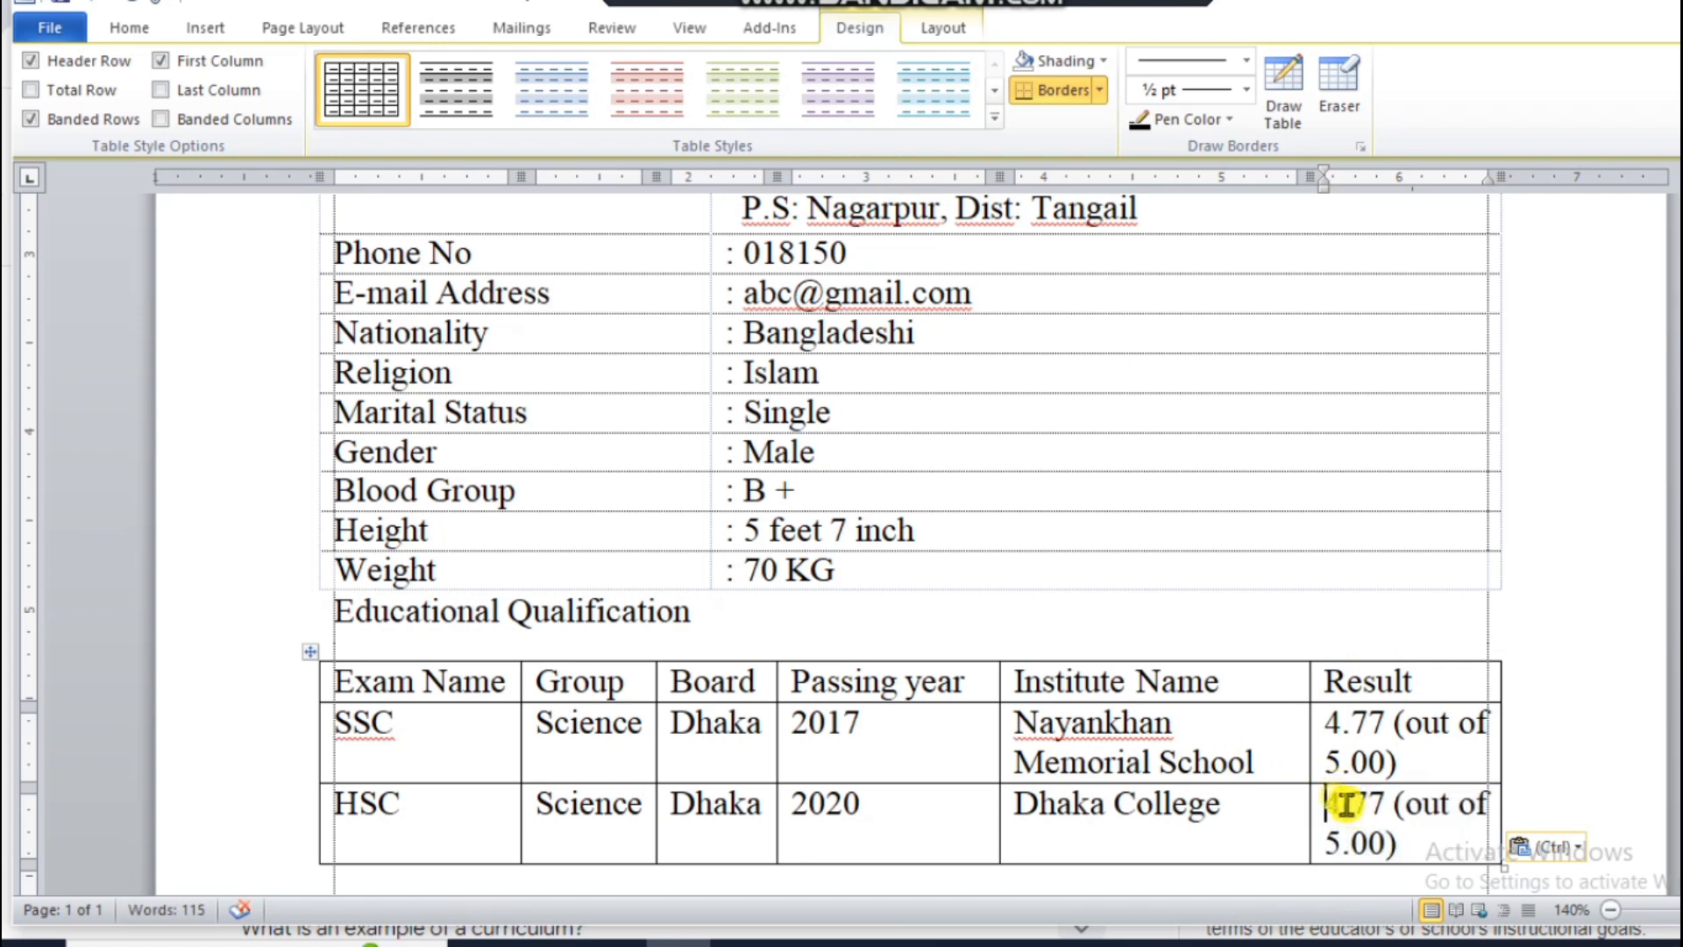
left_click_drag(1382, 805, 1363, 804)
type("83")
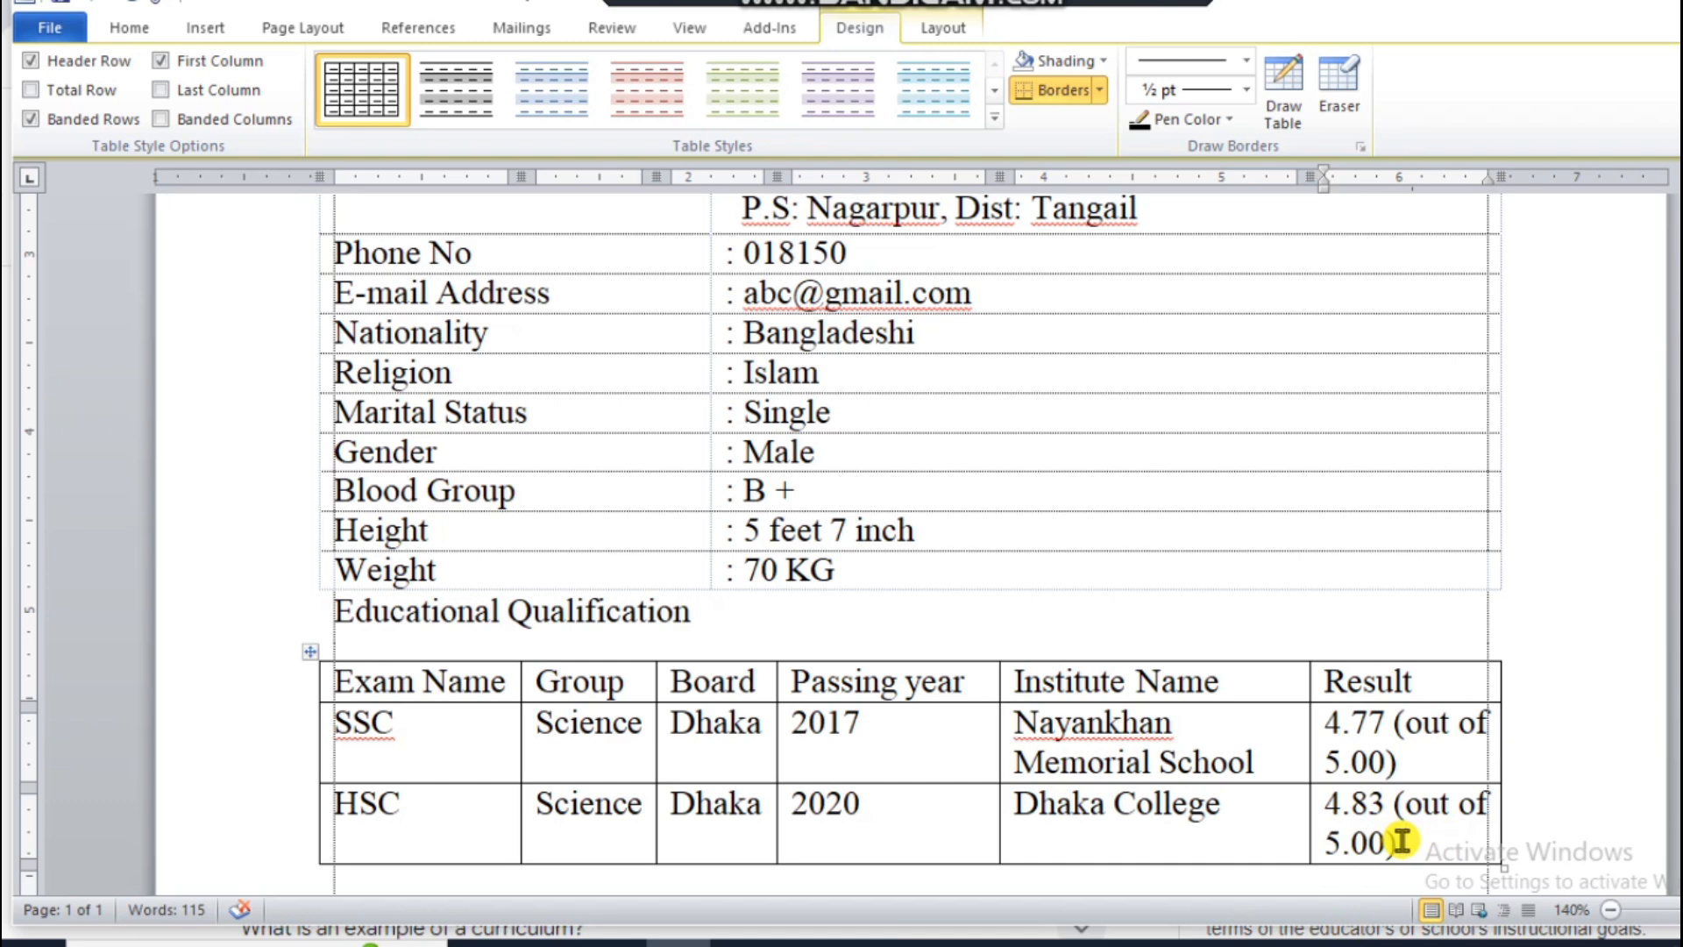
Step: Add the heading "Working Experience:" on the line below the education table and start a new paragraph
scroll(713, 795, "down", 3)
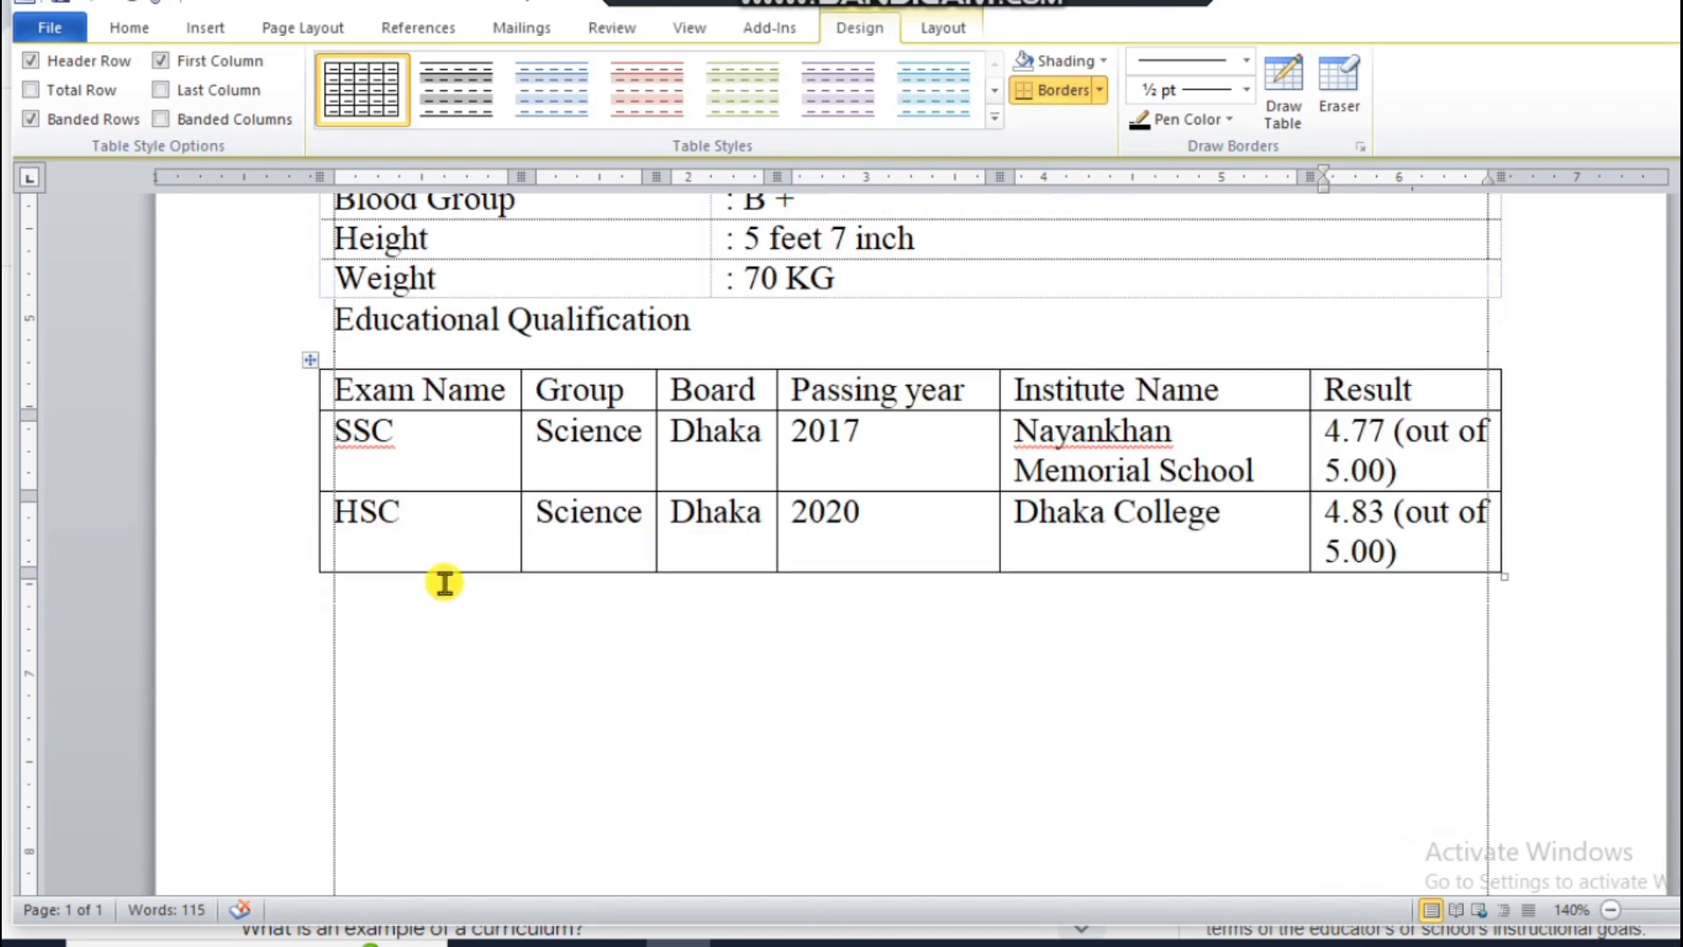
left_click(341, 645)
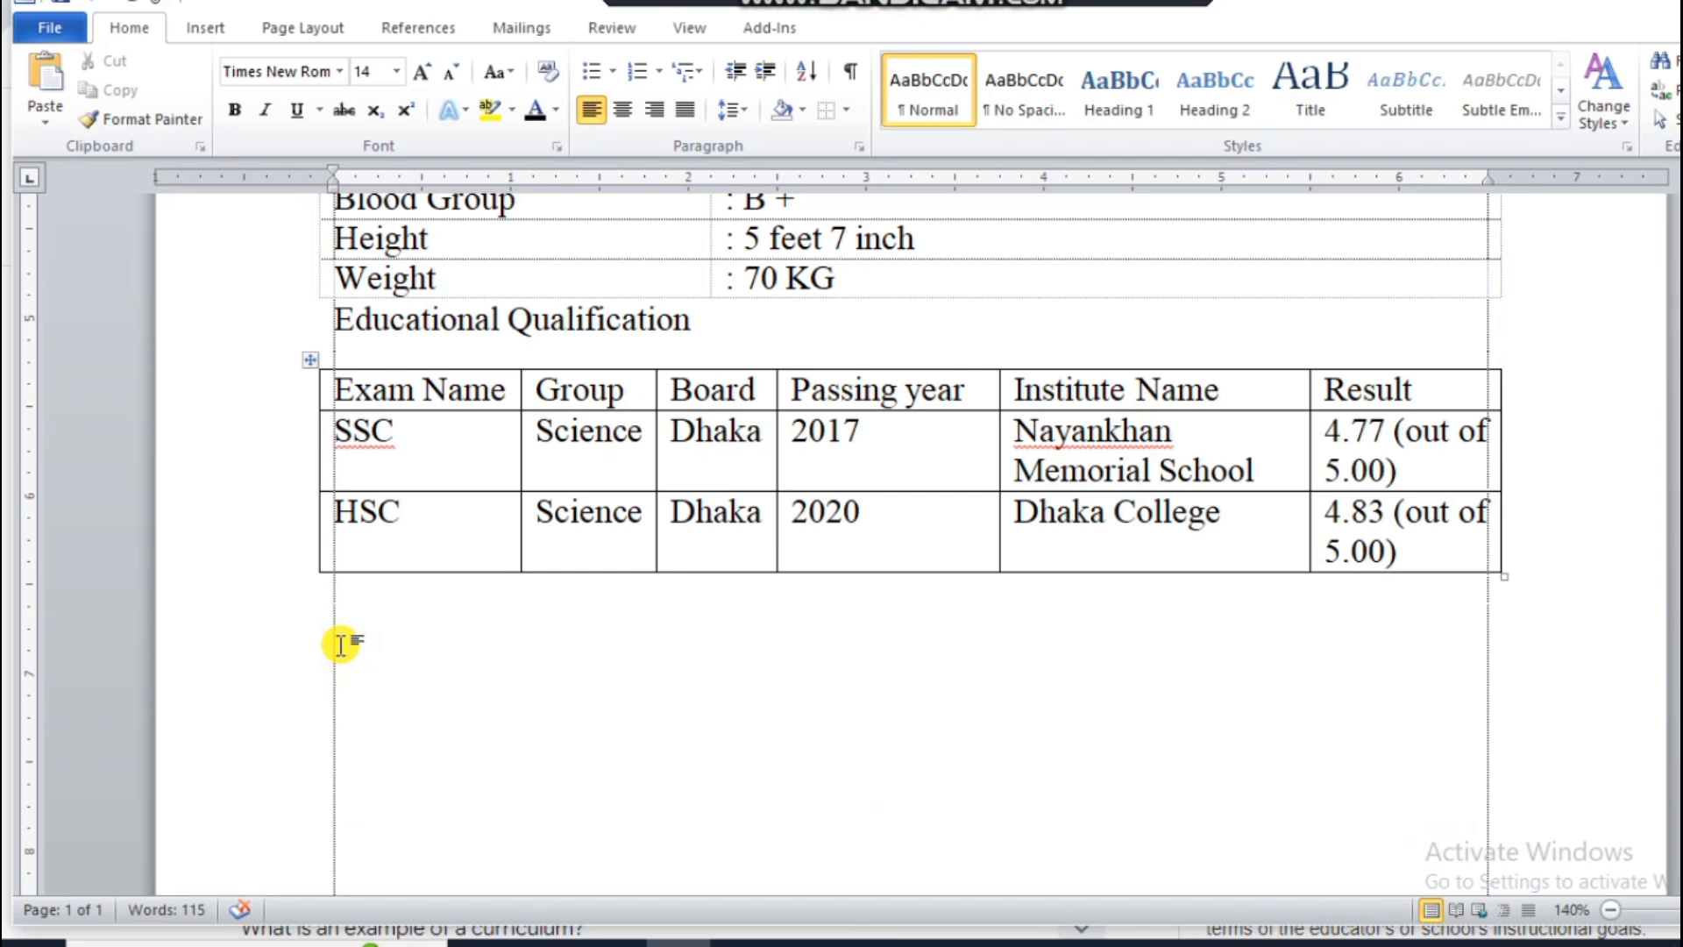
type("Working")
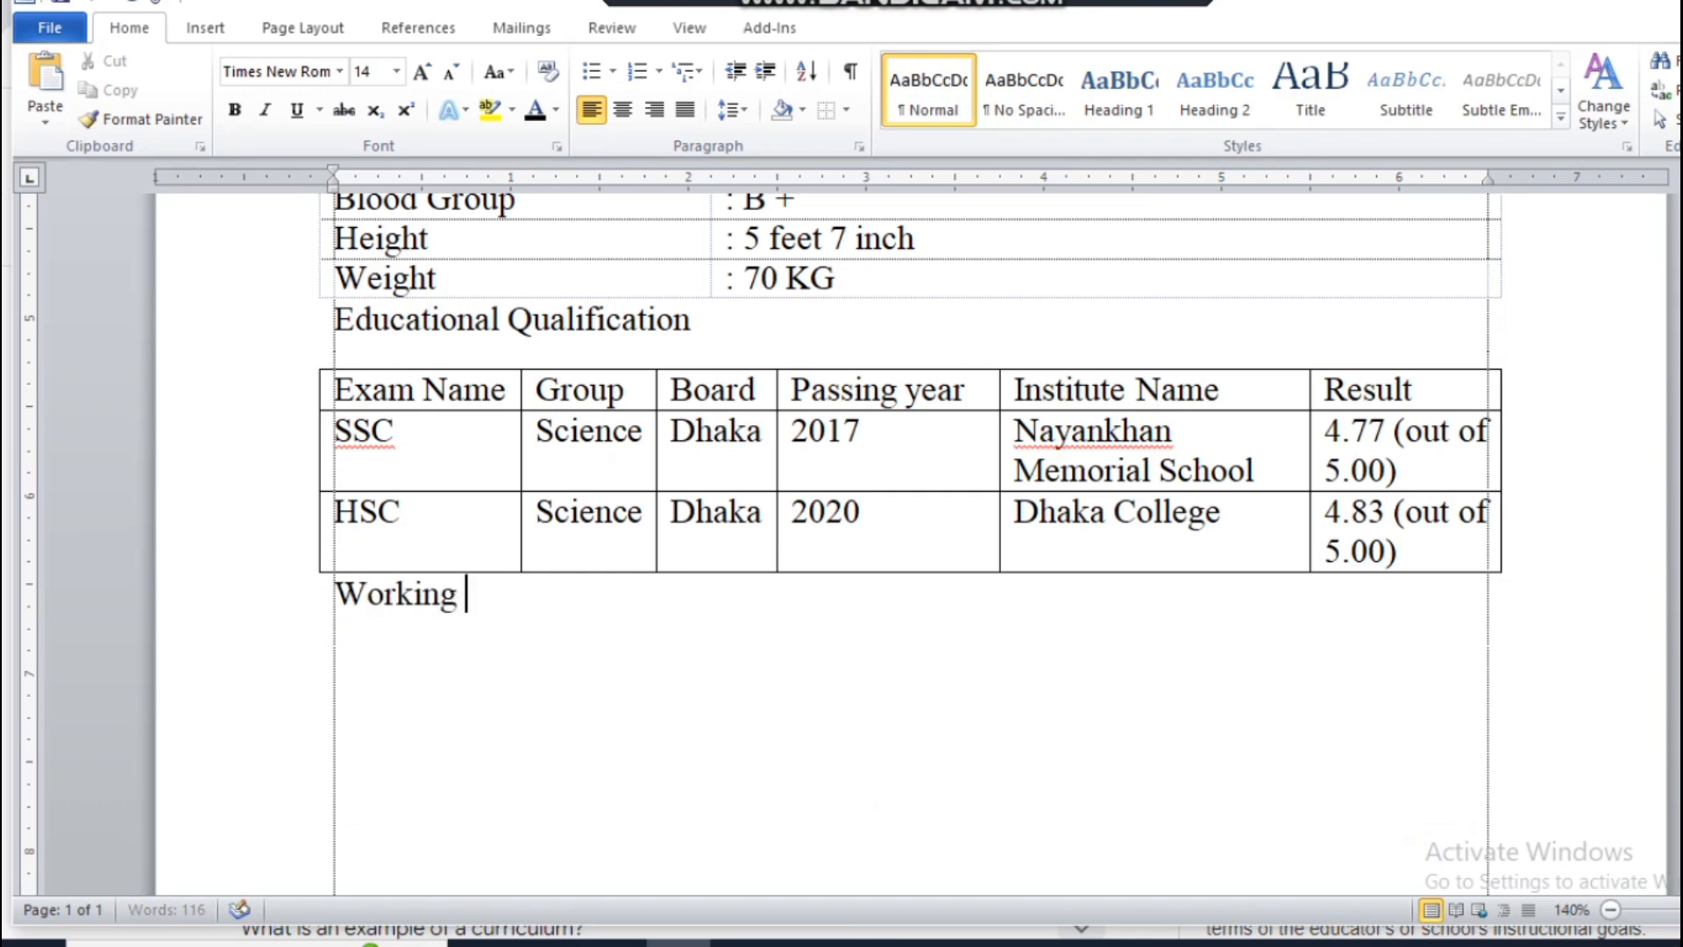
type(" Experi")
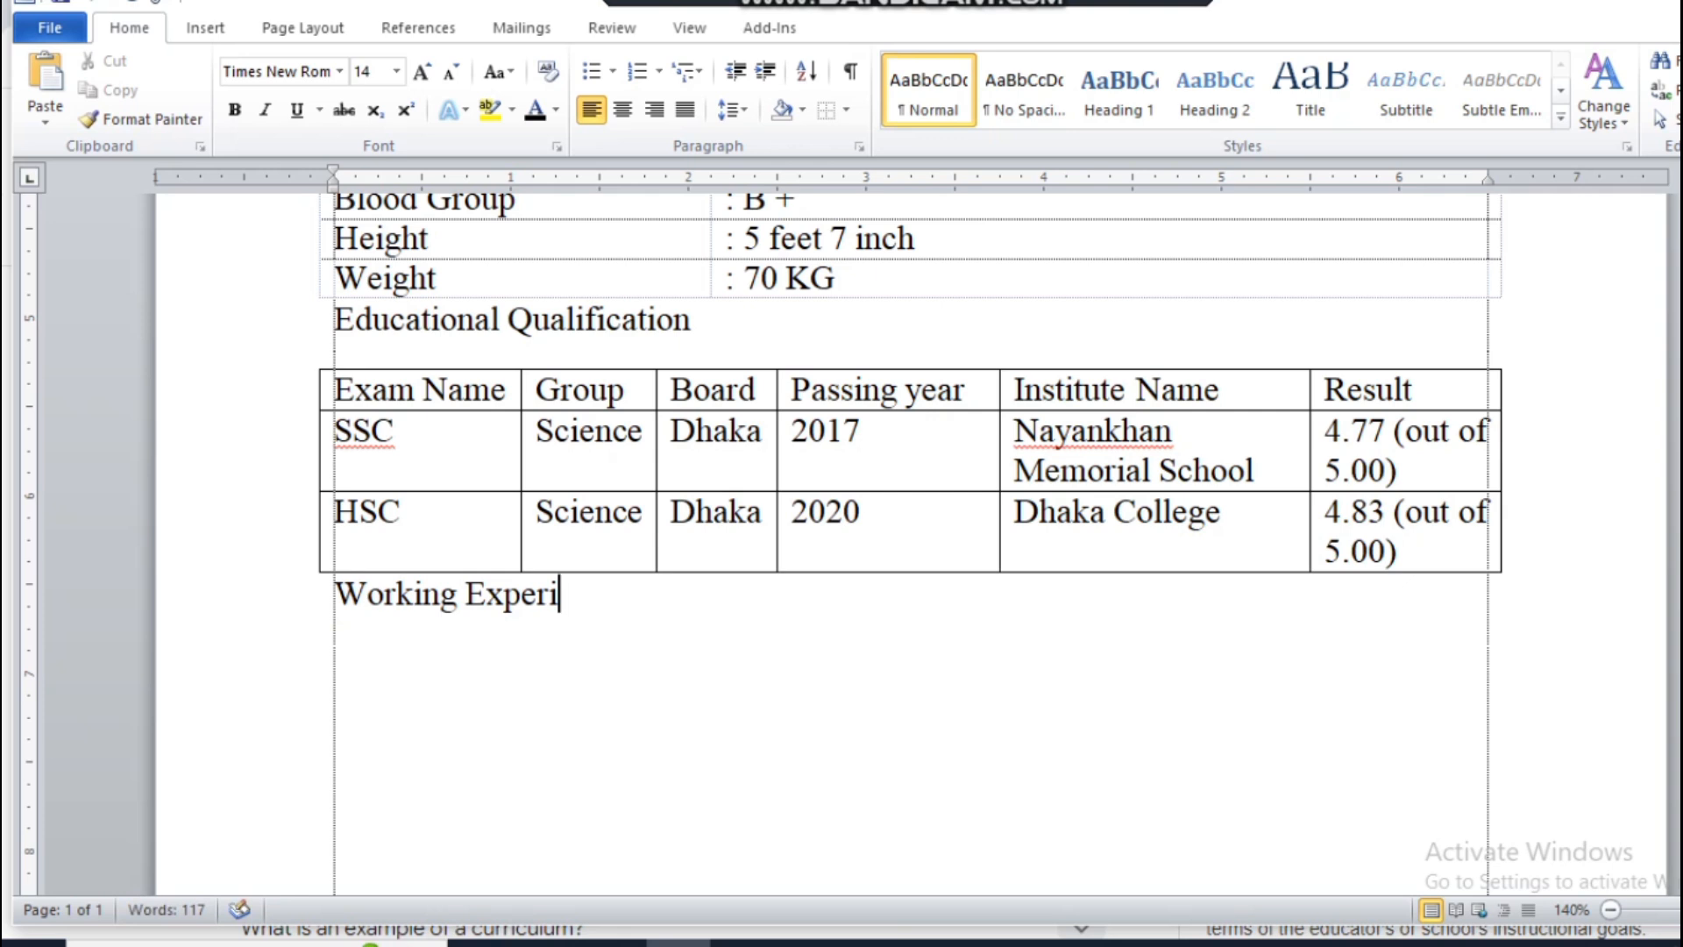
type("nc")
key("BackSpace")
key("BackSpace")
type("ence")
key("Return")
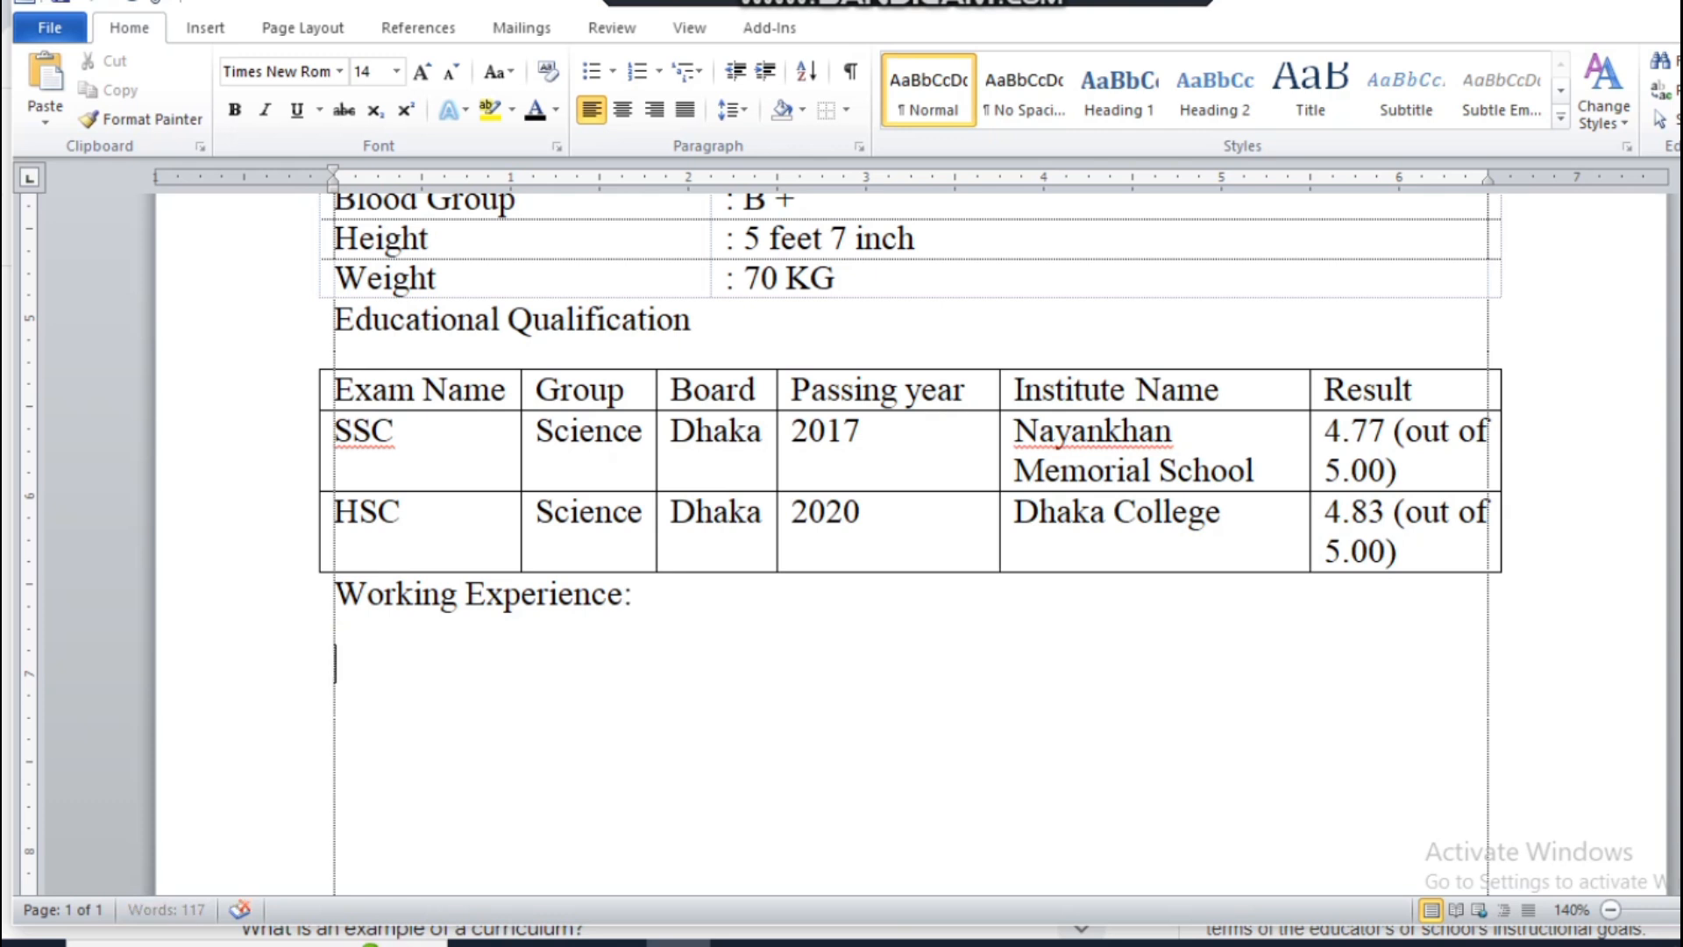
Step: Add the line "Company Name : ABC Company" under Working Experience, with the colon set off by tab spacing
type("Compan")
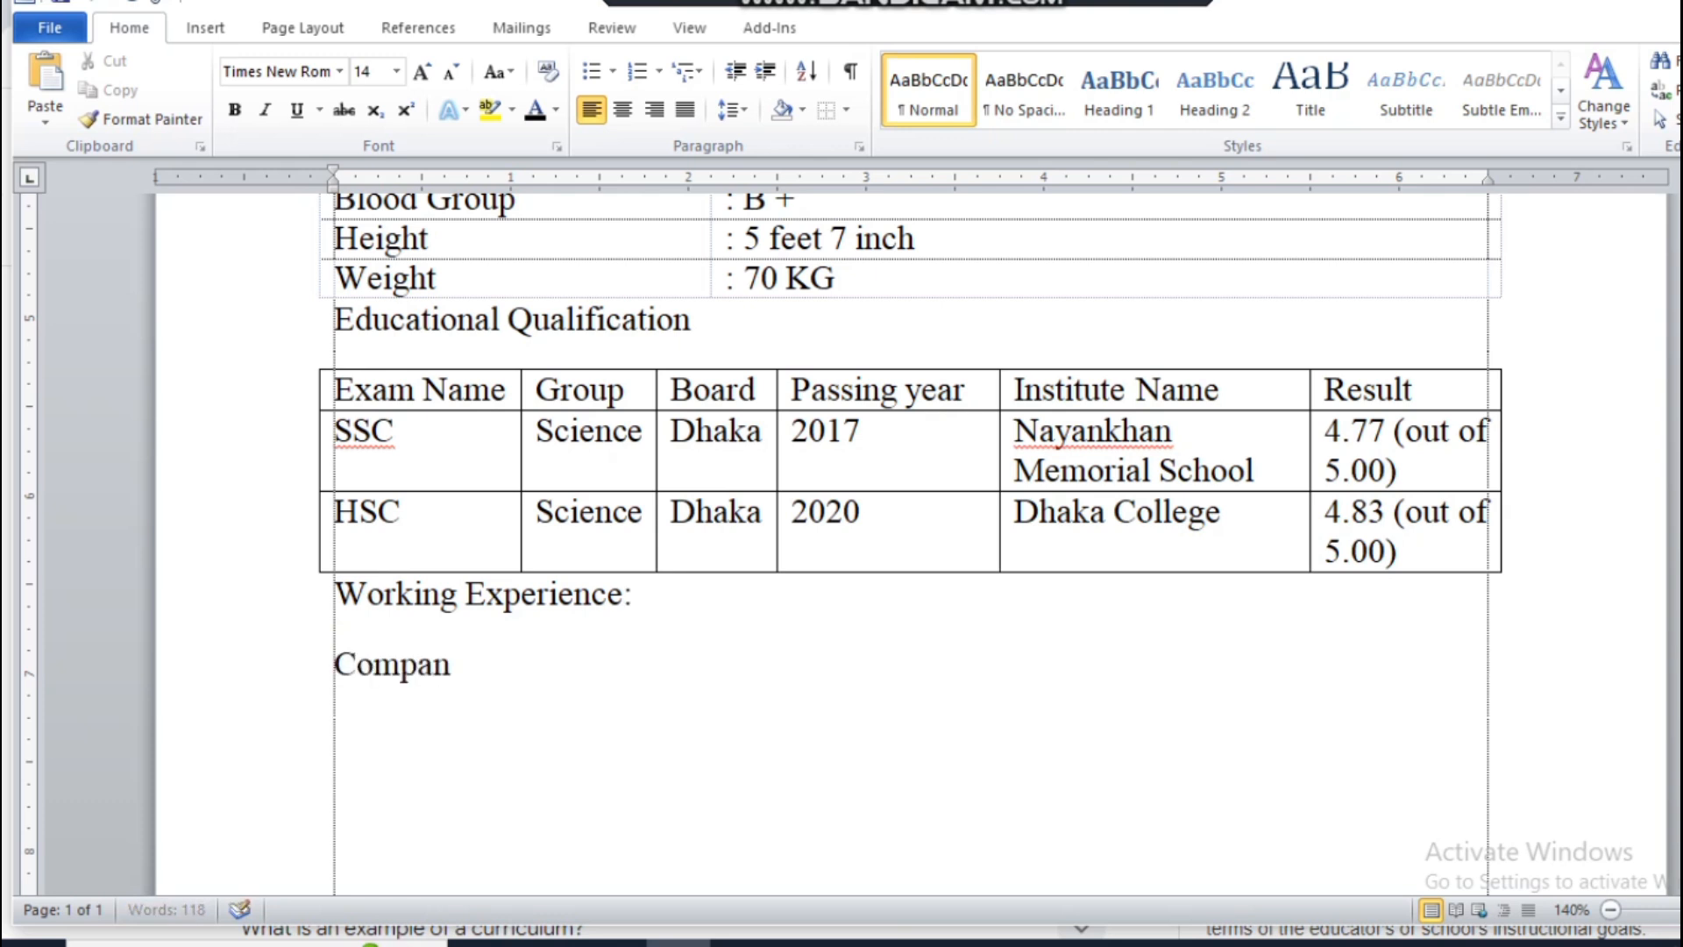
type("y Name")
key("Tab")
key("Tab")
type(":")
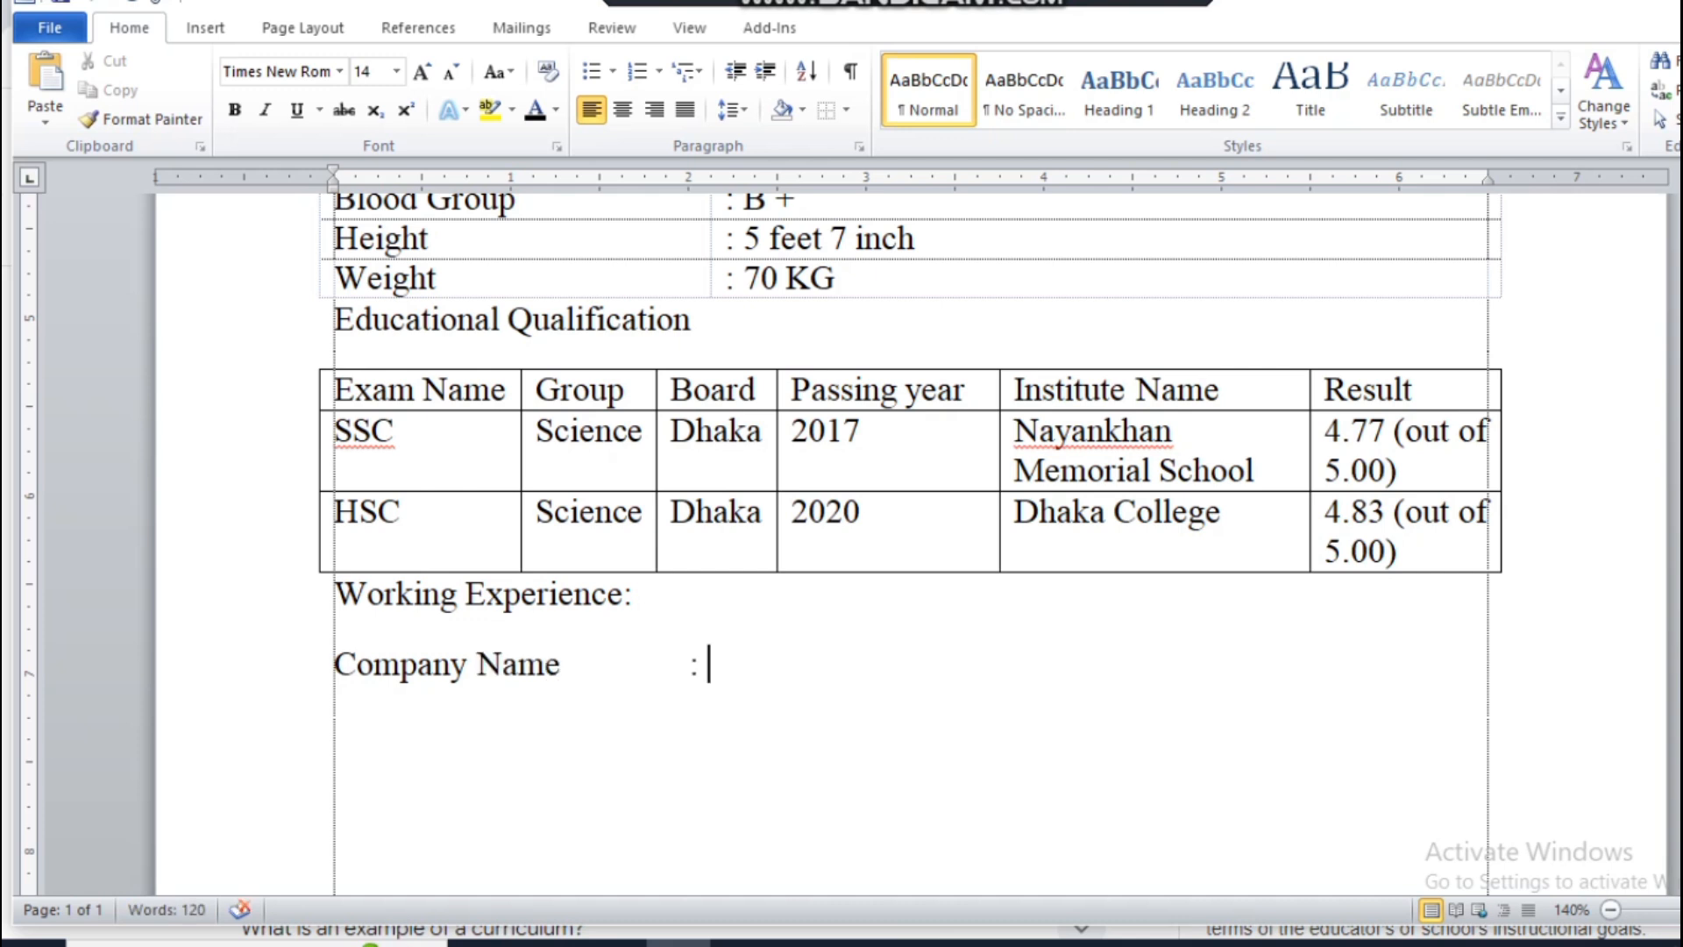
type(" AB")
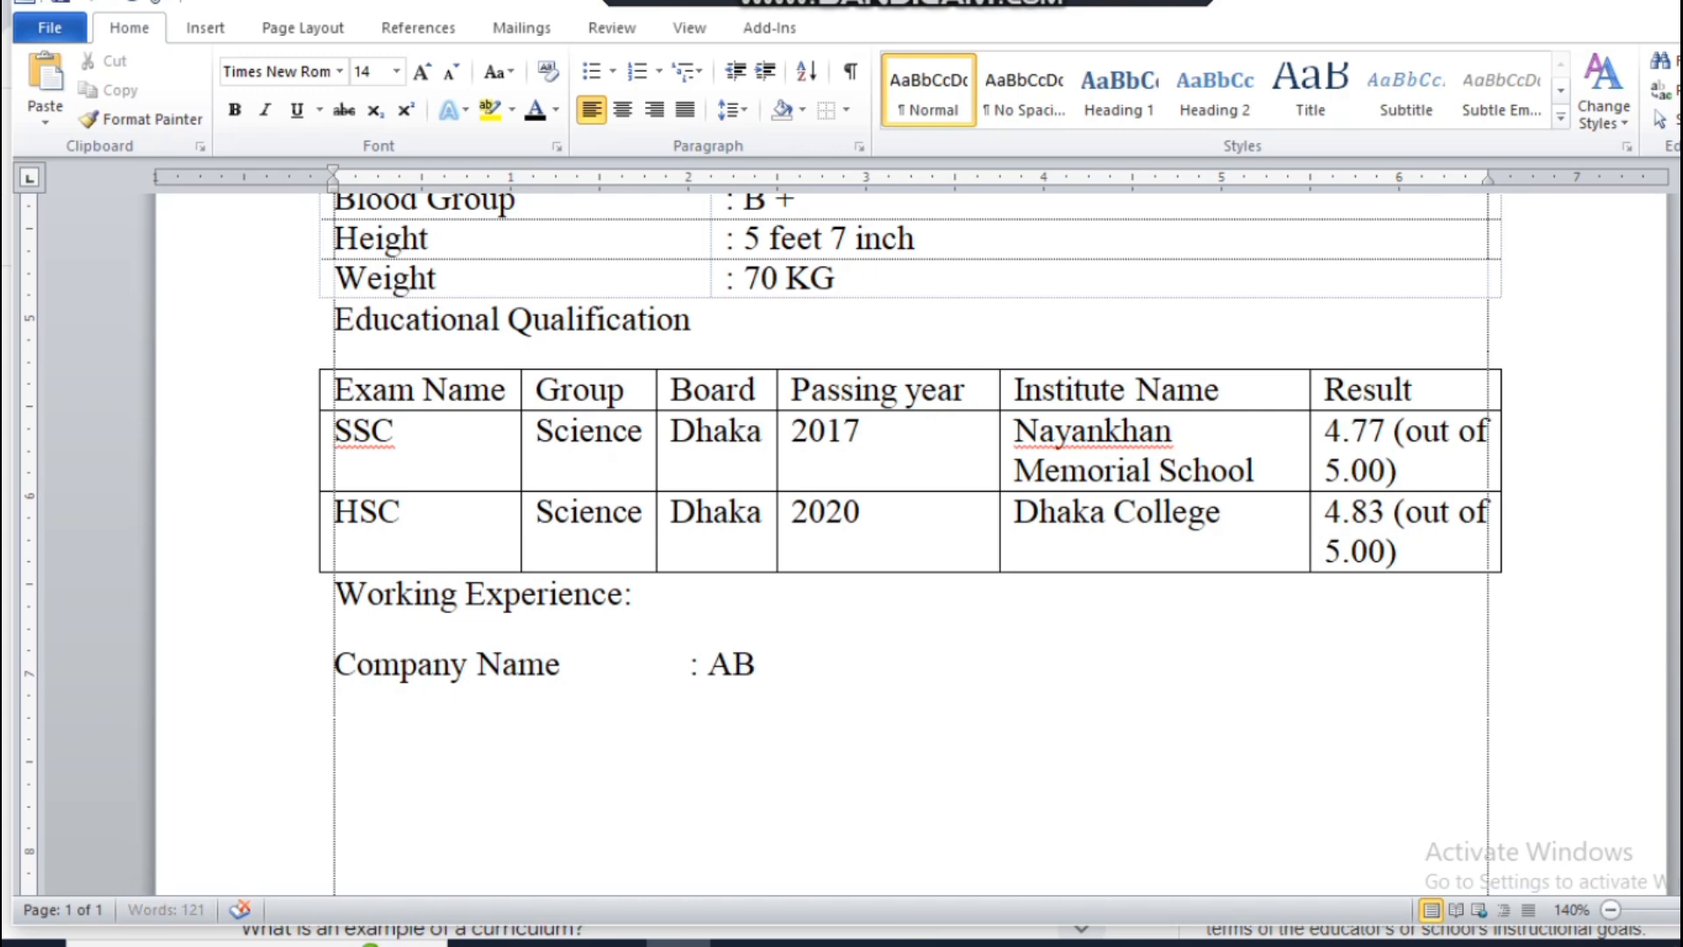
type("C C")
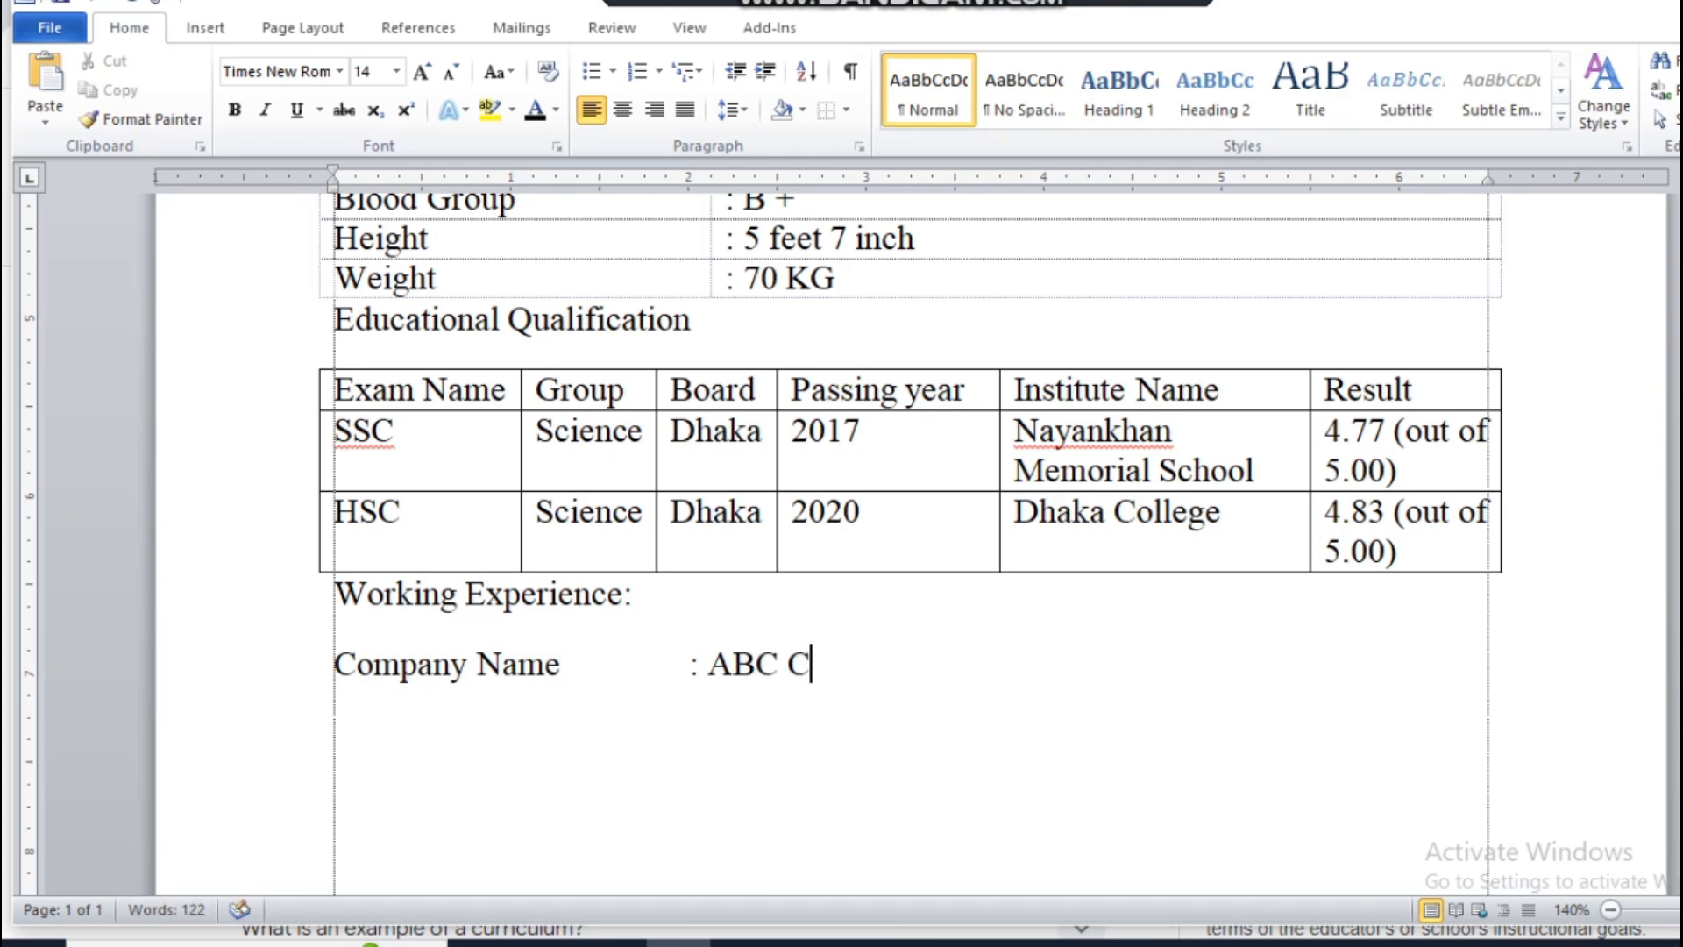
type("ompany")
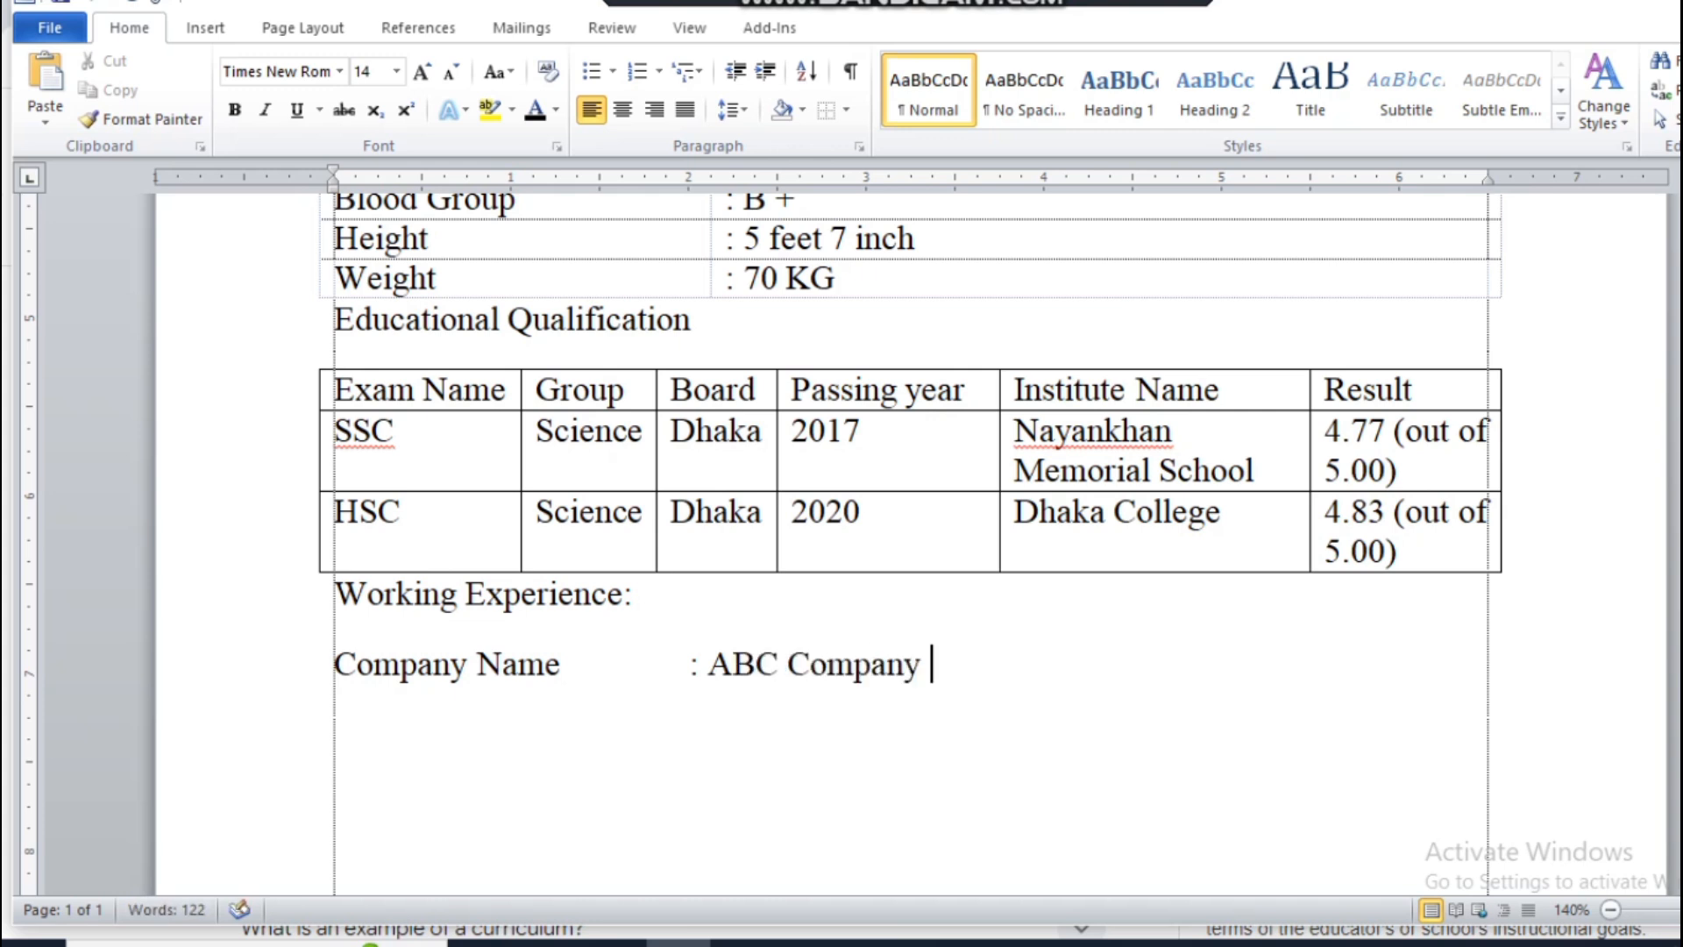
Step: Add the line "Designation : Manager" below the company name, aligning its colon with the line above
key("Return")
type("Desig")
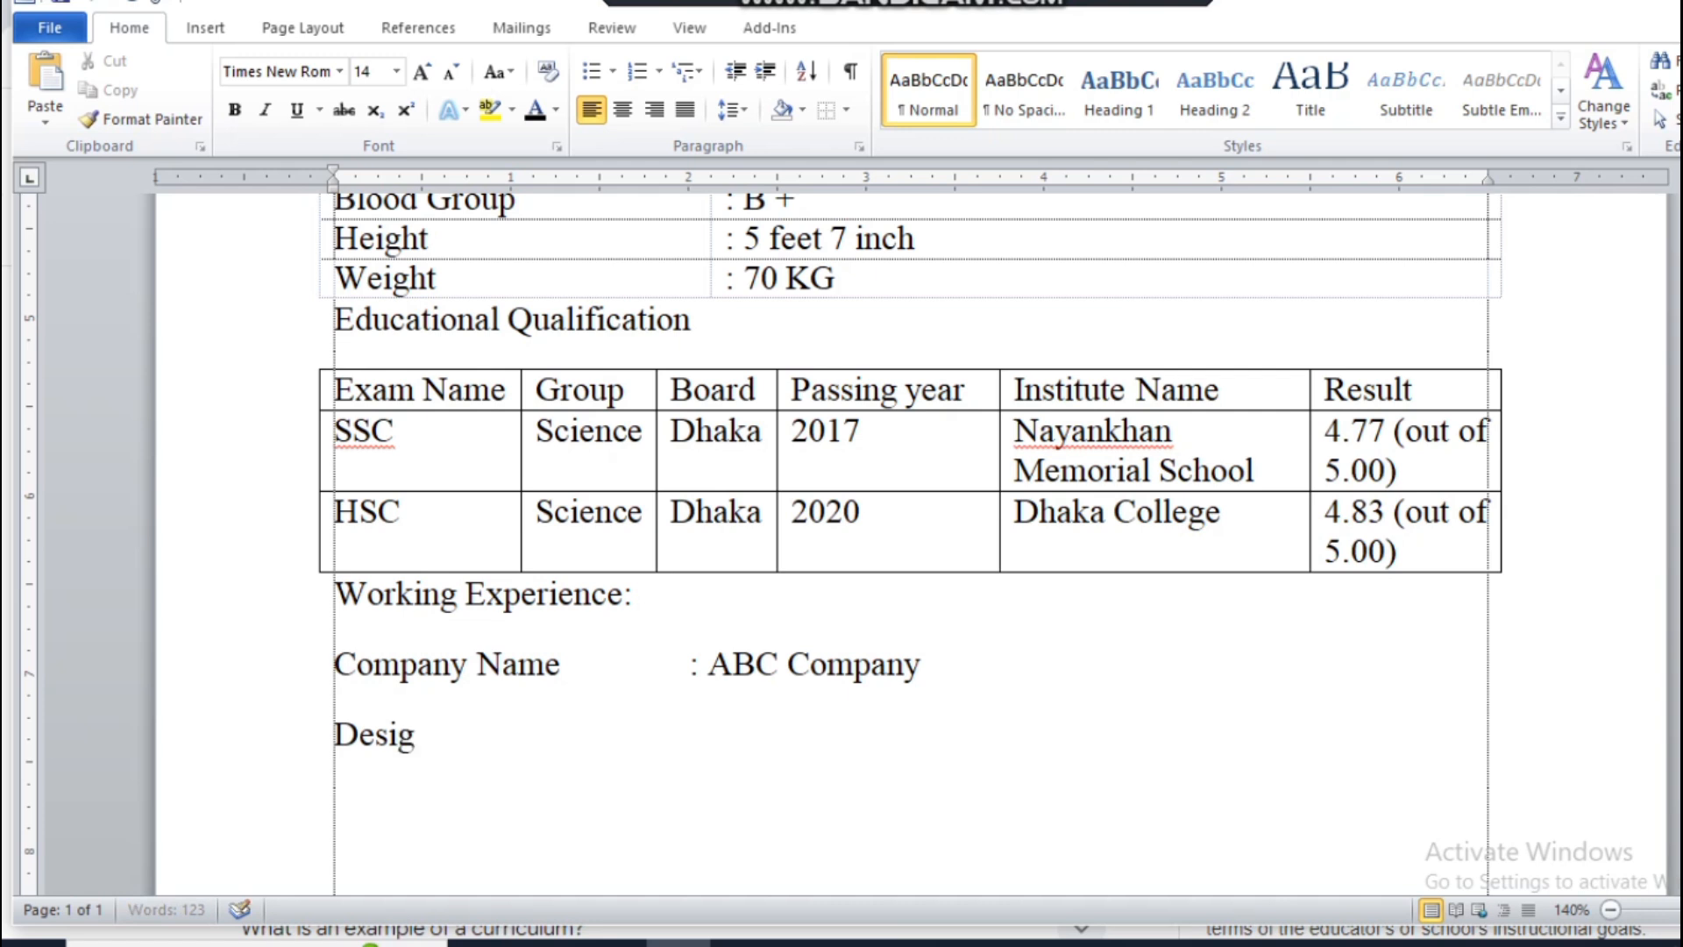
type("naton")
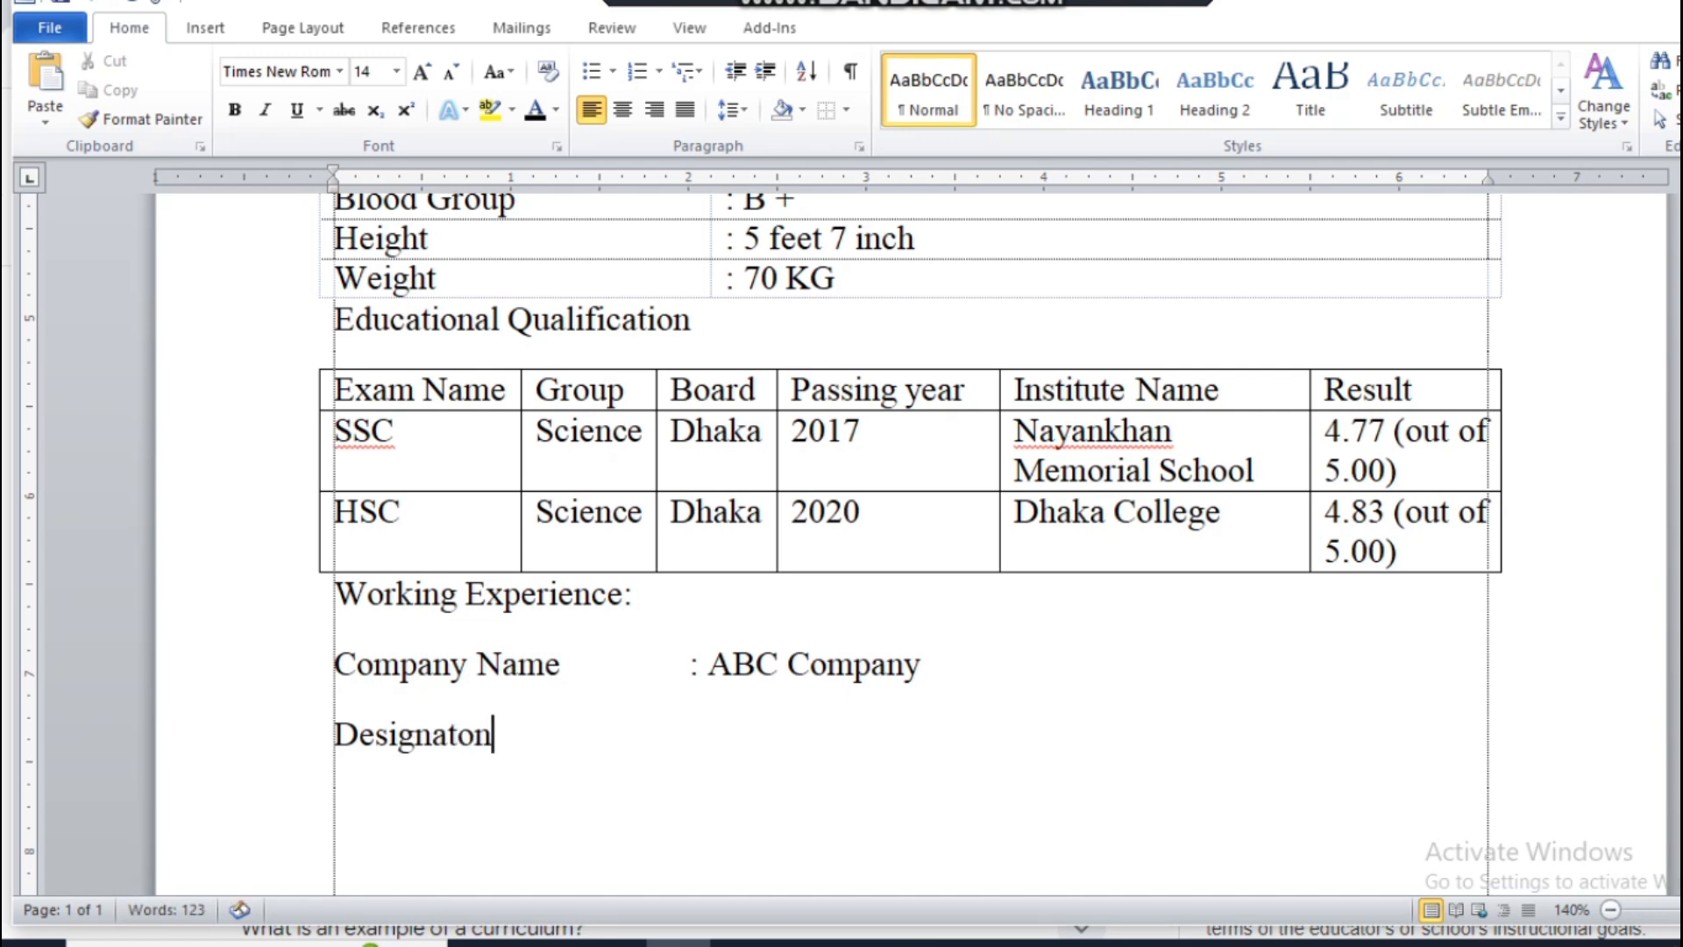
key("BackSpace")
key("BackSpace")
type("i")
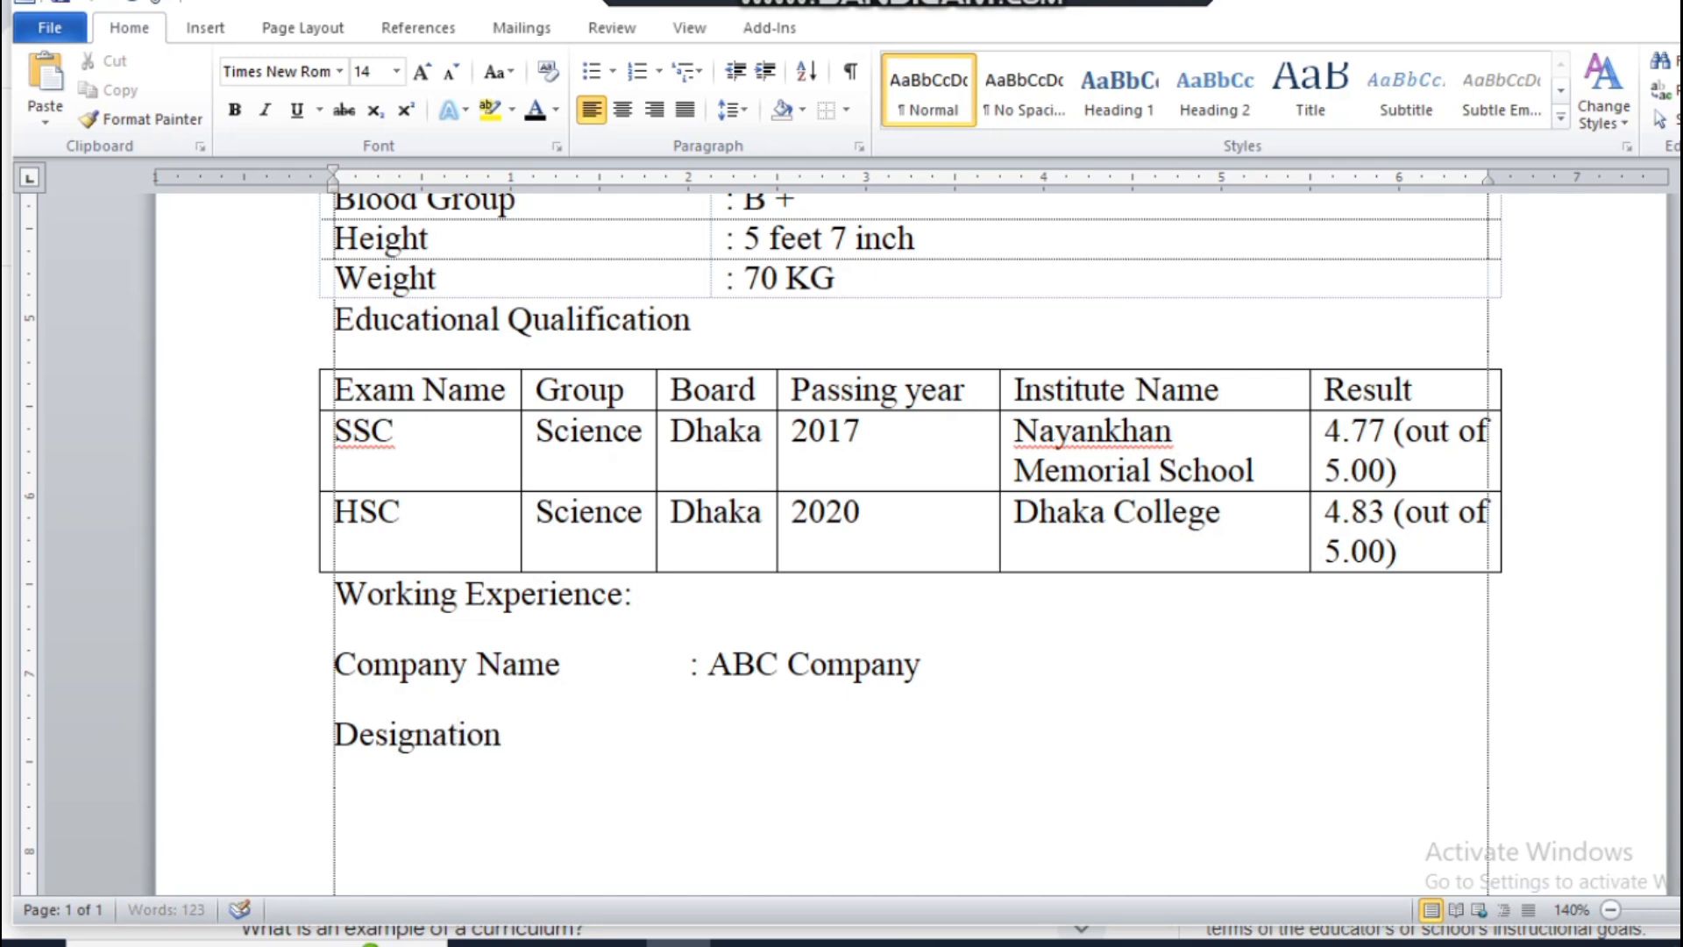
type("on")
key("Tab")
key("Tab")
key("Tab")
type(": Manager")
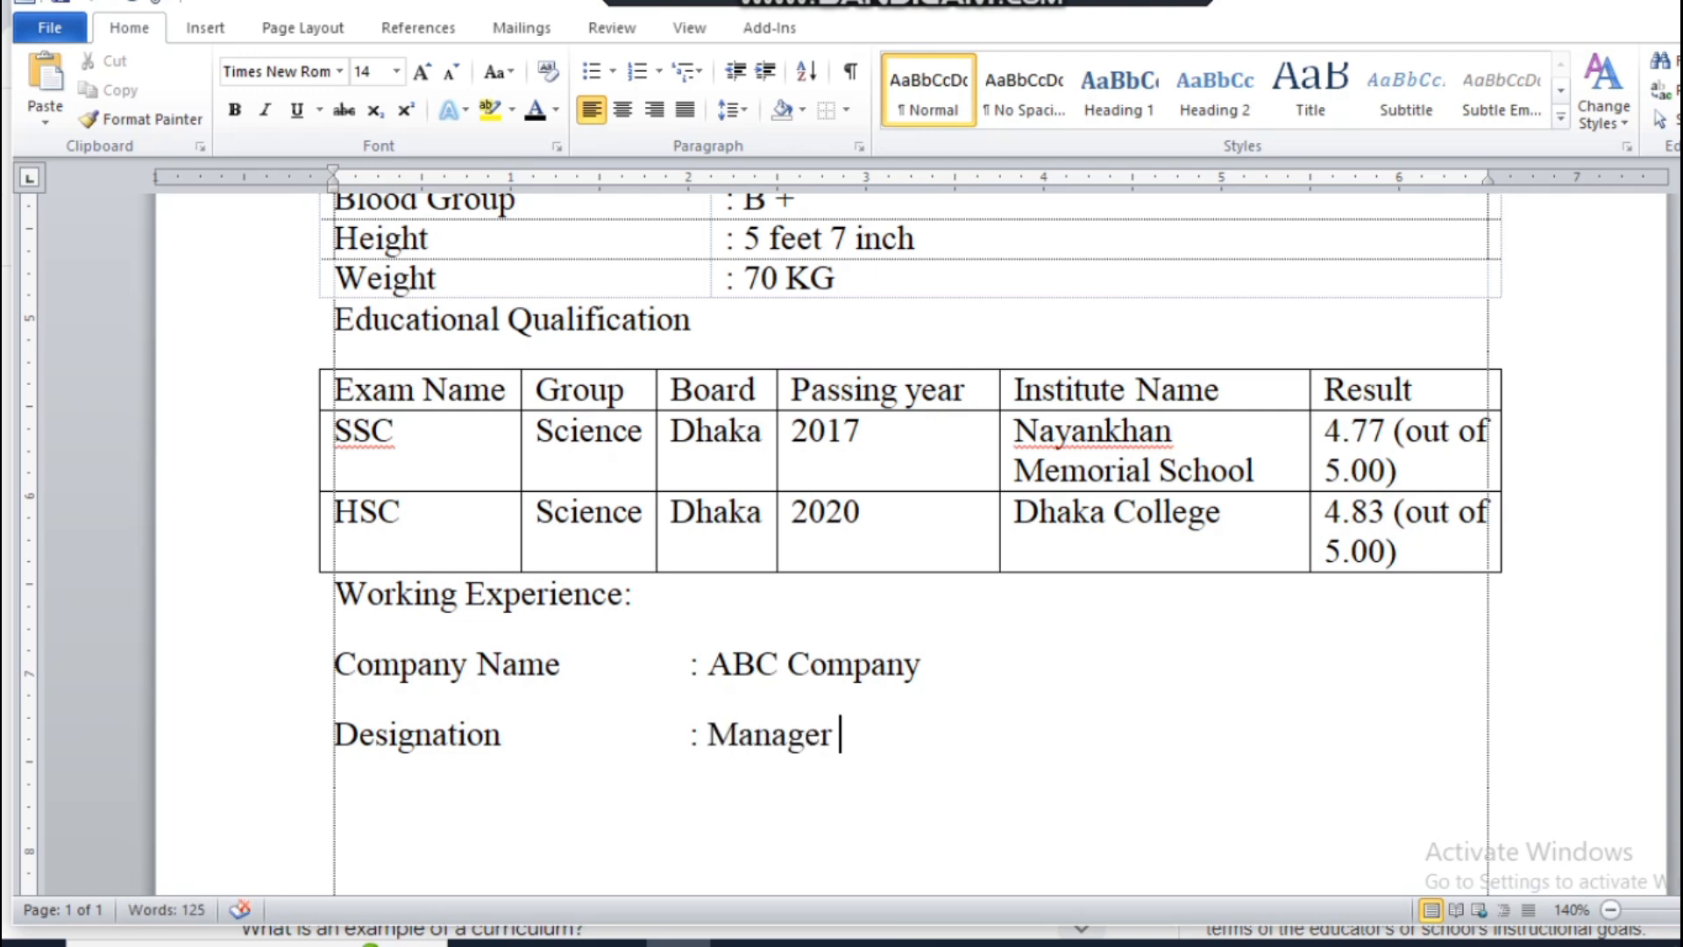
Step: Add the line "Duration : 6 Month" below the designation with its colon aligned, and start a new paragraph
key("Return")
type("Dura")
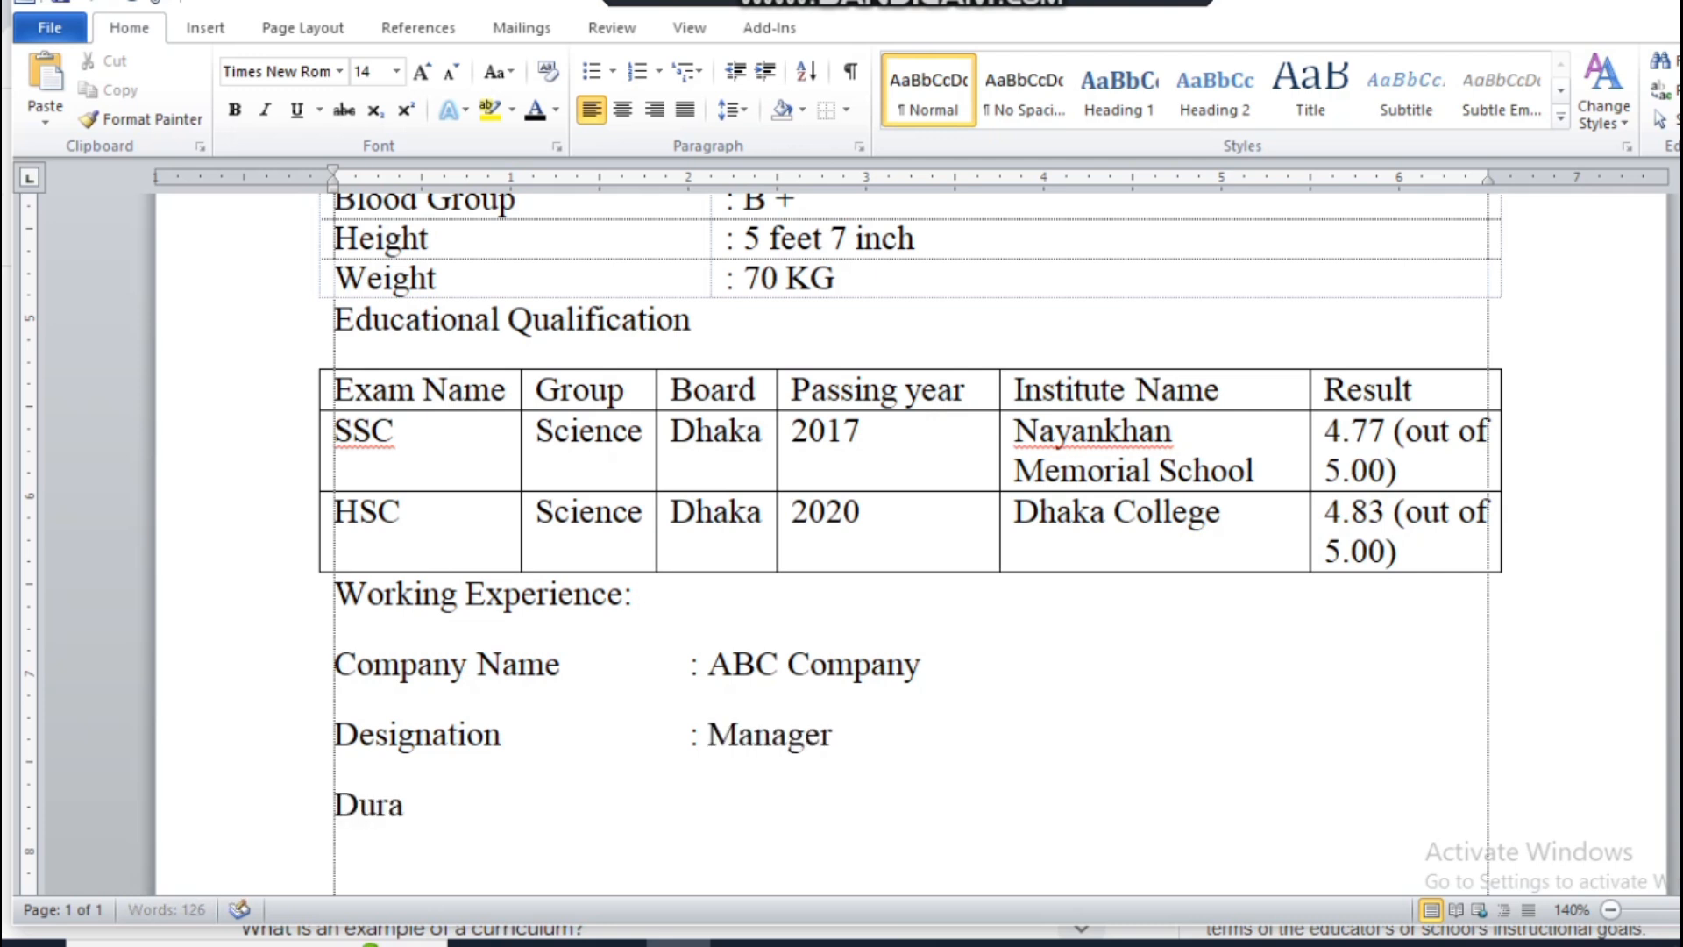
type("tio")
key("BackSpace")
type("ion")
key("Tab")
type(": 6 Mo")
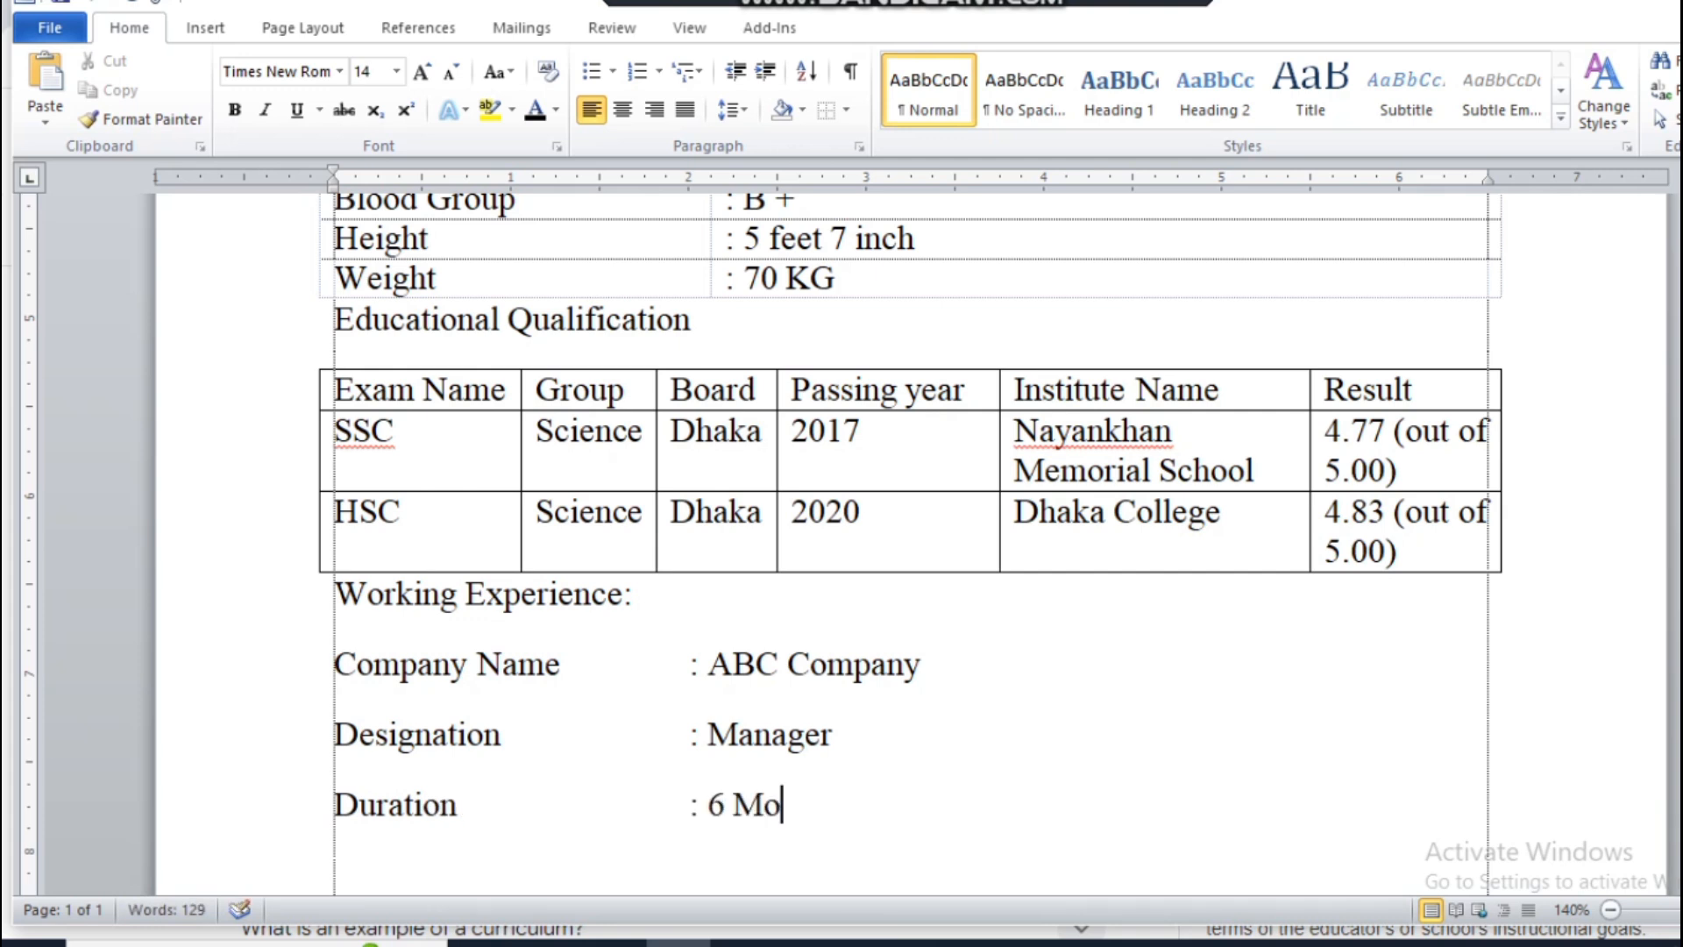
type("nth")
key("Return")
scroll(488, 582, "down", 3)
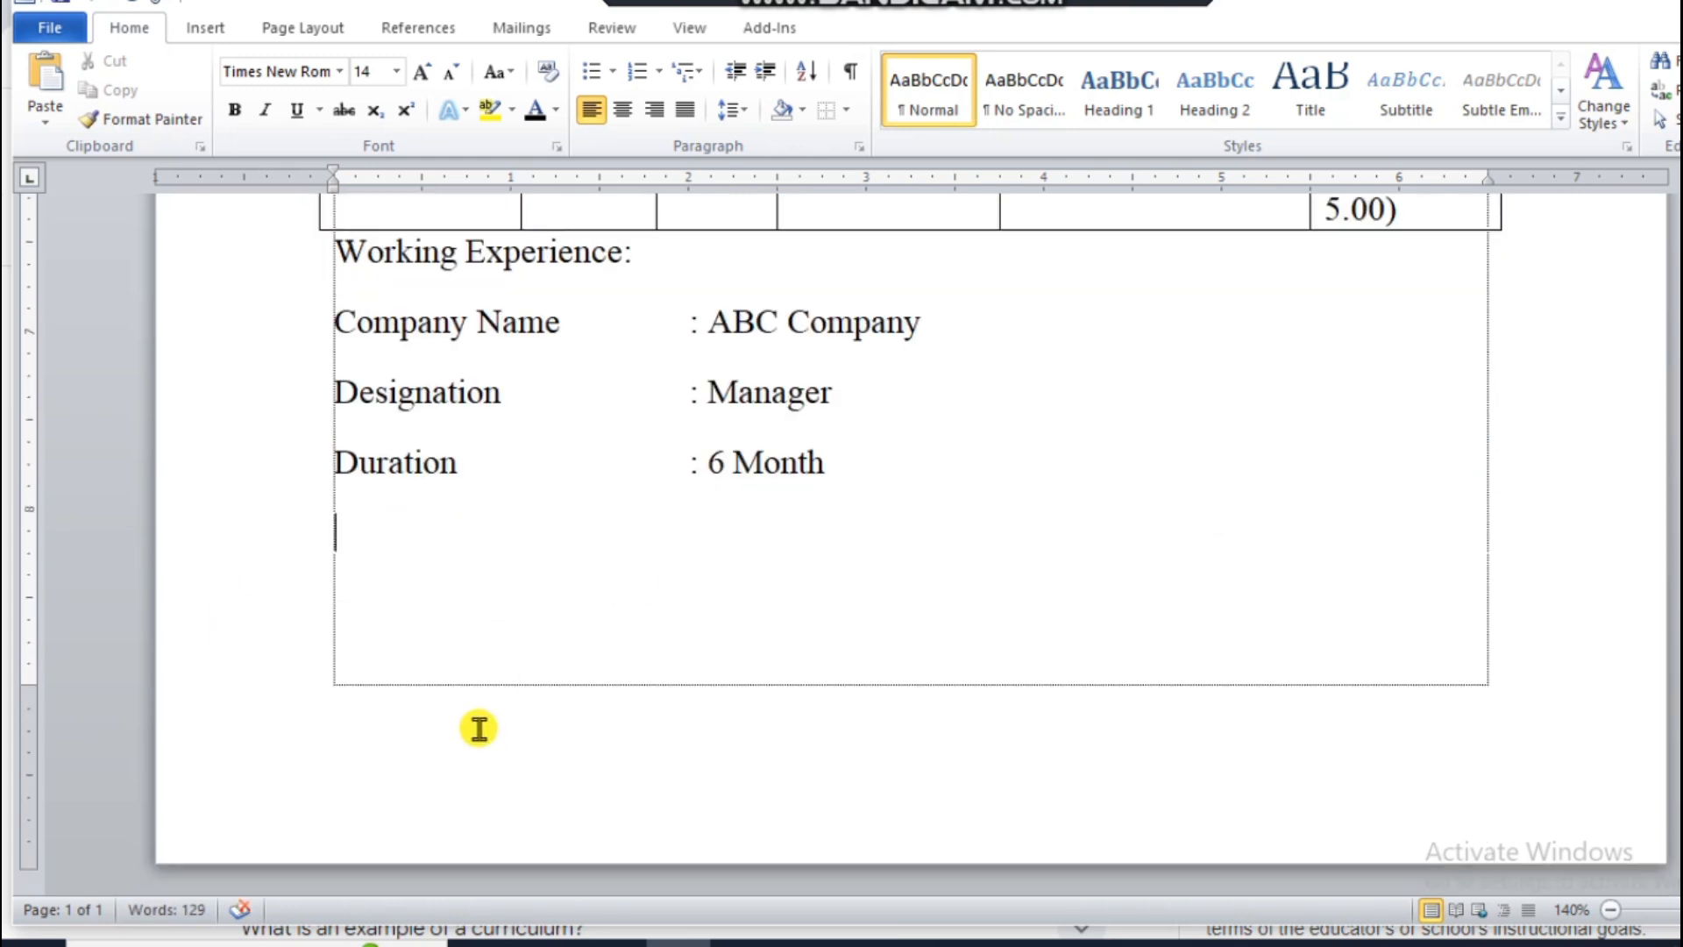
Step: Leave a blank line below the duration and add a line with "Signature" at the start and "Date" tabbed toward the far end
key("Return")
key("Return")
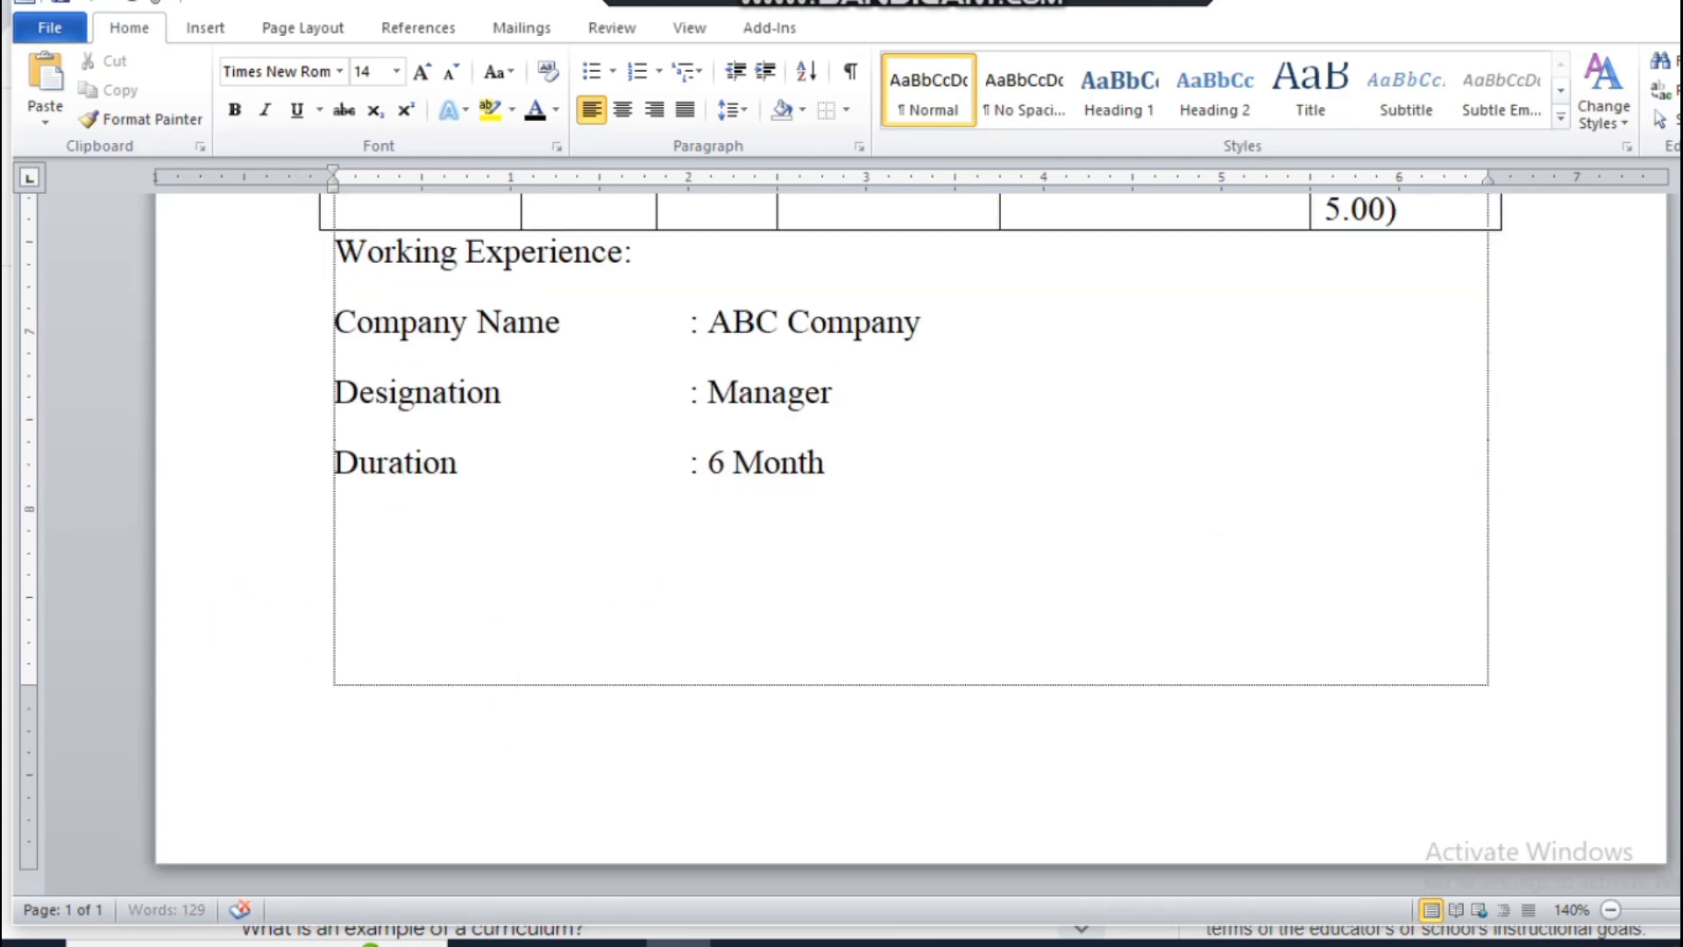
type("Signature")
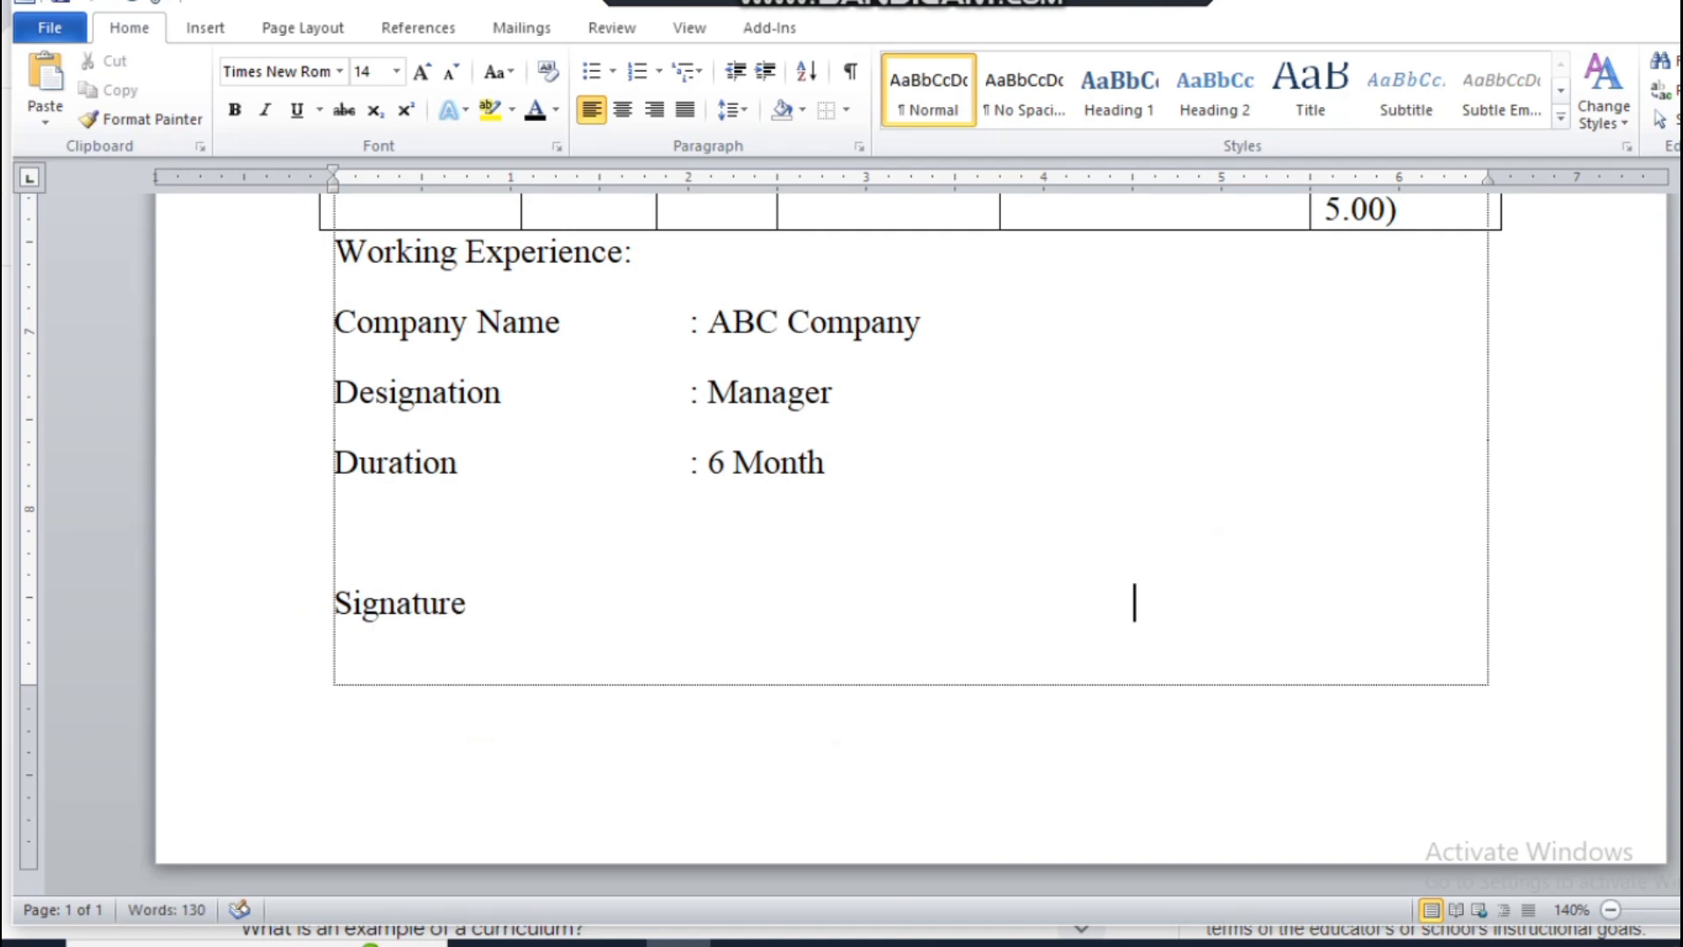
key("Tab")
type("D")
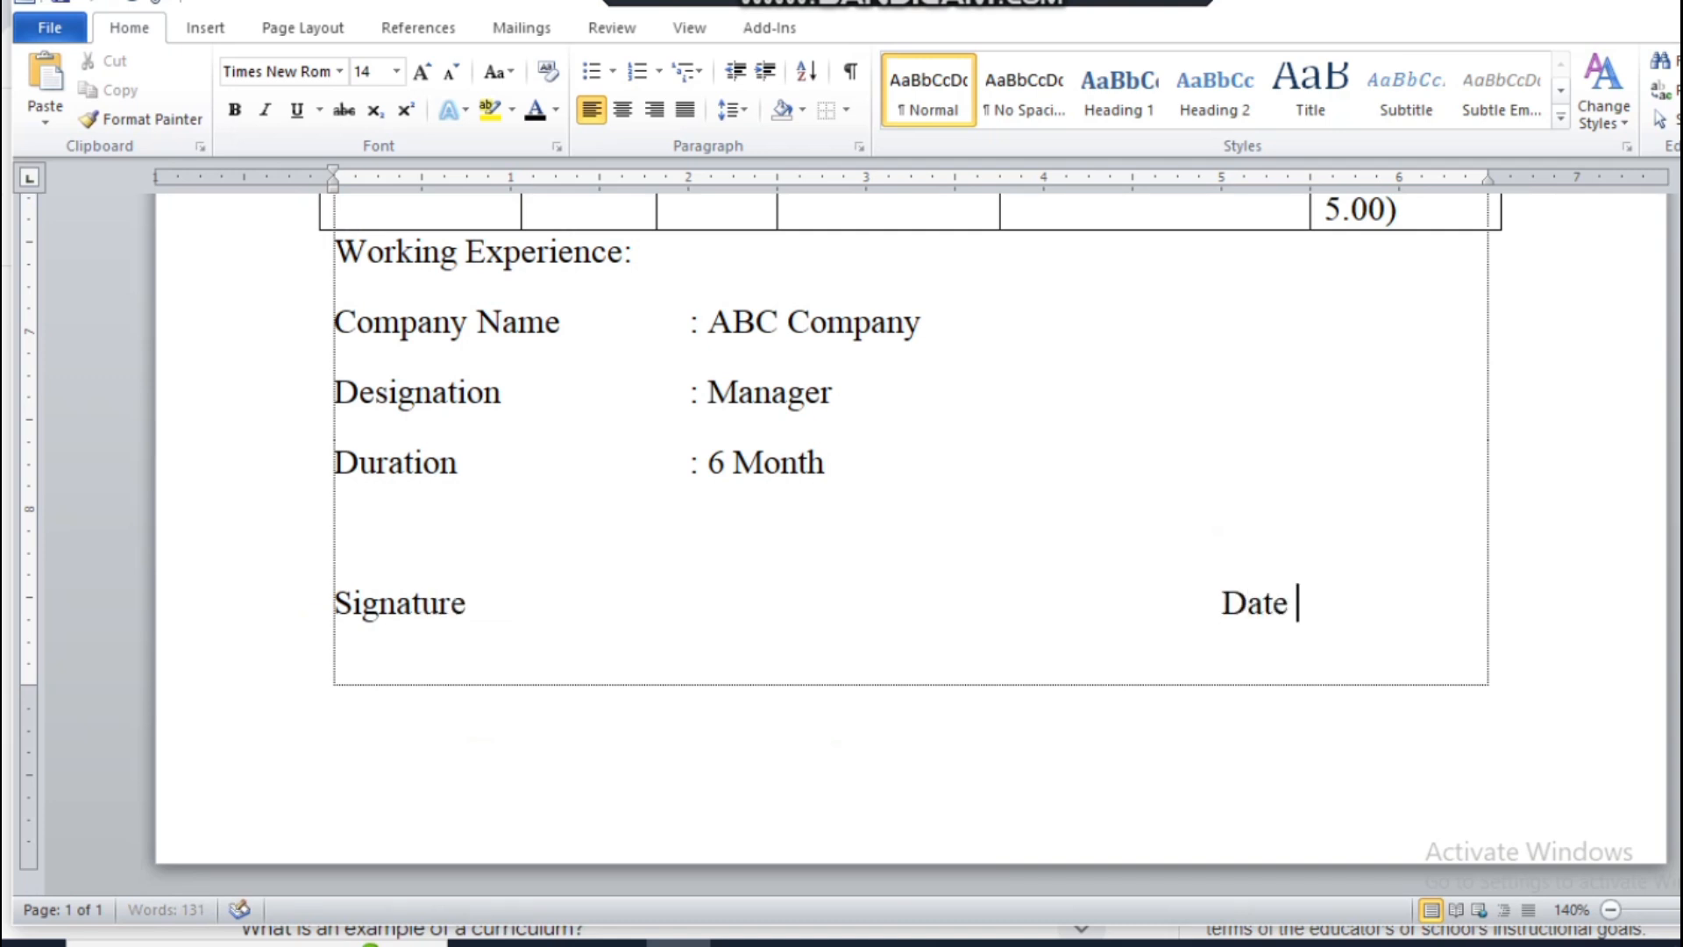
Step: Remove the space after paragraphs throughout the whole document and set its line spacing to 1.15
scroll(646, 631, "down", 5, "ctrl")
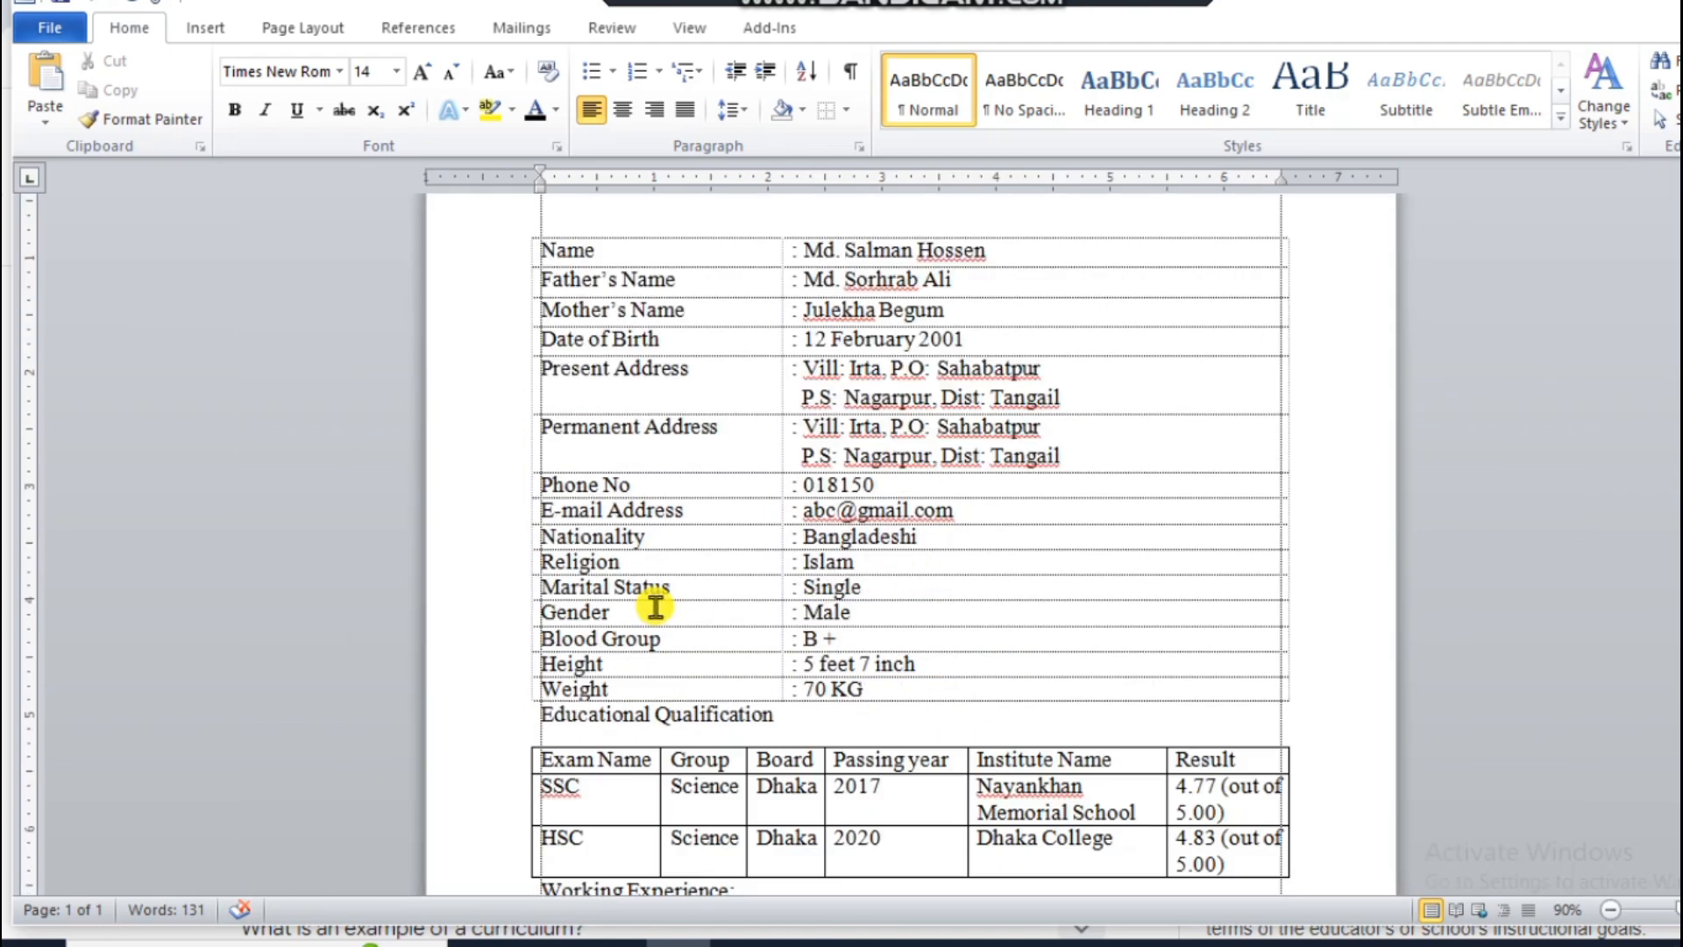
scroll(655, 607, "up", 3)
scroll(655, 607, "up", 2, "ctrl")
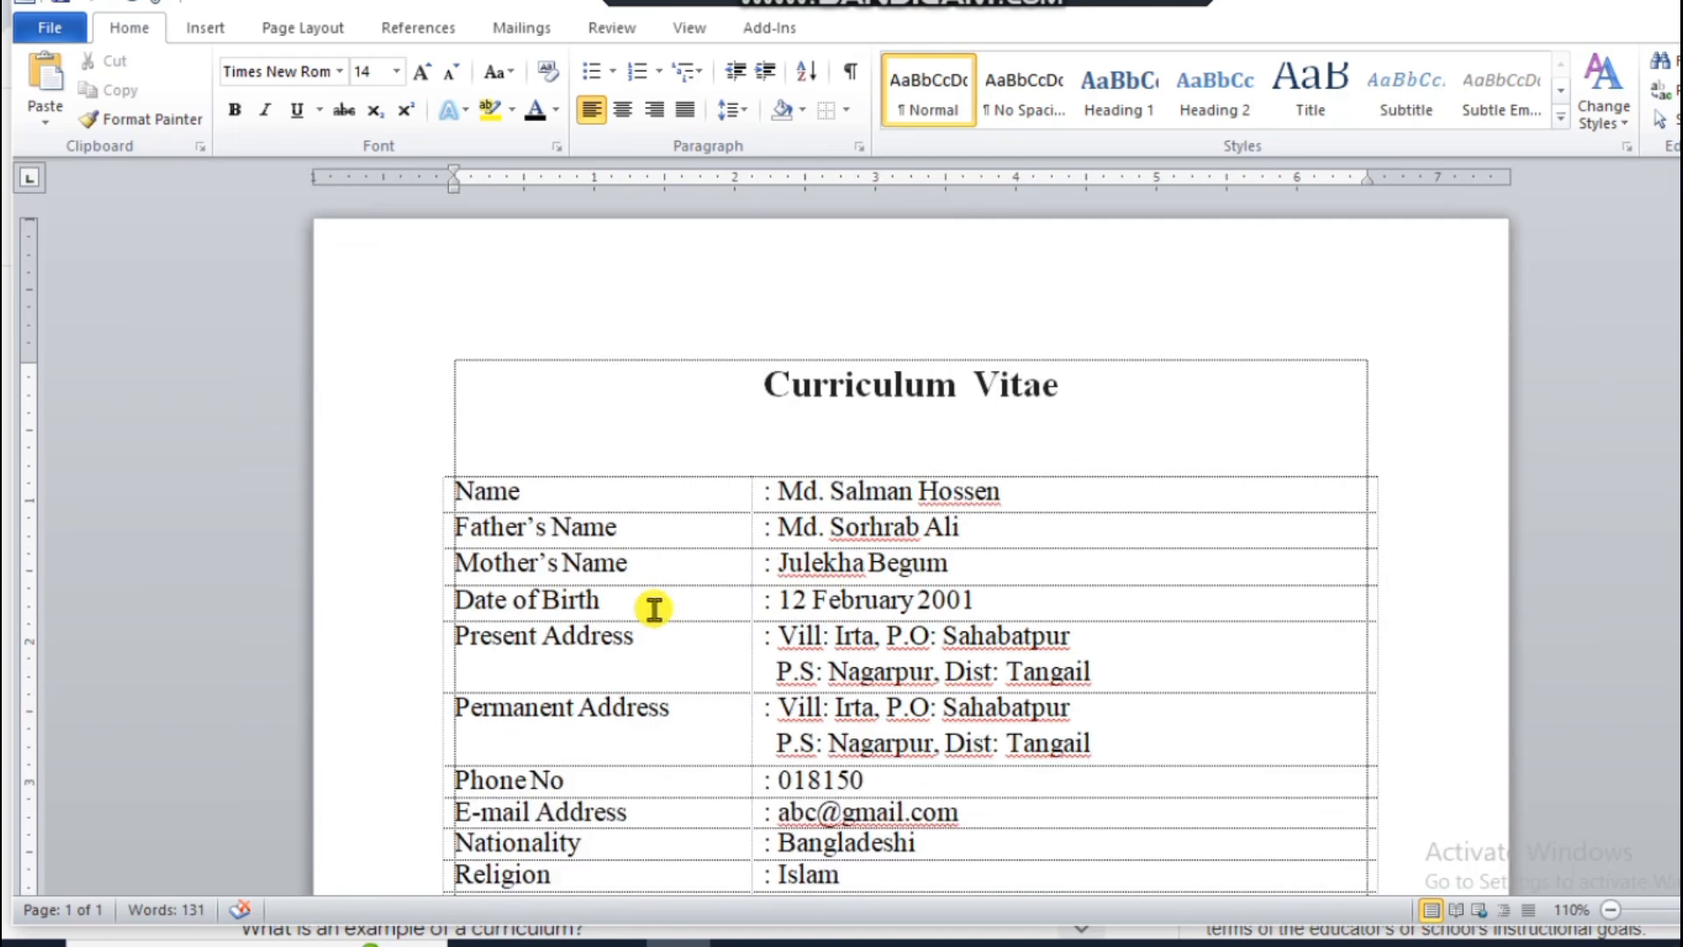
key("ctrl+a")
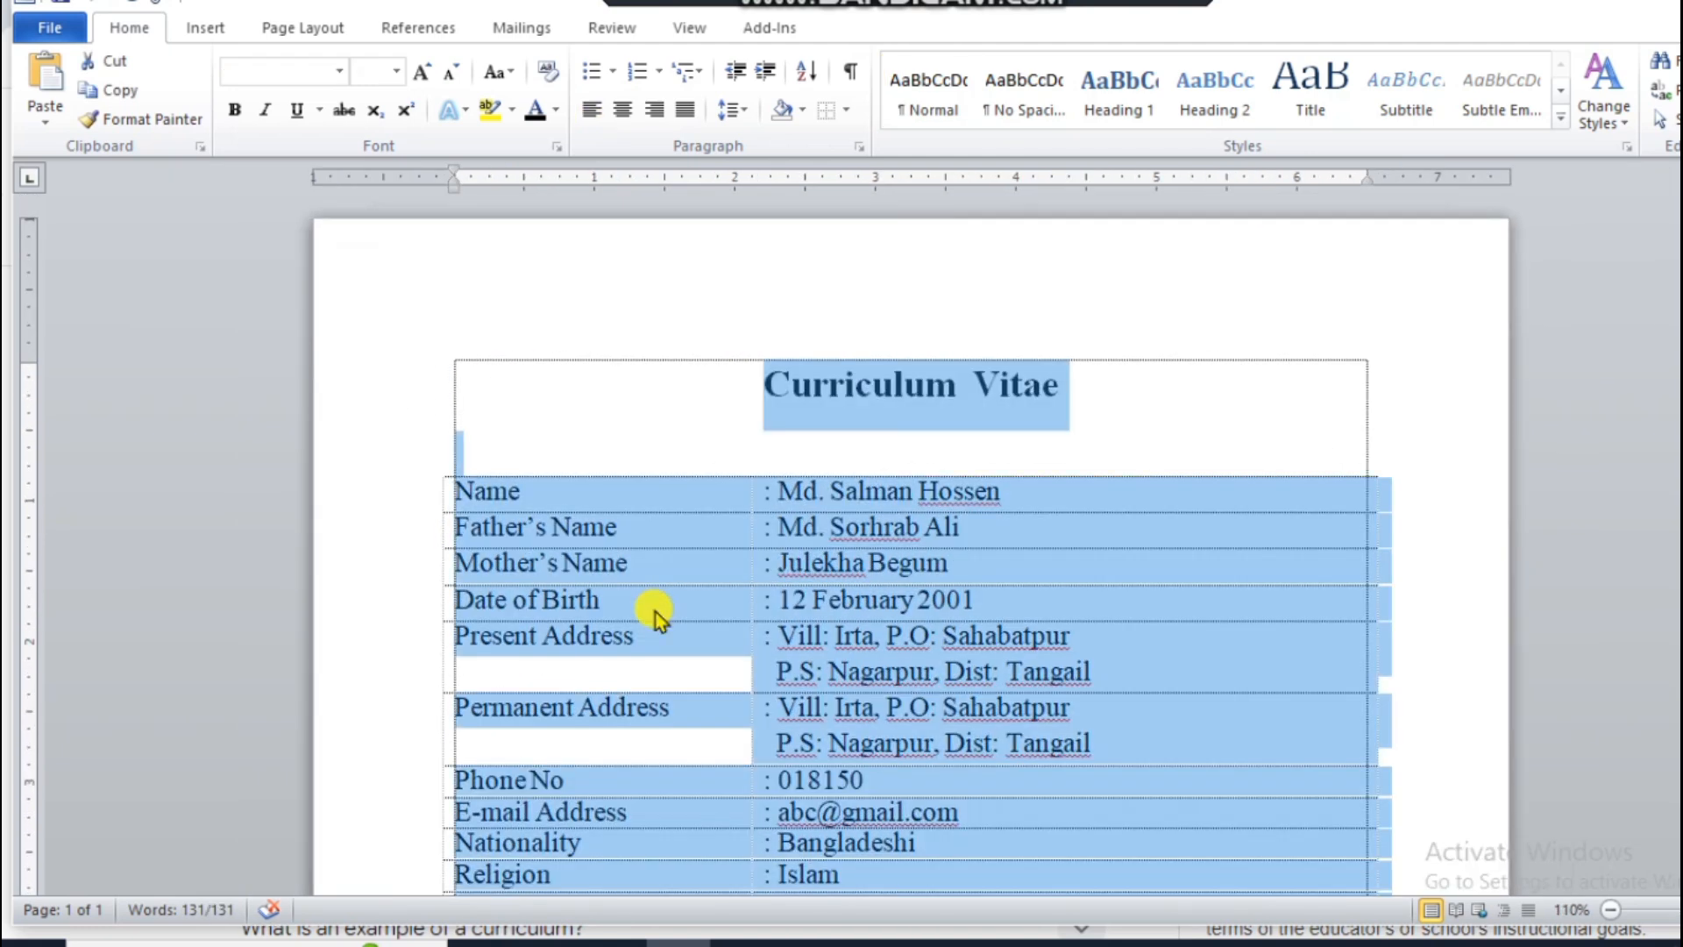
left_click(752, 109)
left_click(752, 109)
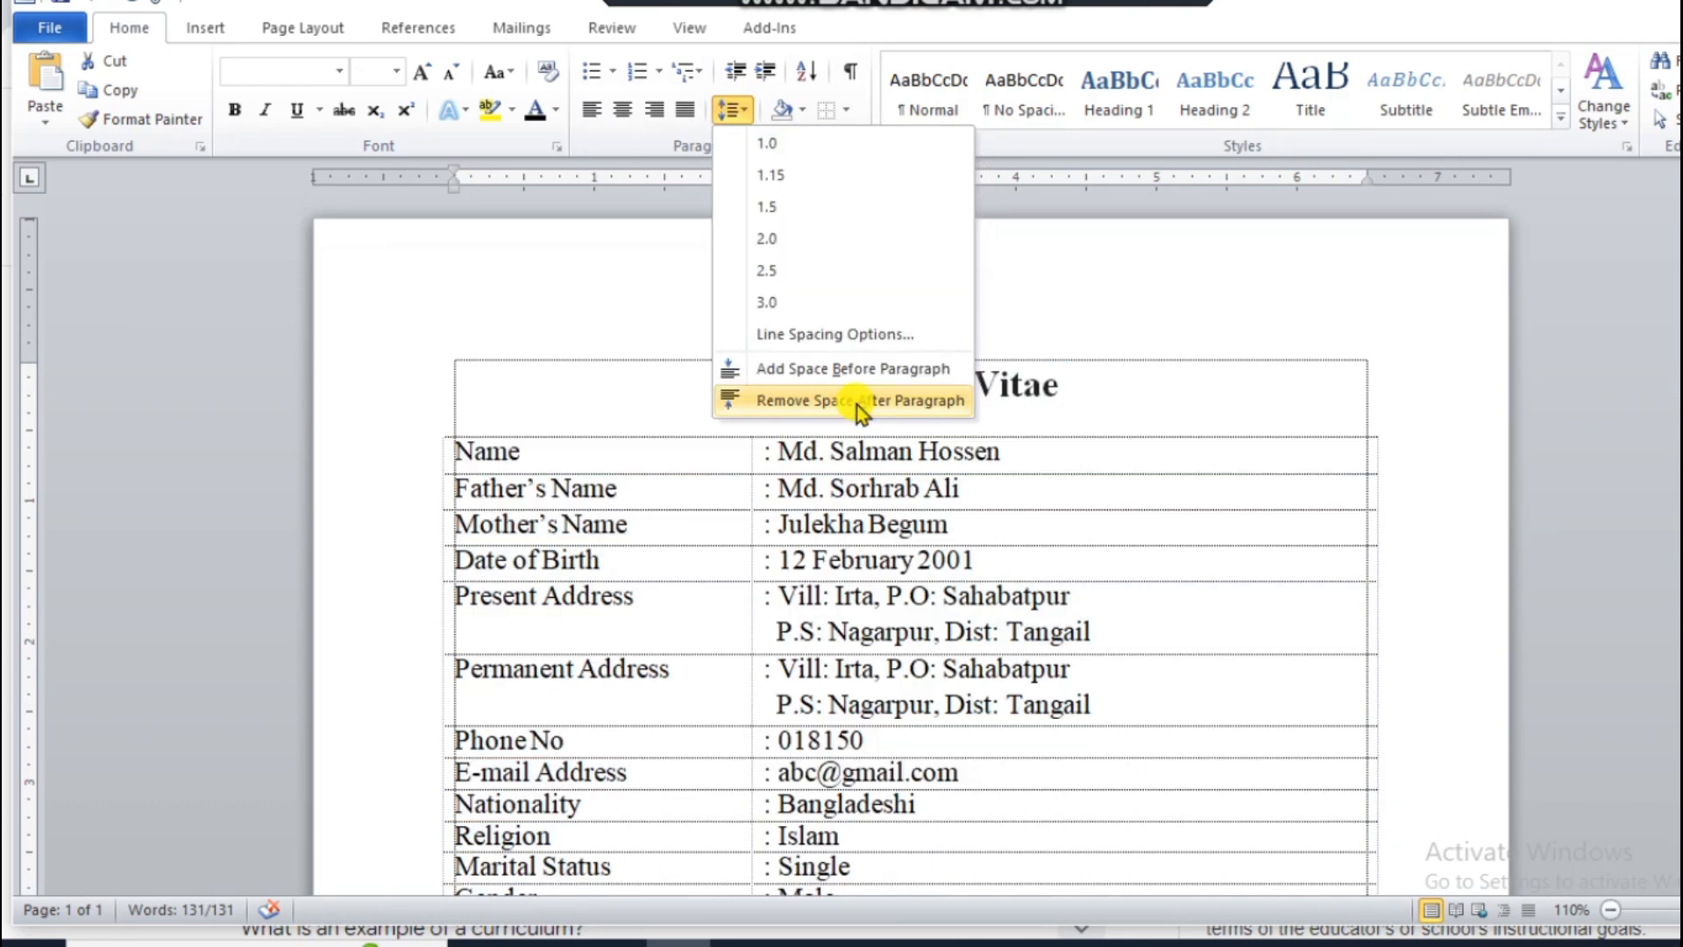
left_click(855, 401)
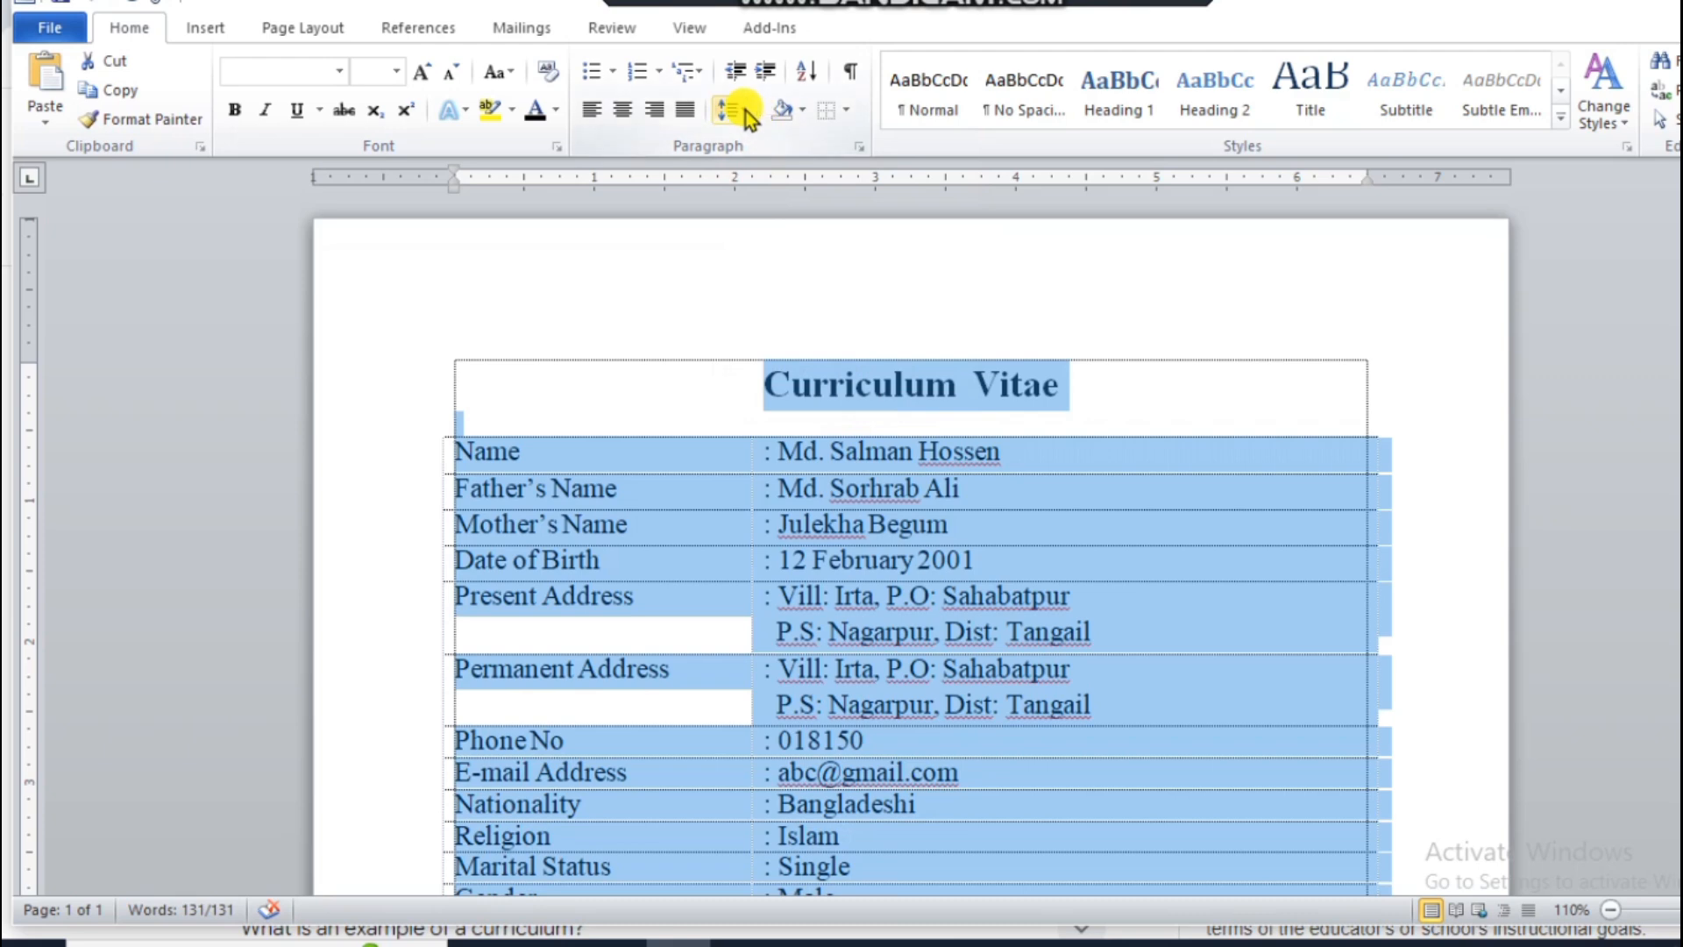
left_click(745, 110)
left_click(771, 182)
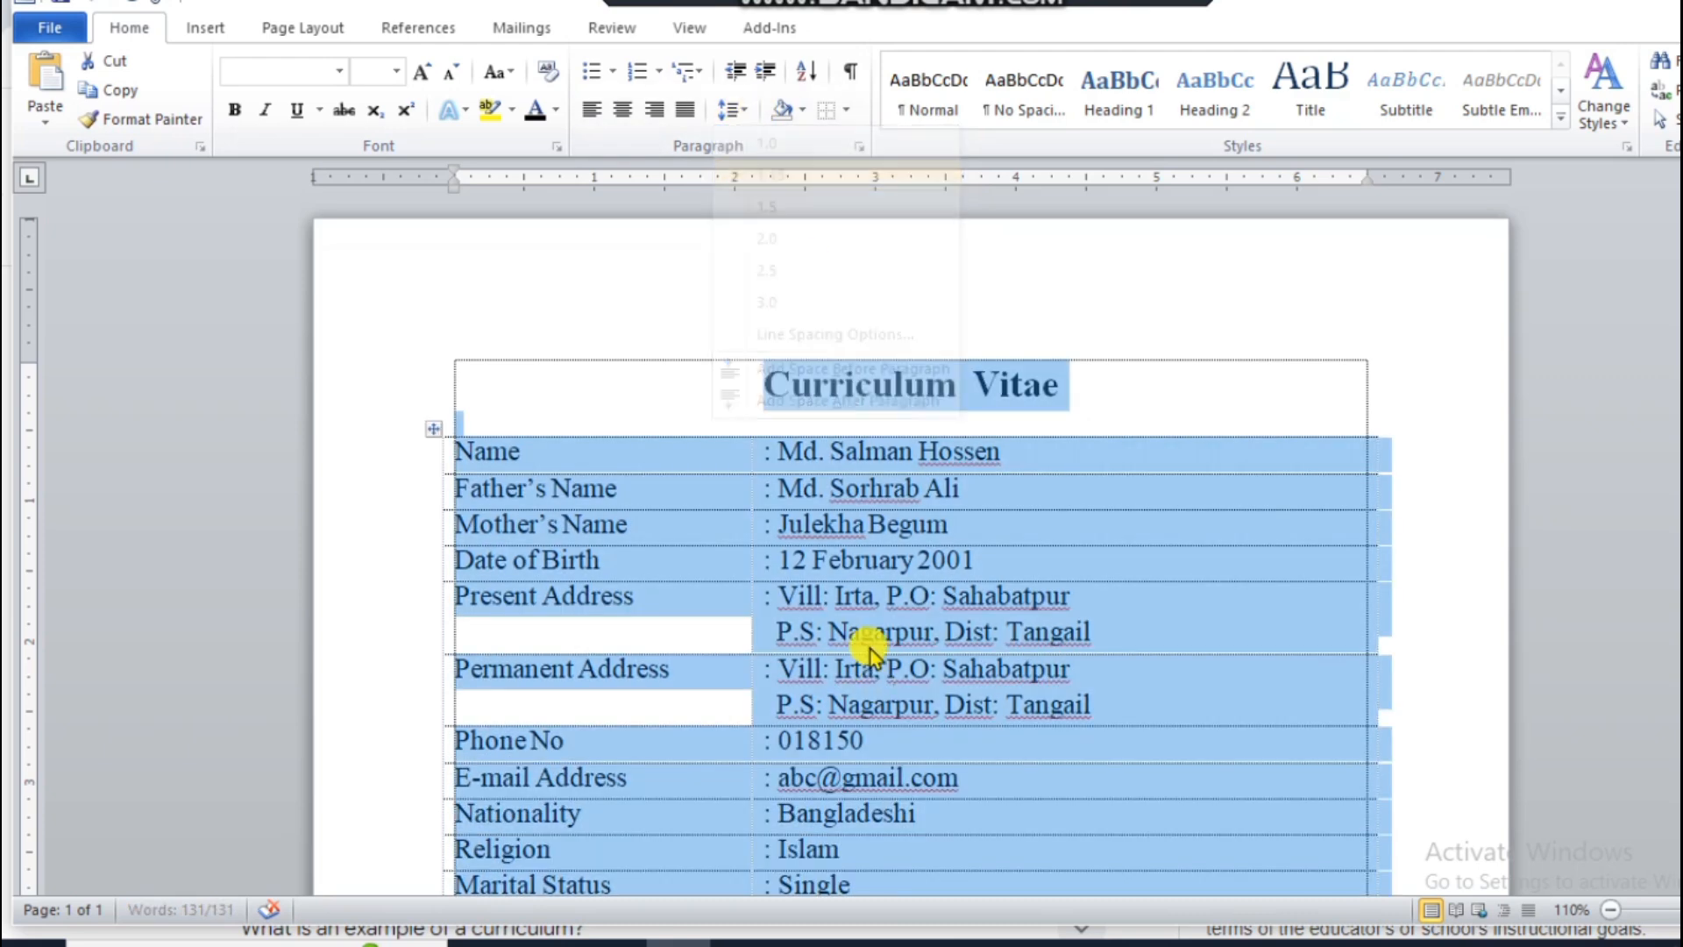
Step: Insert two more blank lines between the Duration line and the Signature/Date line
scroll(871, 631, "down", 10)
left_click(473, 544)
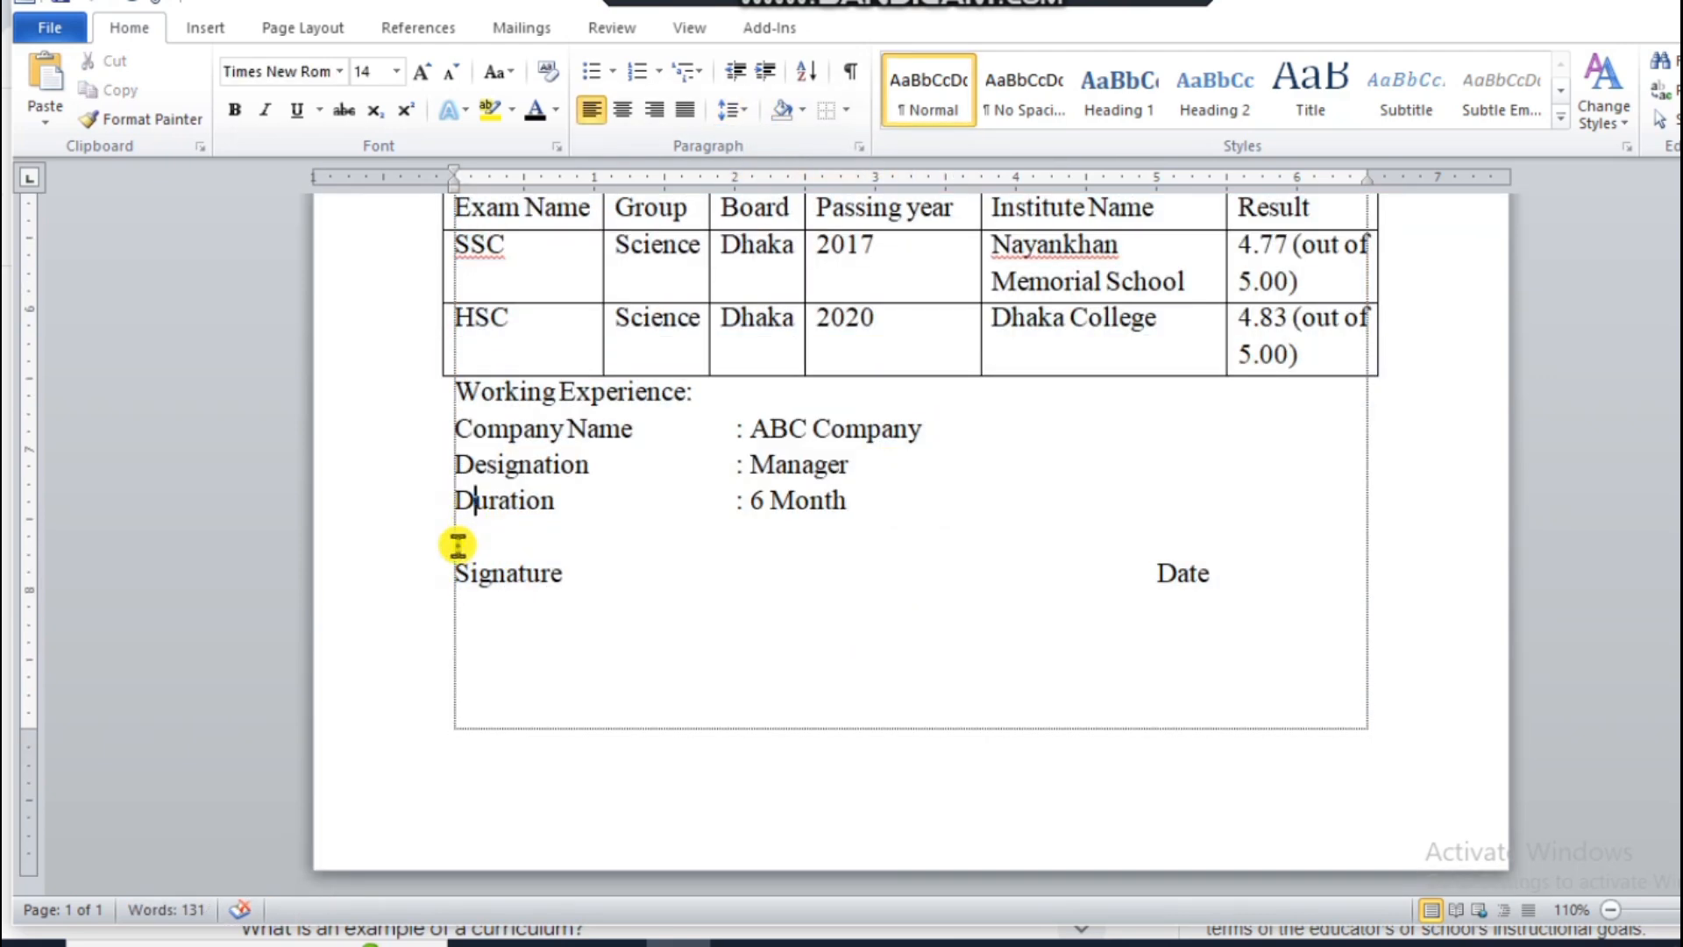
left_click(454, 545)
key("Return")
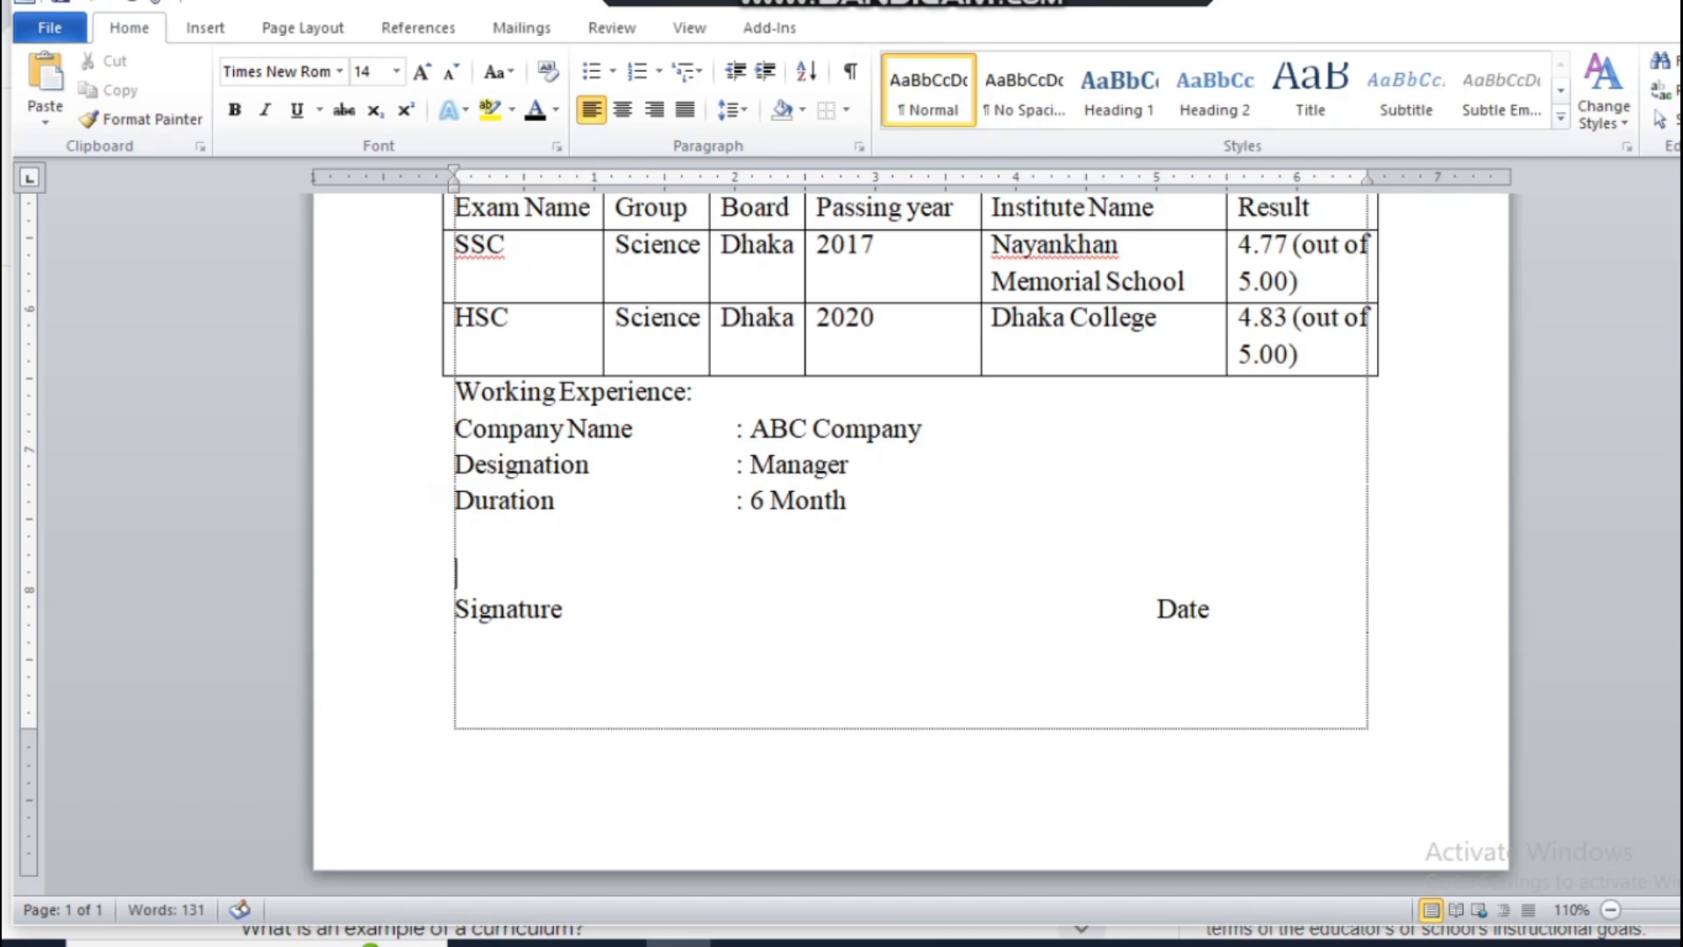
key("Return")
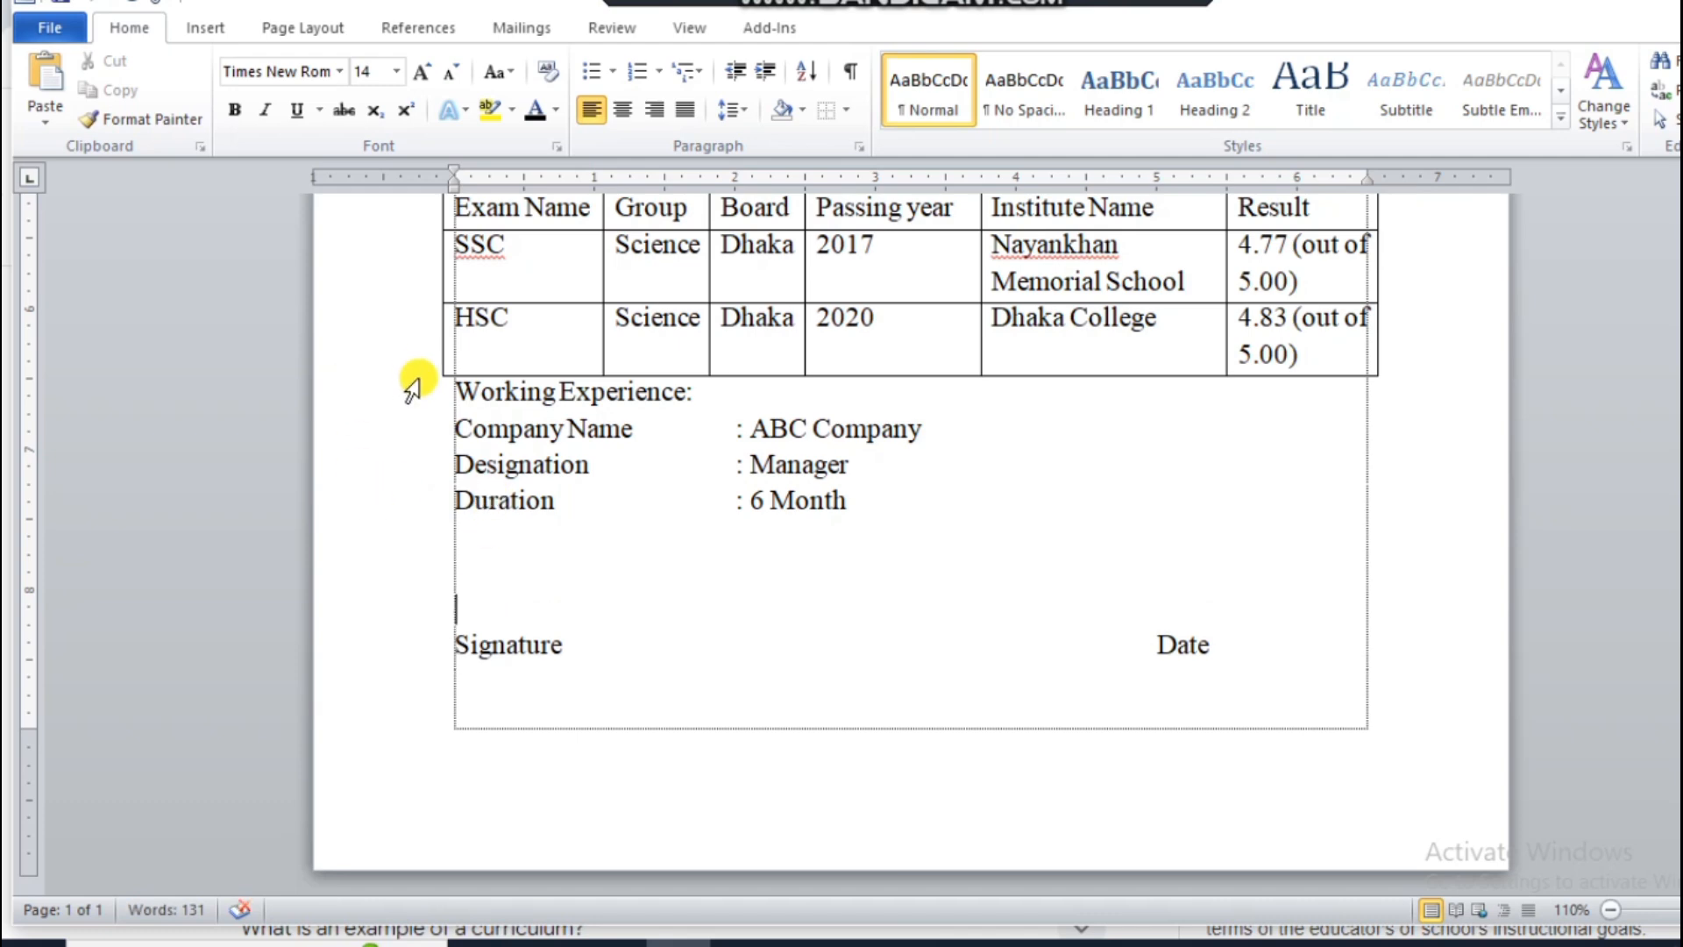
Step: Make the "Educational Qualification" heading bold and centred, and insert a blank line above it
left_click(407, 405)
scroll(548, 489, "up", 15)
scroll(601, 583, "down", 12)
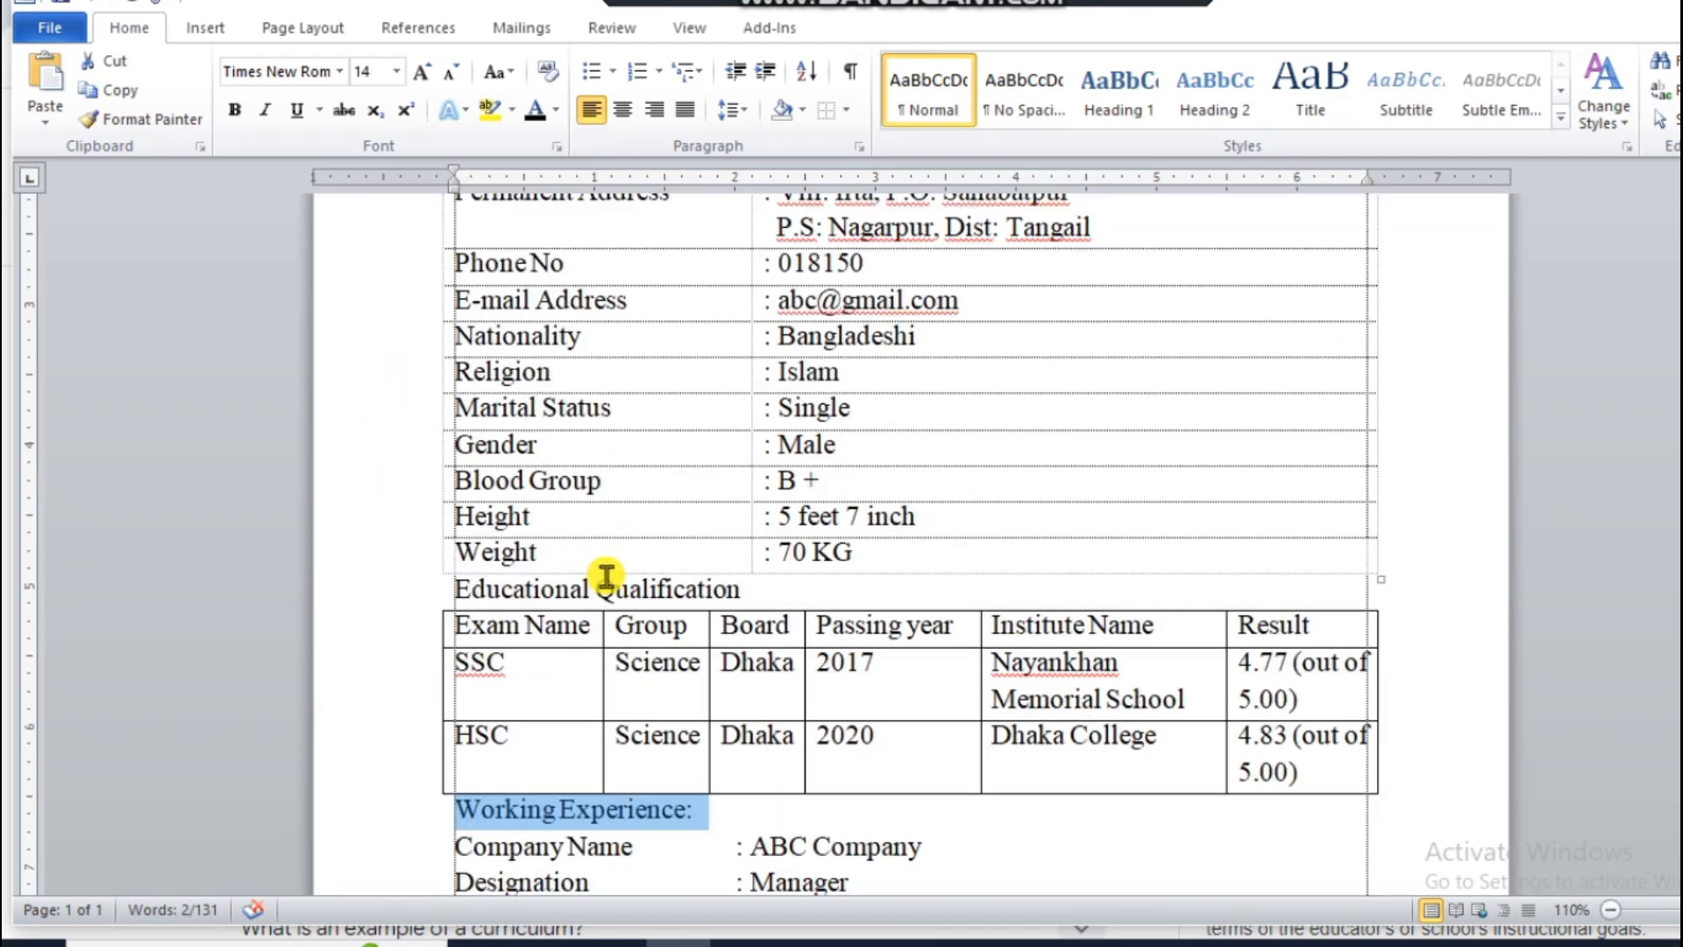
left_click(365, 351)
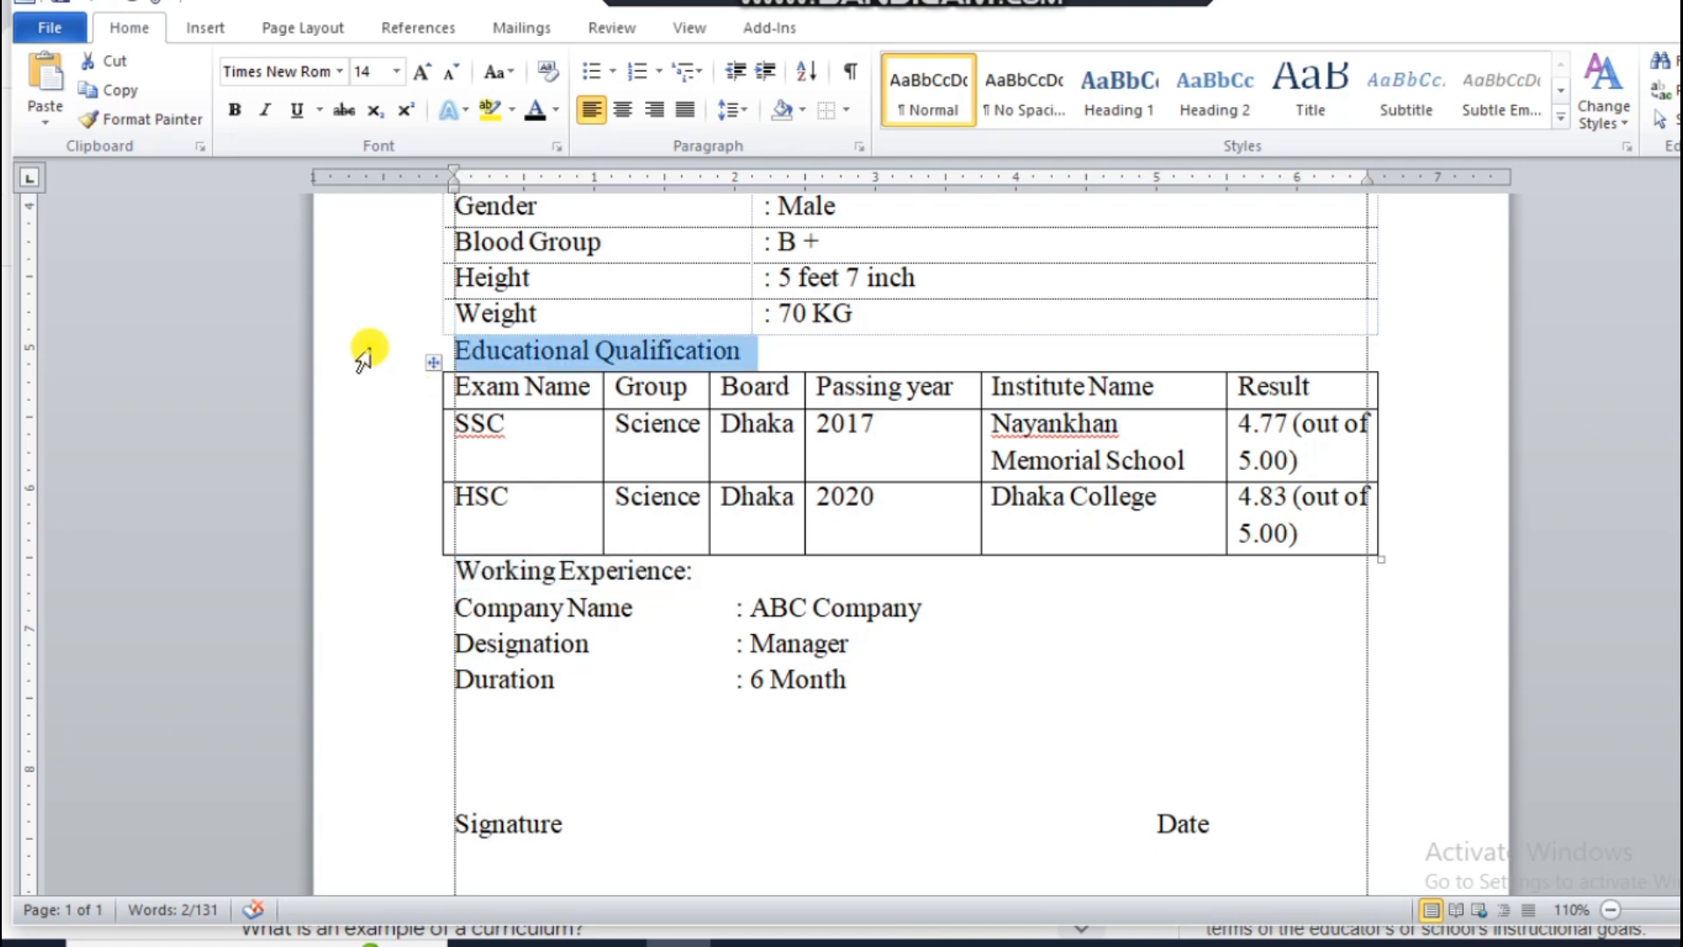
left_click(234, 109)
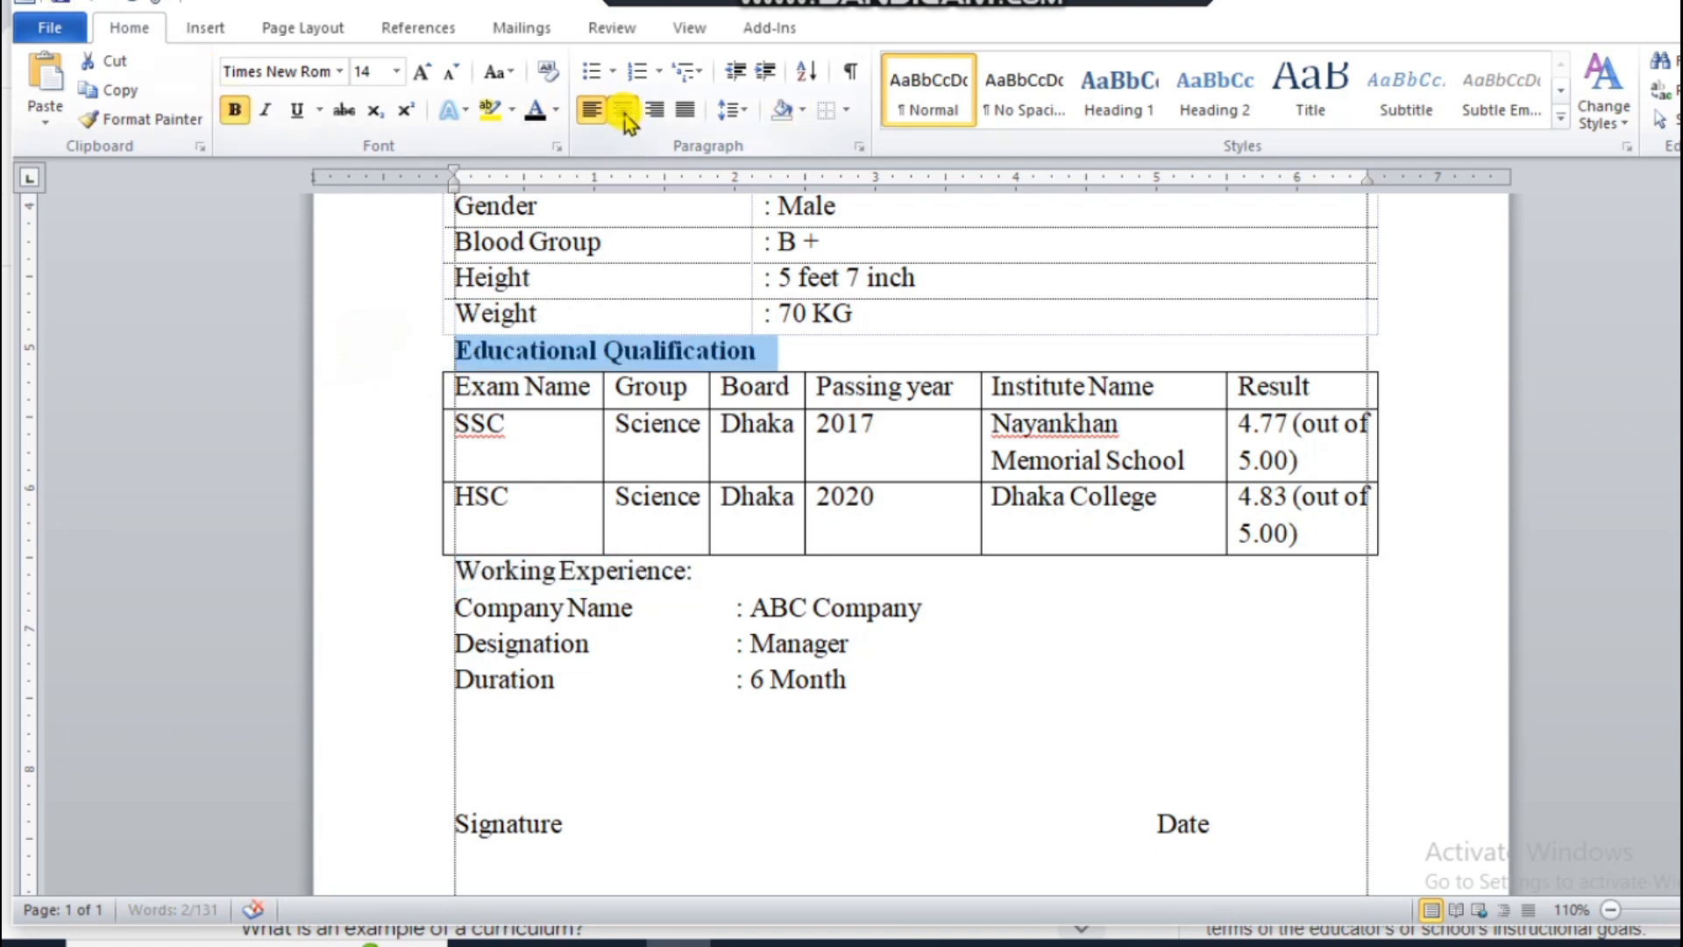
left_click(622, 109)
left_click(962, 349)
left_click(751, 342)
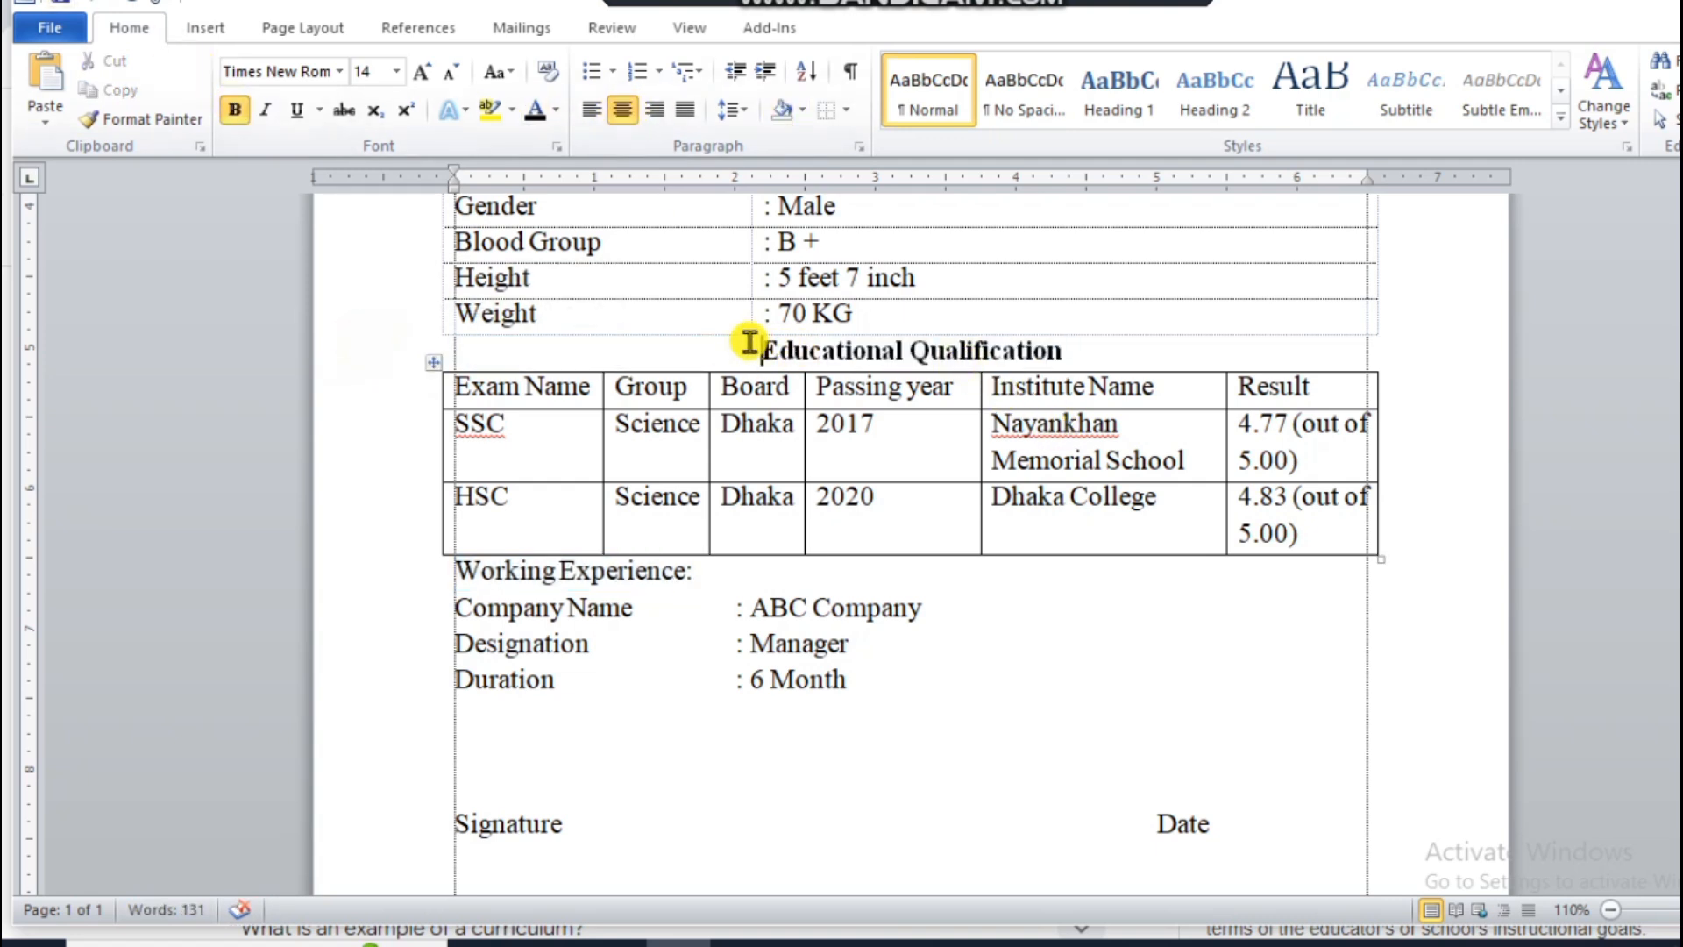
key("Return")
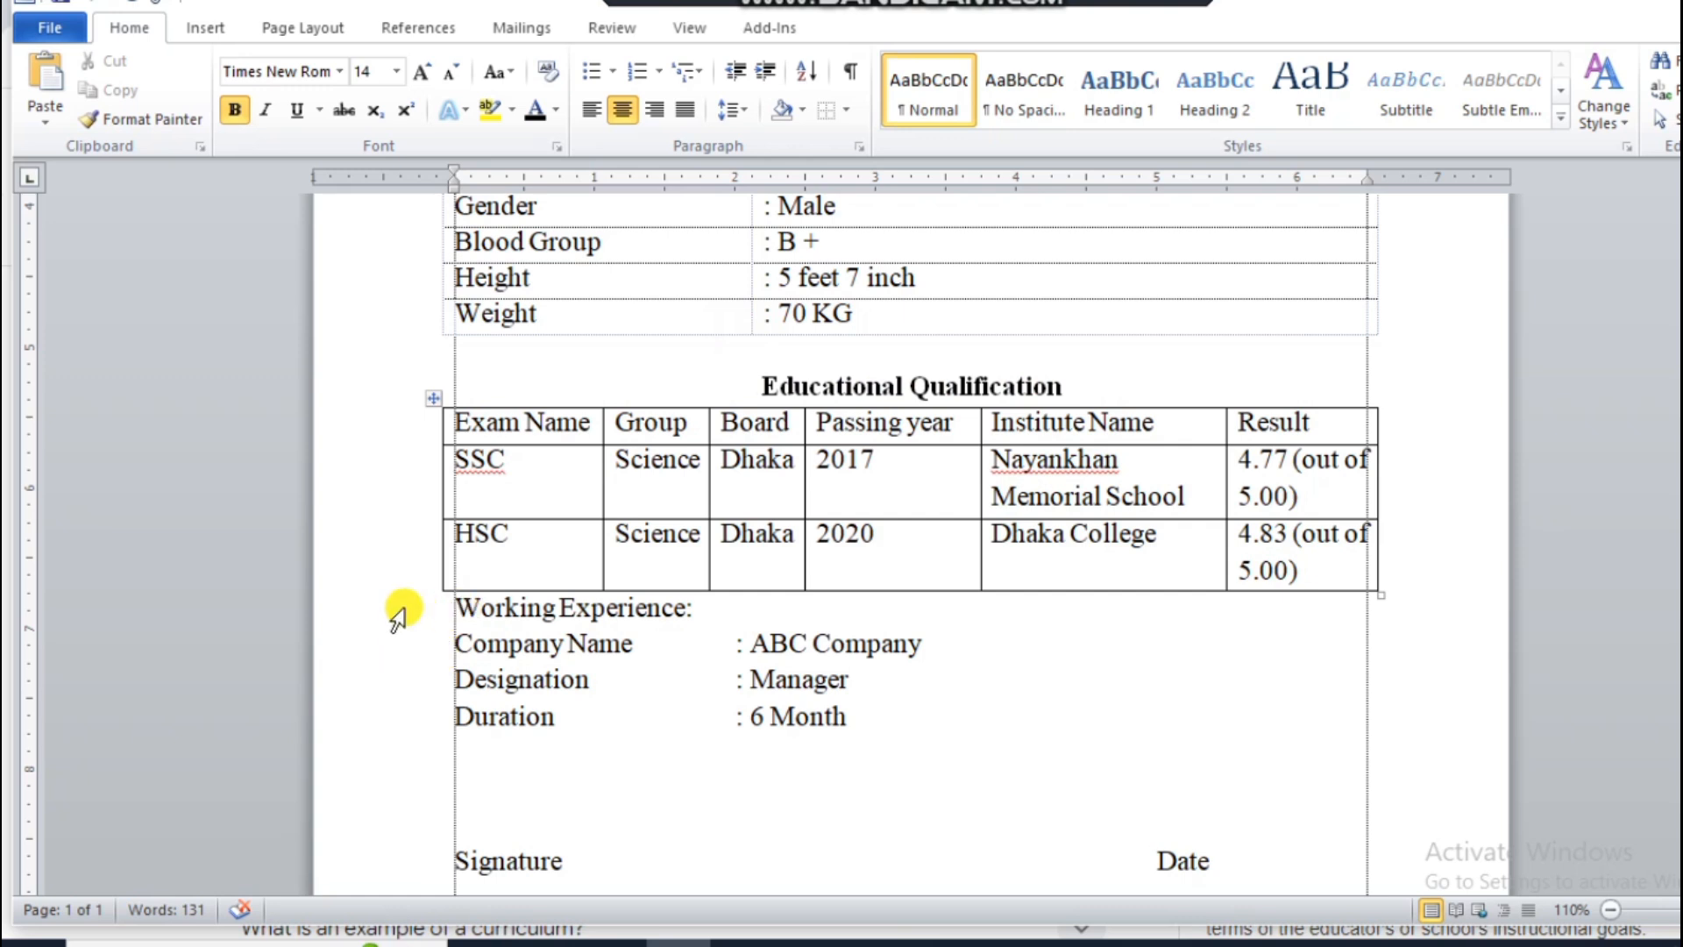
Step: Make the "Working Experience:" heading bold and centred, and insert a blank line above it
left_click(399, 609)
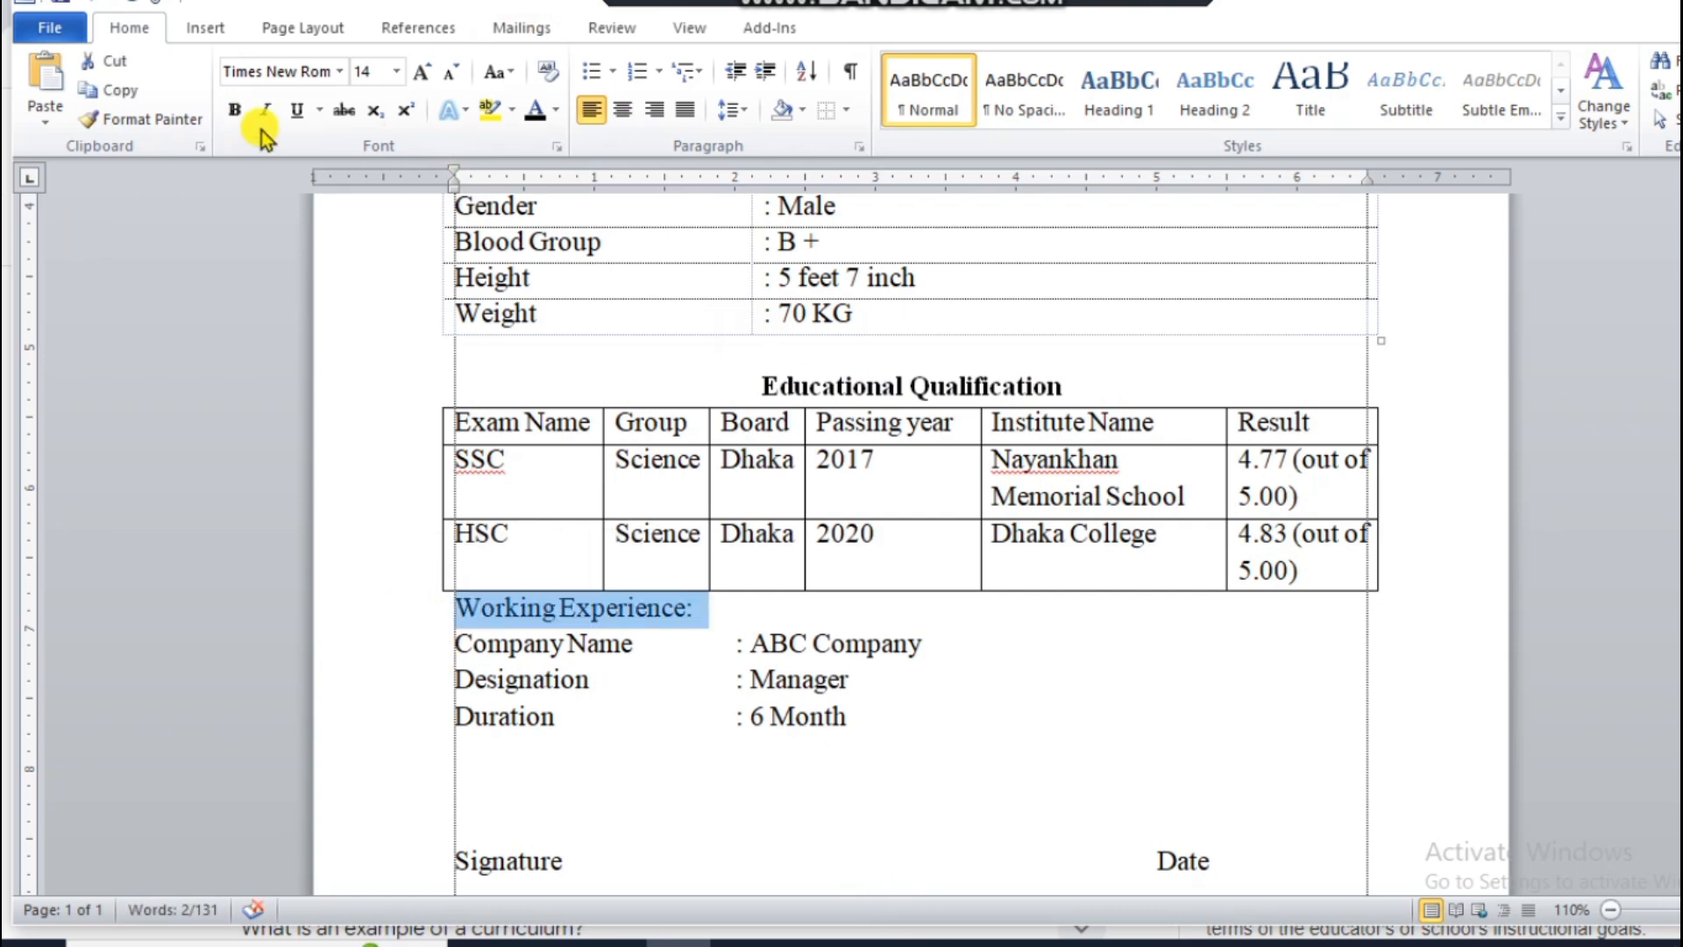
left_click(235, 110)
left_click(623, 110)
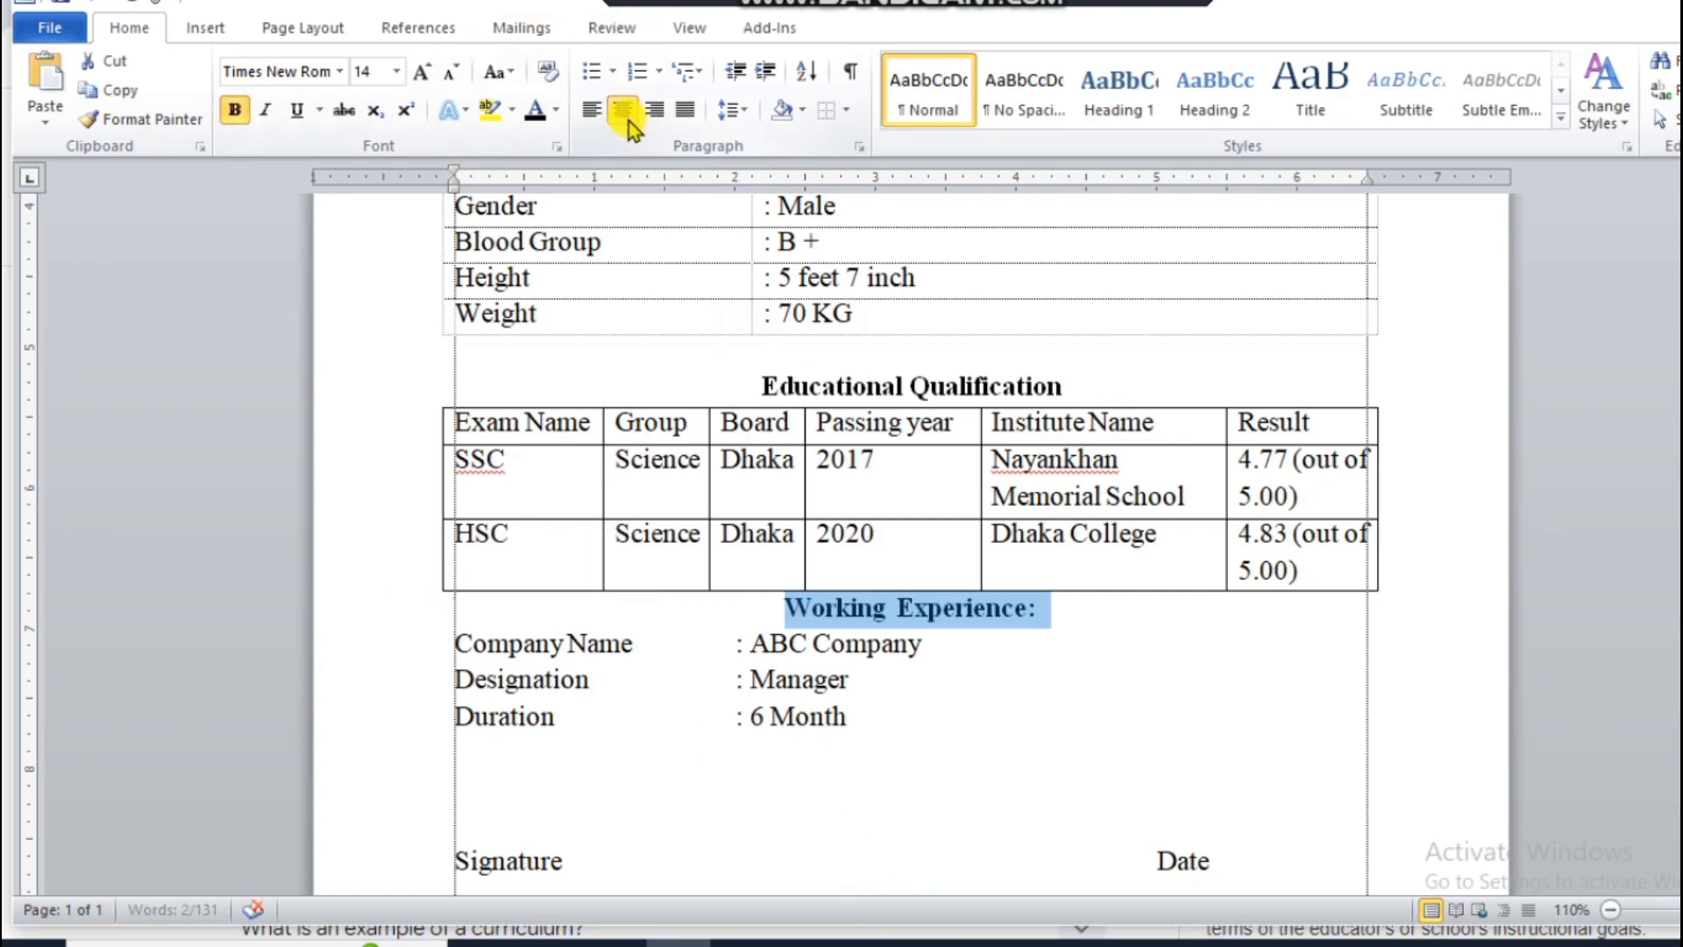
left_click(1102, 650)
scroll(876, 622, "down", 3)
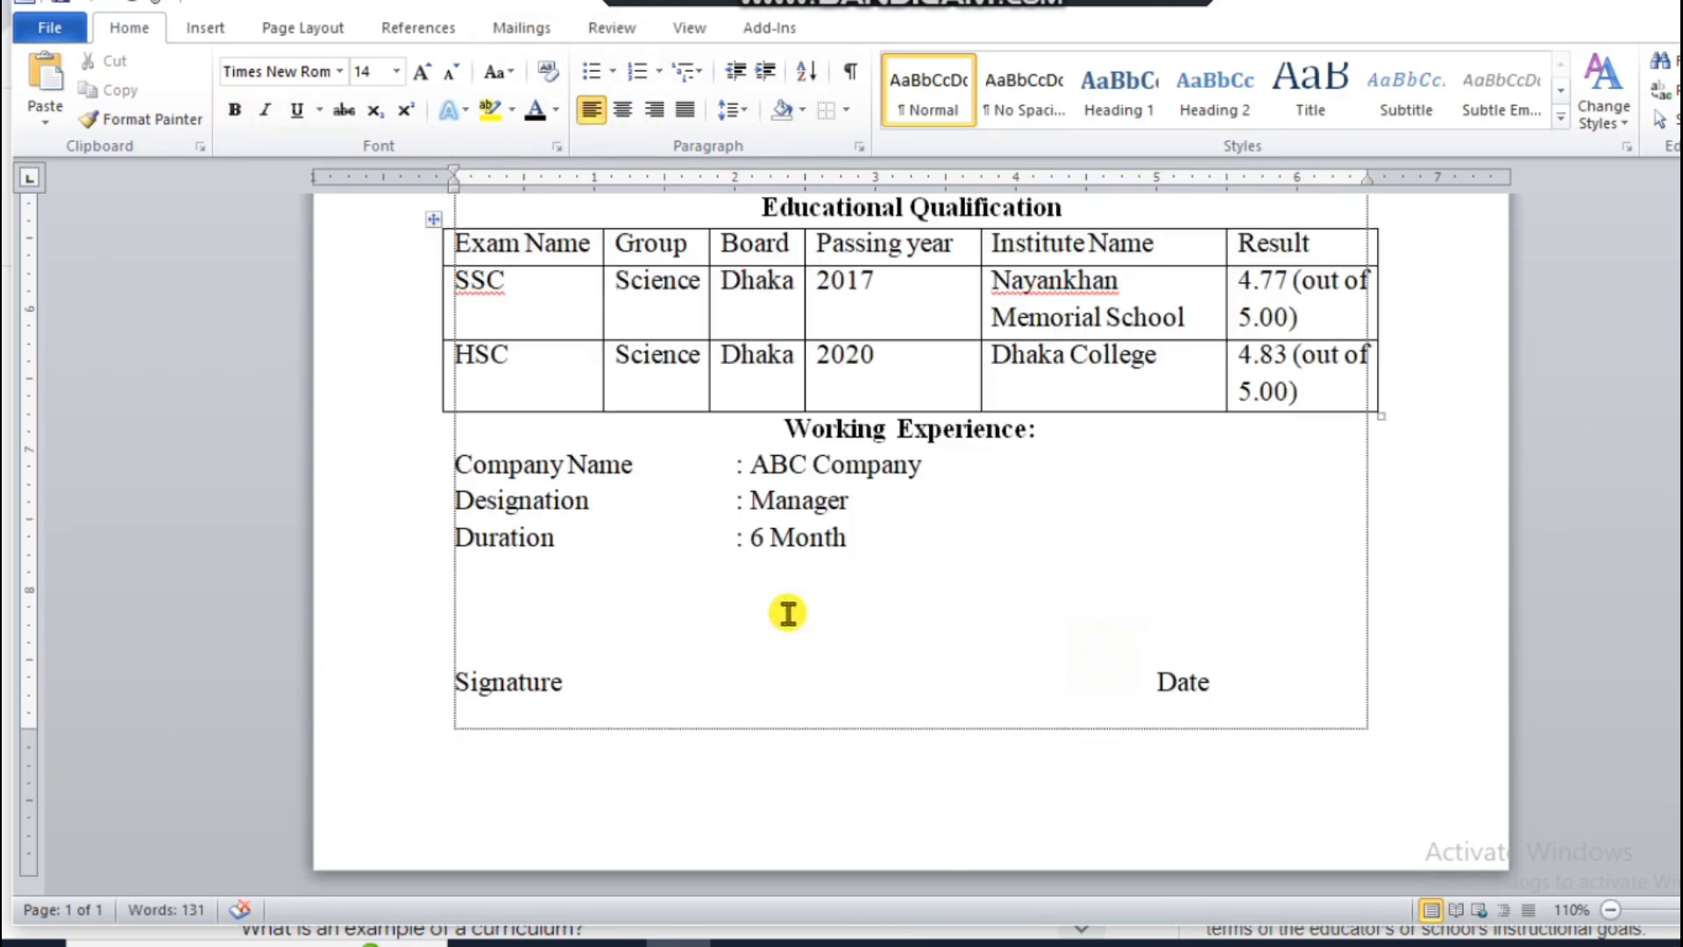
left_click(777, 432)
key("Return")
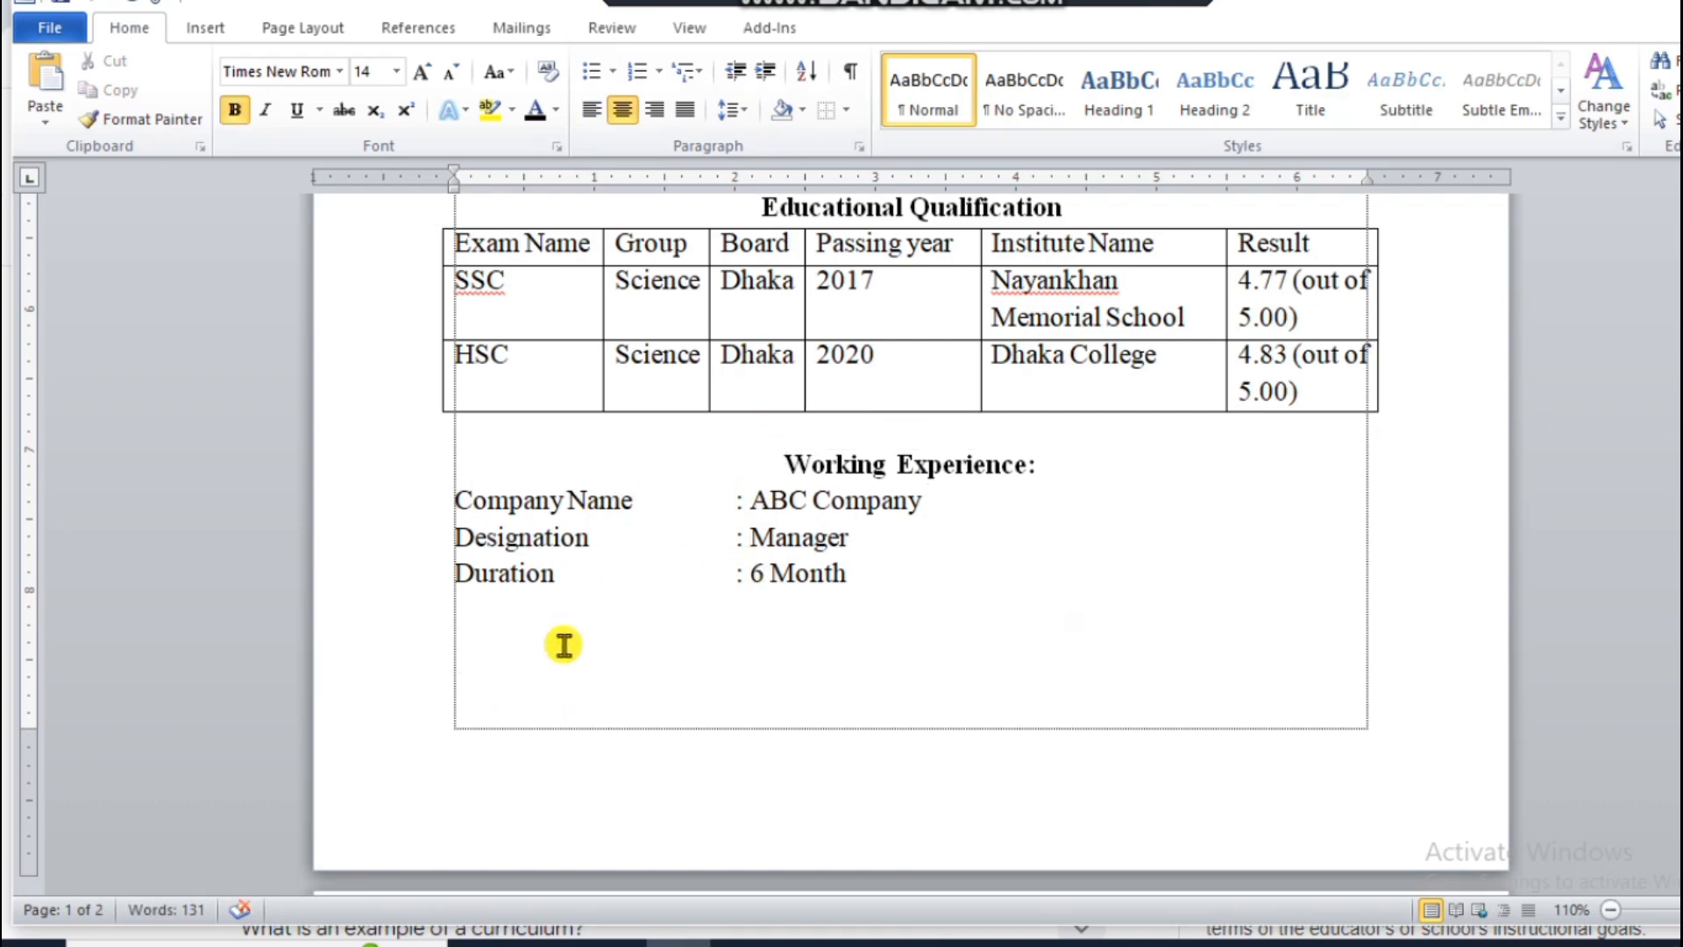
Step: Reduce the font size of a blank line above the Signature/Date line to 11
left_click(526, 642)
key("Delete")
key("Delete")
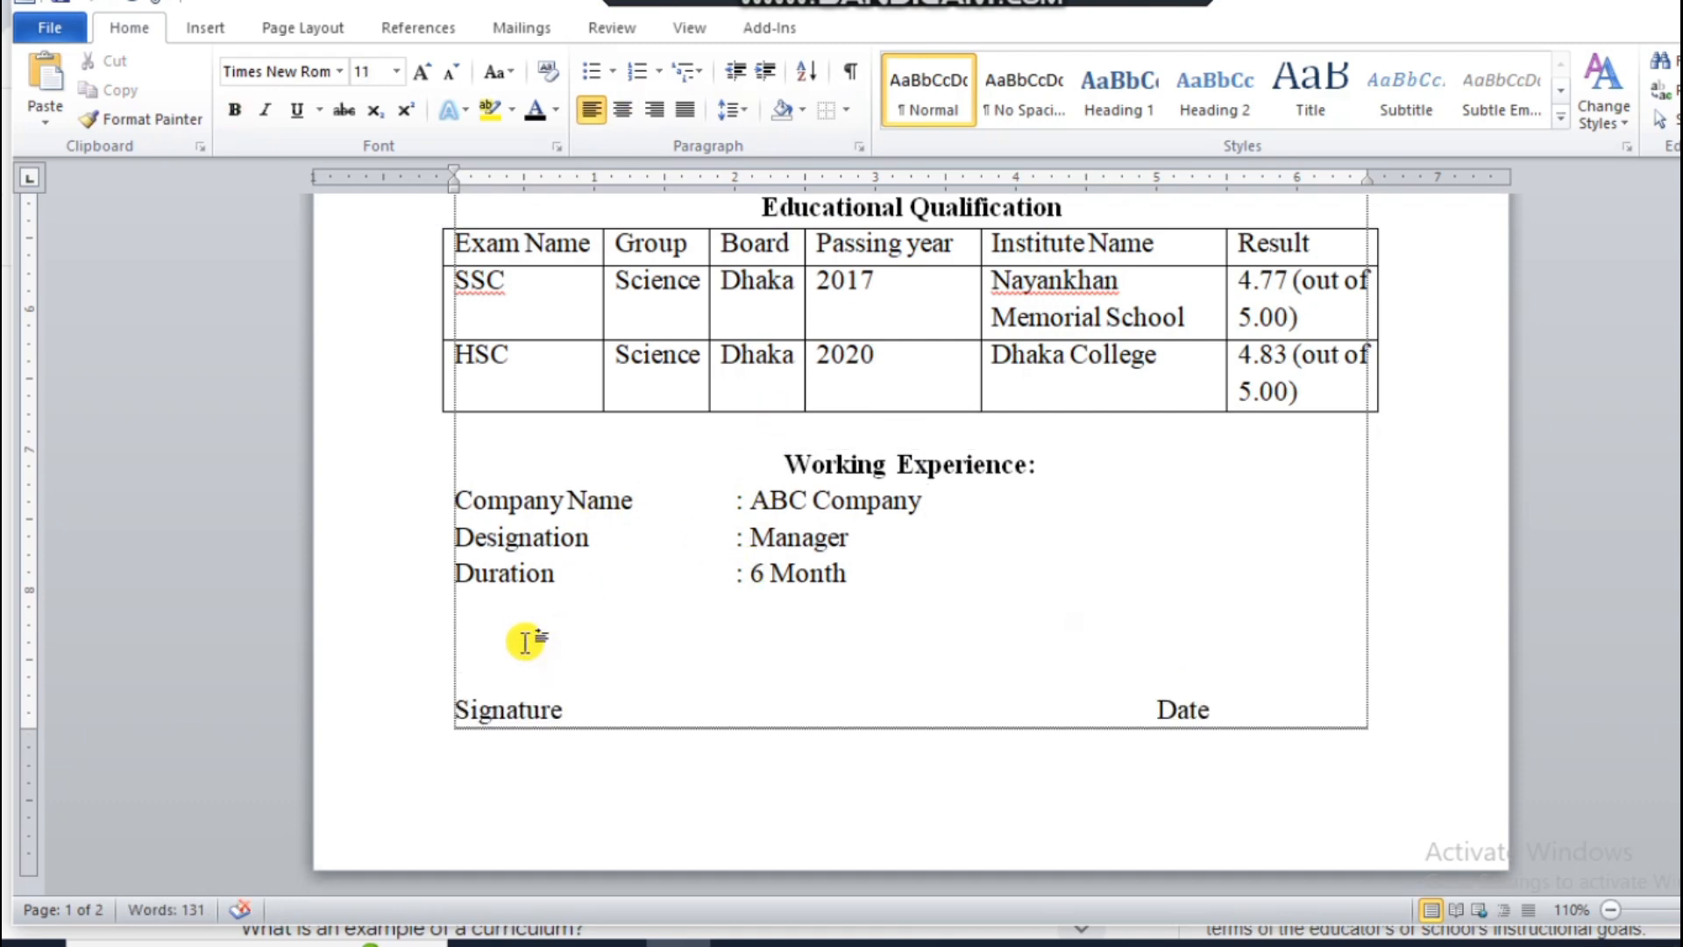
Step: Draw a rectangle about 1.42" wide and 1.63" high beside the Curriculum Vitae title, at the page's right margin
scroll(531, 588, "up", 5)
scroll(531, 588, "up", 2)
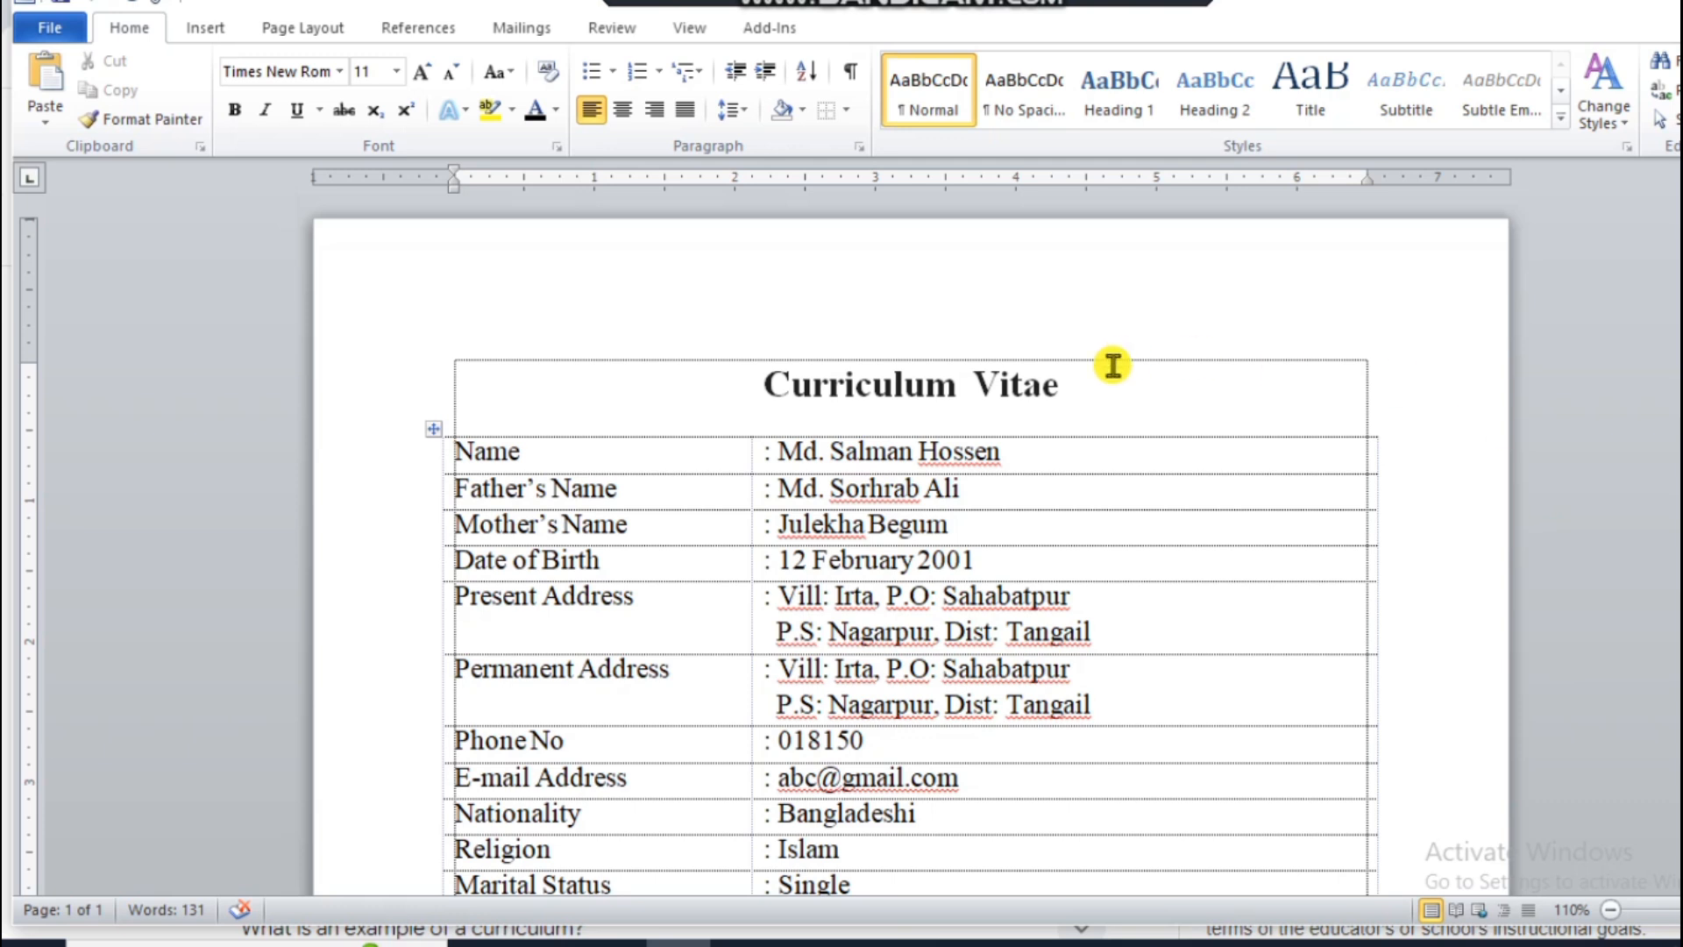
left_click(1083, 395)
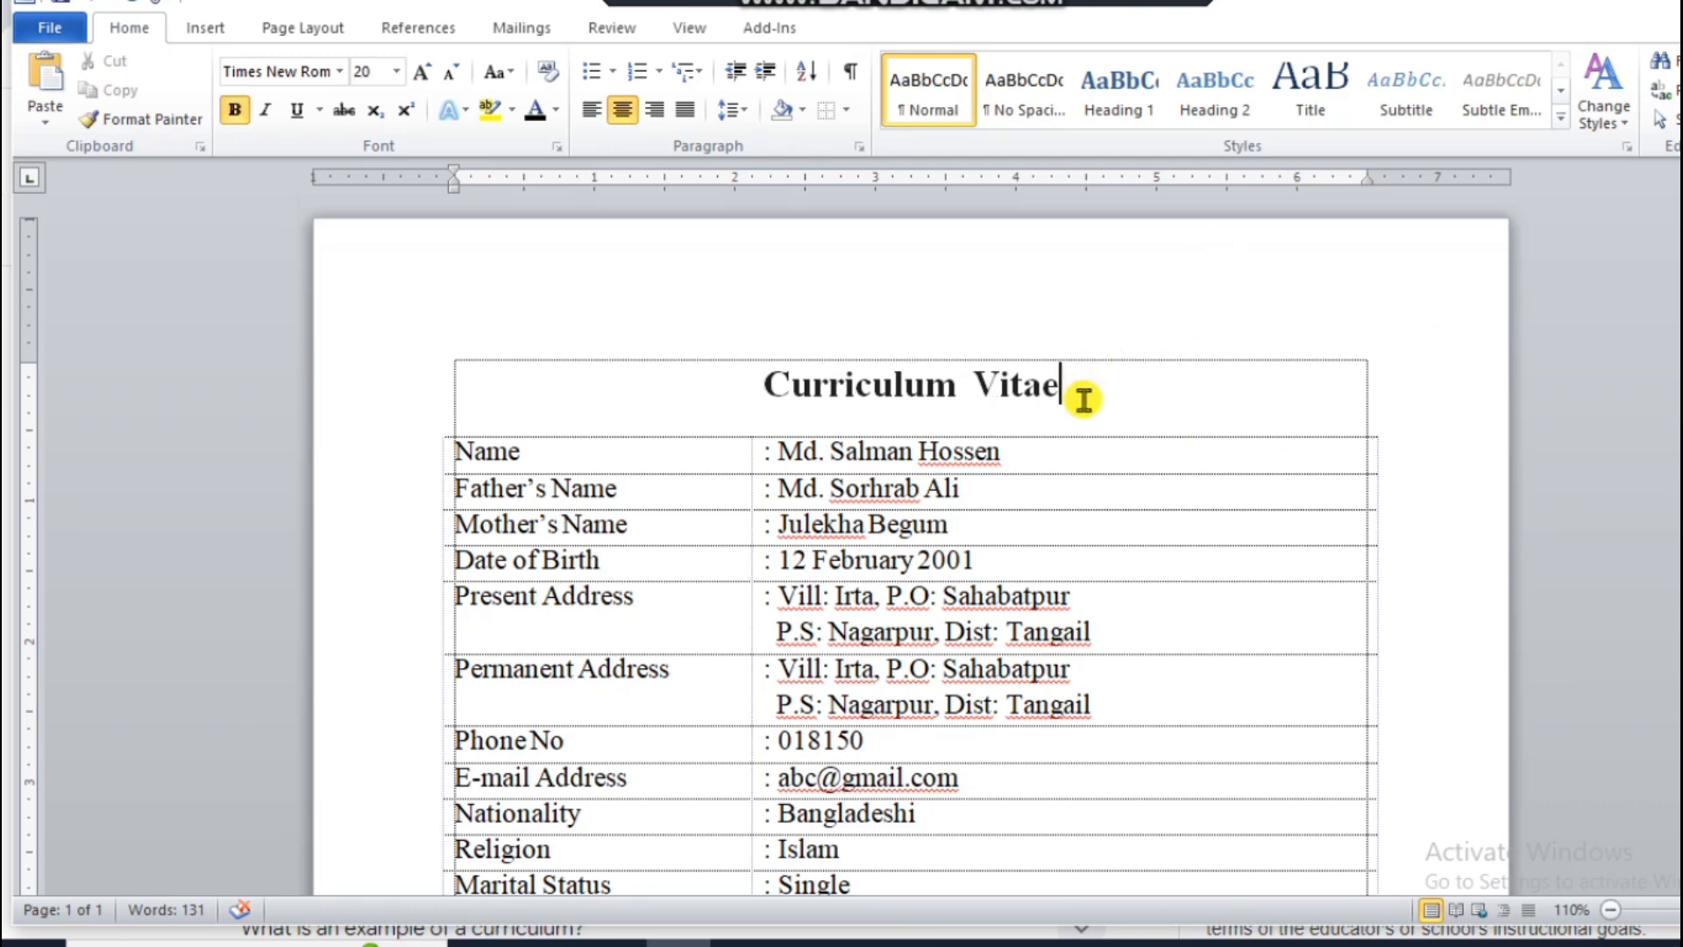
left_click(196, 33)
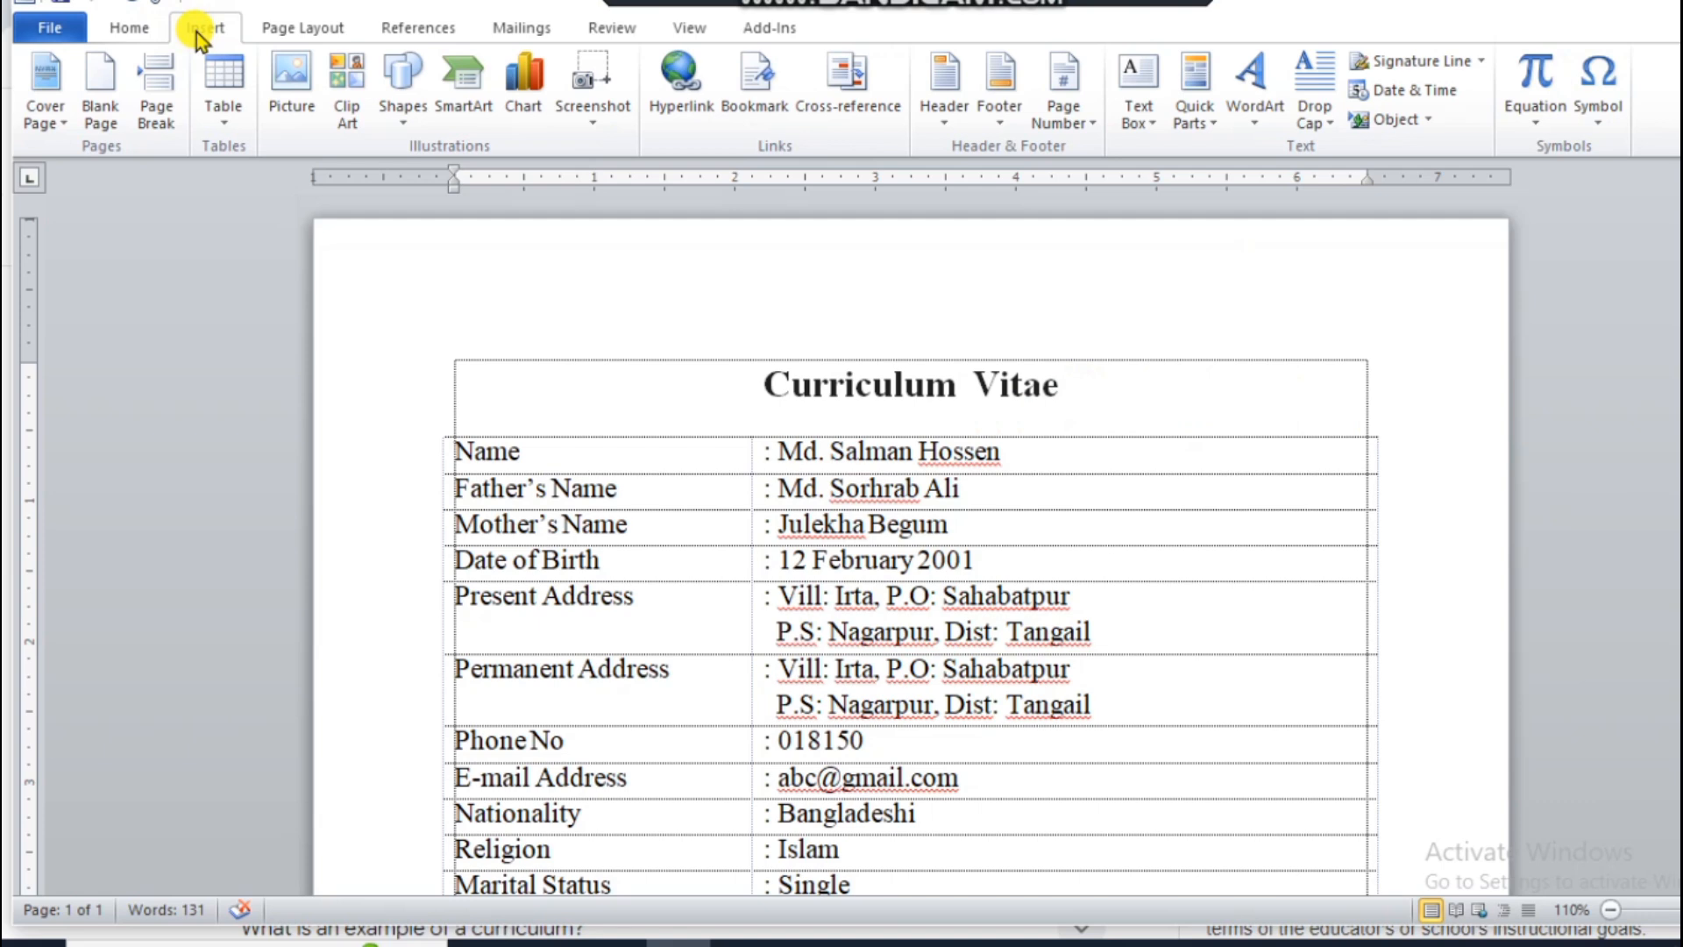
left_click(396, 118)
left_click(451, 175)
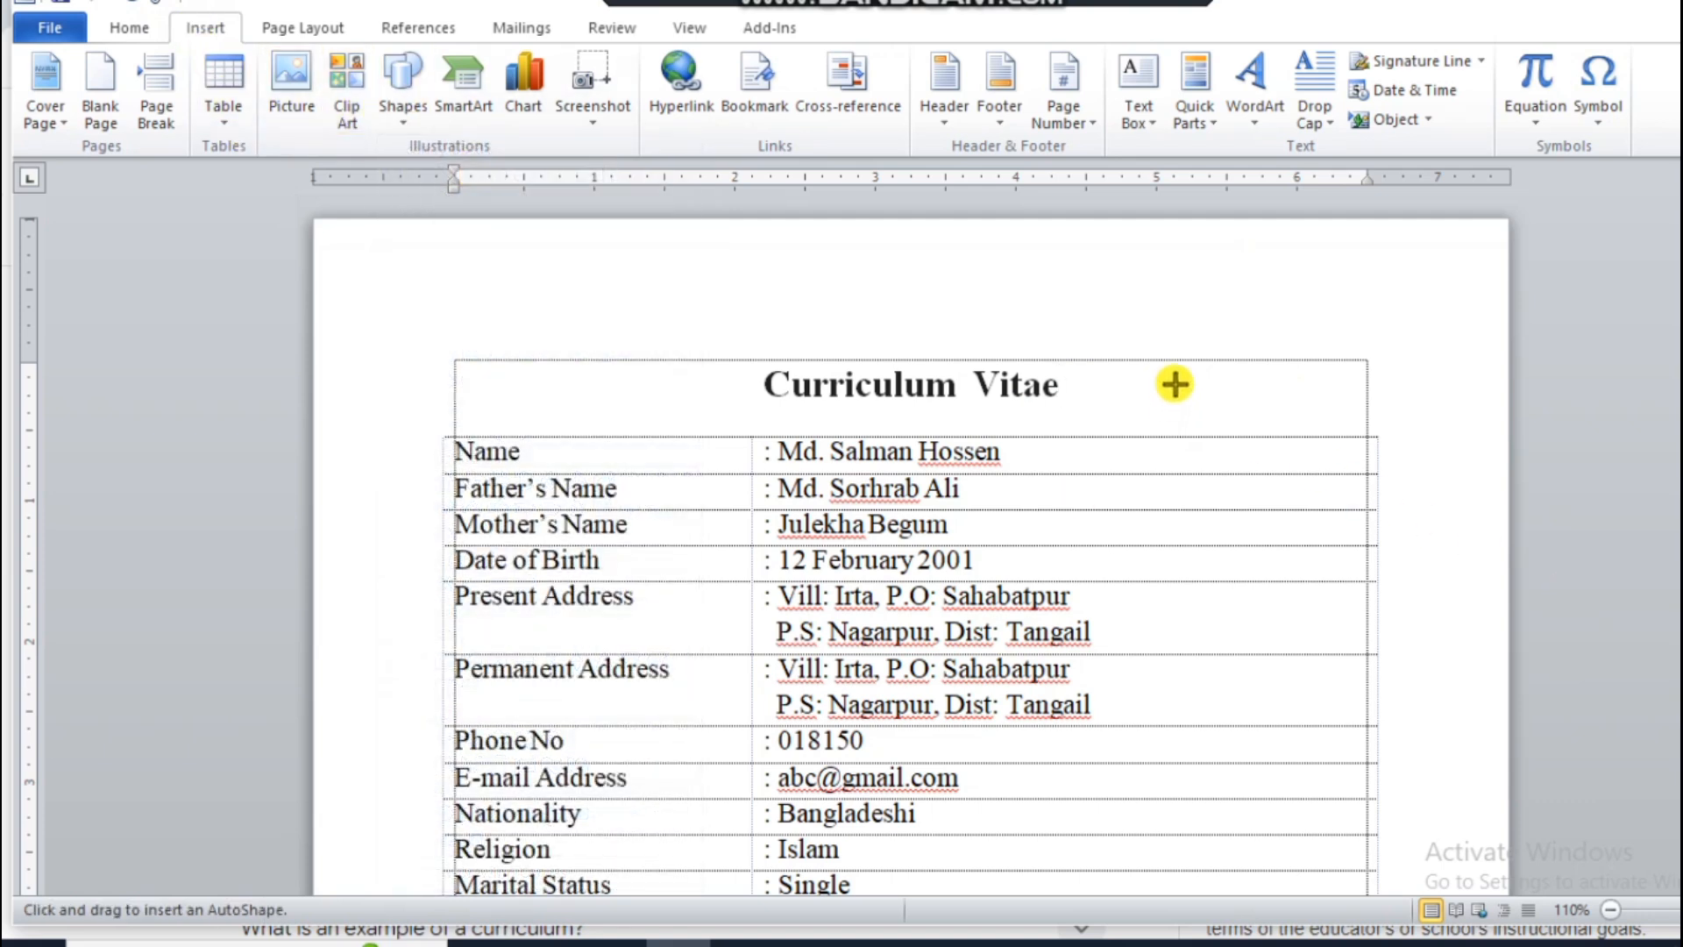
left_click_drag(1180, 361, 1379, 589)
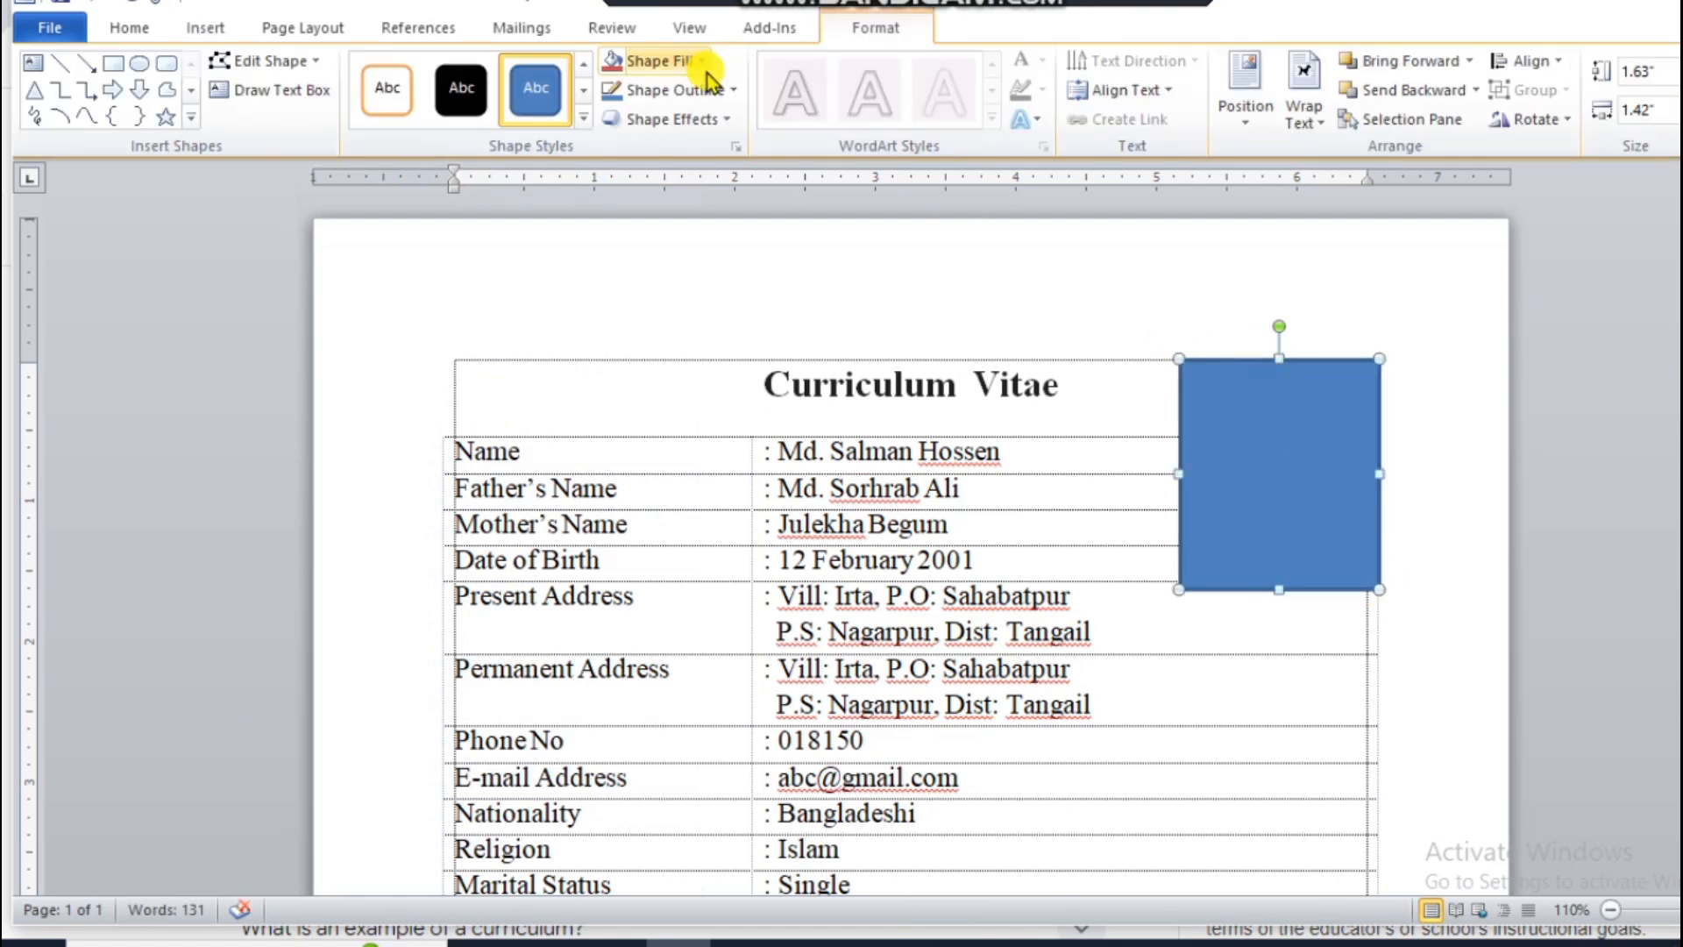
Step: Fill the rectangle with the picture "WhatsApp Image 2024-09-27 at 8.49.26 AM" from the Downloads folder
left_click(701, 60)
left_click(712, 342)
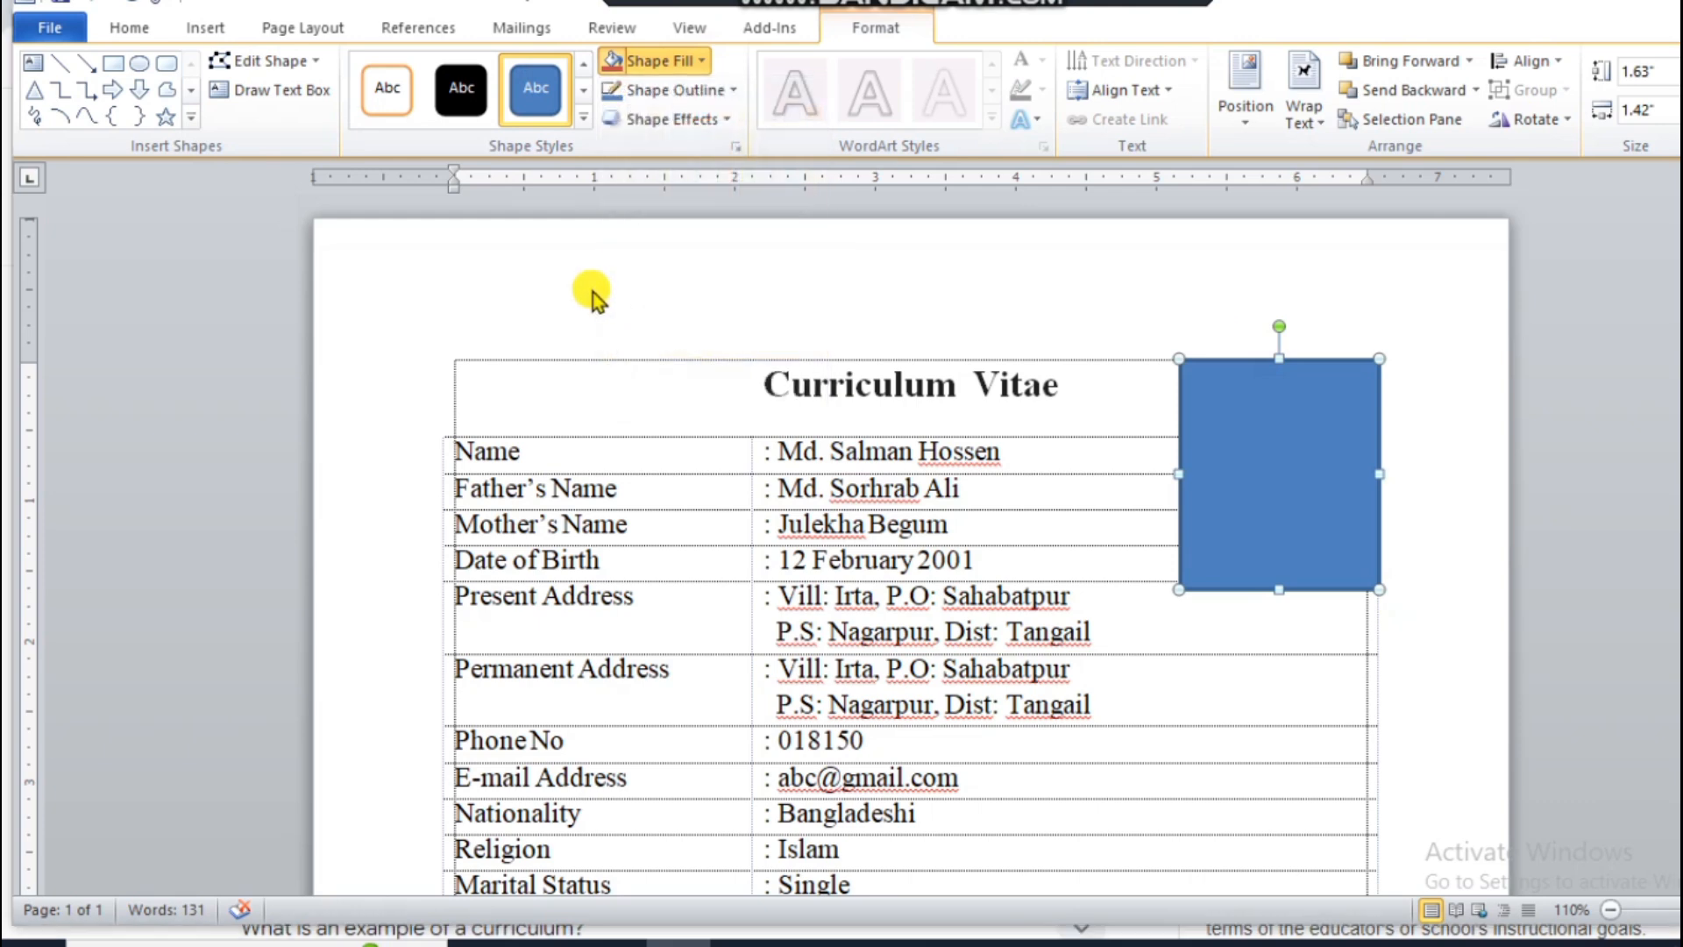
left_click(160, 306)
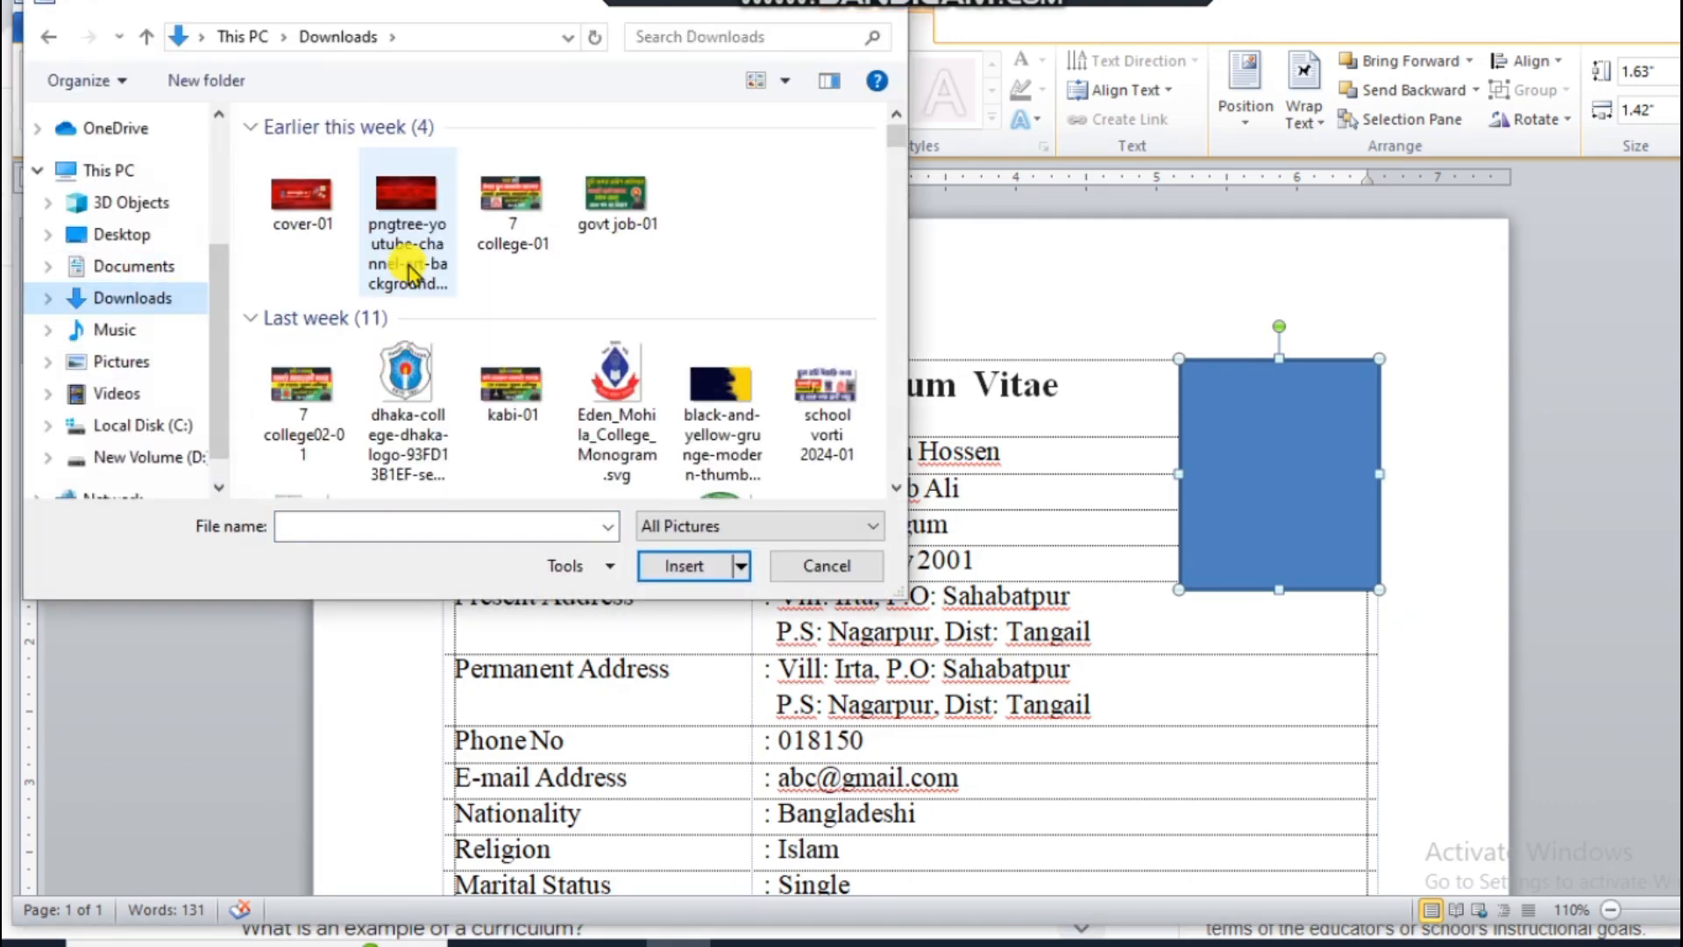
scroll(410, 267, "down", 5)
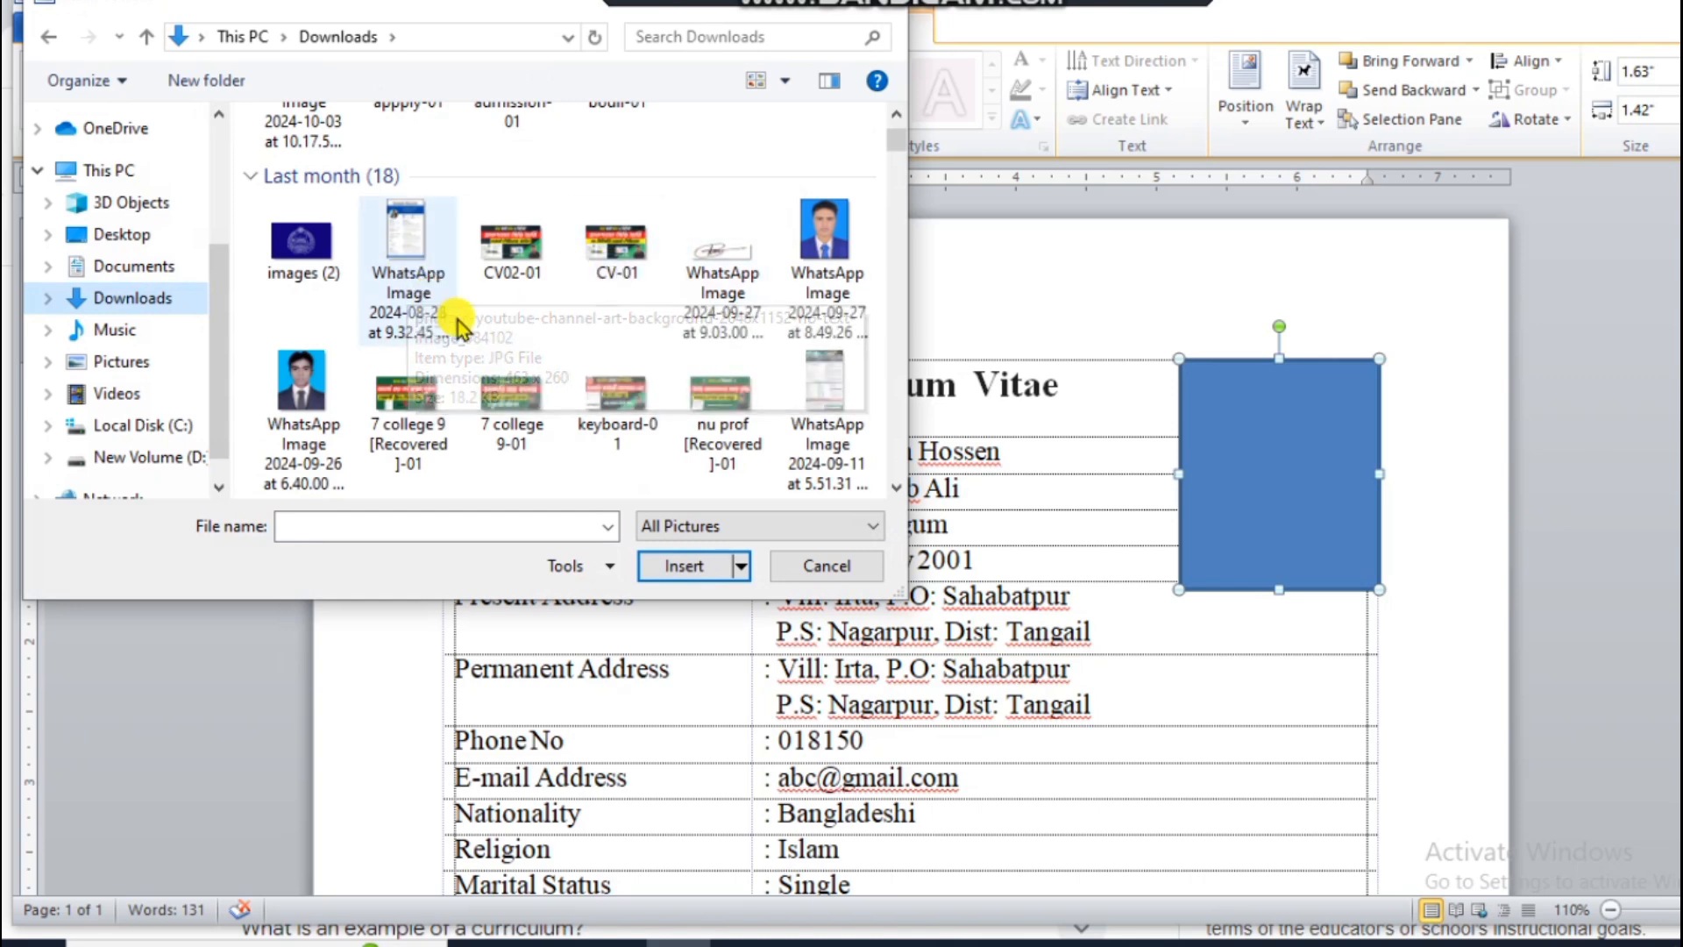
left_click(808, 256)
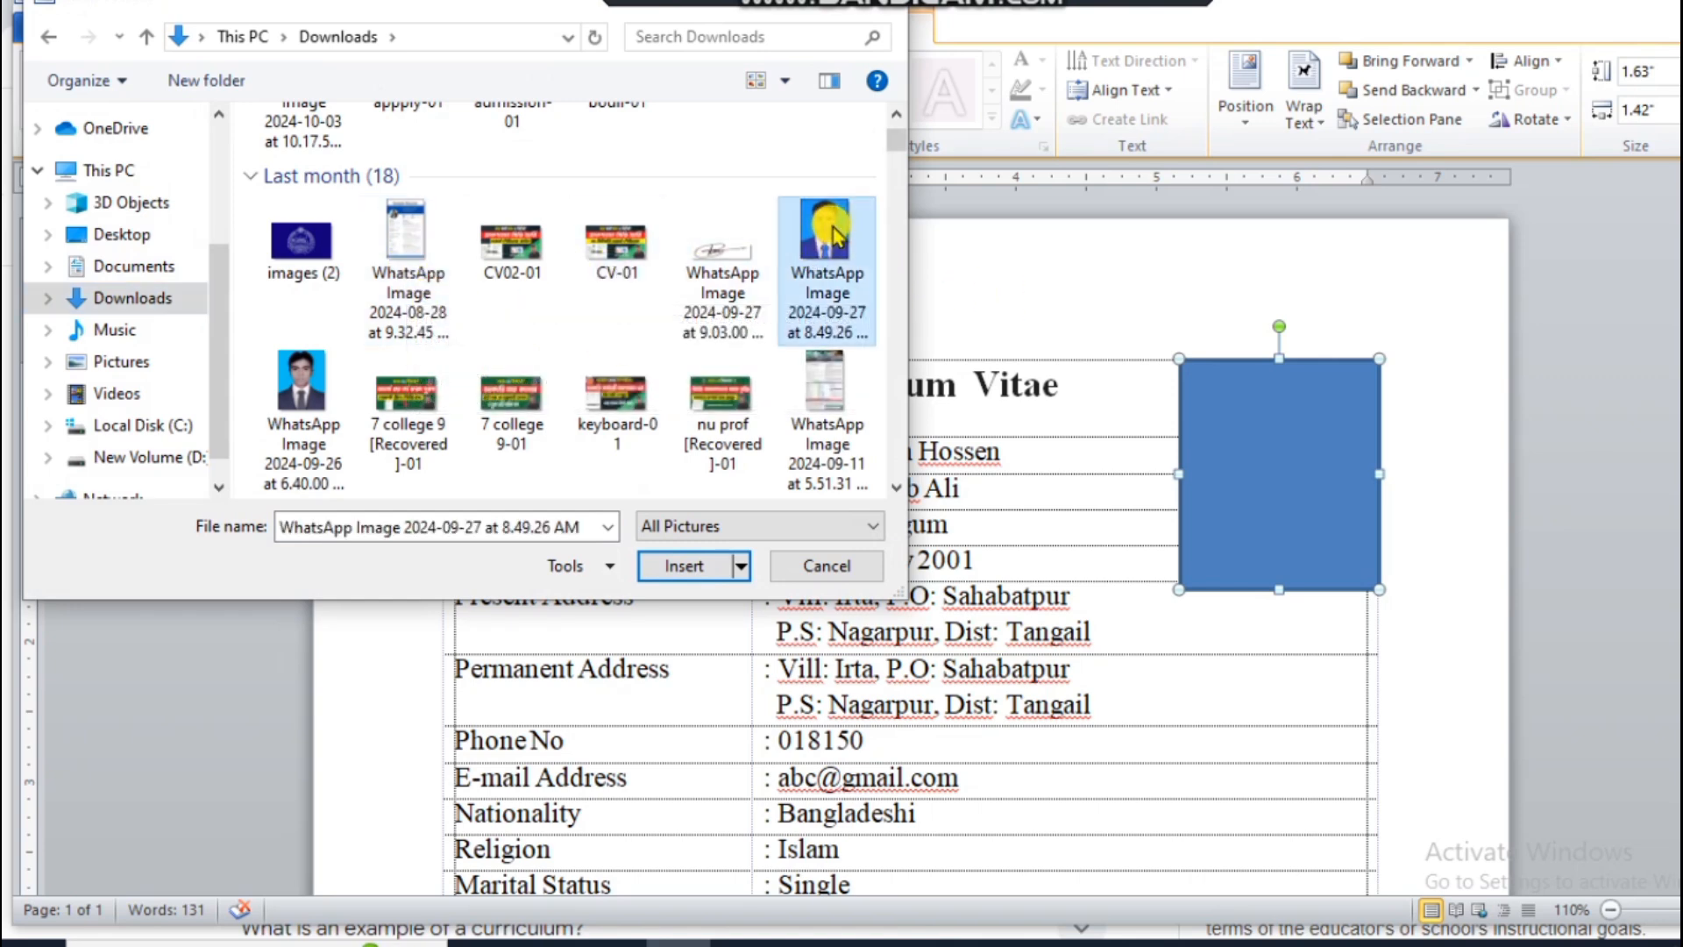
left_click(690, 566)
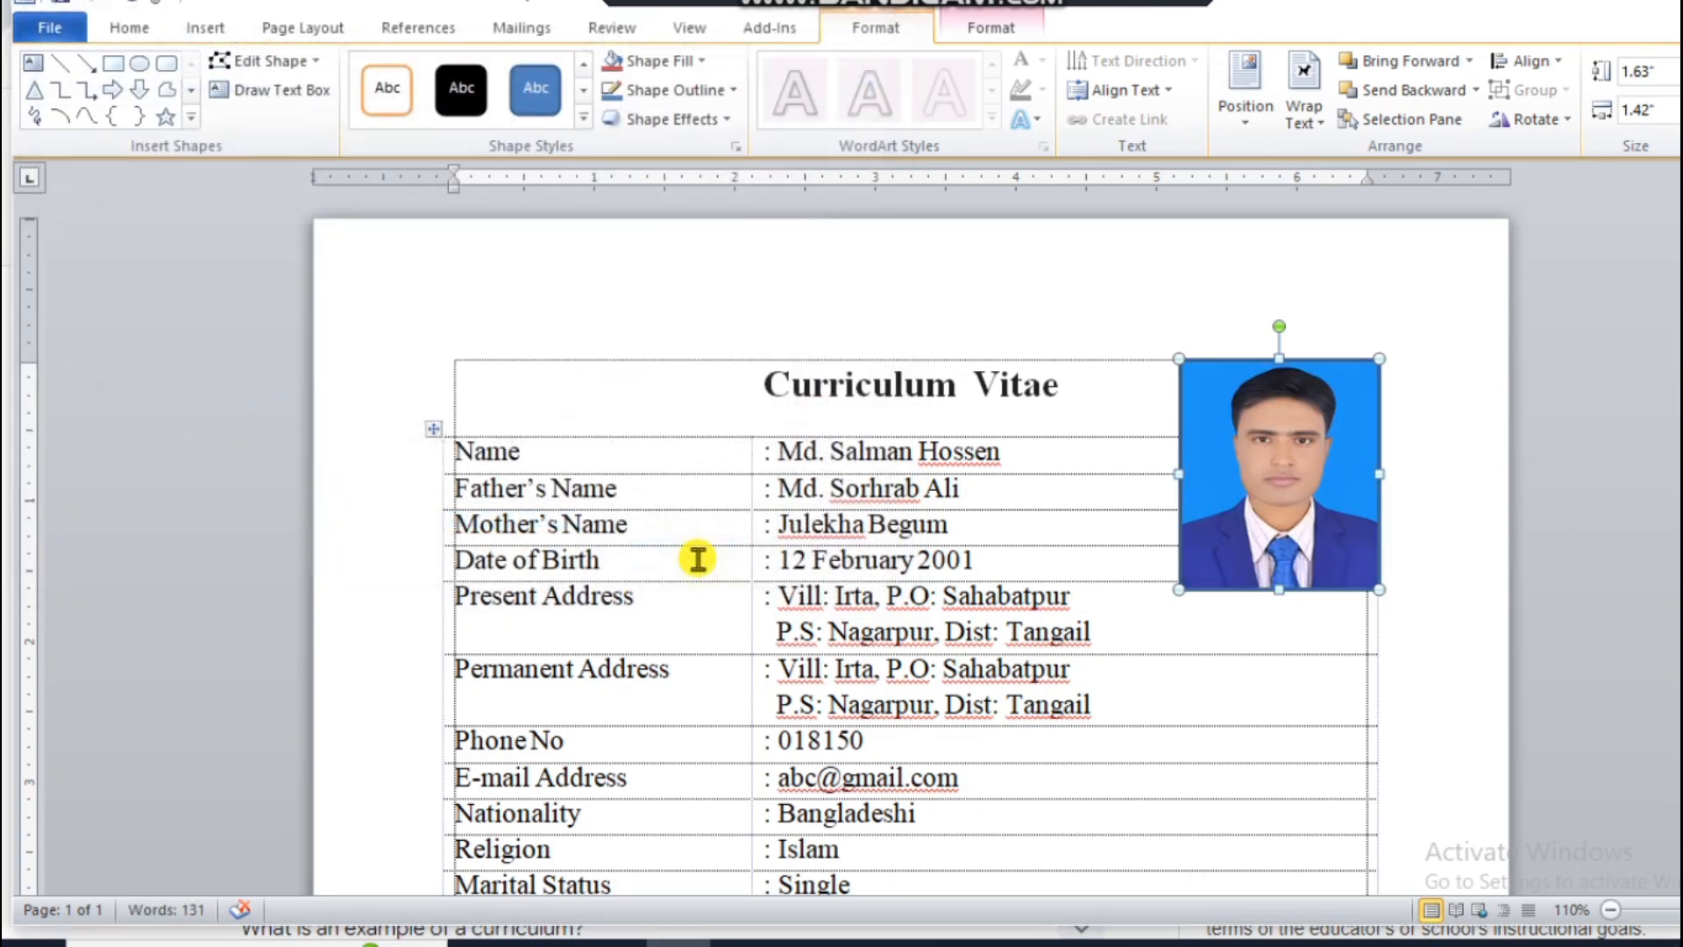
Step: Give the photo rectangle a black outline and deselect it
left_click(727, 91)
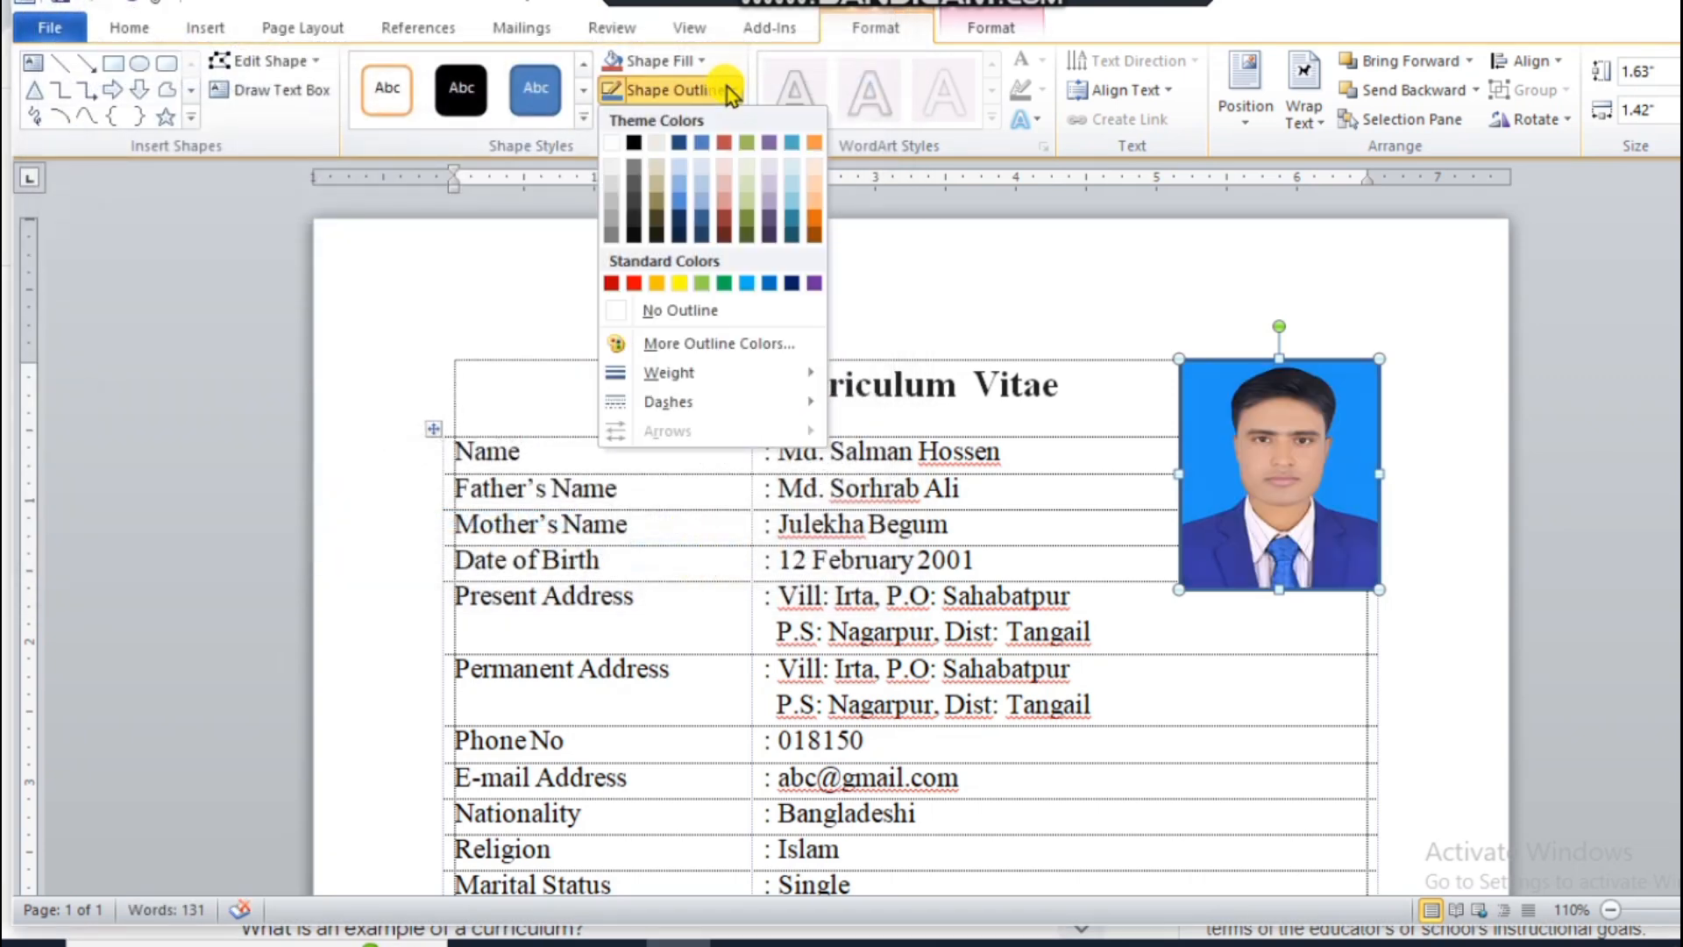
left_click(692, 311)
left_click(1434, 430)
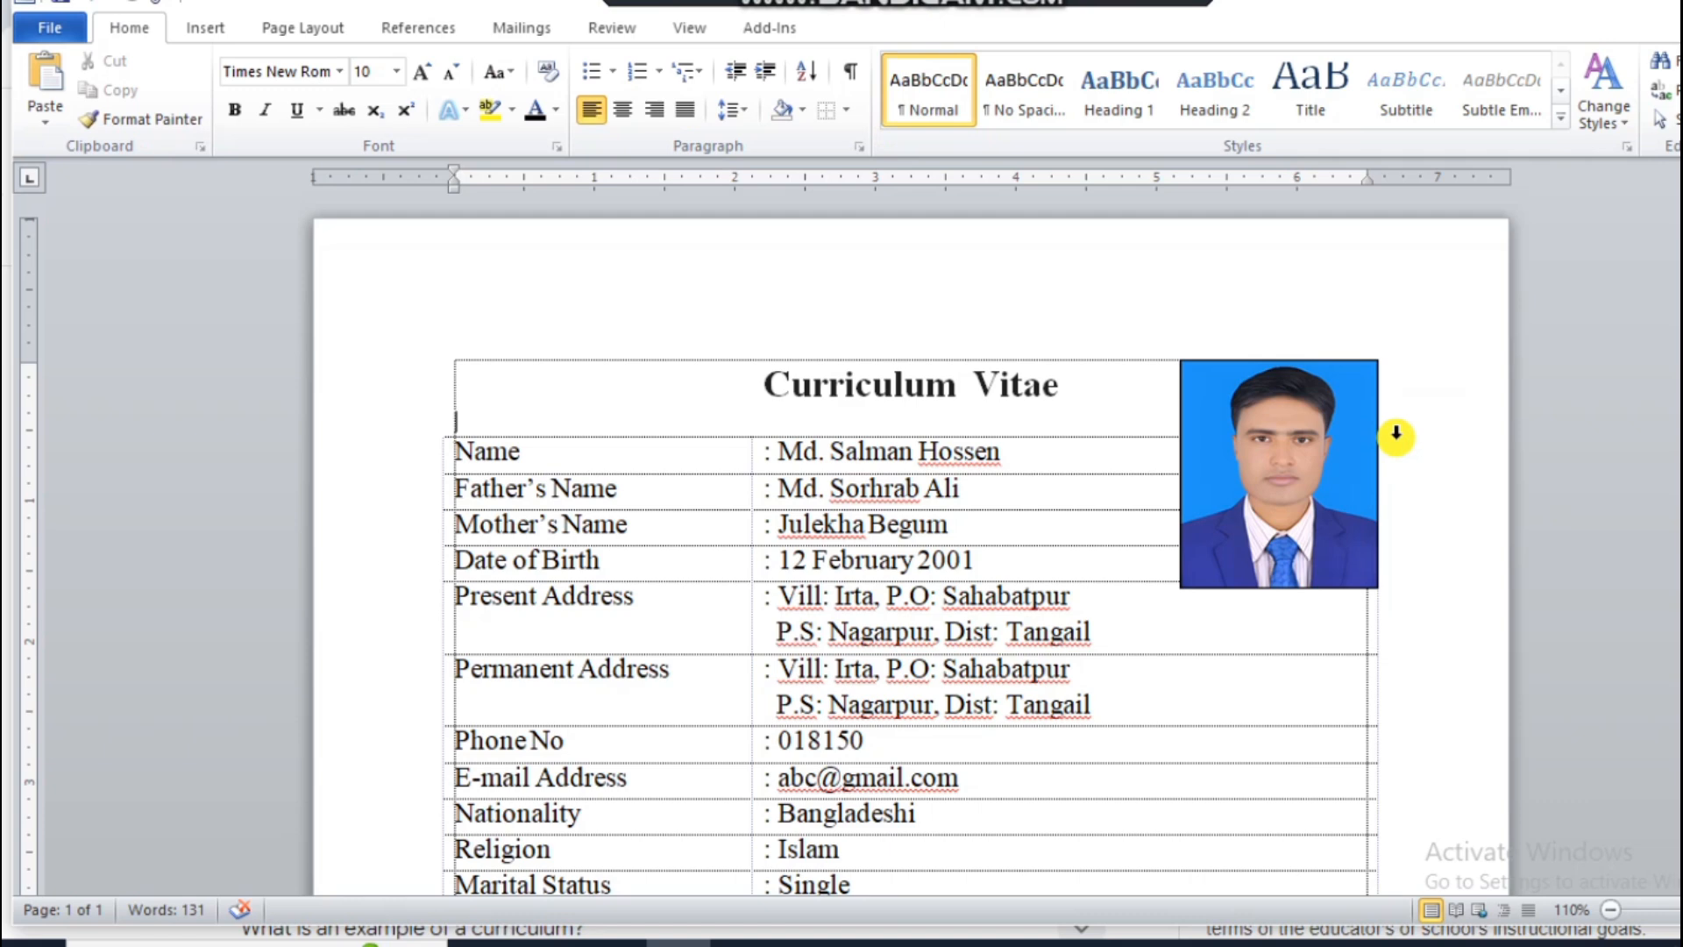
scroll(1395, 435, "down", 10)
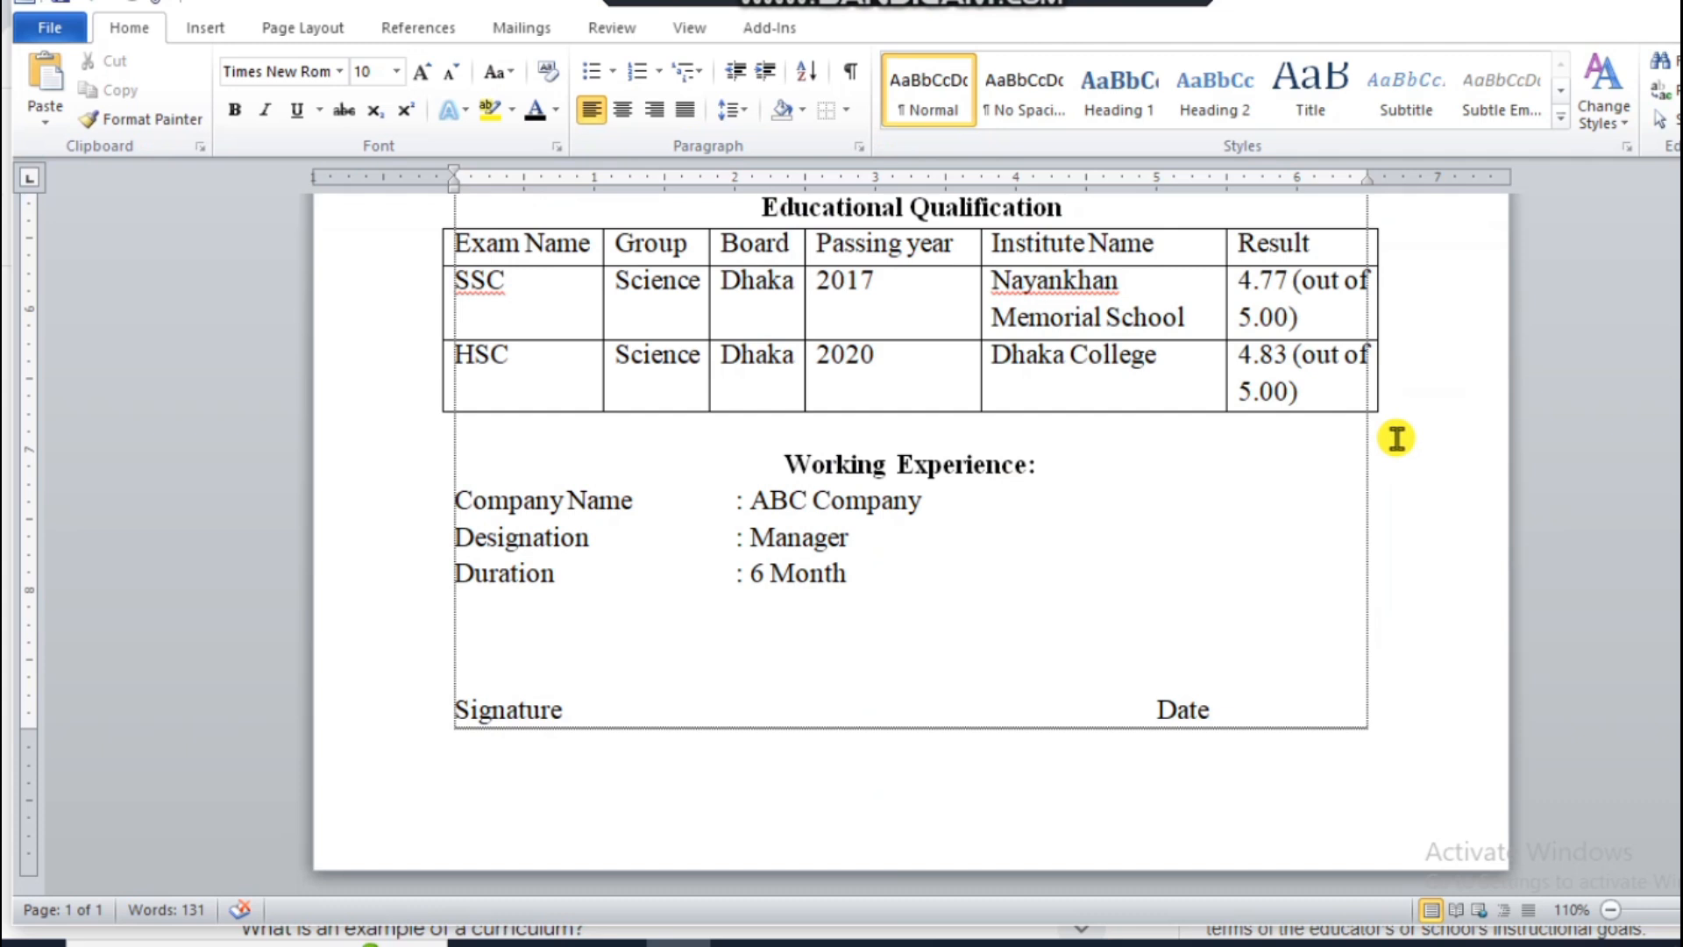
scroll(1395, 438, "up", 3)
scroll(1395, 438, "up", 8)
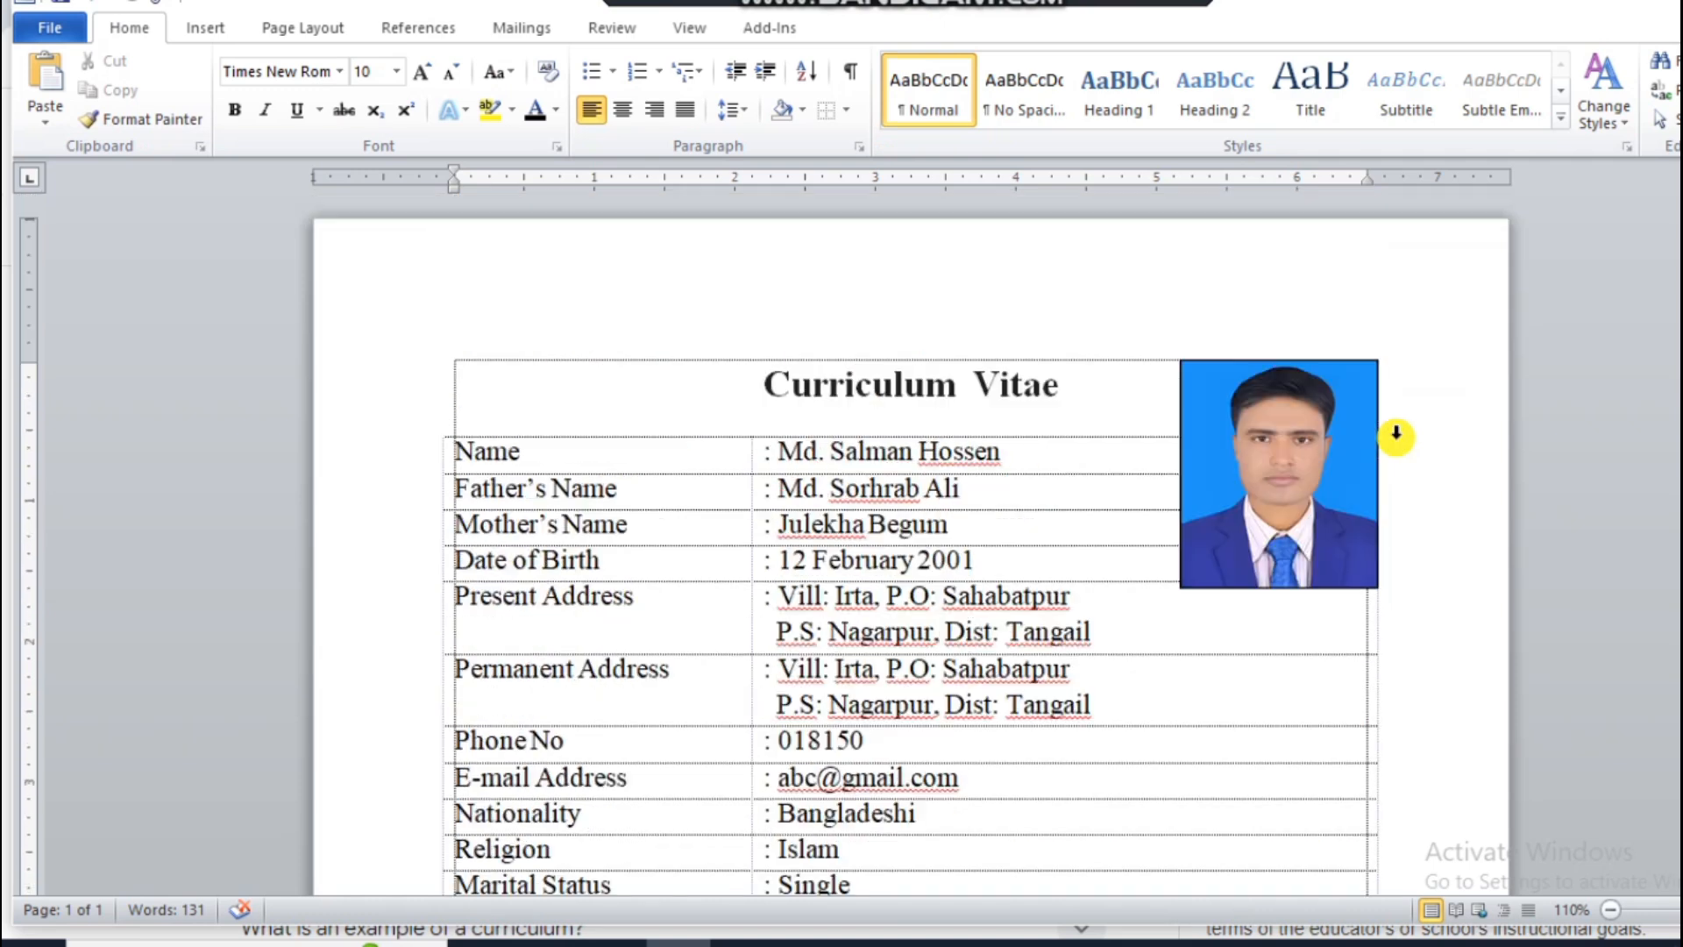